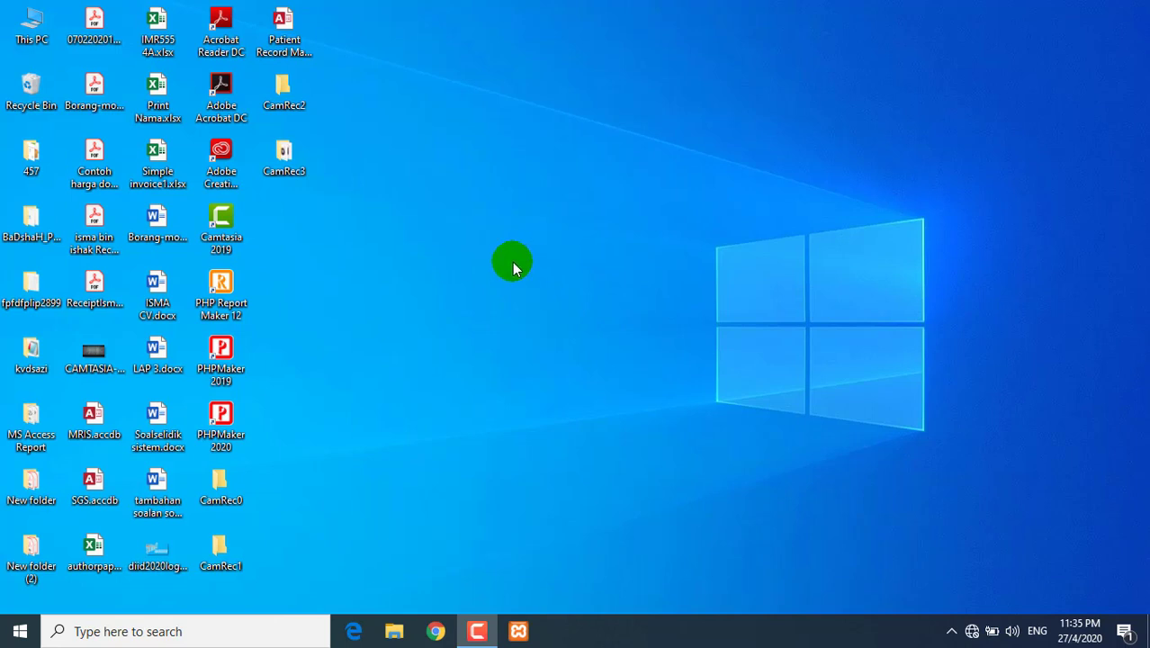
# - Open the Patient Record Management System.accdb database from the desktop
pyautogui.doubleClick(299, 36)
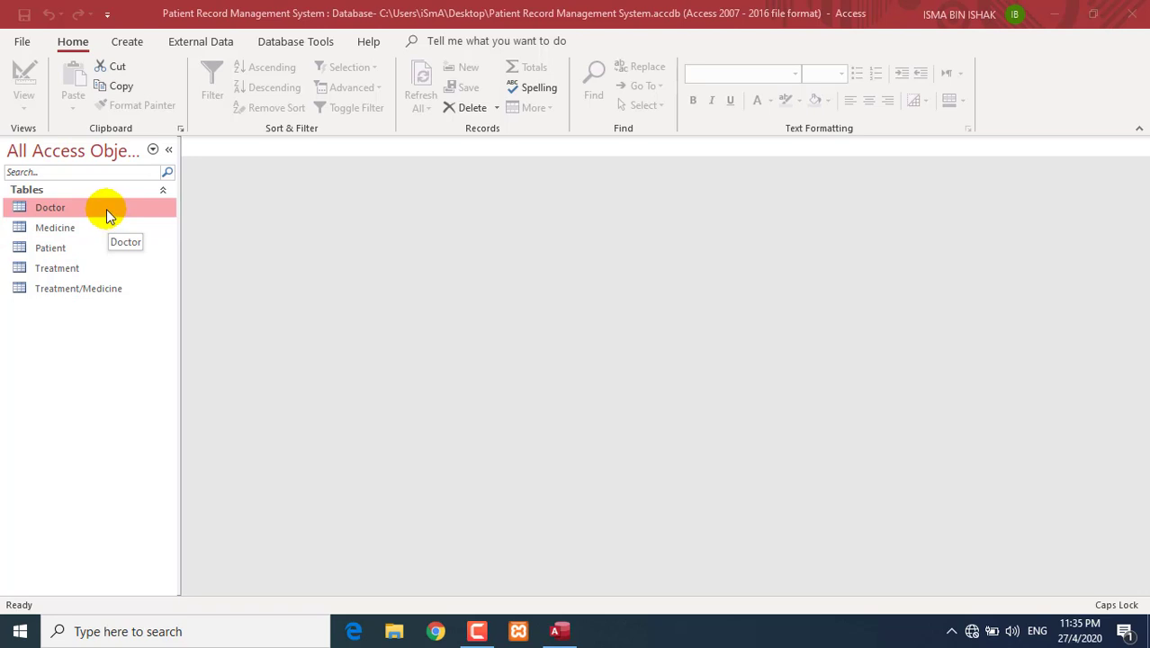
# - Review the table relationships diagram, close it, and bring up the Create commands
pyautogui.click(292, 42)
pyautogui.click(212, 87)
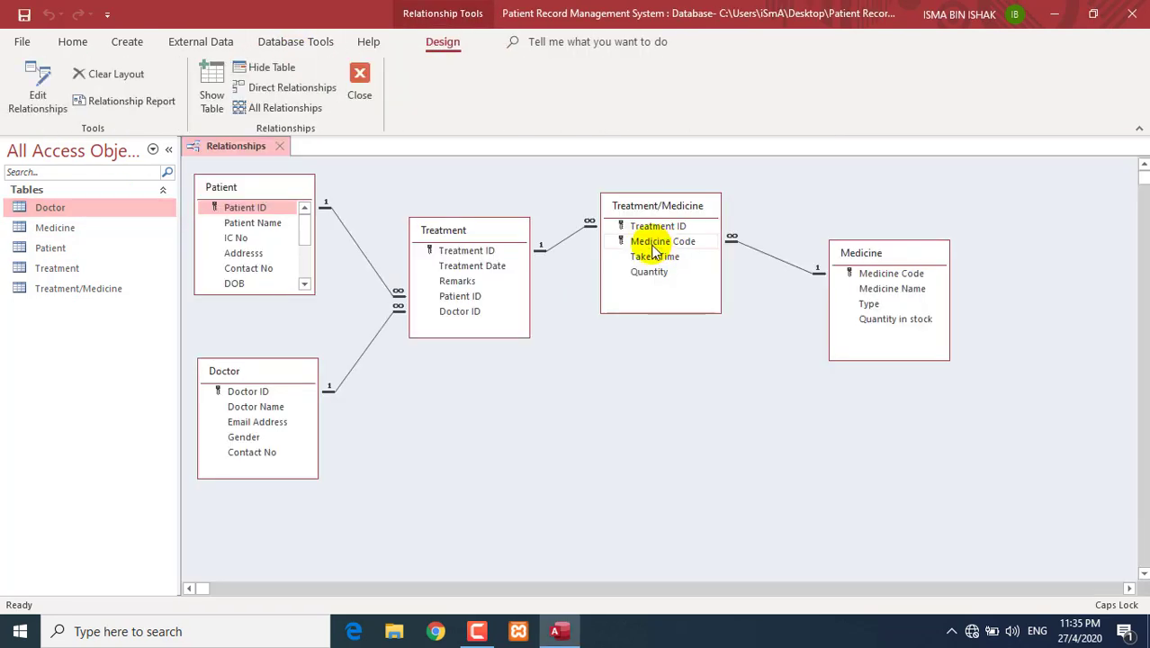
pyautogui.click(360, 87)
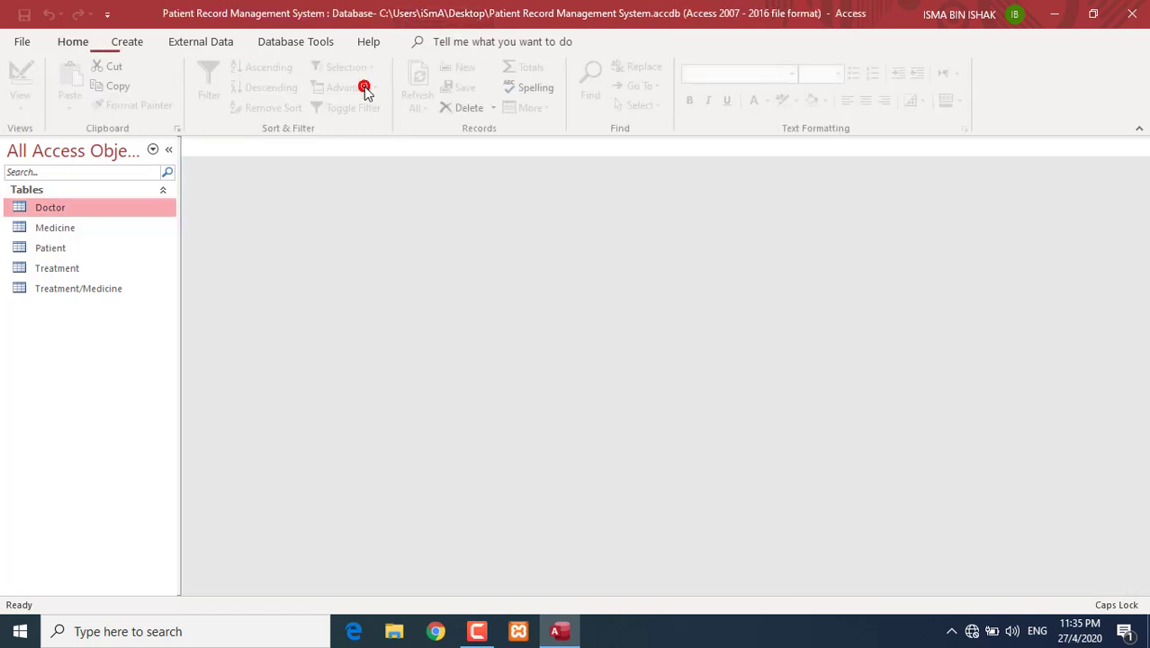
pyautogui.click(135, 44)
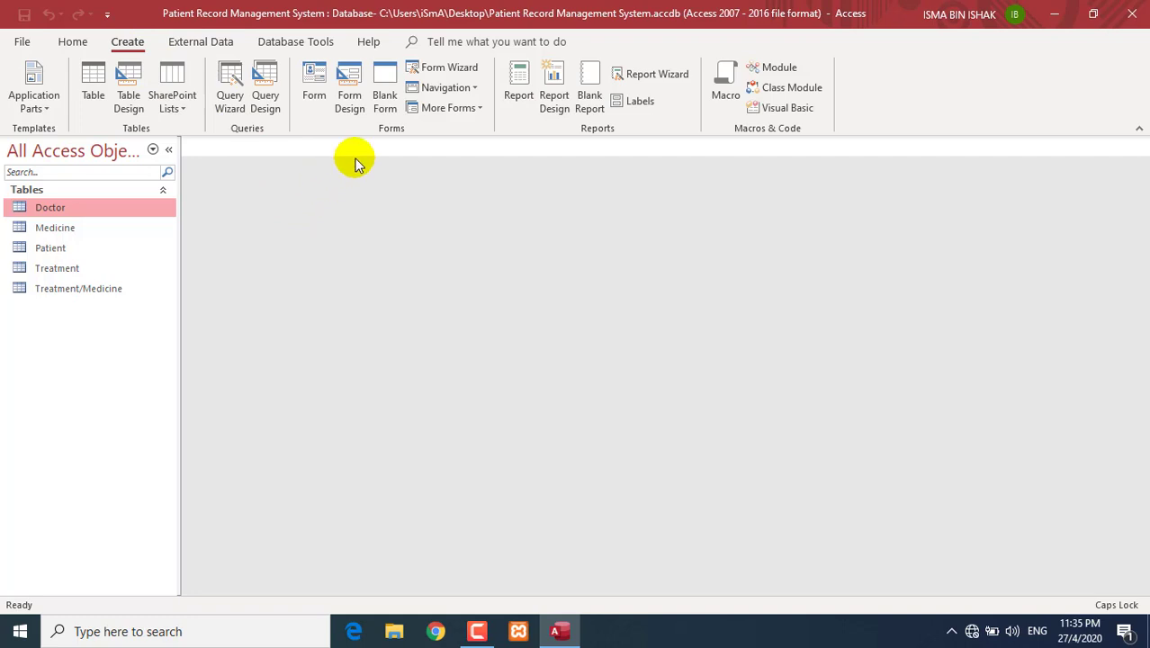
# - Start the Form Wizard on the Doctor table with all five fields, Doctor ID through Contact No
pyautogui.click(471, 76)
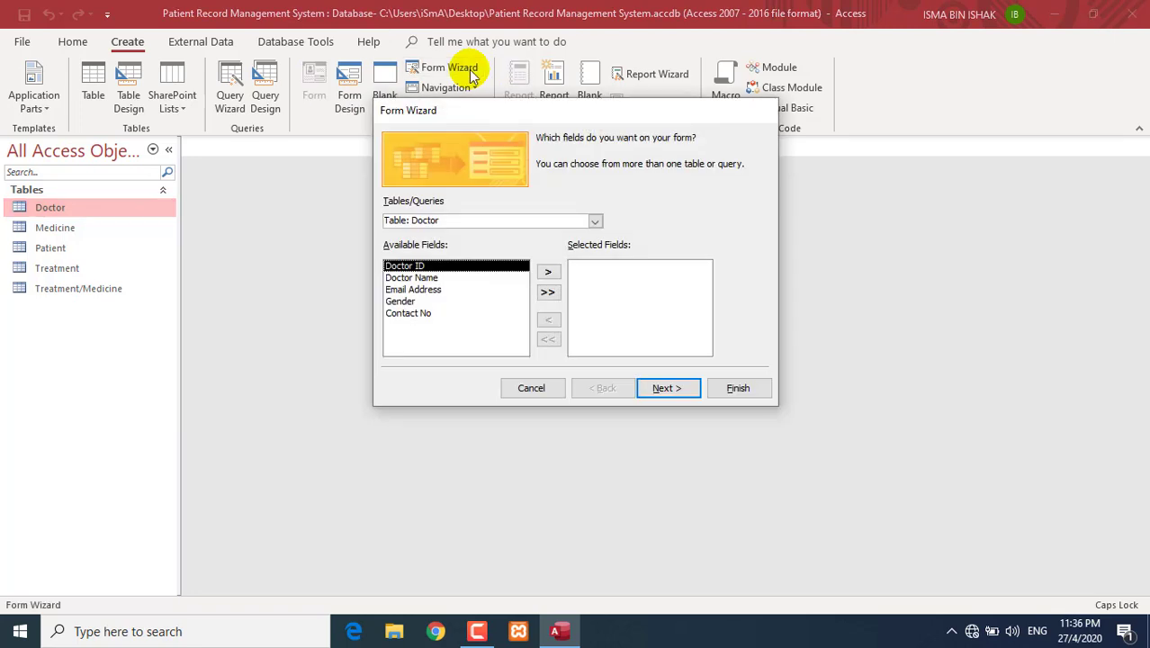
pyautogui.moveTo(480, 110); pyautogui.dragTo(454, 99)
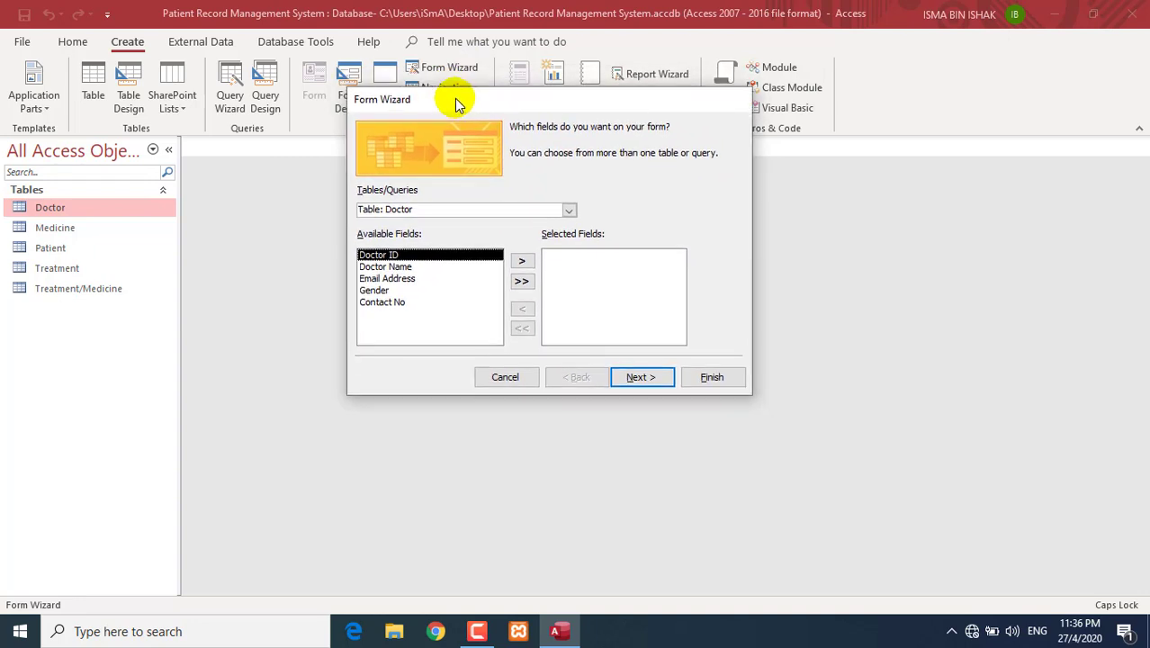
pyautogui.click(568, 209)
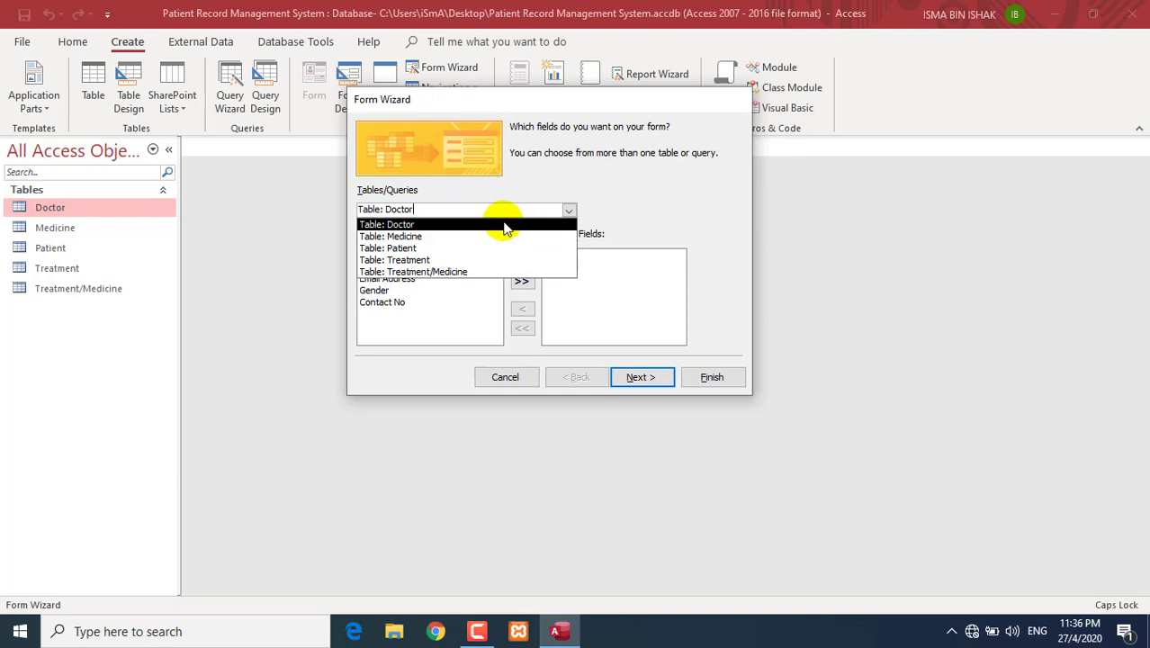
pyautogui.click(445, 230)
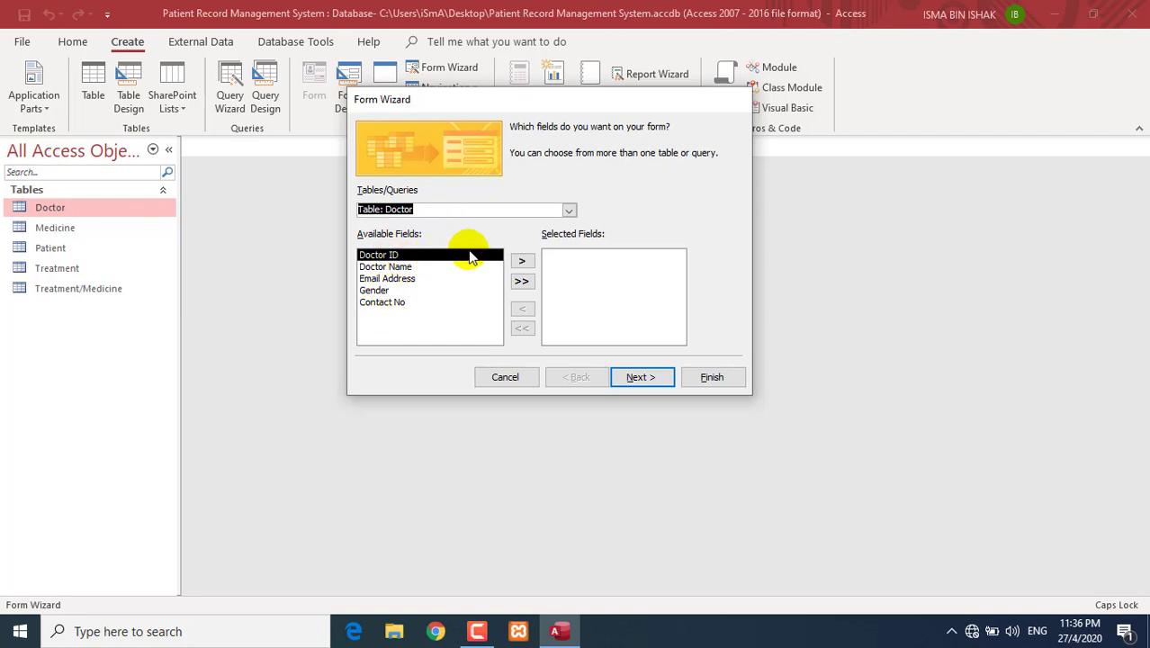
pyautogui.click(519, 261)
pyautogui.click(519, 262)
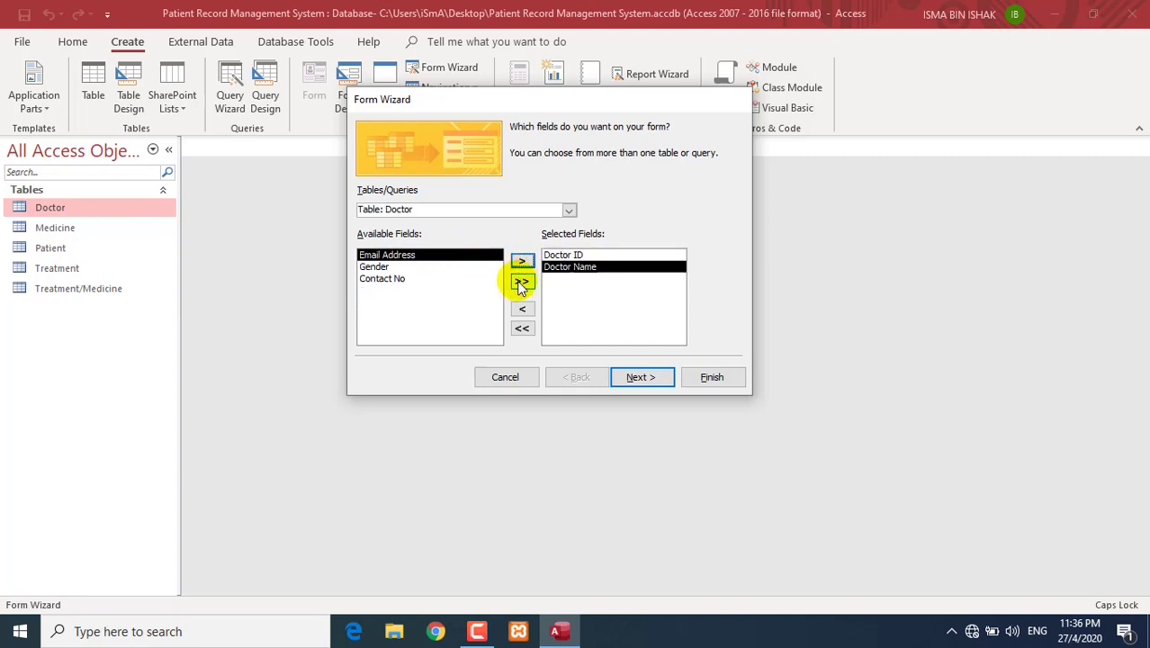
pyautogui.click(521, 283)
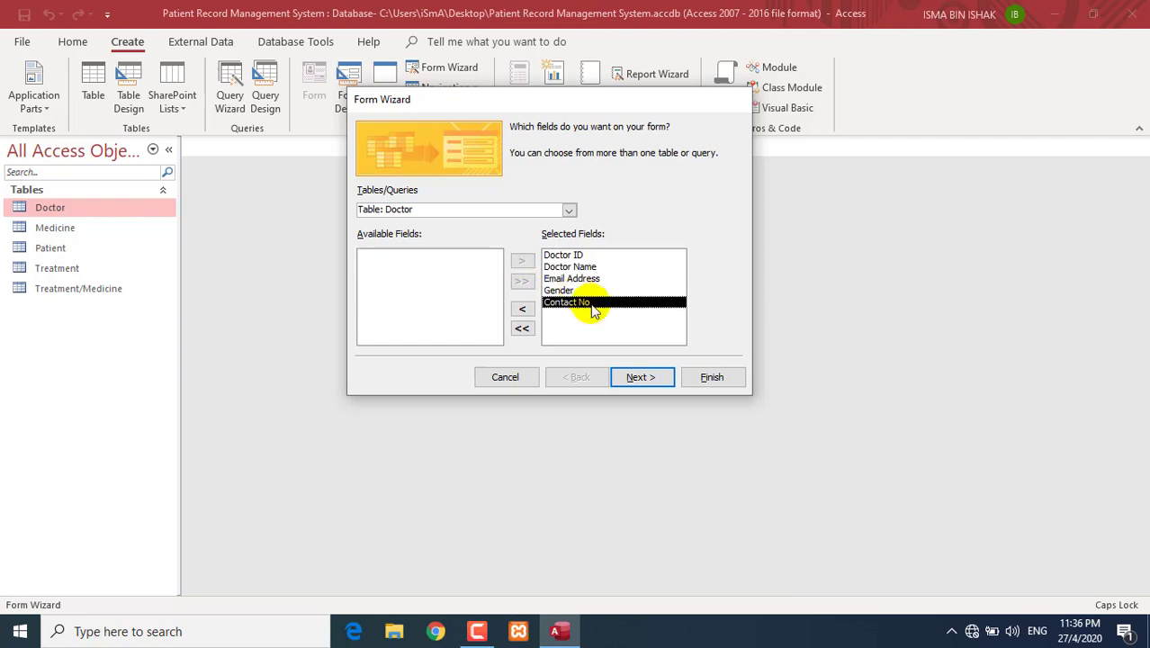
pyautogui.click(646, 381)
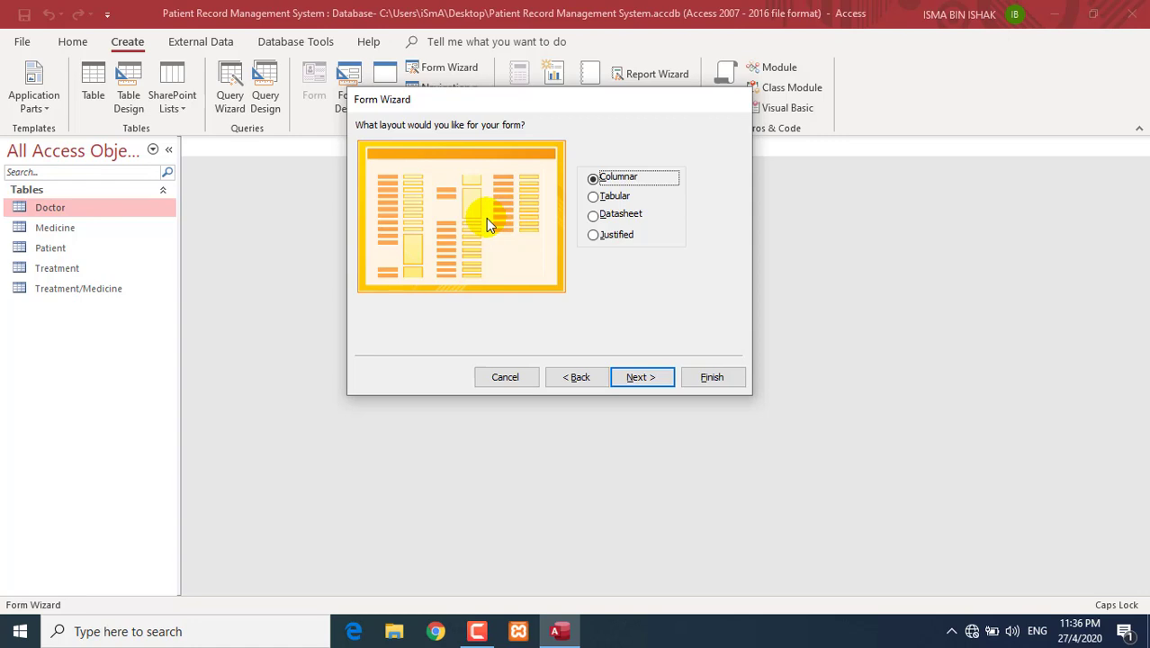
# - Preview the Tabular, Datasheet and Justified layouts, then keep Columnar and continue
pyautogui.click(599, 196)
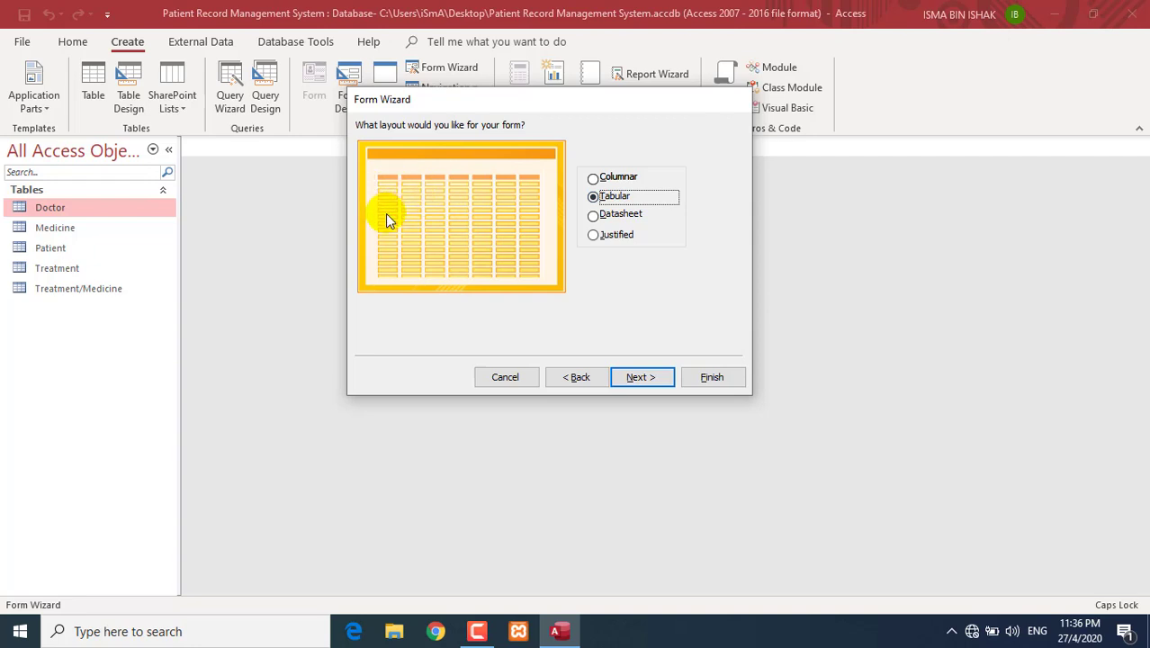
pyautogui.click(594, 215)
pyautogui.click(594, 235)
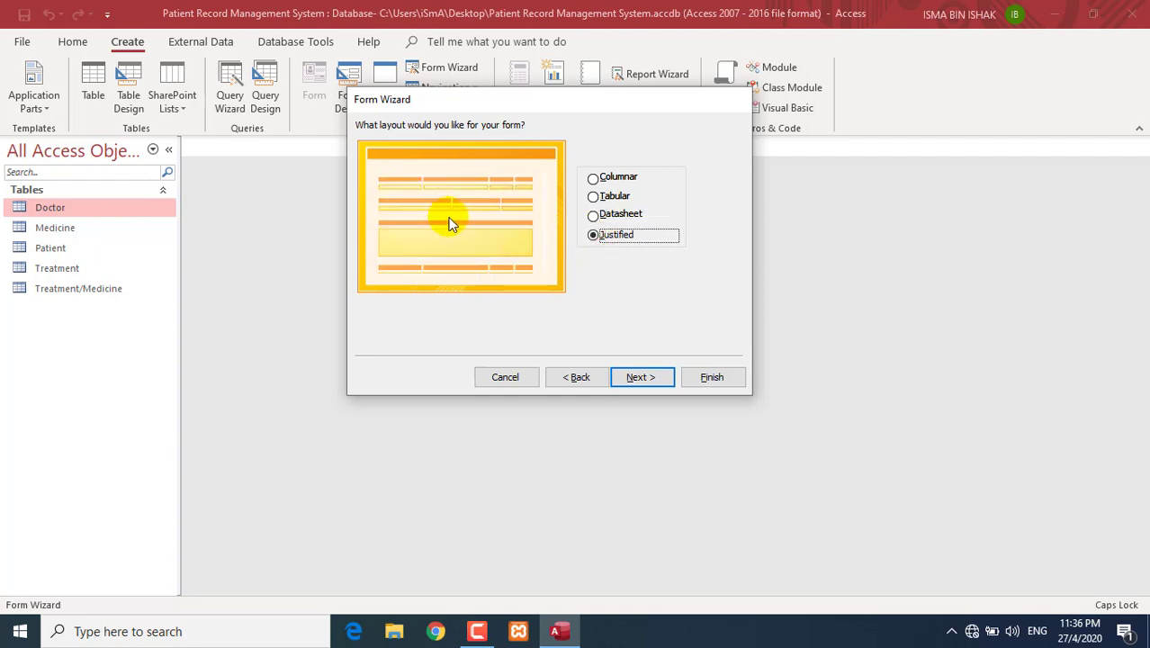
pyautogui.click(595, 179)
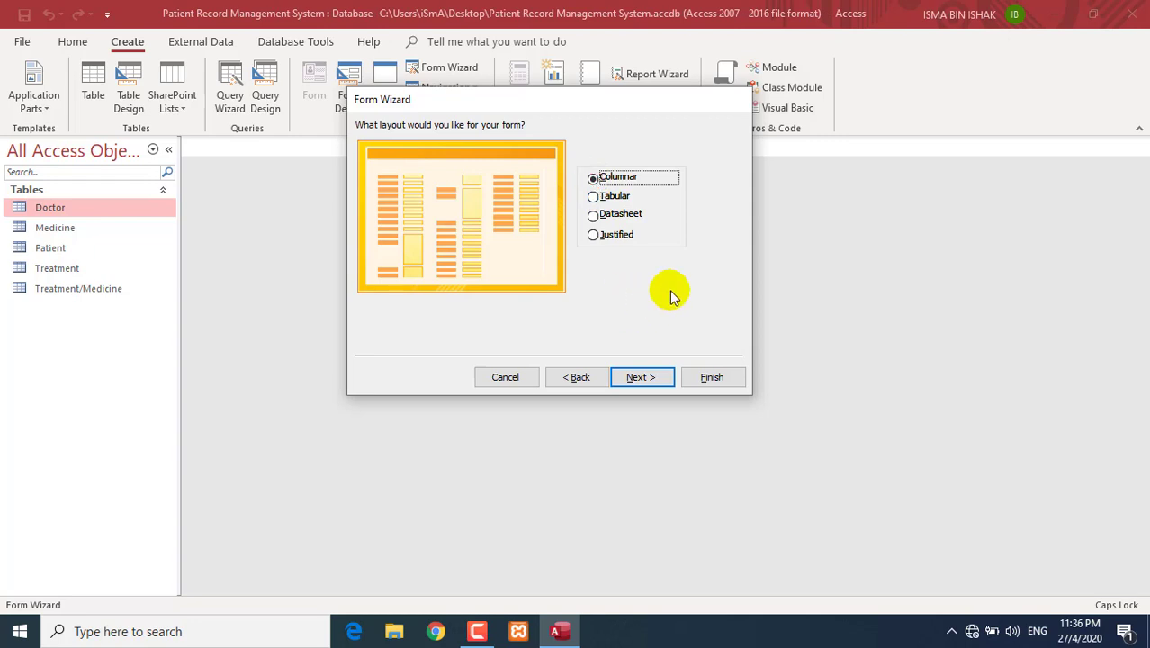
pyautogui.click(661, 377)
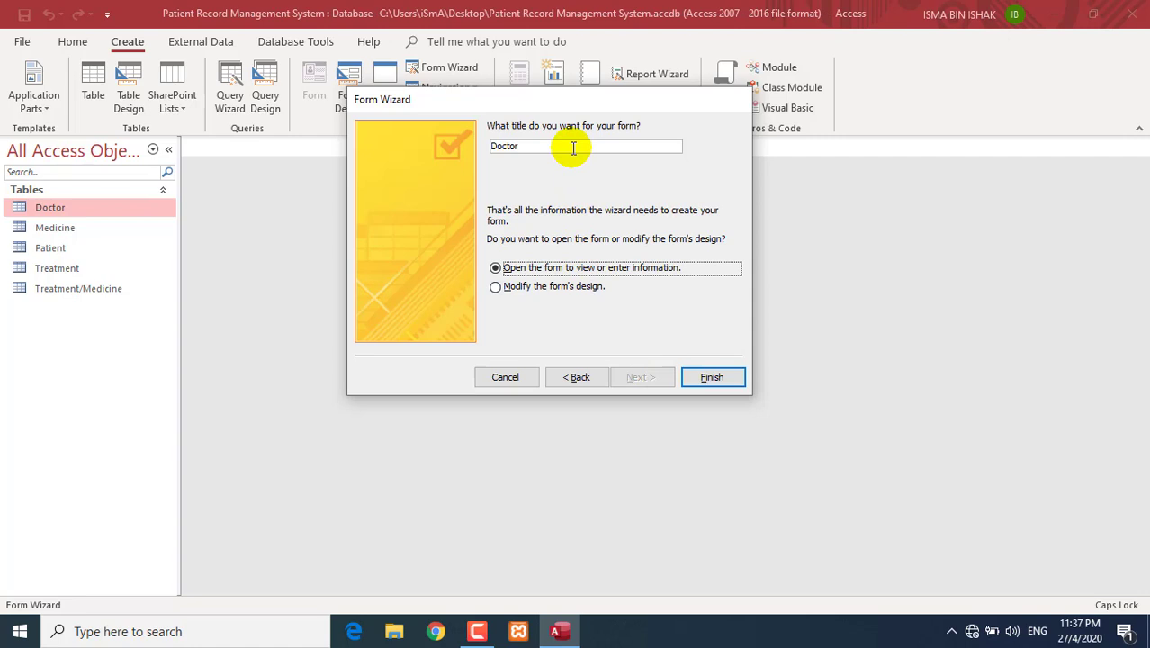
# - Change the form title from Doctor to DoctorForm and finish the wizard
pyautogui.click(573, 148)
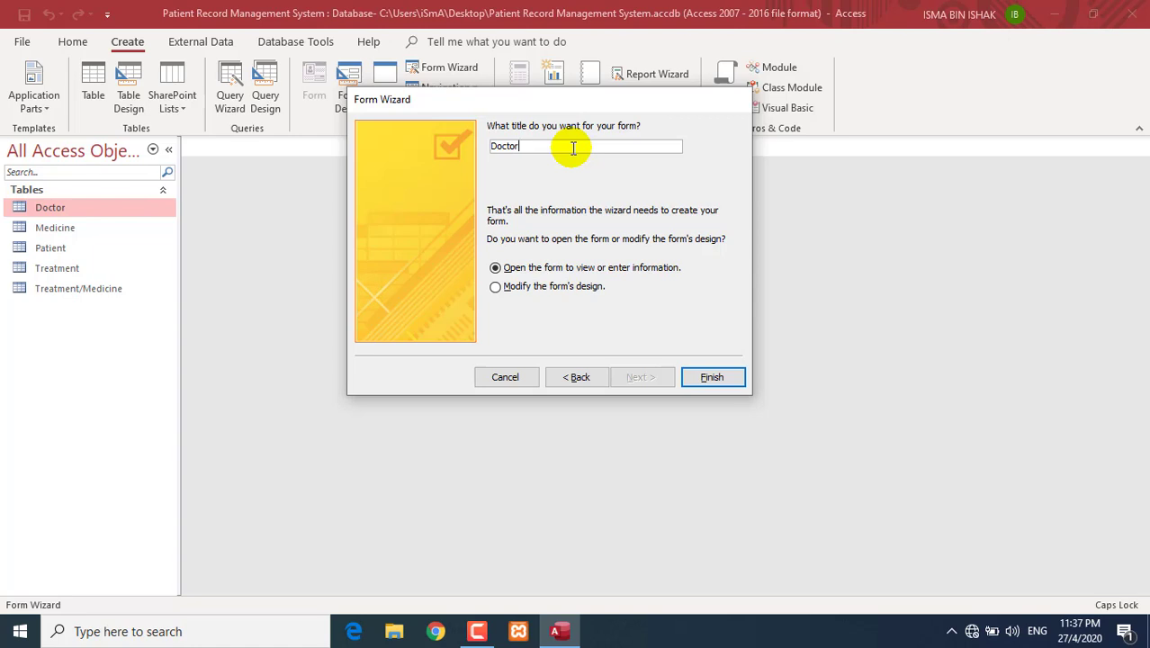
pyautogui.write('fORM')
pyautogui.press('BackSpace')
pyautogui.press('BackSpace')
pyautogui.press('BackSpace')
pyautogui.press('BackSpace')
pyautogui.press('BackSpace')
pyautogui.press('Tab')
pyautogui.click(573, 147)
pyautogui.write('Form')
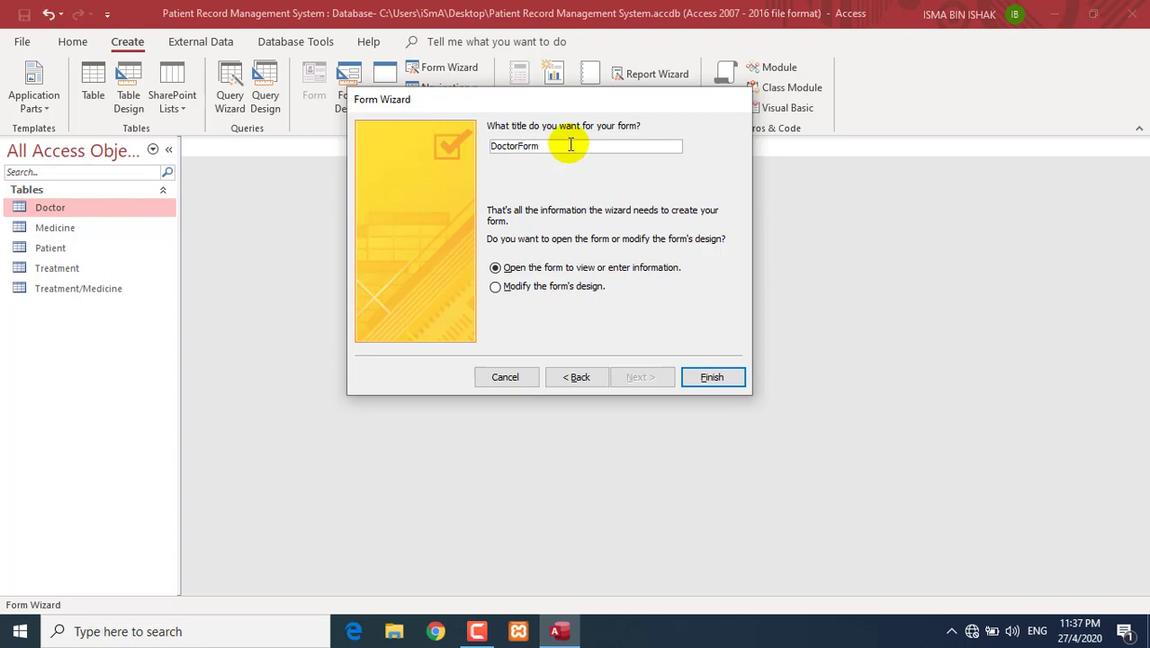
pyautogui.click(710, 376)
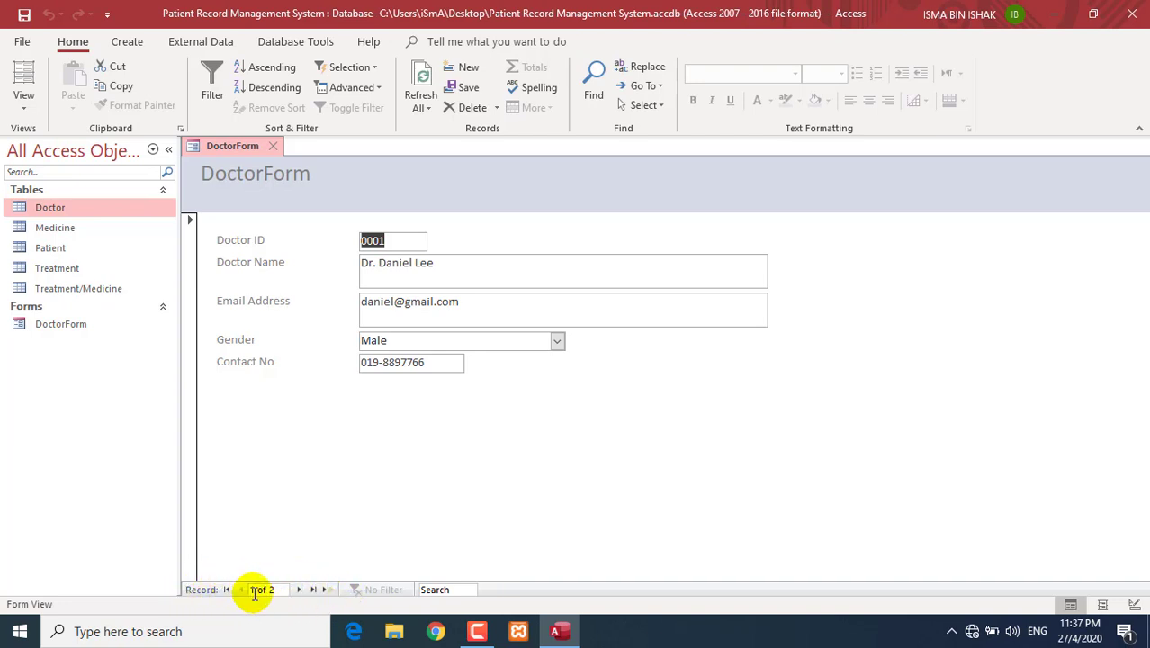
# - Step between doctor records 1 and 2, then open a blank record 3
pyautogui.click(299, 589)
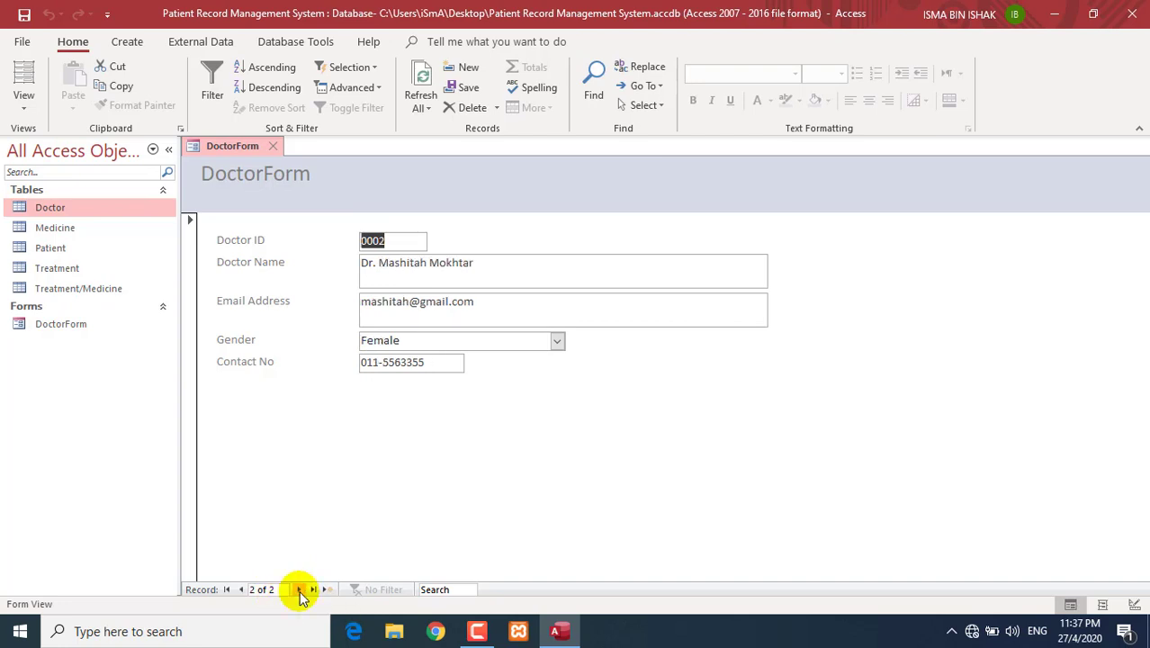
pyautogui.click(227, 589)
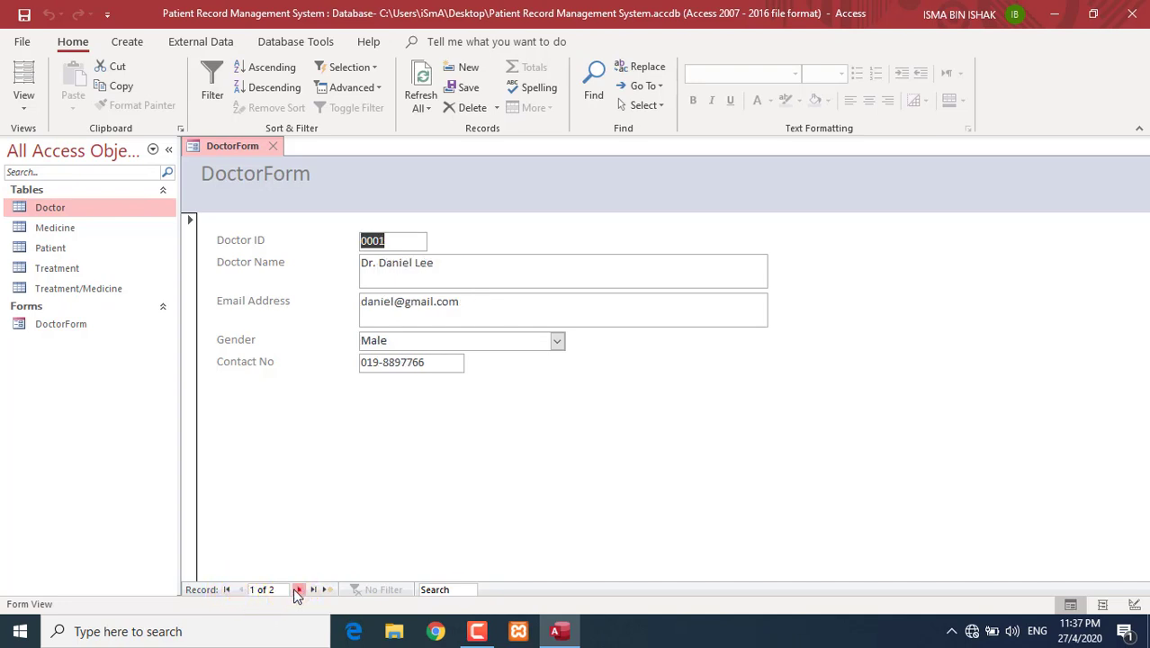
pyautogui.click(298, 589)
pyautogui.click(241, 589)
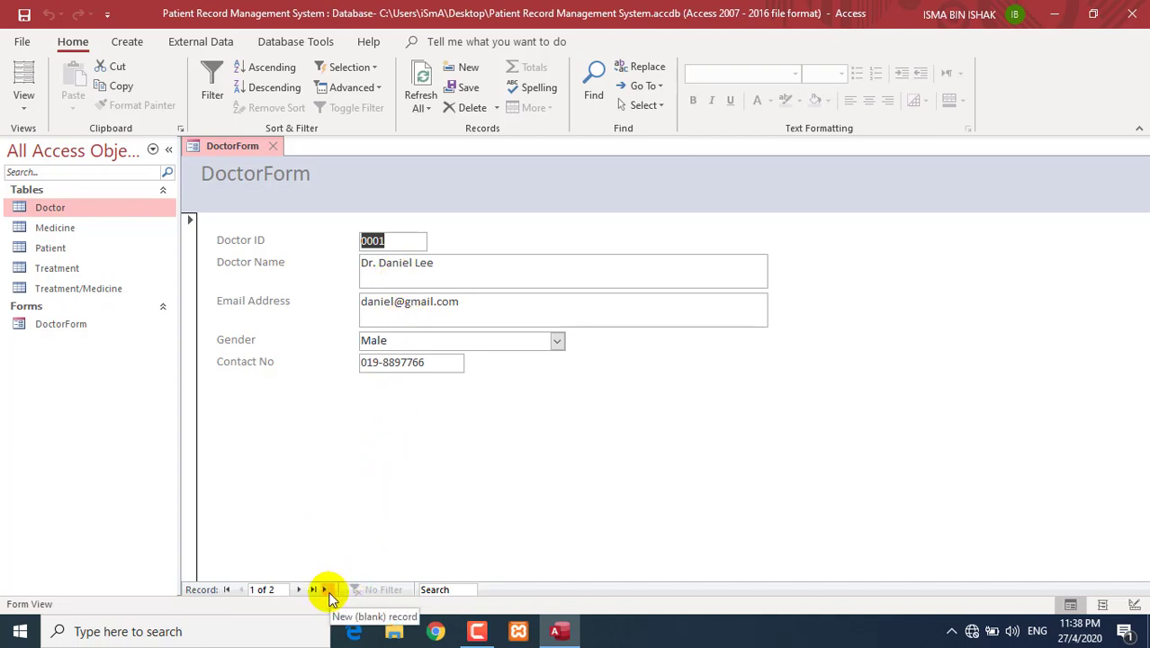
pyautogui.click(326, 591)
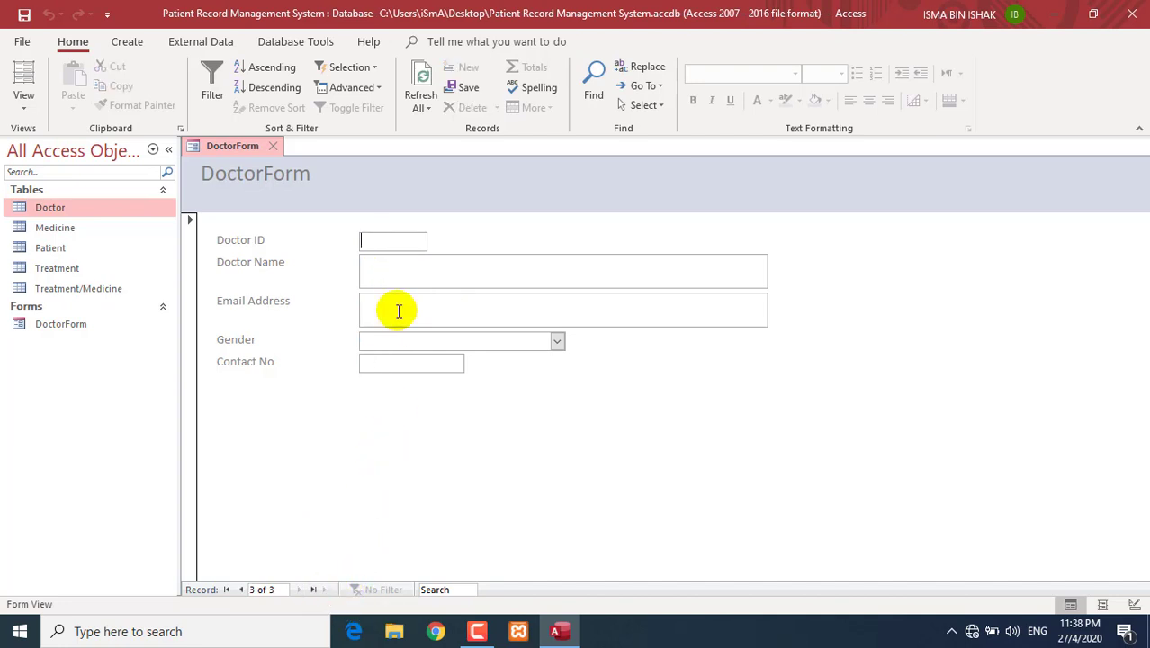
# - Enter doctor 0003 with the doctor's name, e-mail, Female gender and contact number
pyautogui.write('0003')
pyautogui.press('Tab')
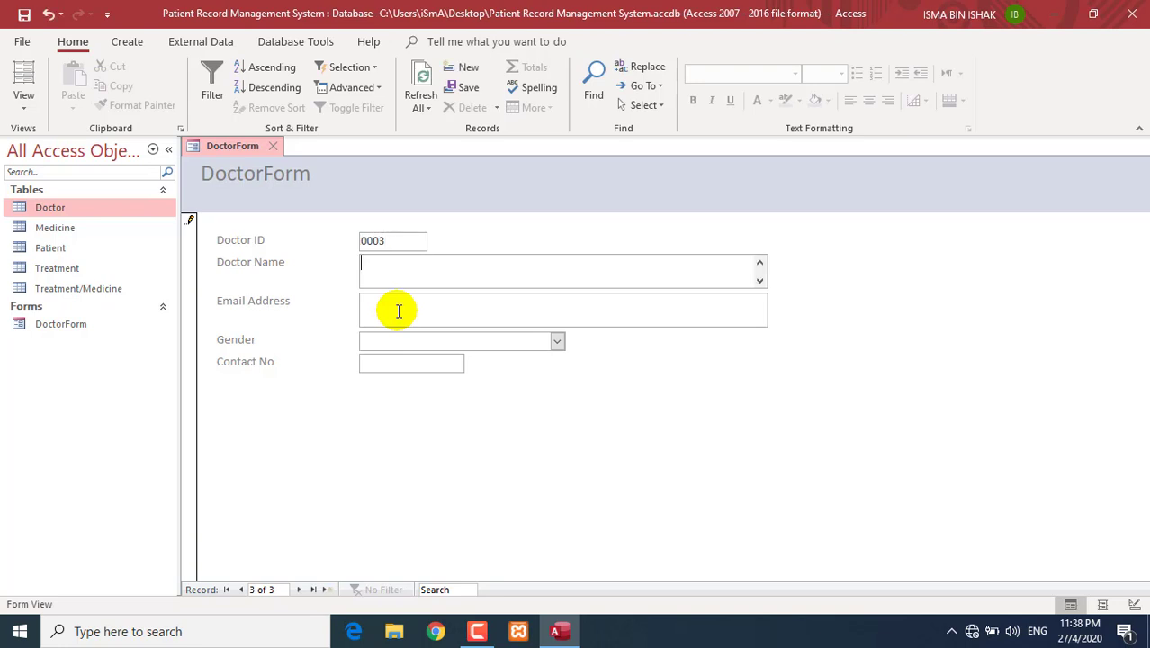
pyautogui.click(360, 263)
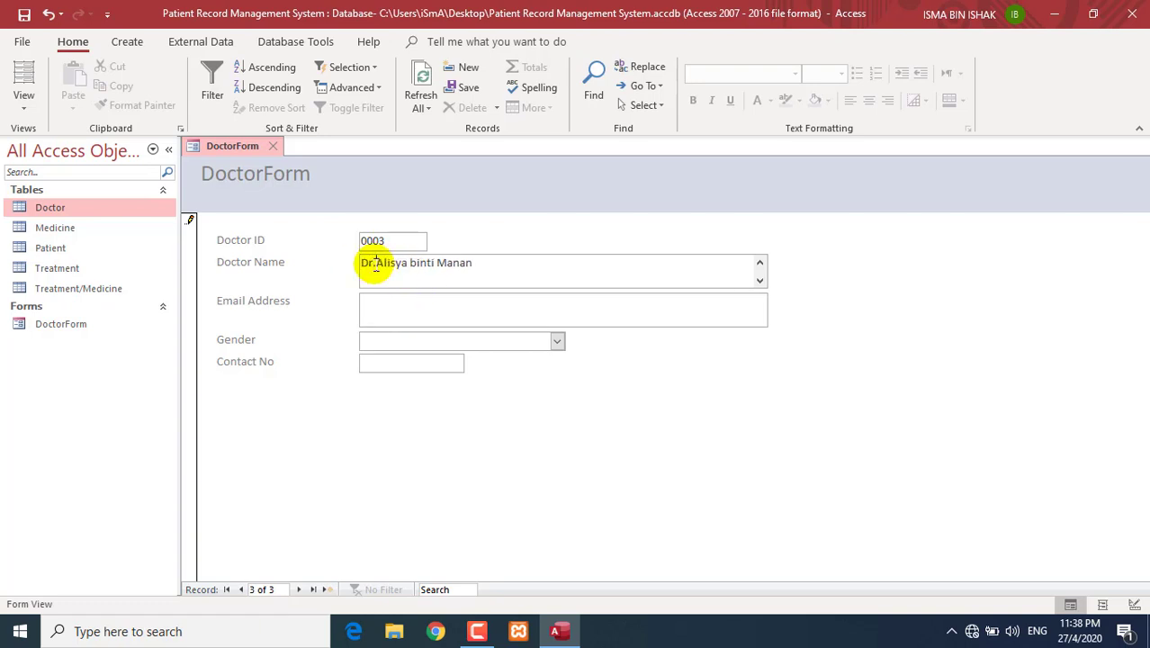
pyautogui.click(383, 305)
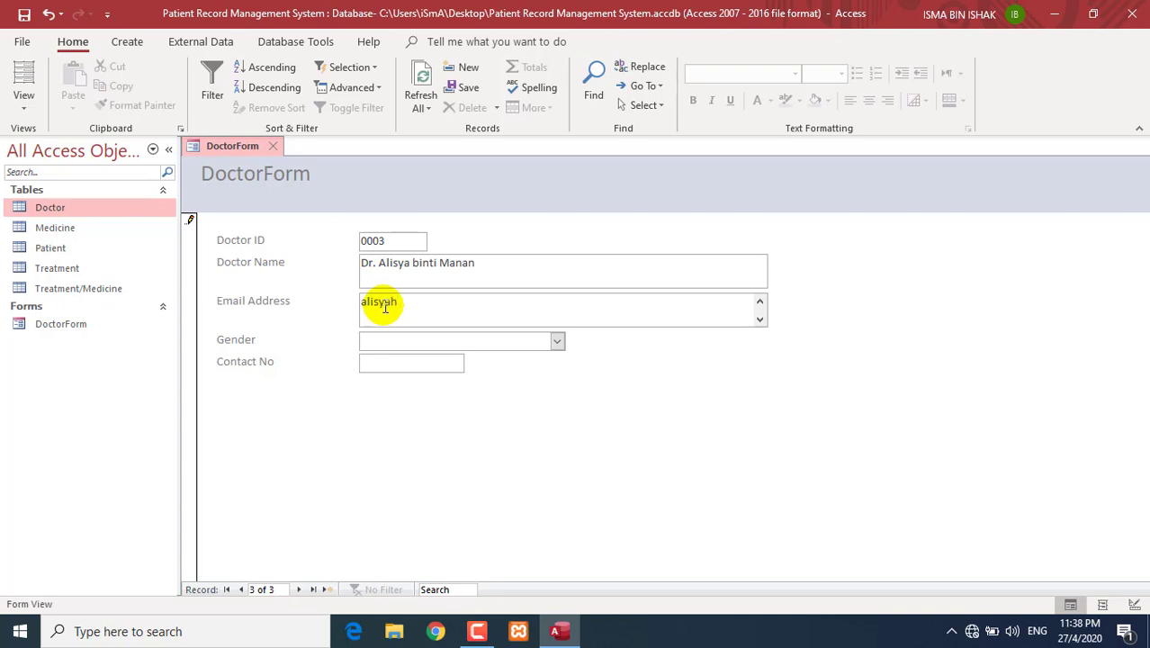
pyautogui.write('alisya')
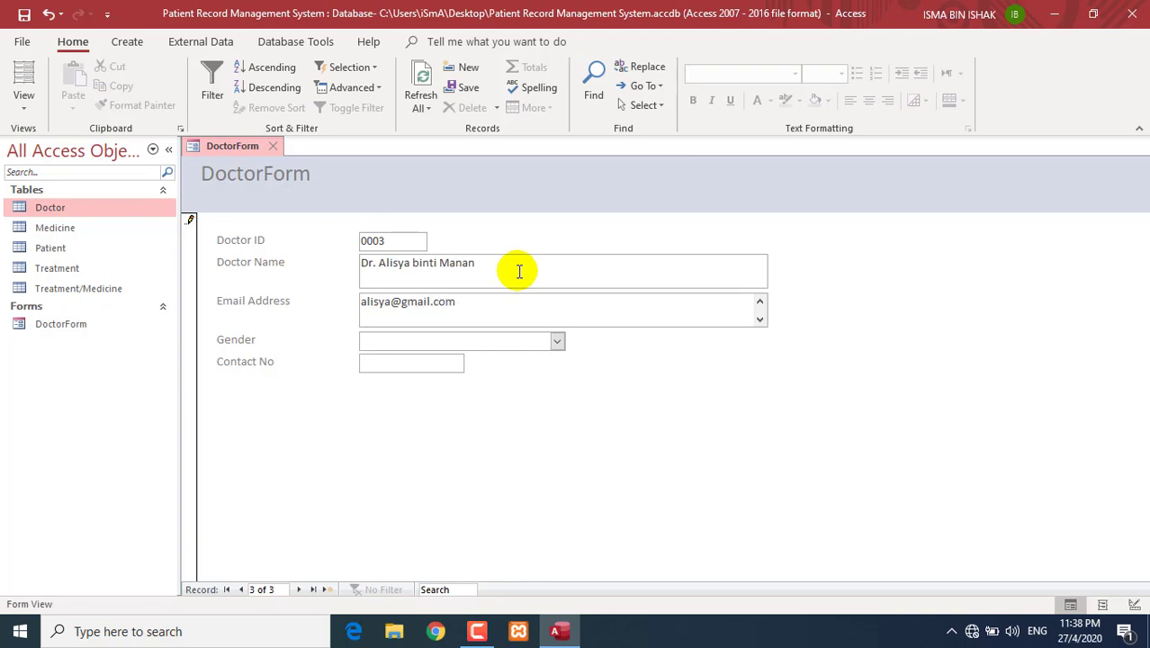
pyautogui.click(557, 341)
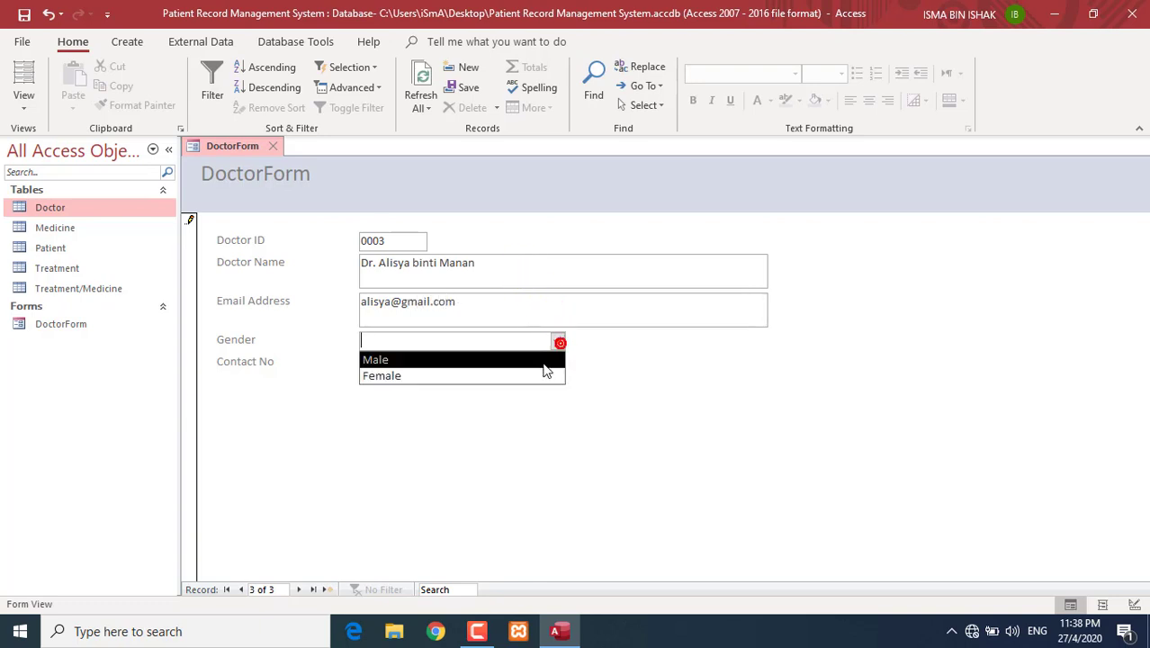
pyautogui.click(540, 376)
pyautogui.click(408, 361)
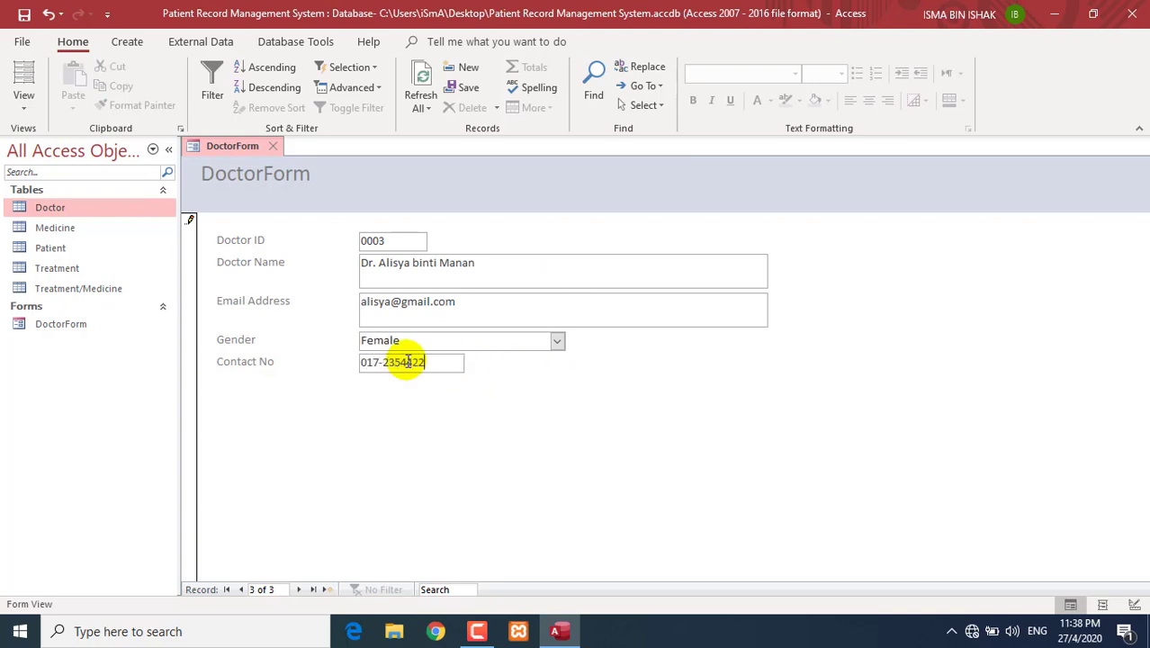
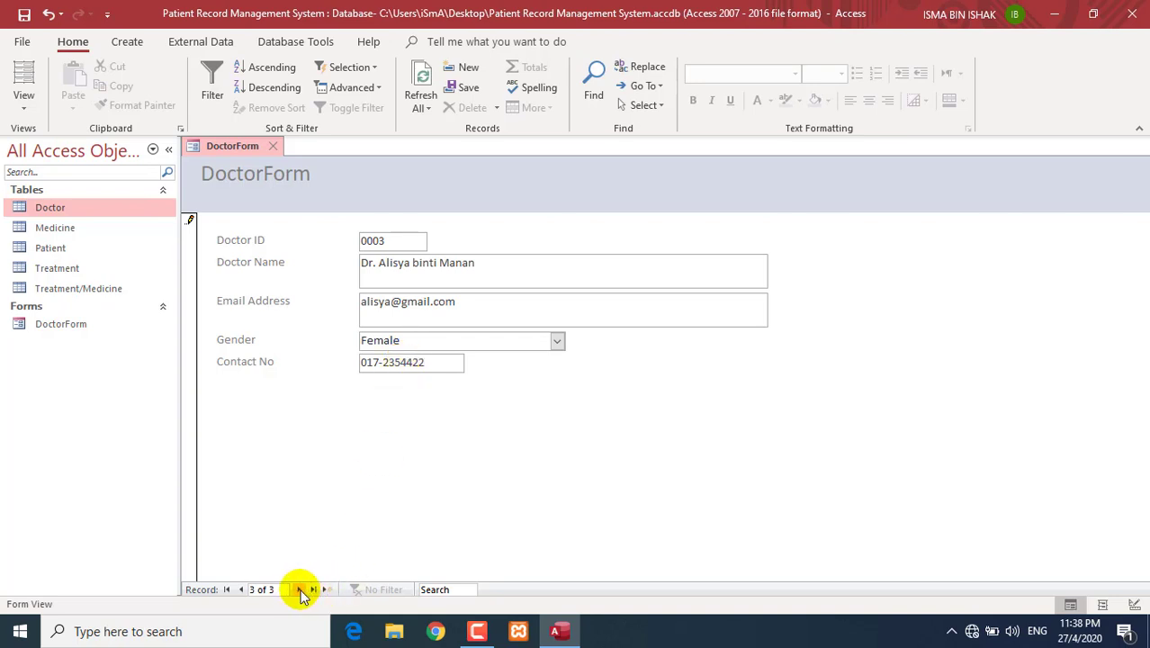
# - Save the new record and step back to the first doctor record
pyautogui.click(299, 590)
pyautogui.click(241, 590)
pyautogui.click(242, 589)
pyautogui.click(242, 589)
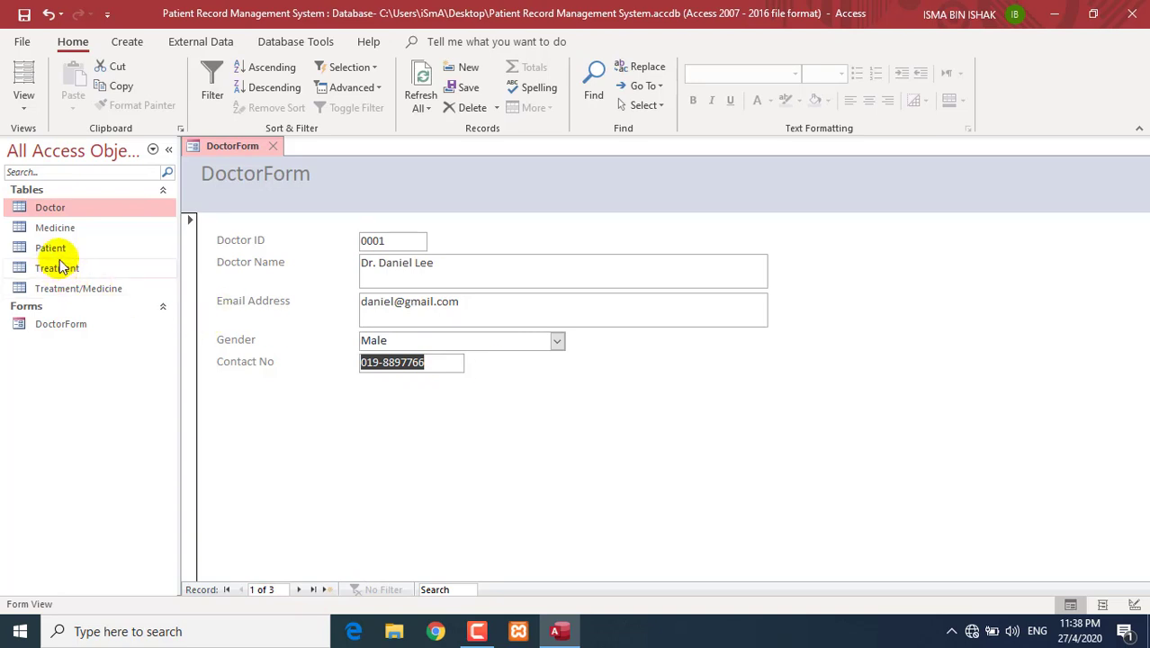
# - Open the Doctor table, compare its 0003 row with DoctorForm, then close the table
pyautogui.doubleClick(49, 209)
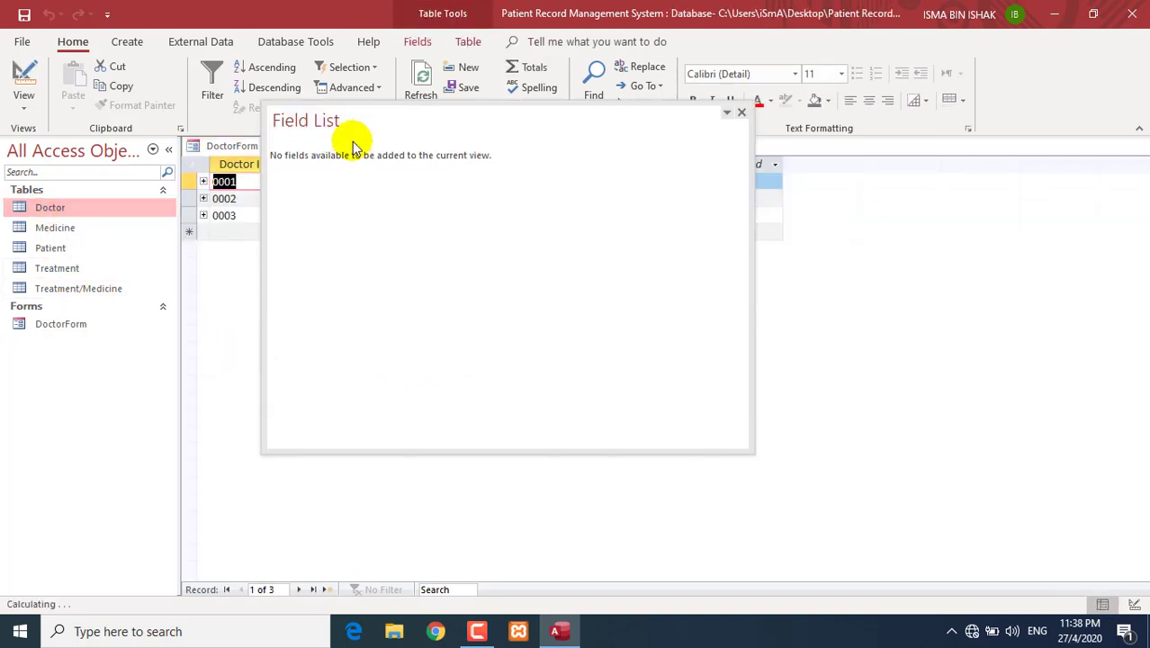
pyautogui.click(740, 112)
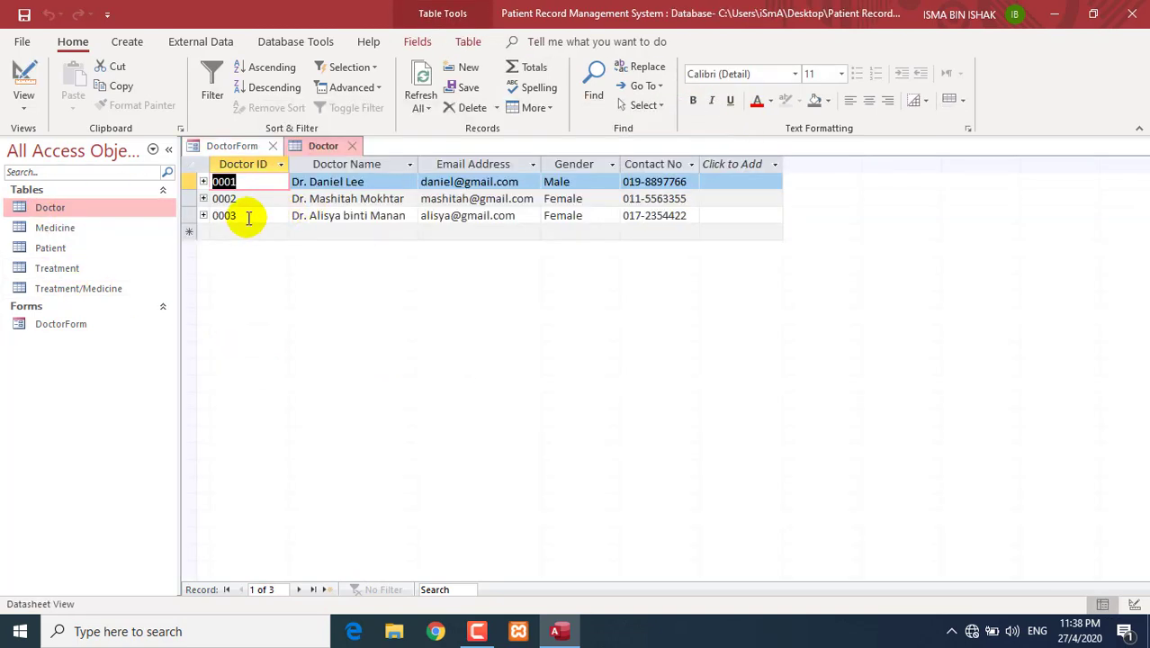
pyautogui.click(249, 216)
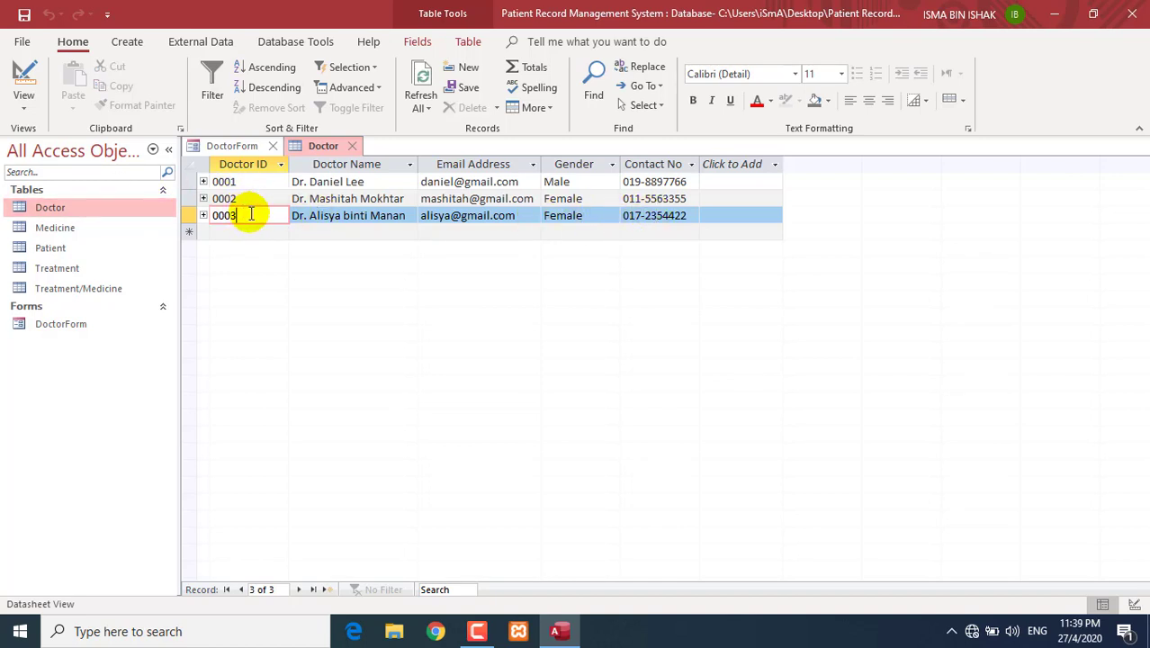
pyautogui.click(245, 151)
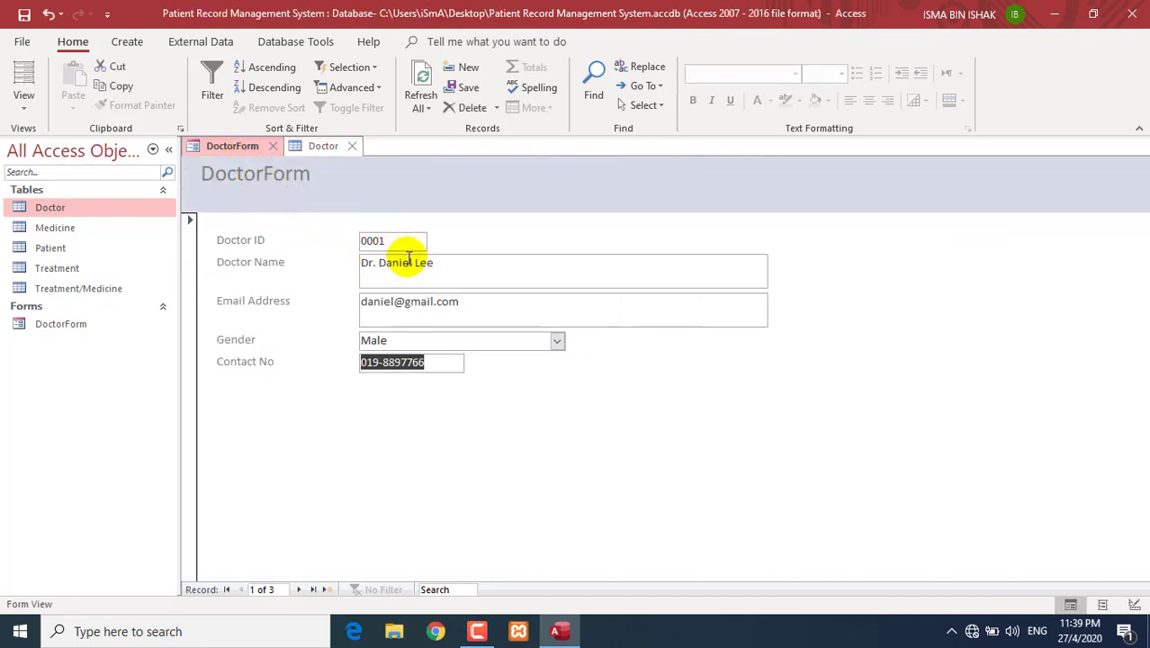
pyautogui.click(435, 362)
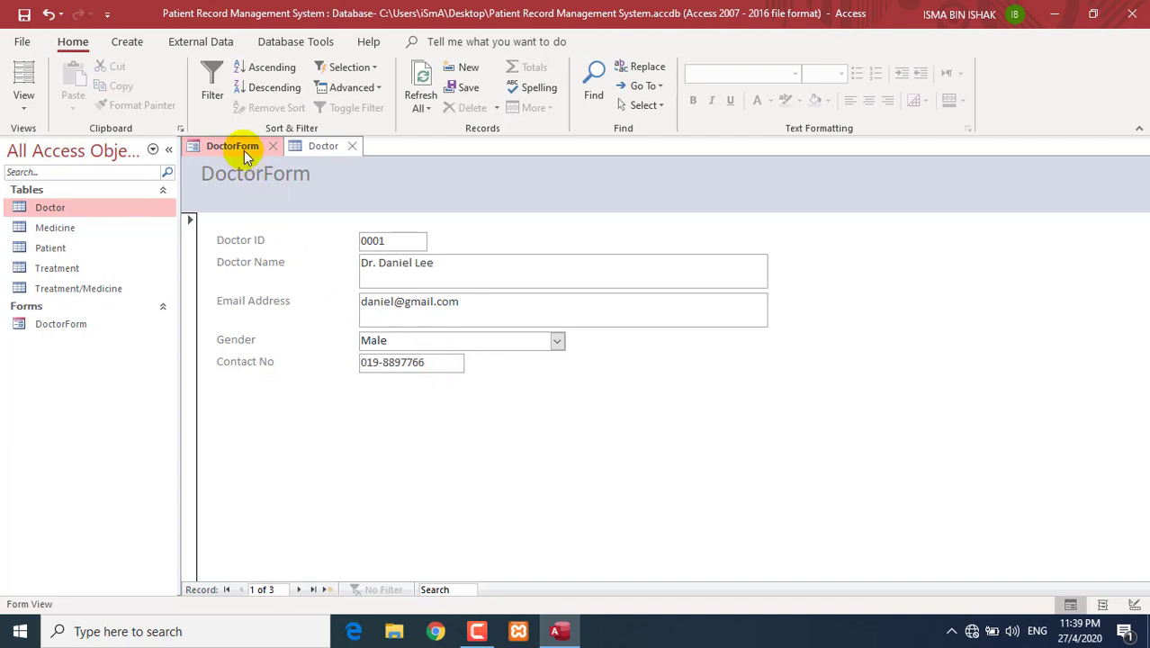
pyautogui.click(313, 151)
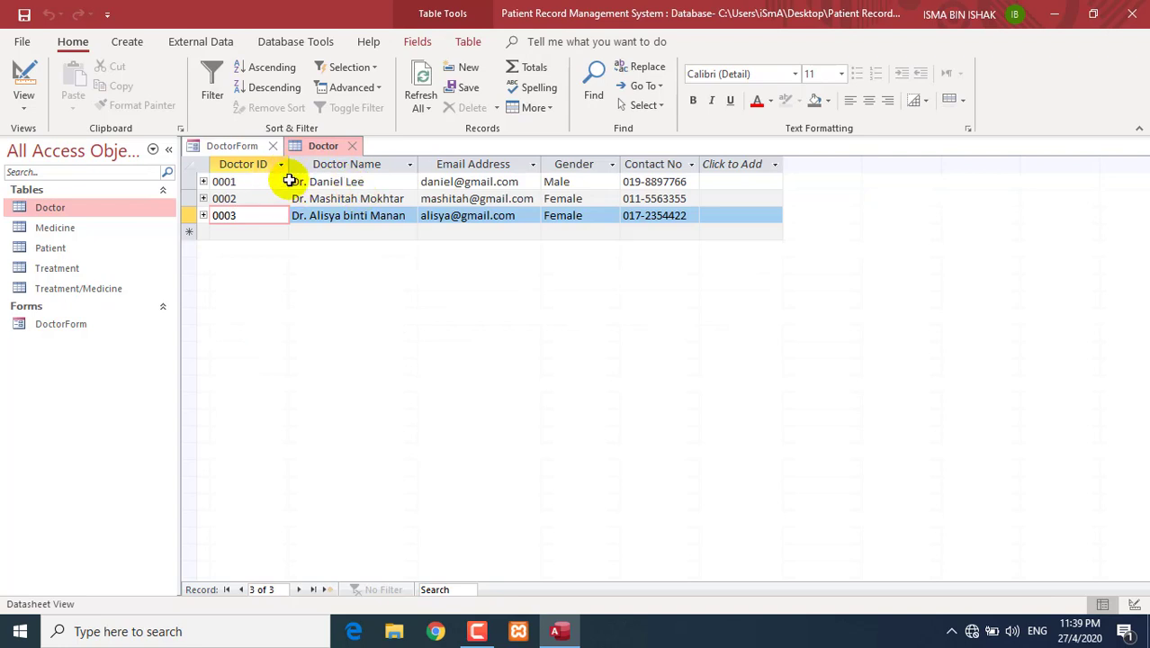
pyautogui.click(235, 148)
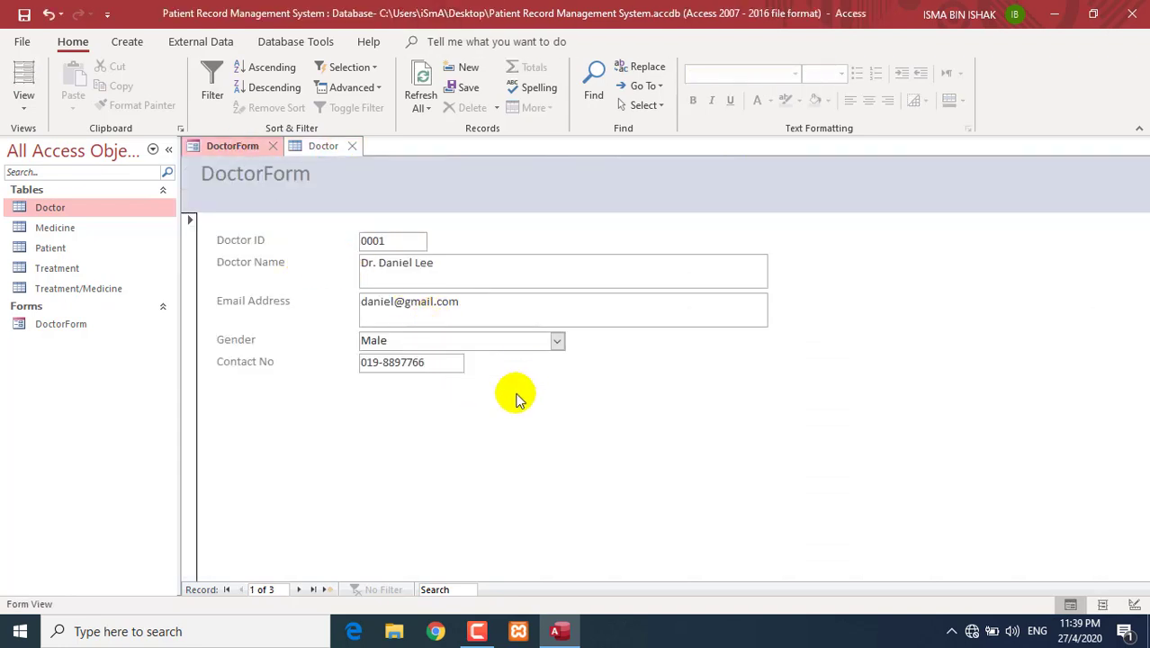
pyautogui.click(323, 145)
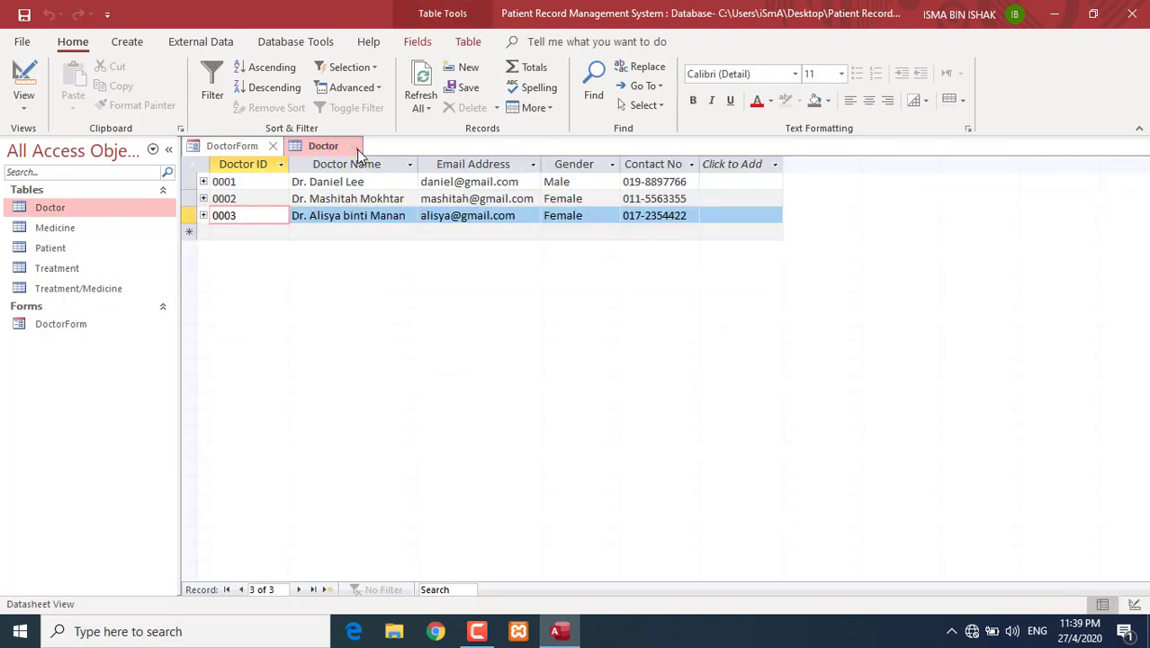
pyautogui.click(357, 147)
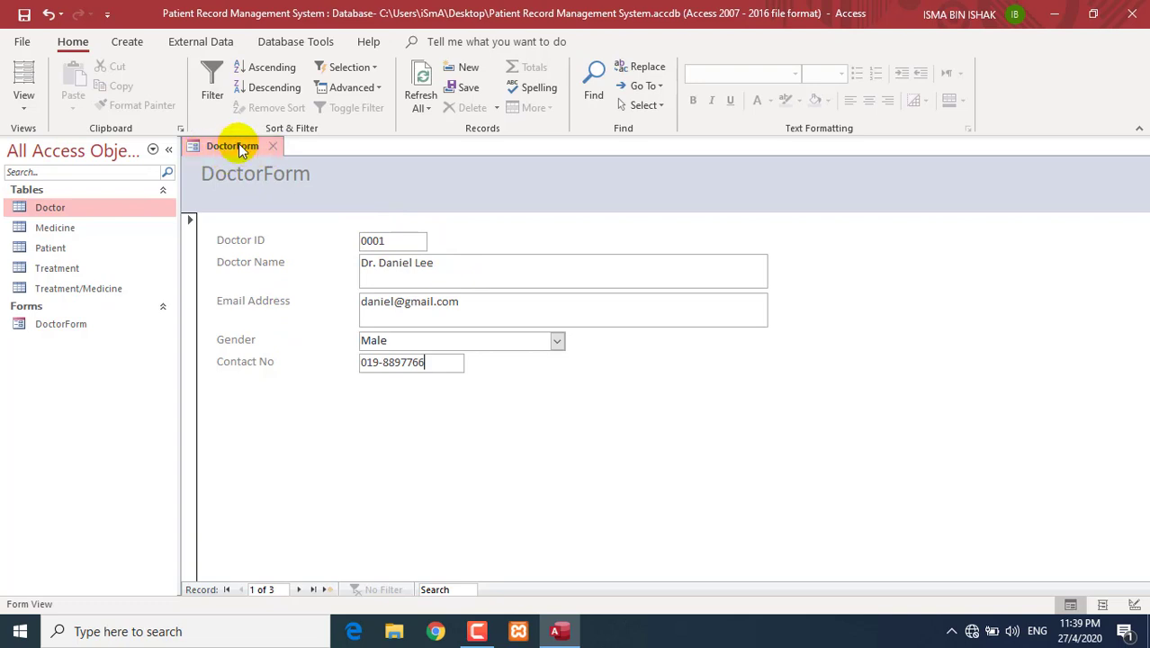
# - Inspect each field value of record 1 in DoctorForm and bring up the view choices
pyautogui.click(190, 261)
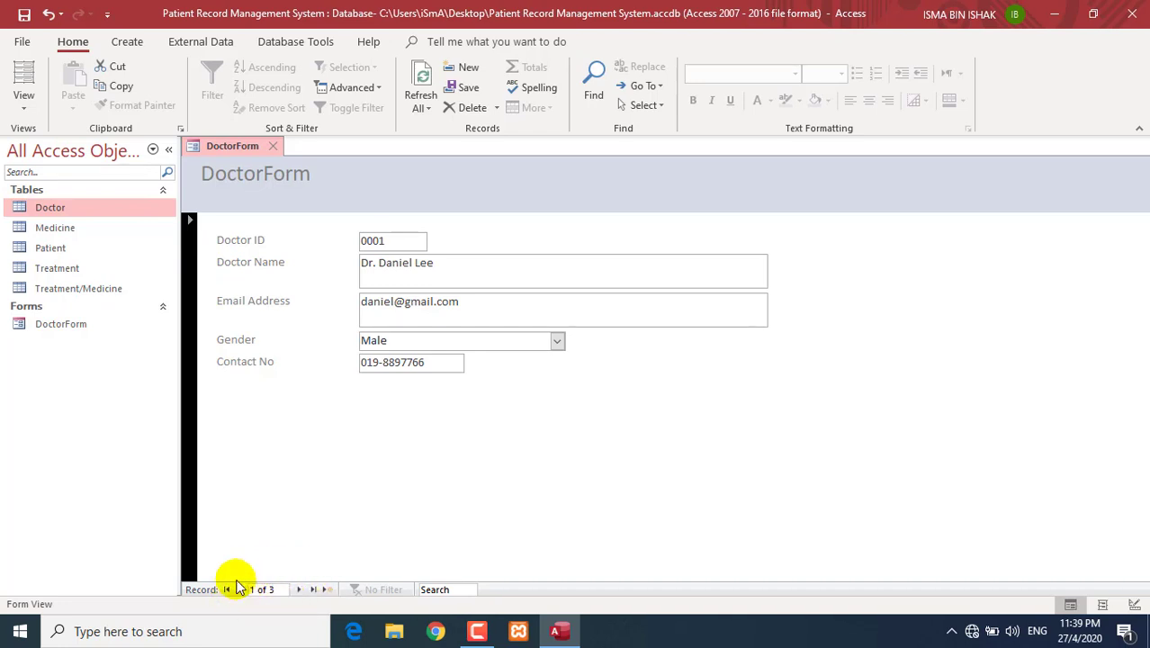
pyautogui.click(447, 588)
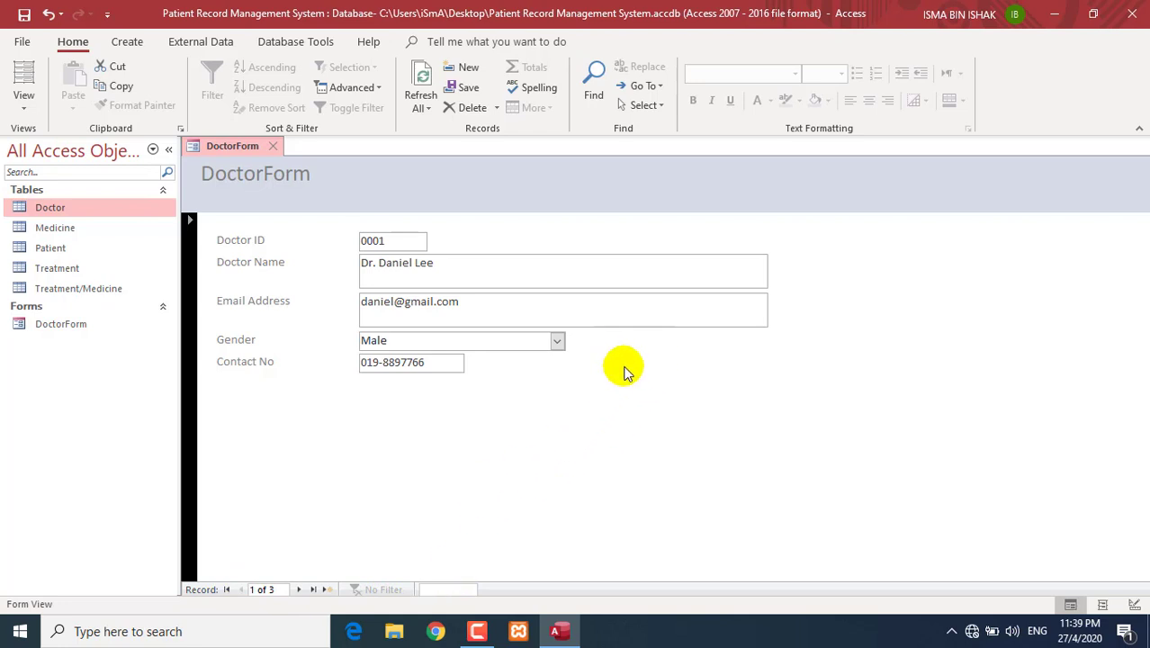
pyautogui.click(606, 401)
pyautogui.click(389, 241)
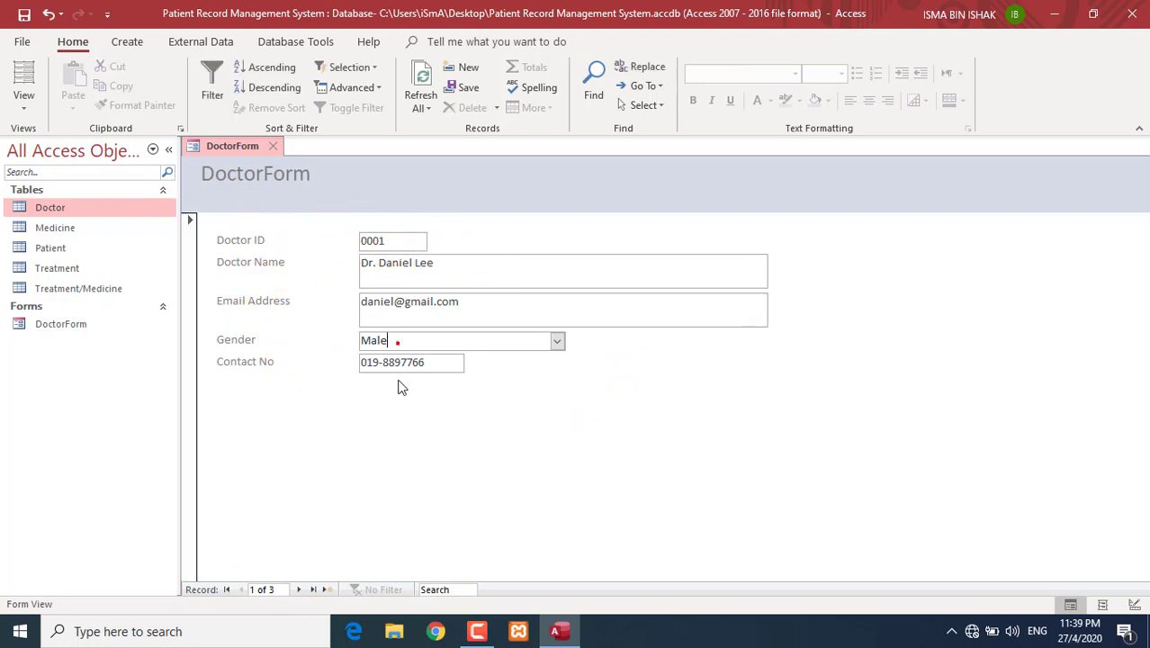
pyautogui.click(252, 262)
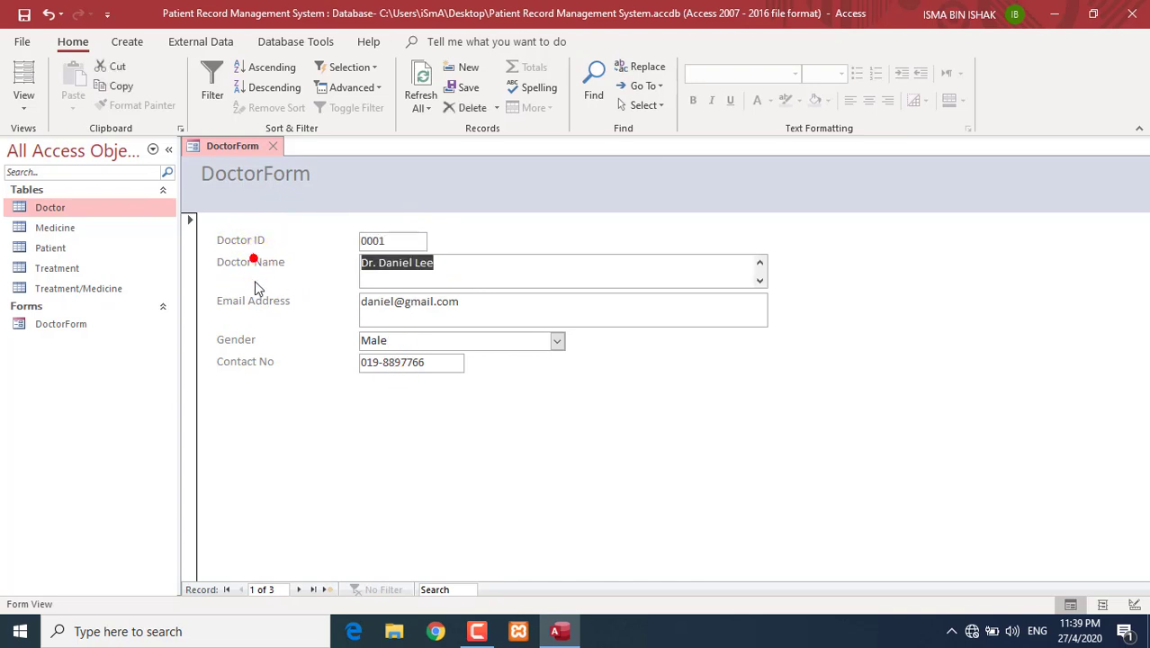
pyautogui.click(250, 304)
pyautogui.click(251, 341)
pyautogui.click(249, 359)
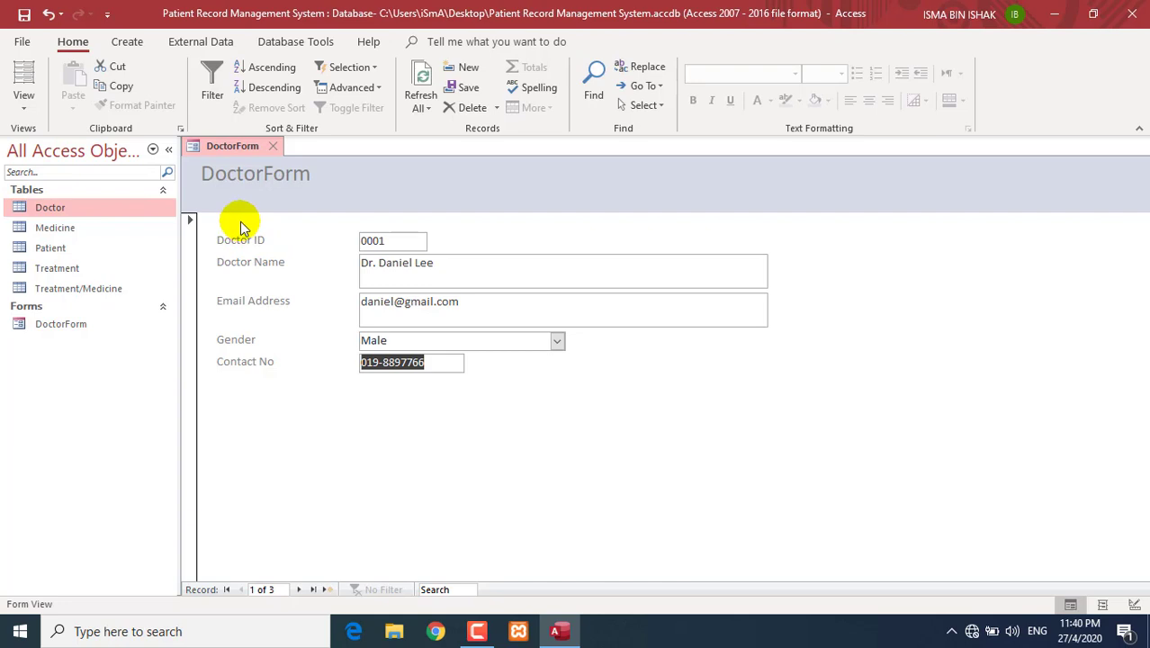
pyautogui.click(24, 108)
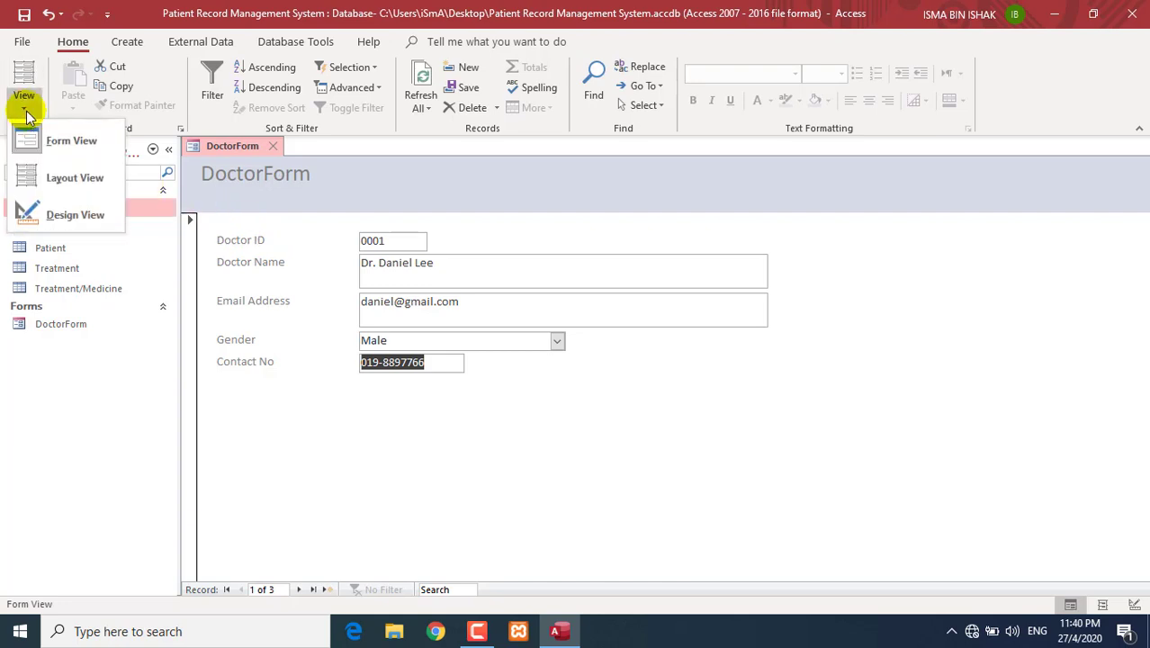
# - Switch DoctorForm to Design View, widen the form to about 20 and heighten the header
pyautogui.click(55, 216)
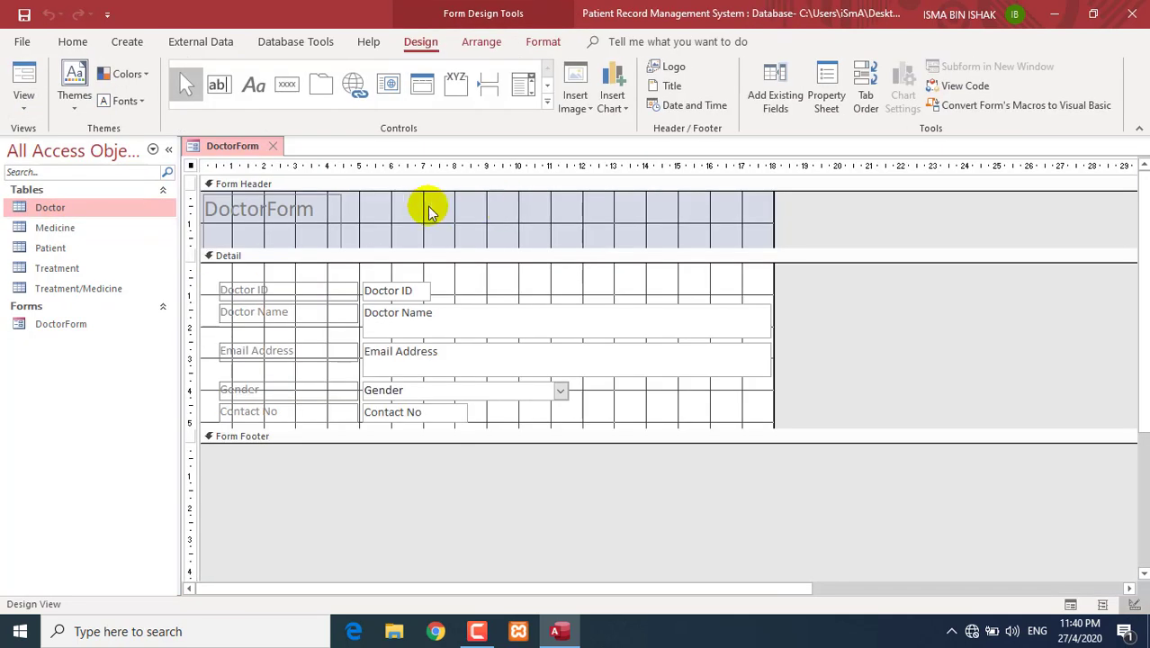
pyautogui.moveTo(772, 274); pyautogui.dragTo(849, 274)
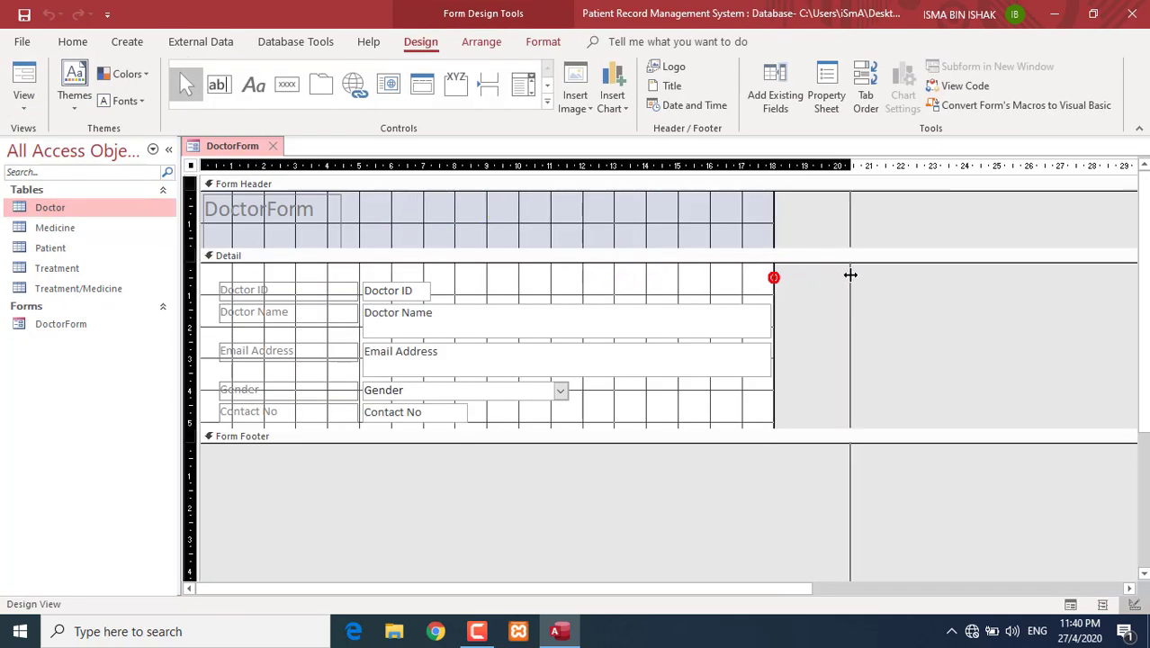
pyautogui.moveTo(416, 249); pyautogui.dragTo(415, 265)
# - Retitle the header label to 'Doctor Form' and move it down and right
pyautogui.click(307, 241)
pyautogui.moveTo(268, 250); pyautogui.dragTo(270, 225)
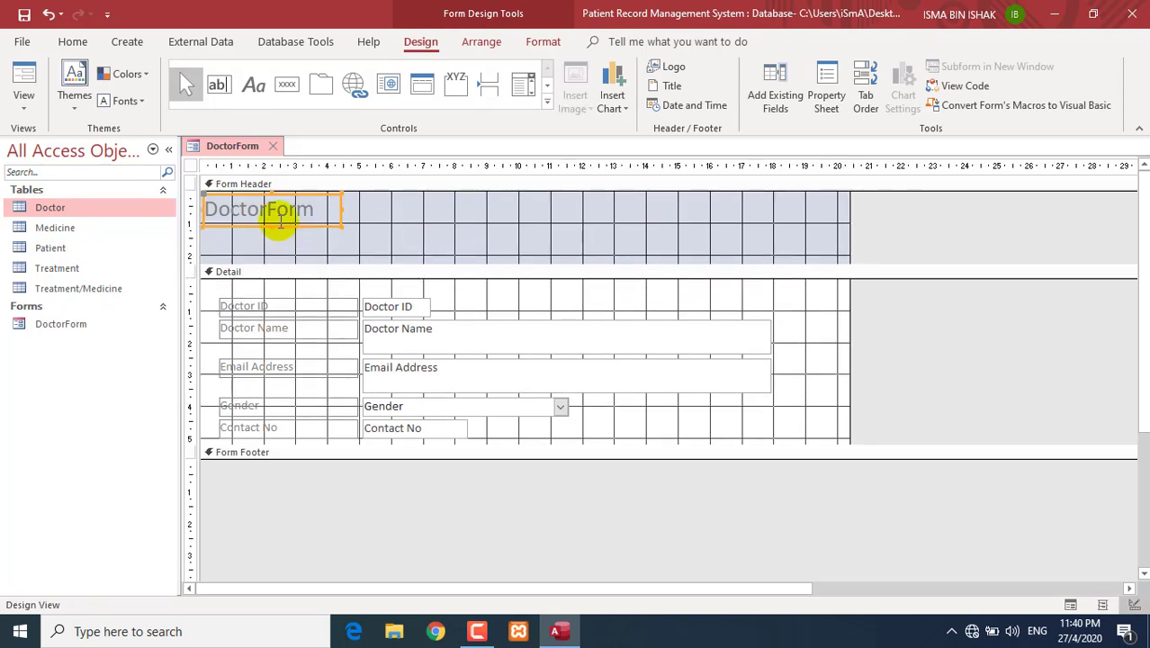
pyautogui.click(274, 212)
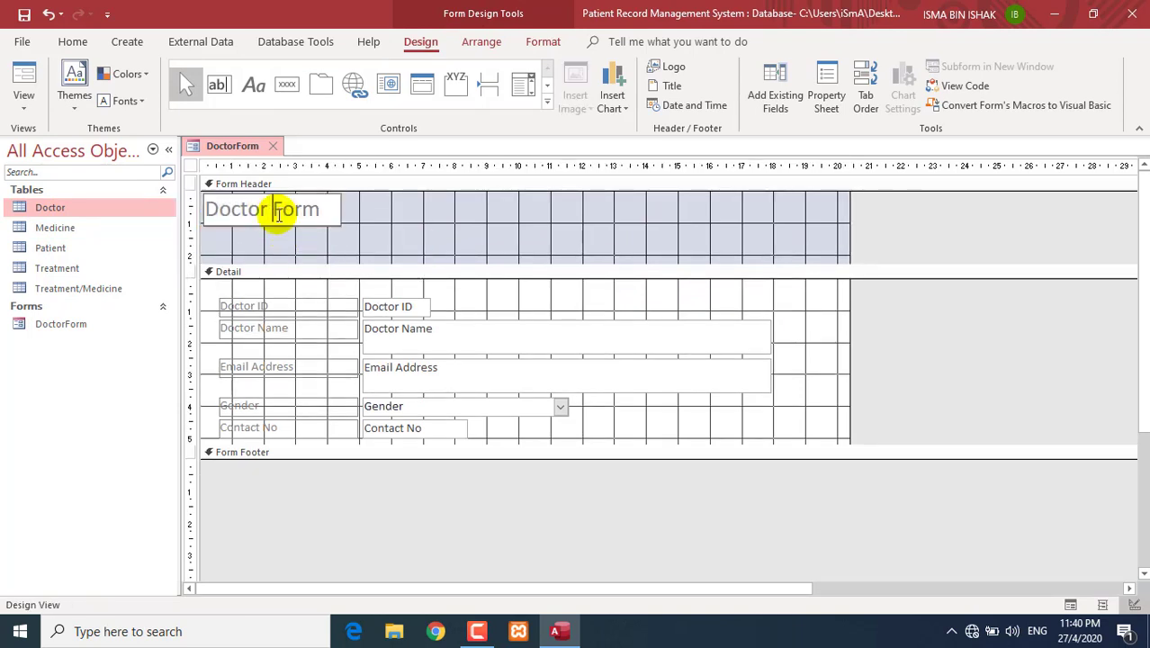
pyautogui.click(342, 231)
pyautogui.click(24, 101)
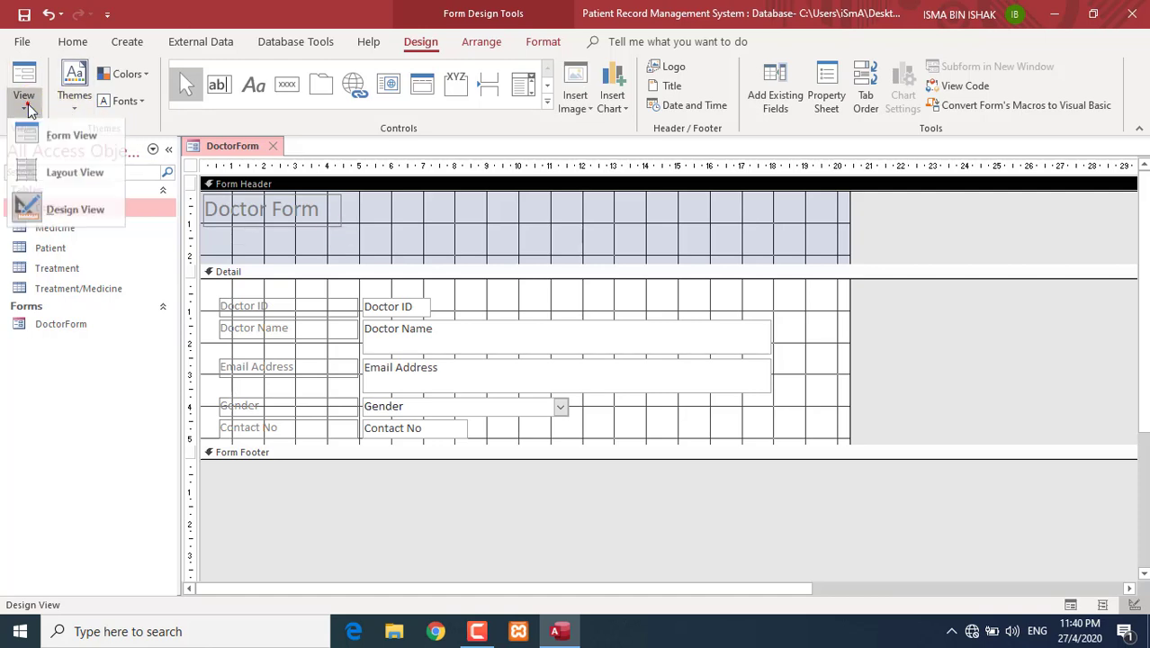
pyautogui.click(76, 216)
pyautogui.moveTo(317, 209); pyautogui.dragTo(322, 220)
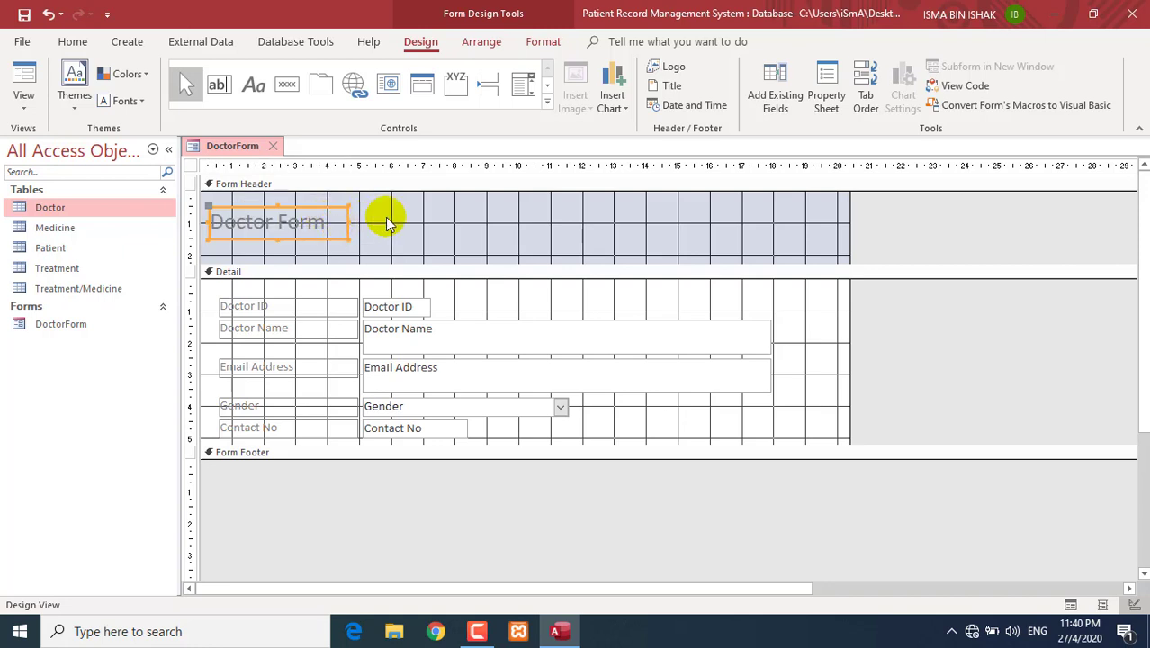
# - Try moving Contact No into the footer, undo it, then select each field control and the title
pyautogui.click(544, 41)
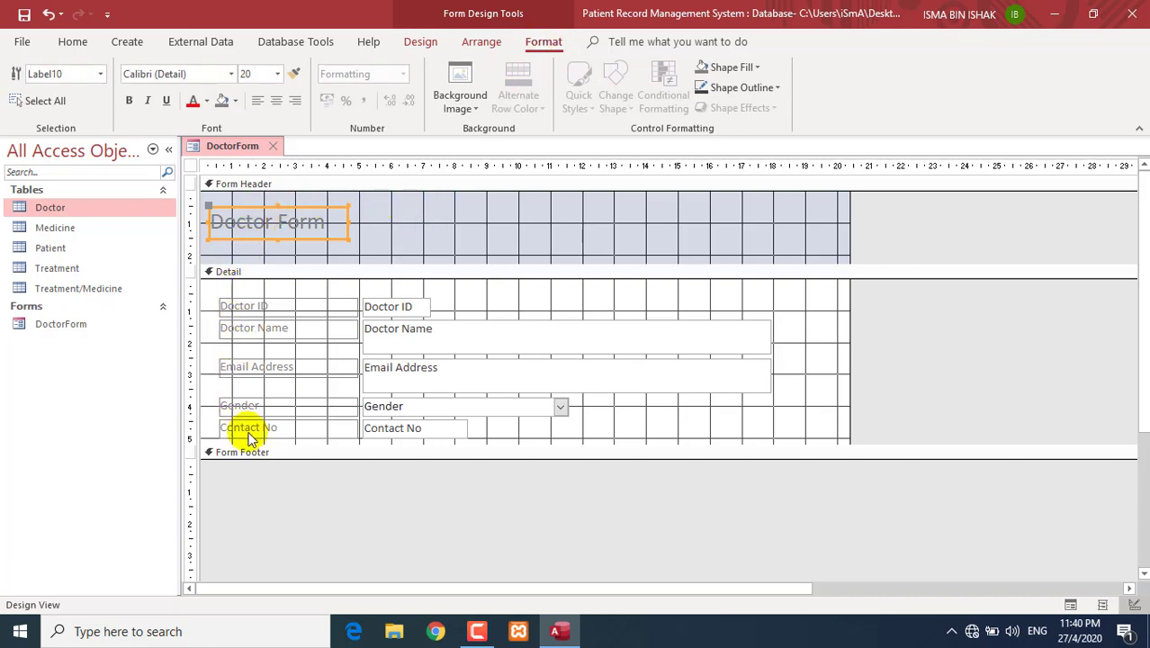
pyautogui.moveTo(246, 430); pyautogui.dragTo(257, 451)
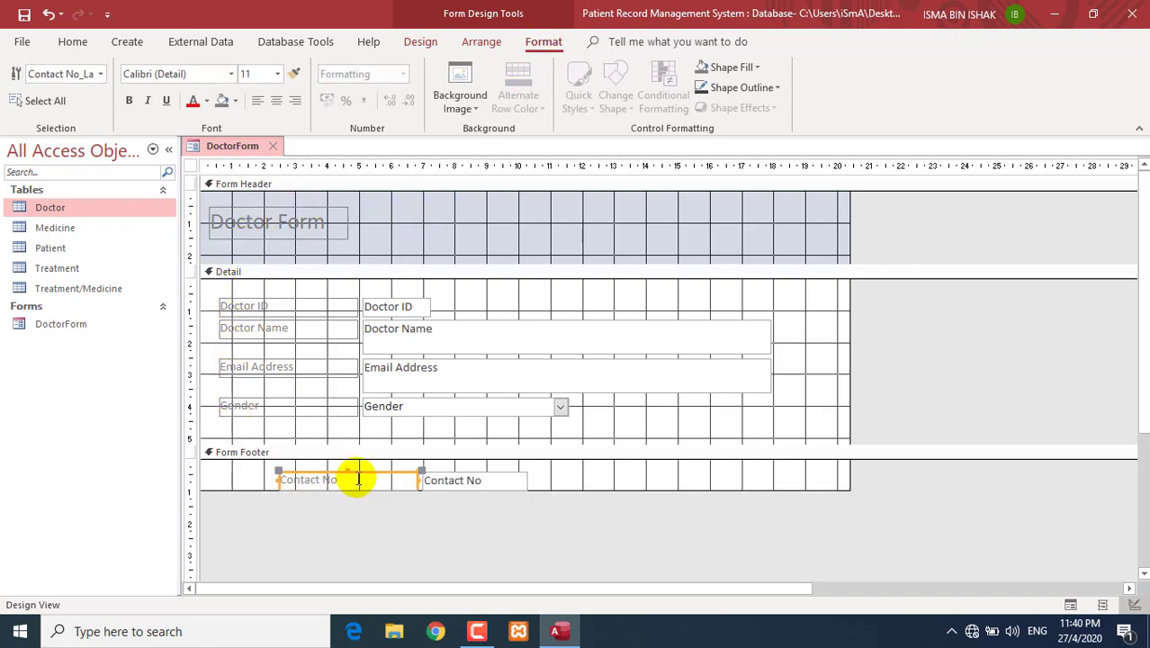
pyautogui.hotkey('ctrl', 'z')
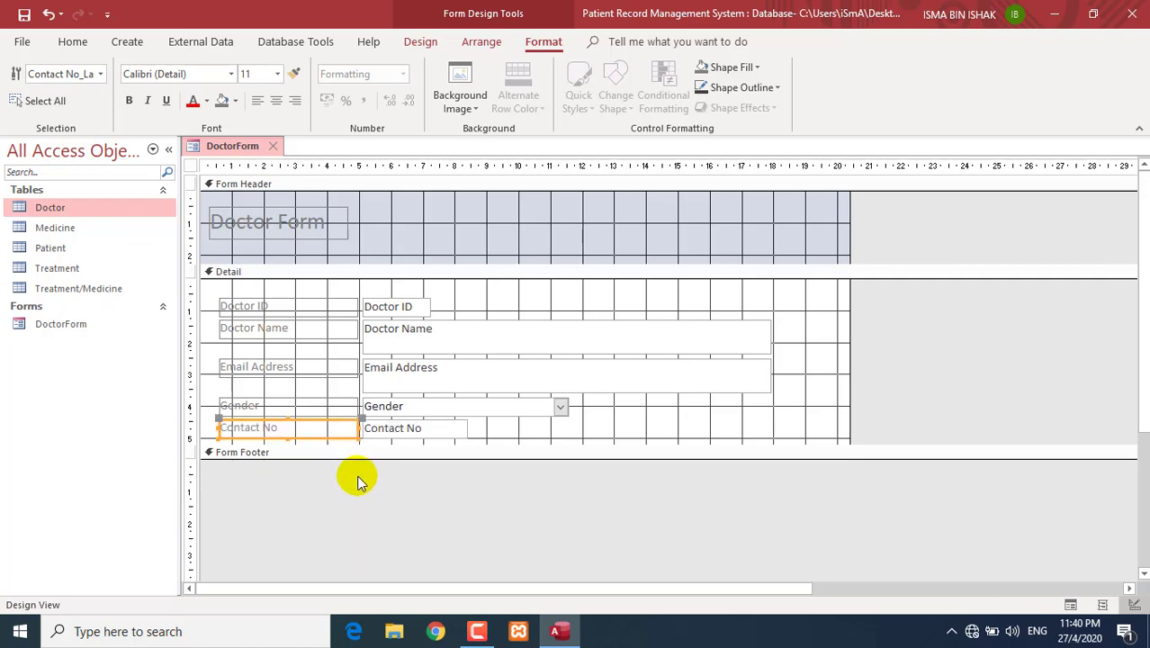
pyautogui.click(381, 306)
pyautogui.click(394, 331)
pyautogui.click(402, 369)
pyautogui.click(398, 406)
pyautogui.click(401, 429)
pyautogui.click(407, 311)
pyautogui.click(405, 333)
pyautogui.click(401, 369)
pyautogui.click(398, 406)
pyautogui.click(398, 428)
pyautogui.click(281, 225)
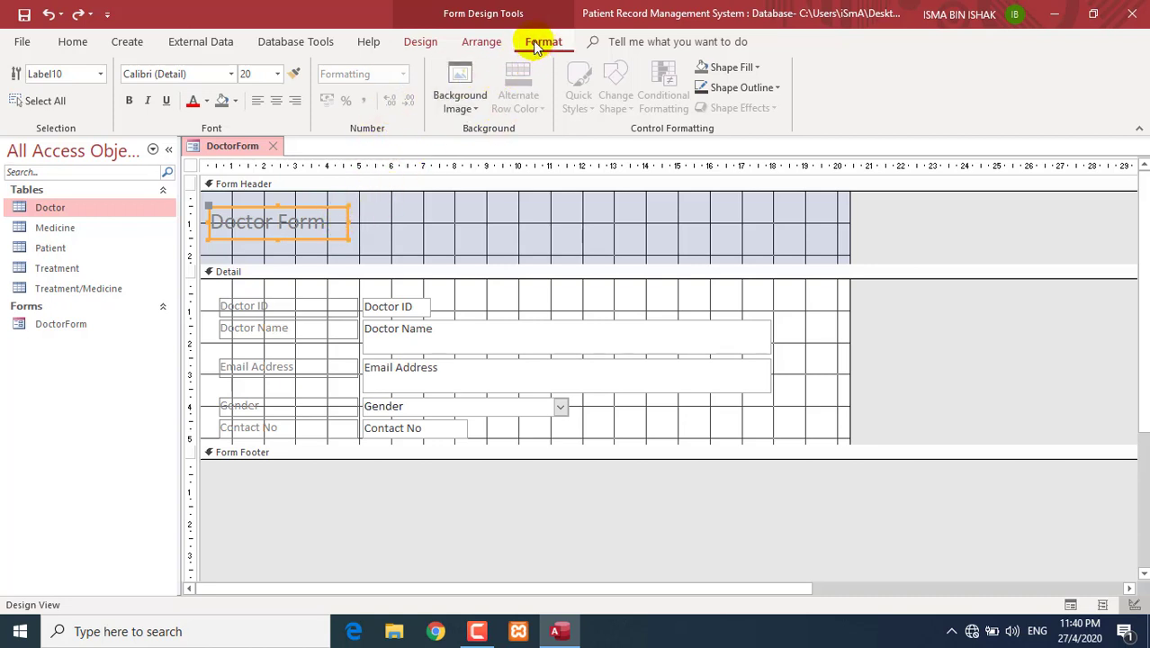
# - Set the title font to Arial Rounded MT Bold and widen the label so it fully shows
pyautogui.click(230, 76)
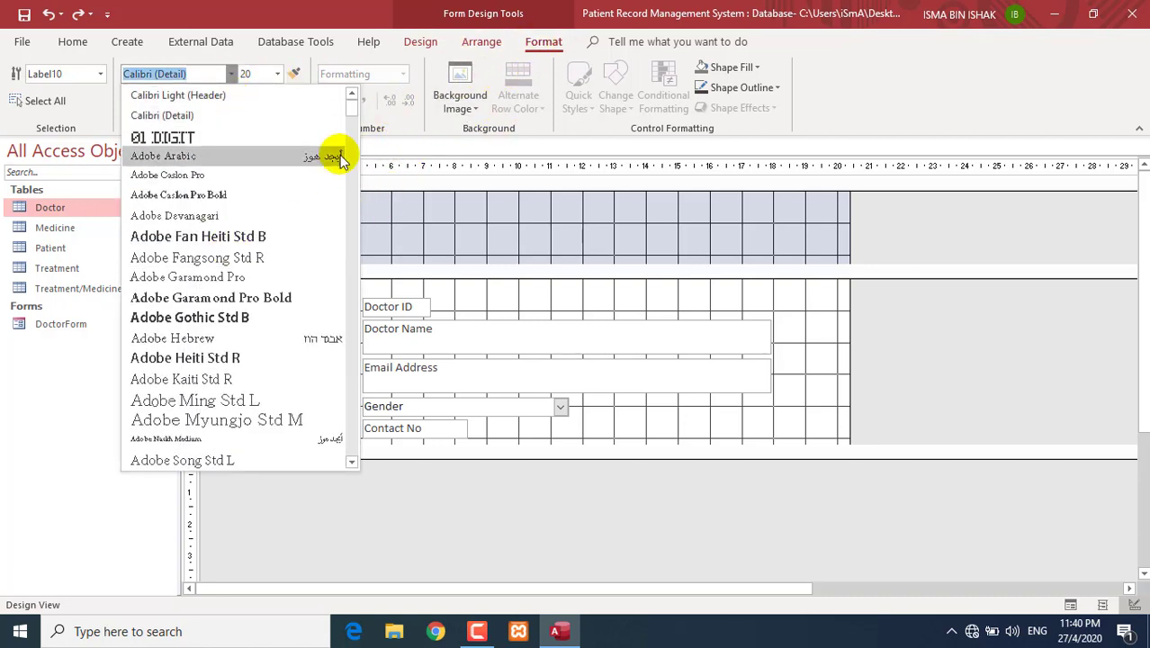
pyautogui.scroll(-8, 337, 153)
pyautogui.scroll(3, 351, 139)
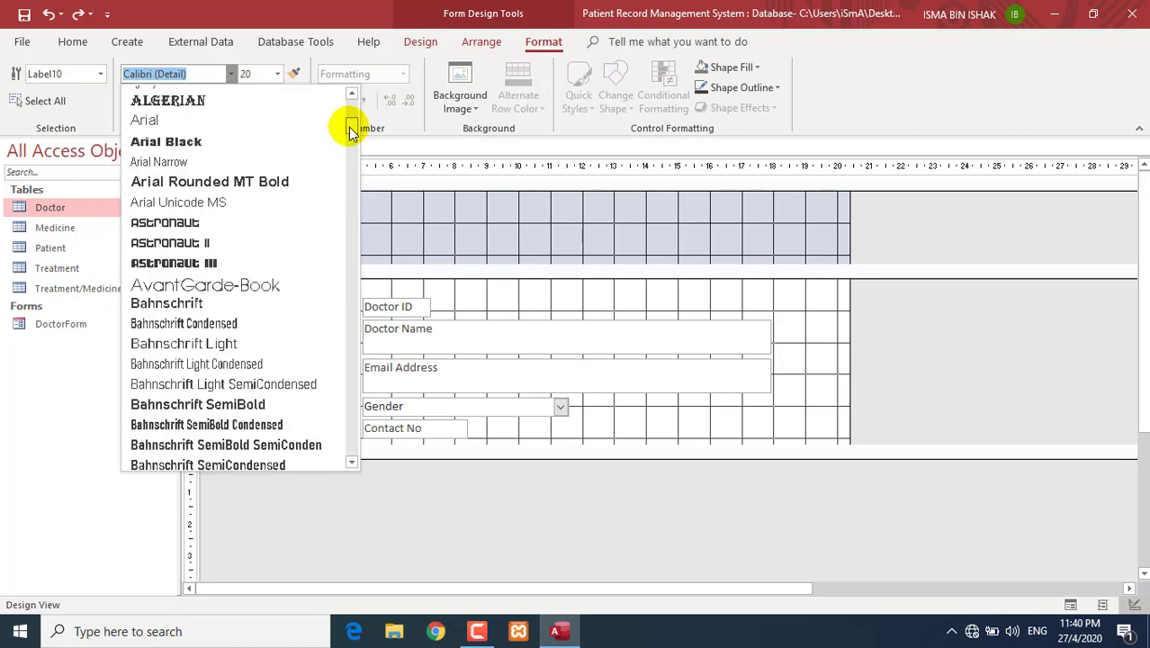
pyautogui.click(280, 146)
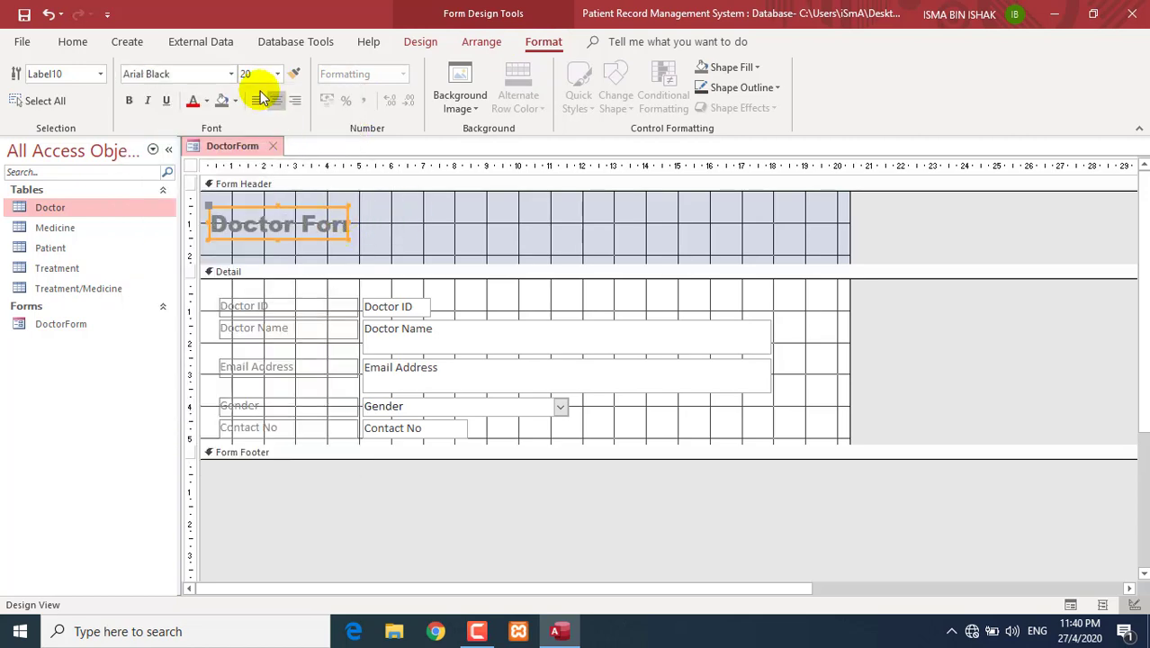
pyautogui.click(232, 74)
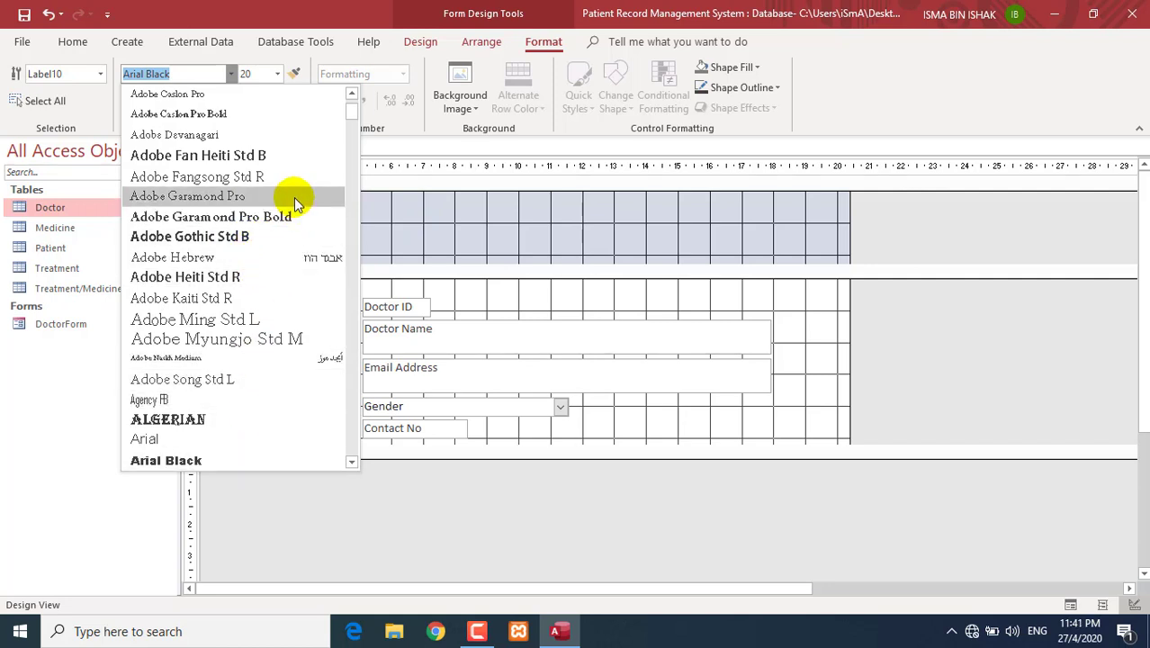
pyautogui.scroll(-4, 295, 200)
pyautogui.click(283, 257)
pyautogui.moveTo(347, 220); pyautogui.dragTo(374, 219)
# - Make the title text black, then select the form header to change its background colour
pyautogui.click(206, 100)
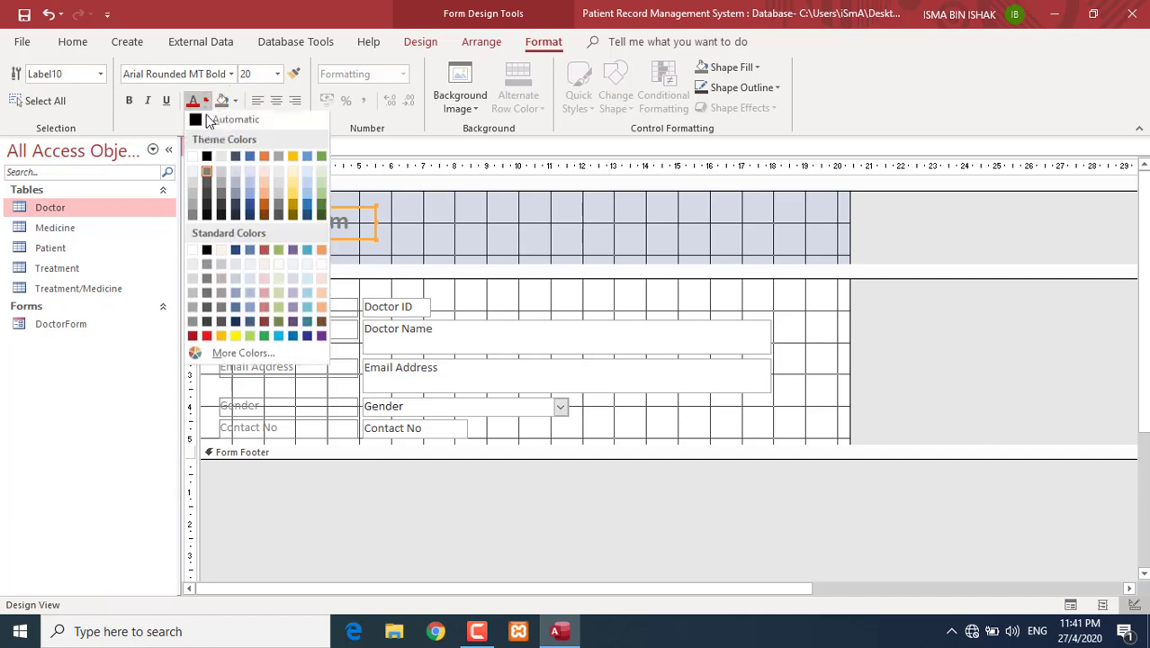
pyautogui.click(207, 160)
pyautogui.click(494, 219)
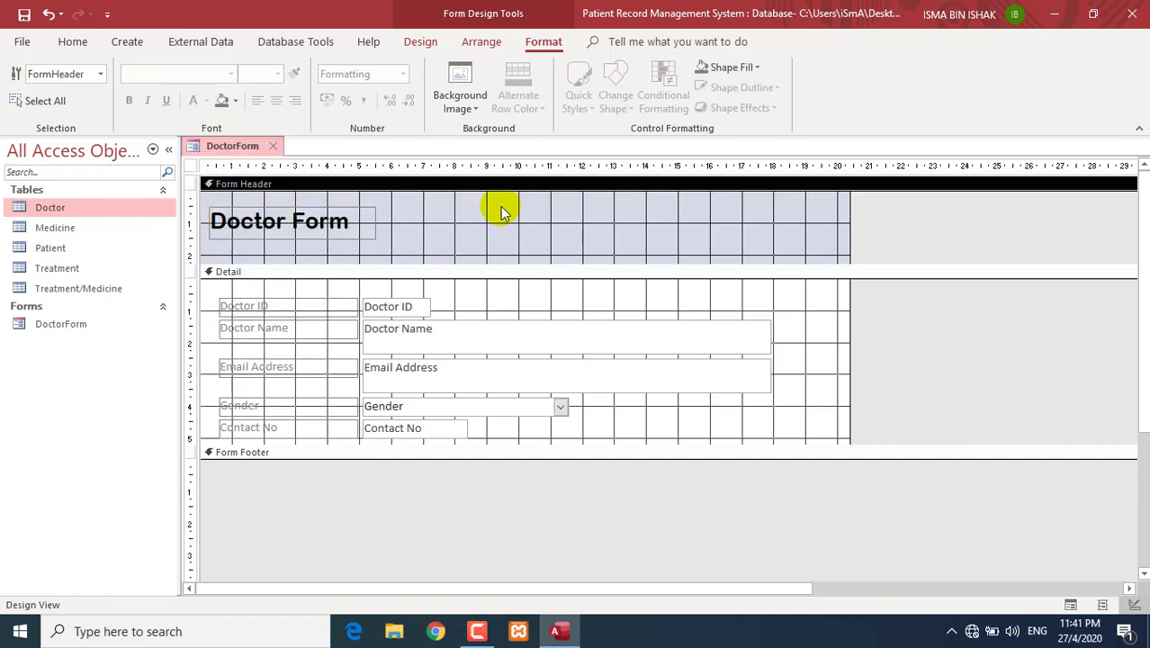
pyautogui.click(501, 206)
pyautogui.click(444, 218)
pyautogui.click(235, 101)
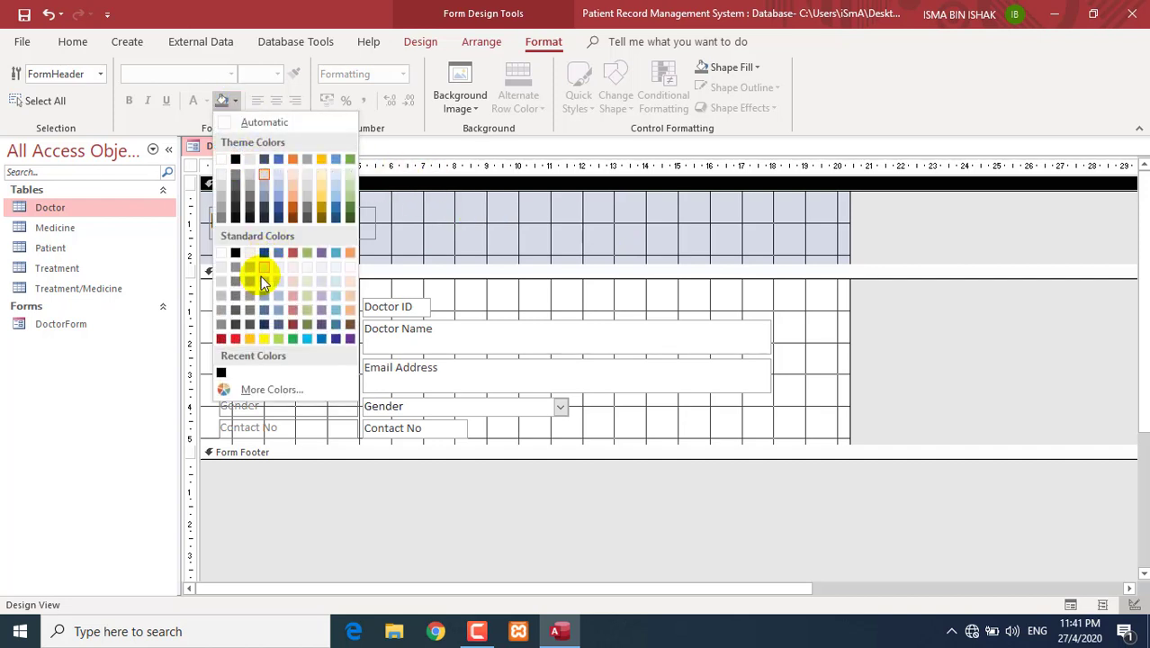
# - Fill the form header with red and make the 'Doctor Form' title text white
pyautogui.click(233, 340)
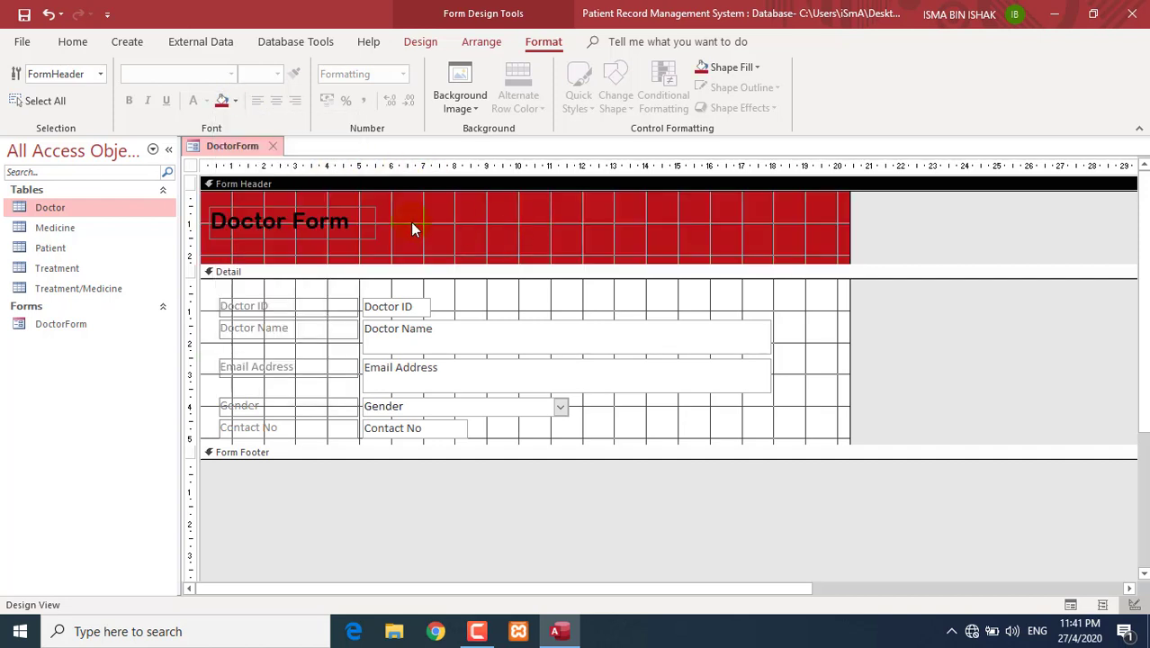
pyautogui.click(371, 220)
pyautogui.click(205, 101)
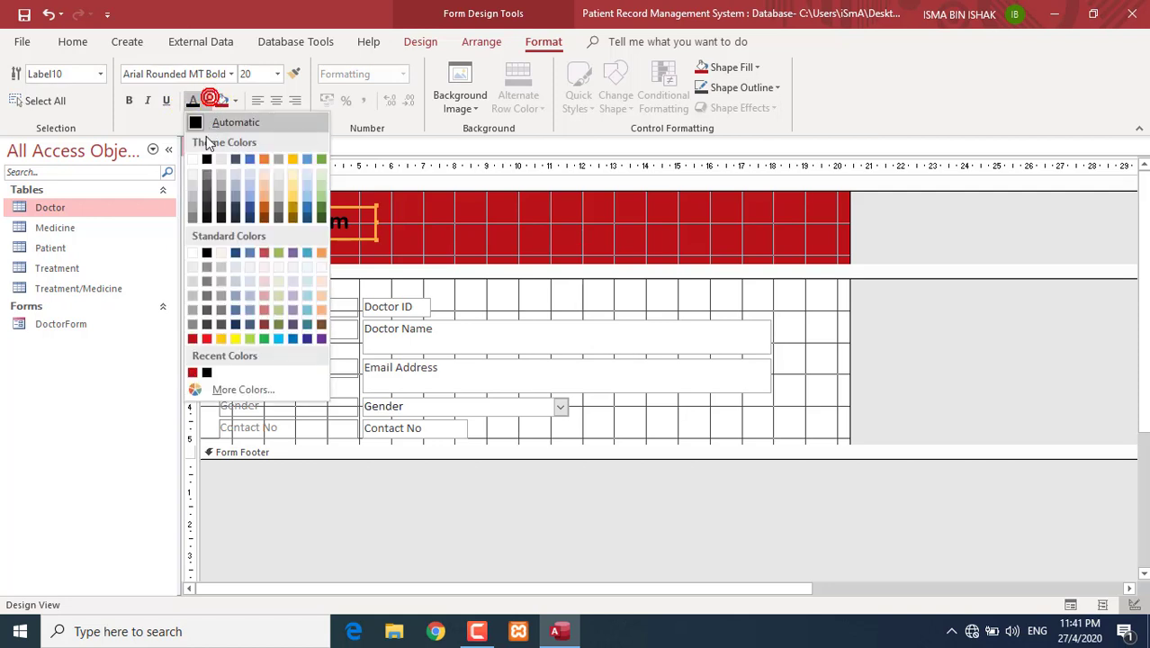
pyautogui.click(193, 160)
# - Drag the form header's bottom edge up to shorten the header
pyautogui.click(475, 252)
pyautogui.moveTo(437, 261); pyautogui.dragTo(442, 245)
pyautogui.click(344, 218)
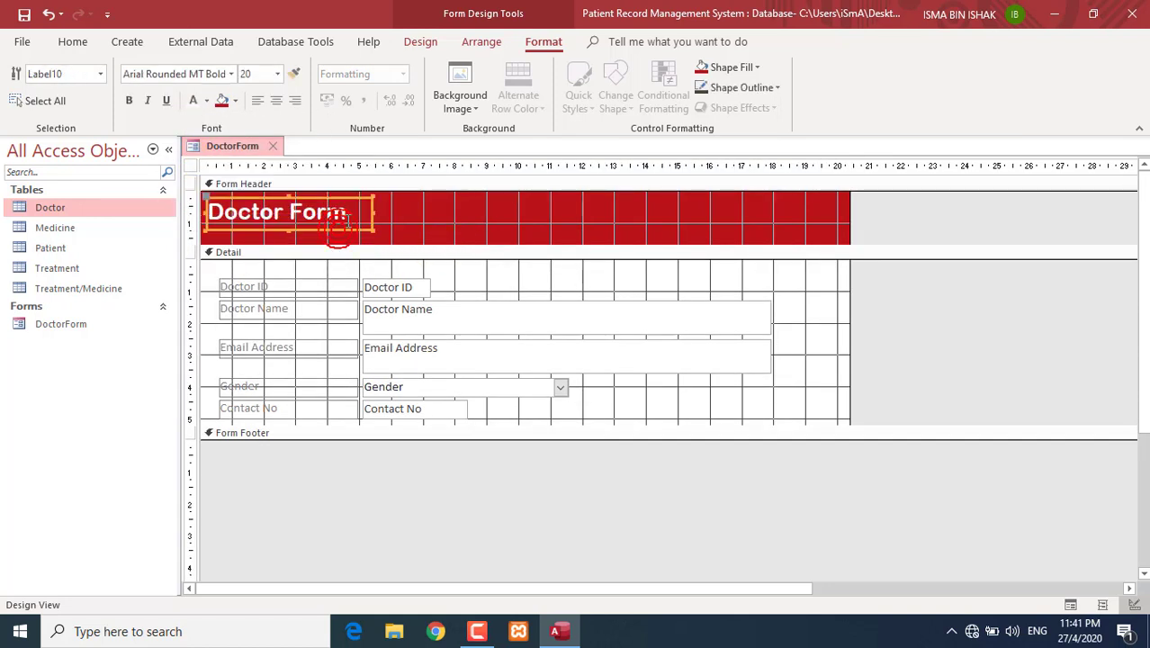
pyautogui.click(490, 228)
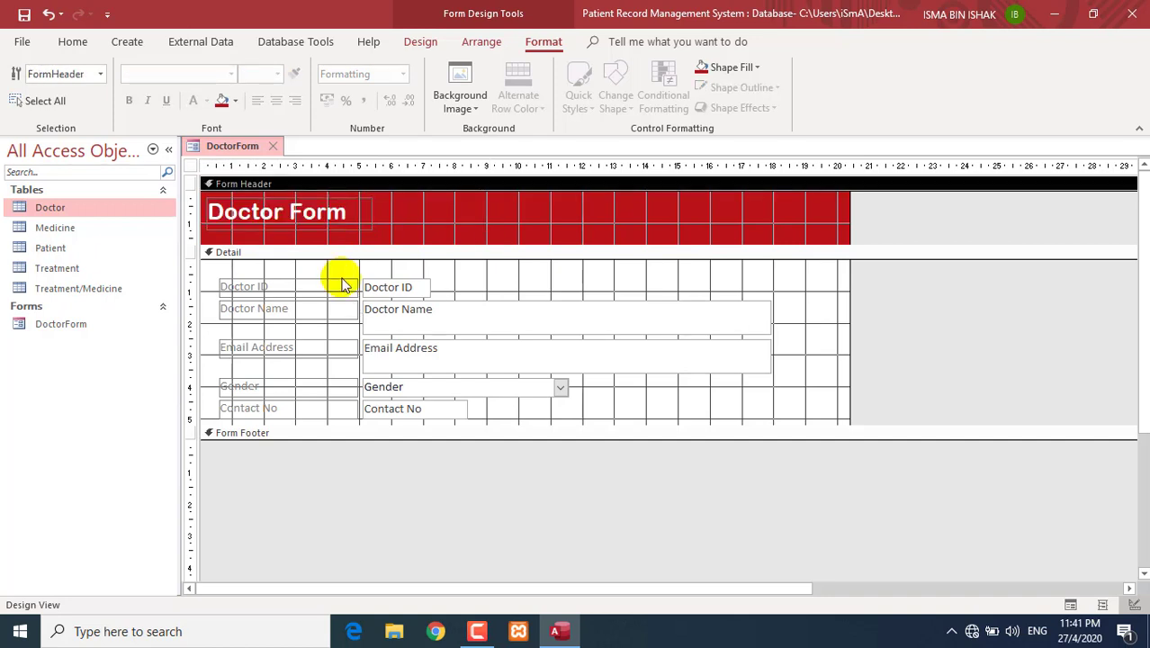
# - Reduce the Doctor Name box to one line and move the Doctor ID controls up
pyautogui.click(449, 317)
pyautogui.click(568, 335)
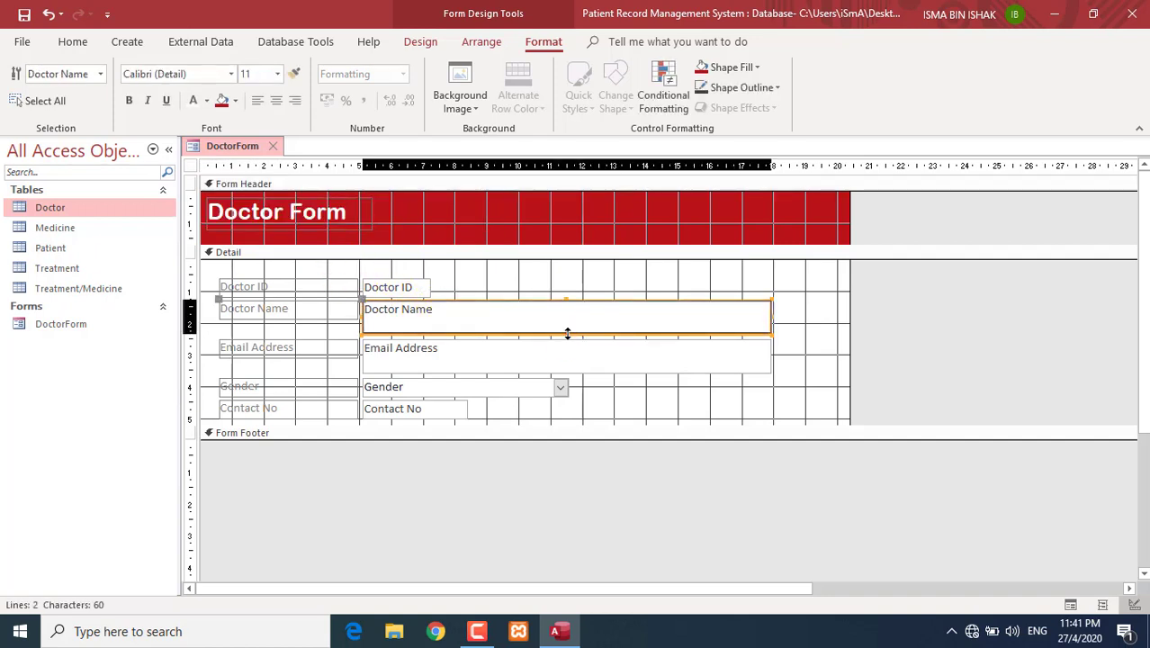
pyautogui.moveTo(566, 332); pyautogui.dragTo(564, 319)
pyautogui.moveTo(420, 287); pyautogui.dragTo(426, 286)
pyautogui.click(467, 301)
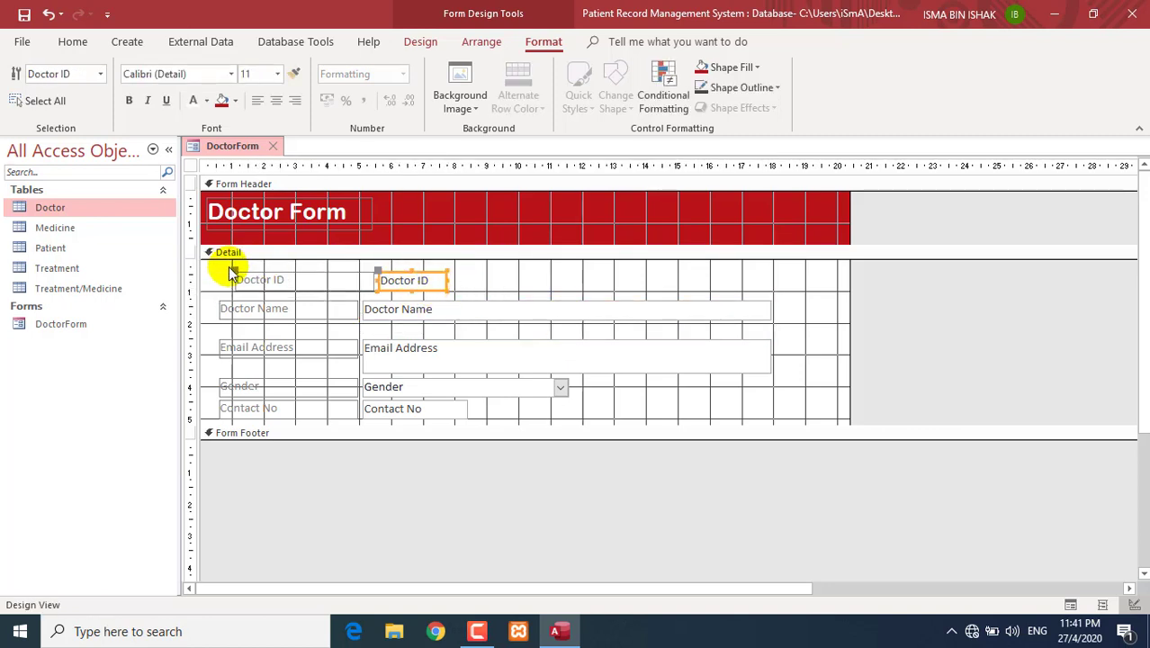
# - Select all Detail labels and boxes and apply the Stacked layout
pyautogui.click(494, 275)
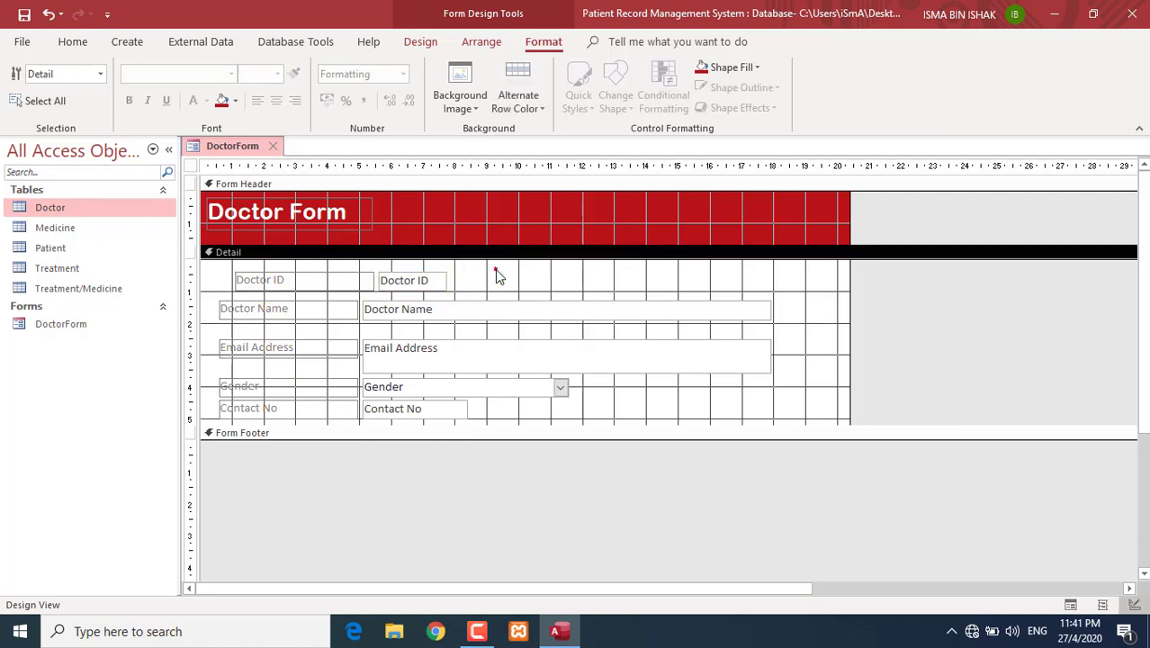
pyautogui.click(206, 273)
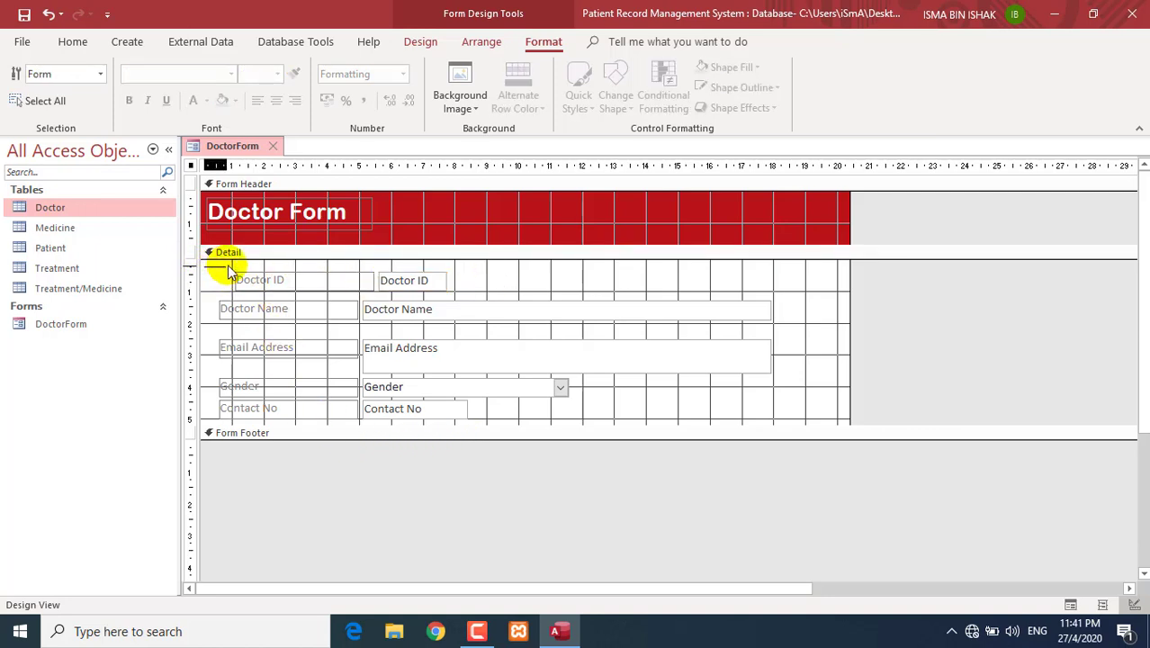
pyautogui.moveTo(238, 269); pyautogui.dragTo(640, 416)
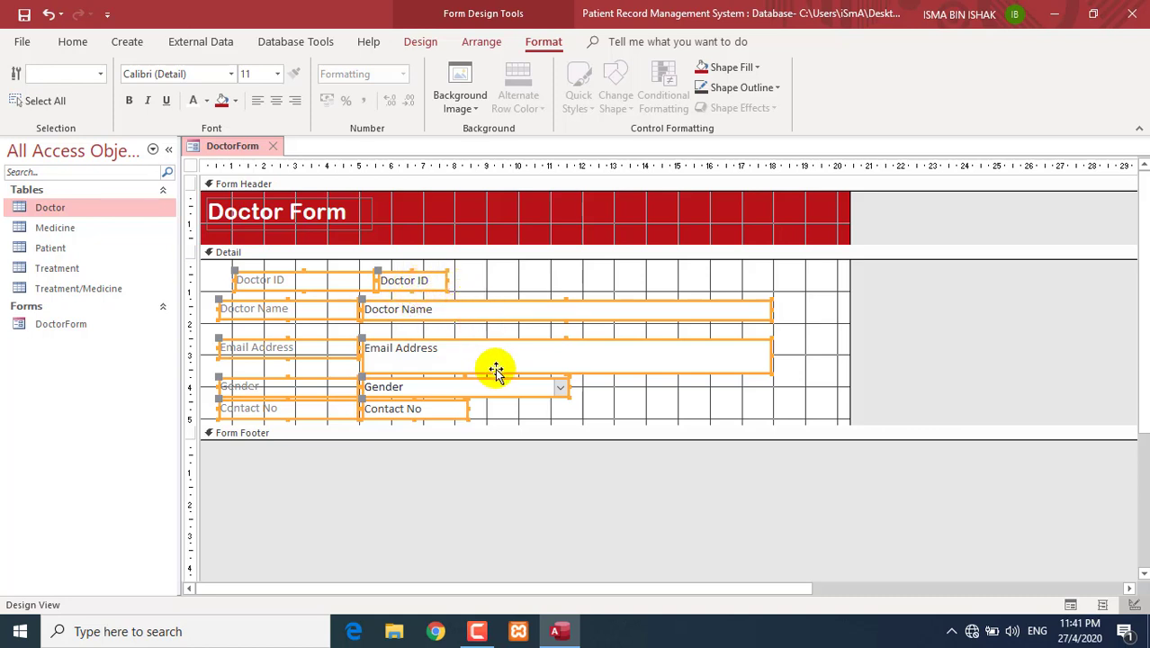
pyautogui.rightClick(467, 313)
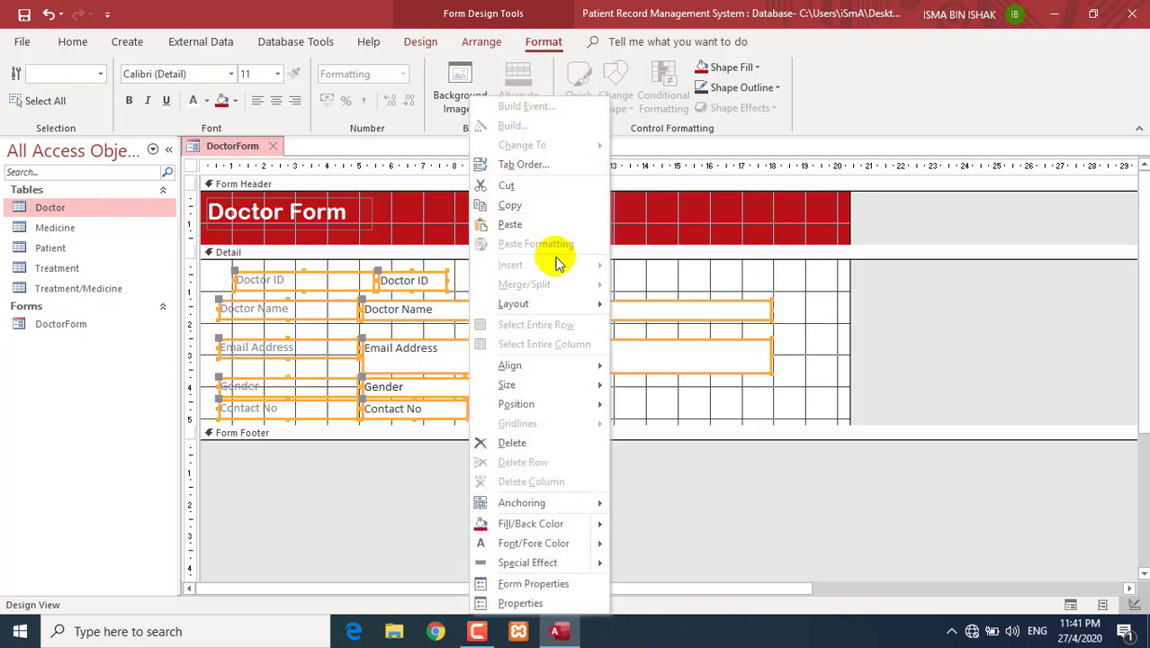
pyautogui.moveTo(552, 303)
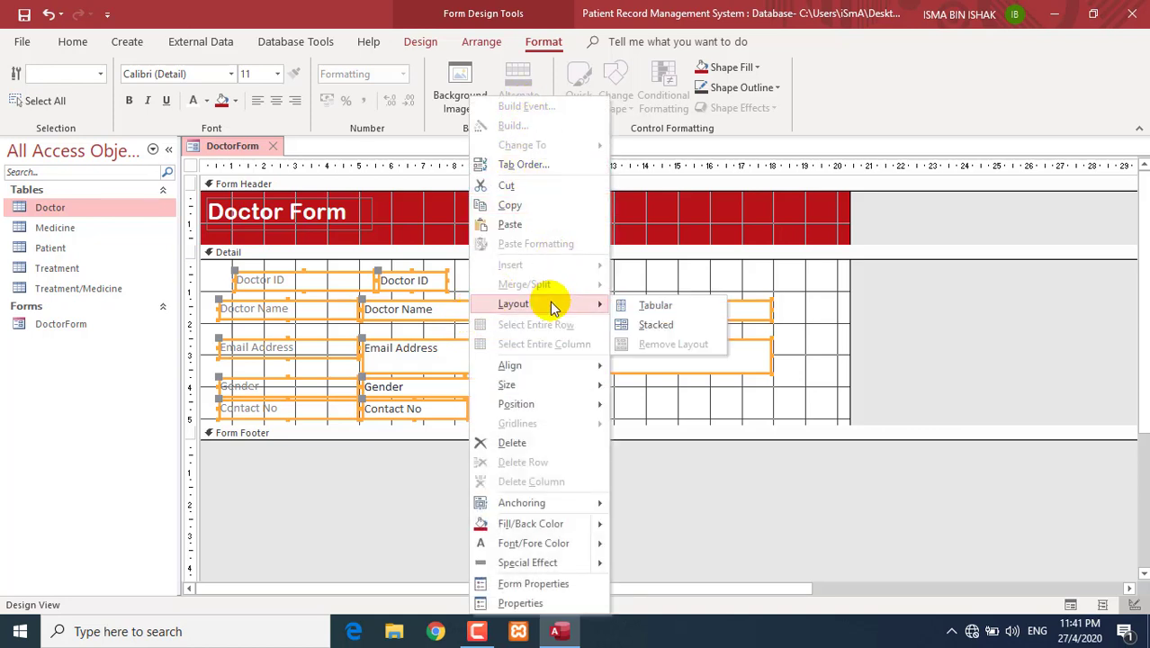
pyautogui.click(654, 326)
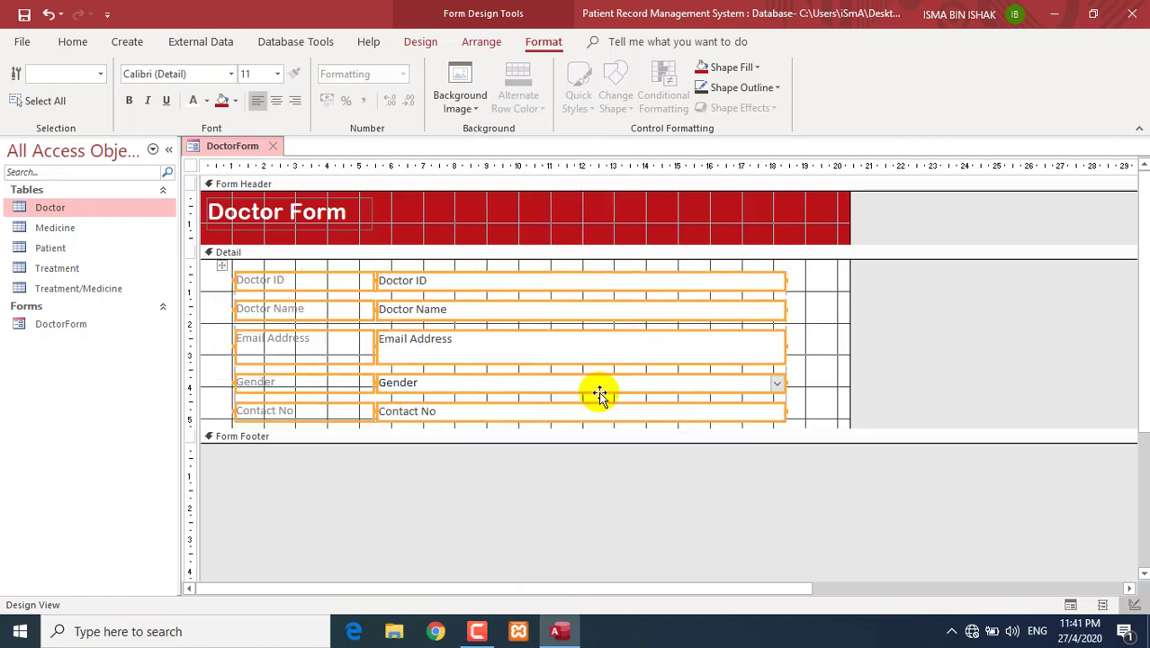
# - Drag the Detail section's bottom edge down to make it taller
pyautogui.click(585, 429)
pyautogui.click(829, 424)
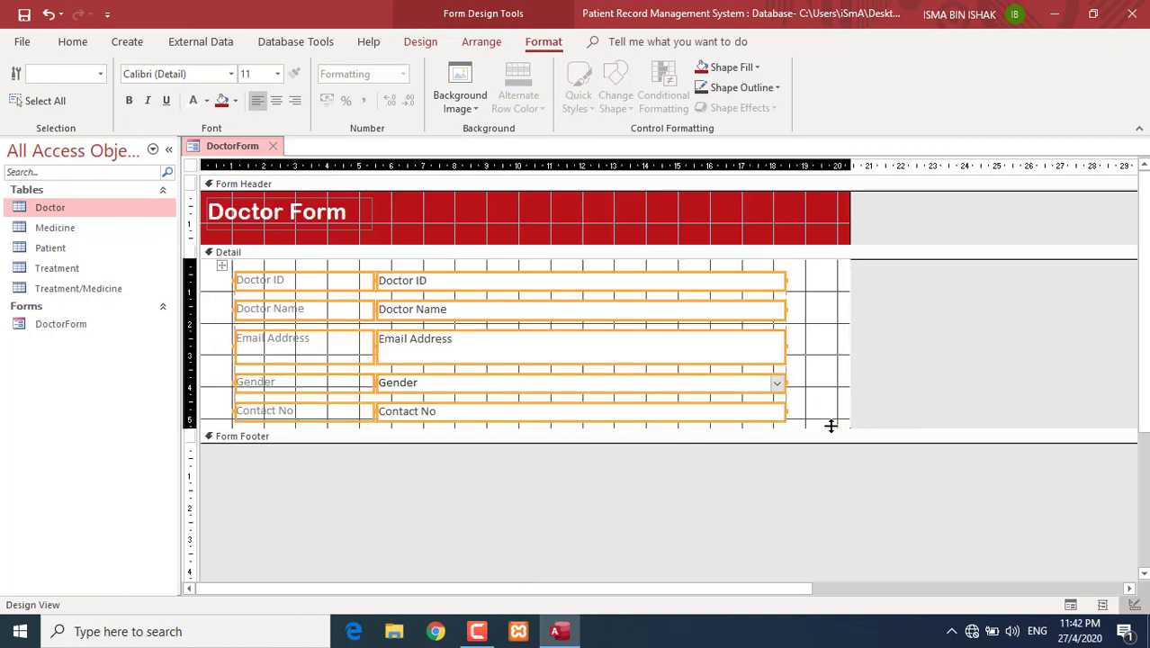
pyautogui.moveTo(813, 430); pyautogui.dragTo(813, 447)
pyautogui.click(819, 423)
# - Shorten the Email Address box to one line, then select all field labels
pyautogui.click(570, 338)
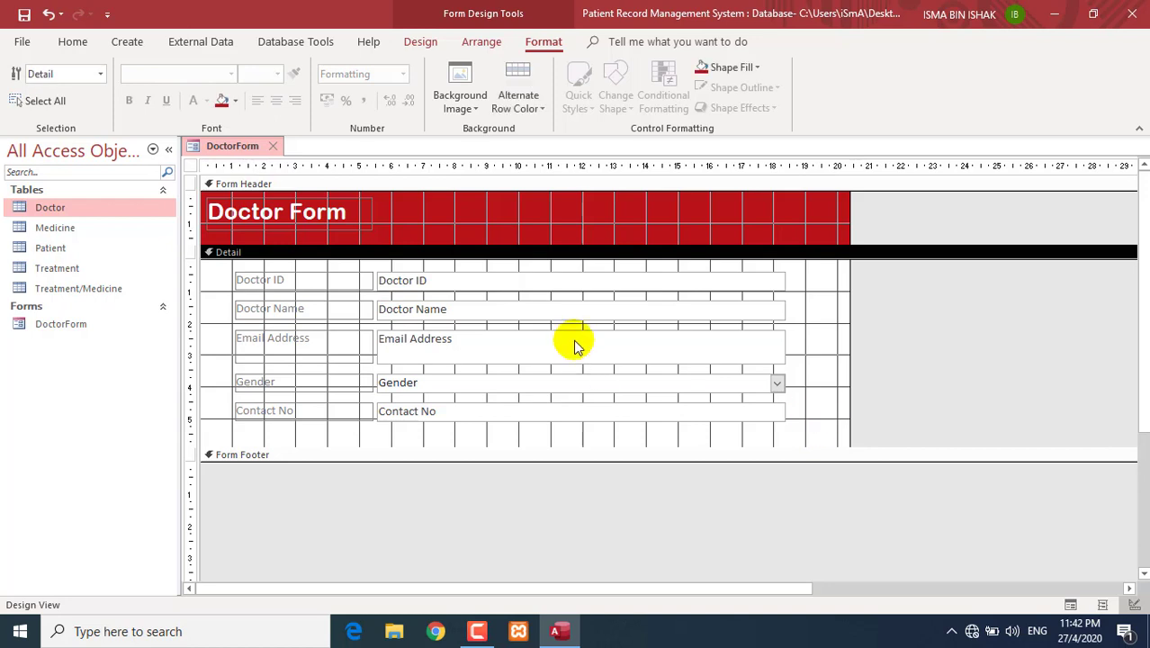
pyautogui.click(574, 366)
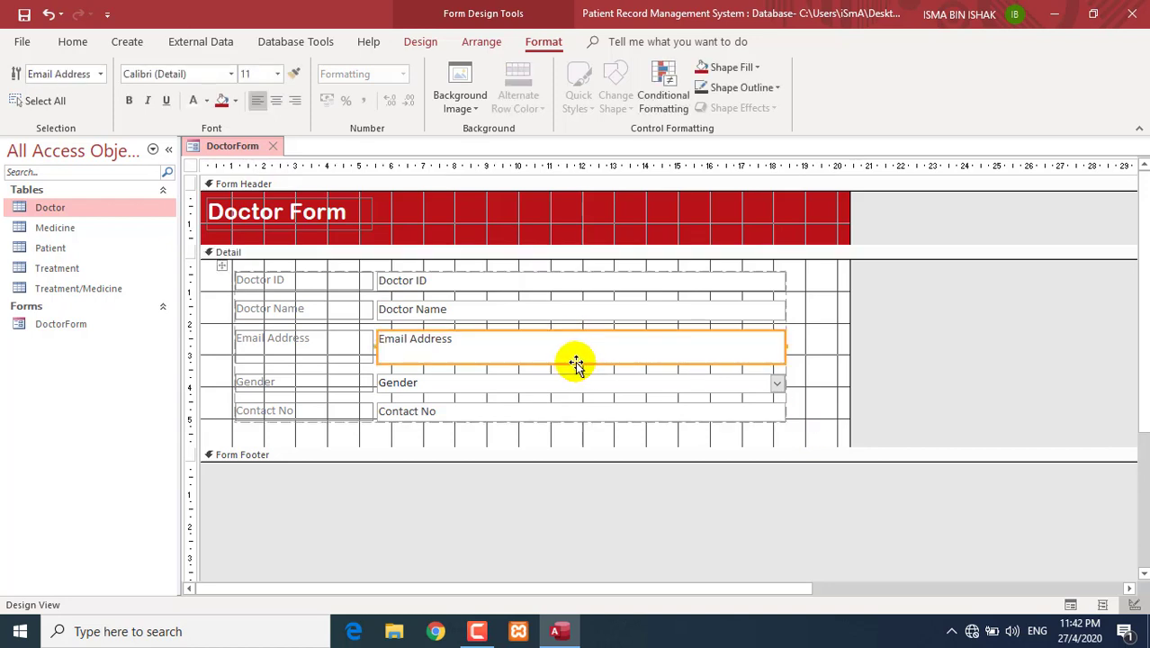
pyautogui.moveTo(783, 361); pyautogui.dragTo(780, 351)
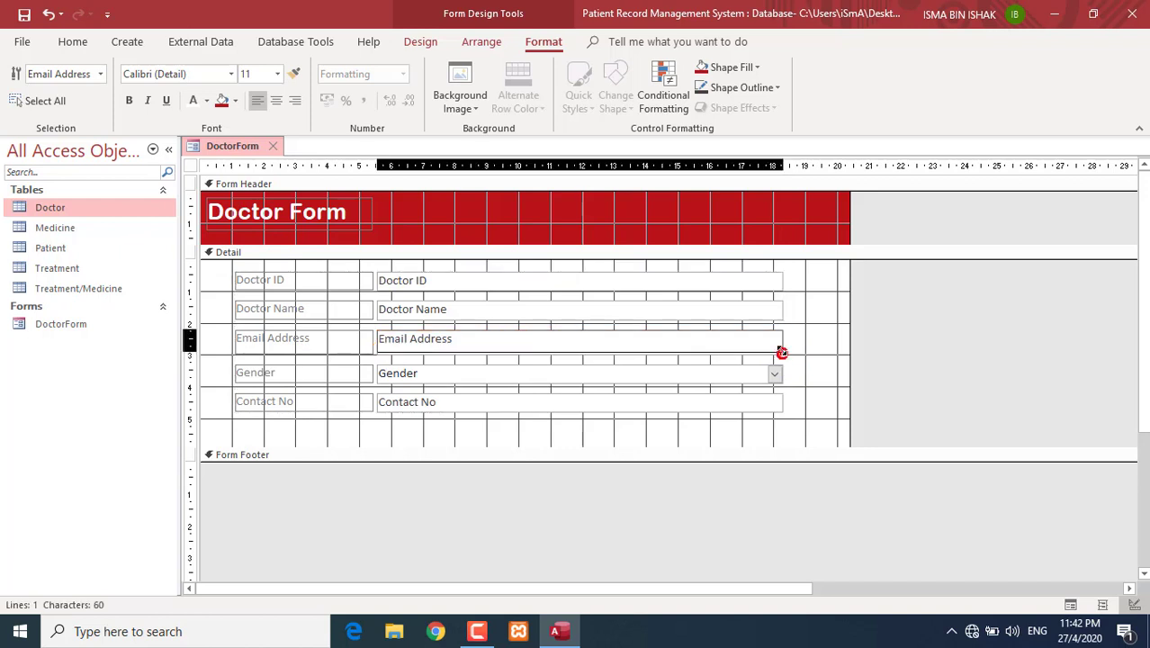
pyautogui.click(834, 347)
pyautogui.moveTo(334, 423); pyautogui.dragTo(344, 280)
pyautogui.moveTo(319, 424); pyautogui.dragTo(259, 266)
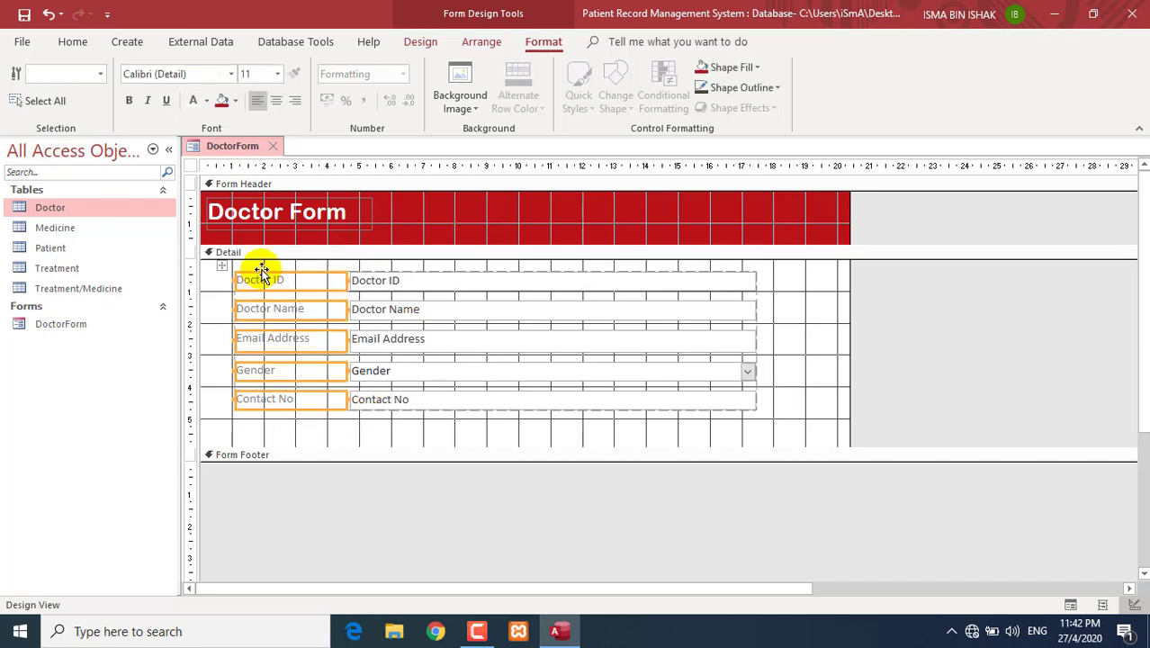
# - Set the labels' font color to Automatic black and darken the five value boxes' text
pyautogui.click(233, 100)
pyautogui.click(205, 101)
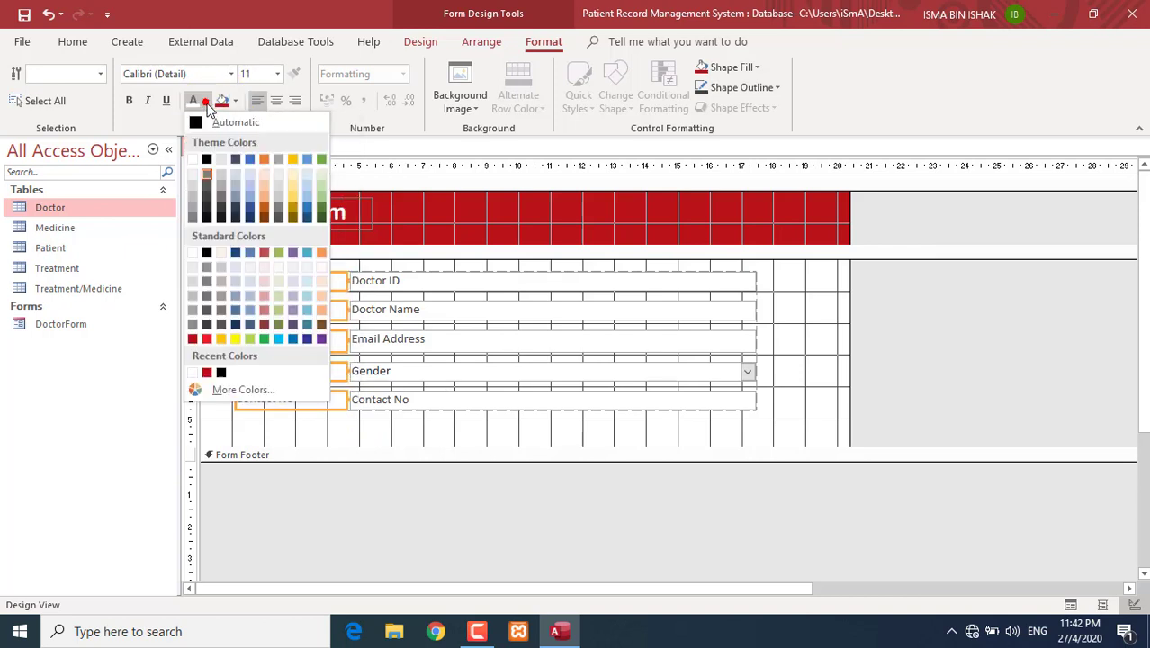
pyautogui.click(197, 124)
pyautogui.moveTo(432, 432); pyautogui.dragTo(397, 260)
pyautogui.click(192, 101)
# - Resize the Detail and footer sections, then open the Home View dropdown
pyautogui.moveTo(453, 447); pyautogui.dragTo(471, 498)
pyautogui.click(454, 478)
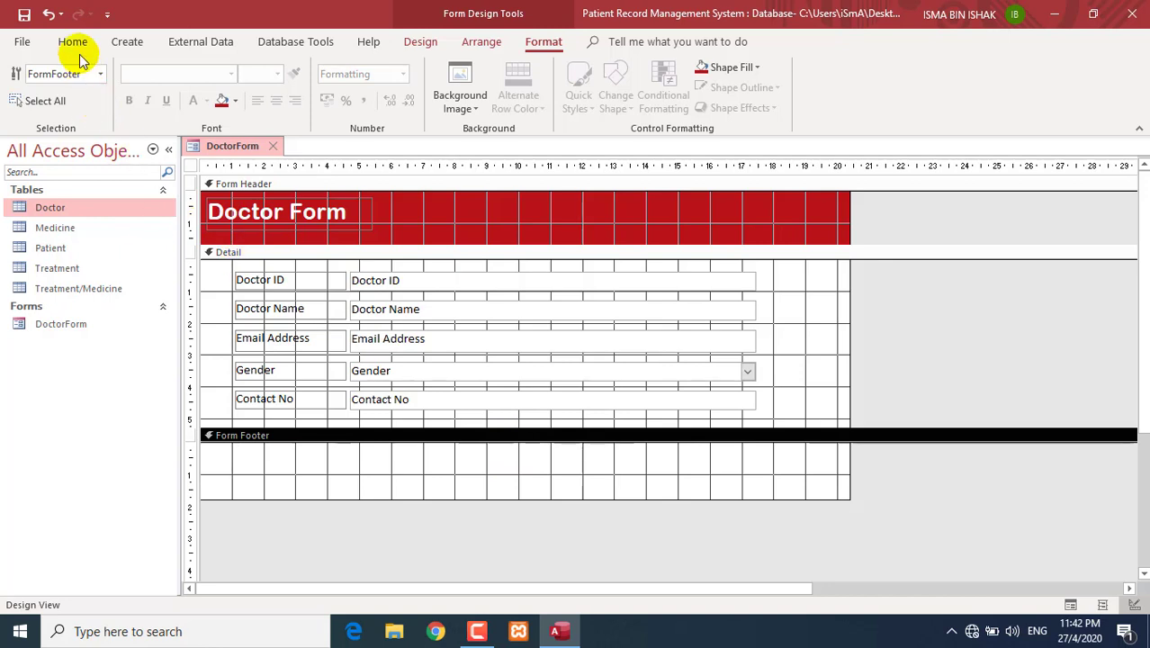
pyautogui.click(74, 45)
pyautogui.click(24, 105)
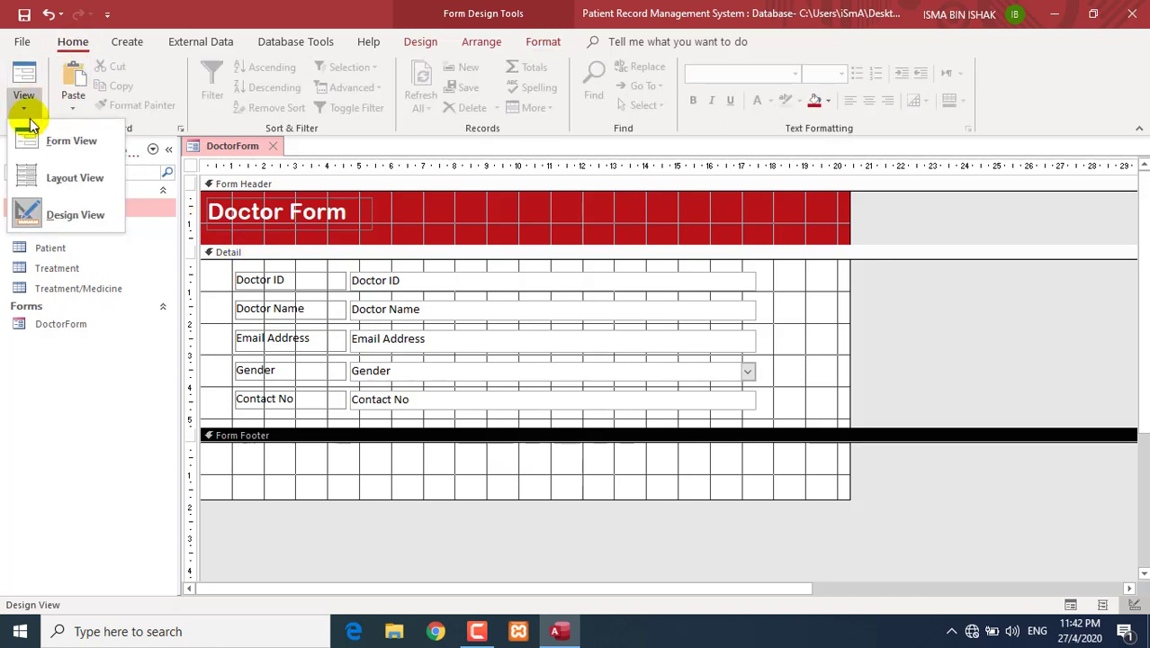
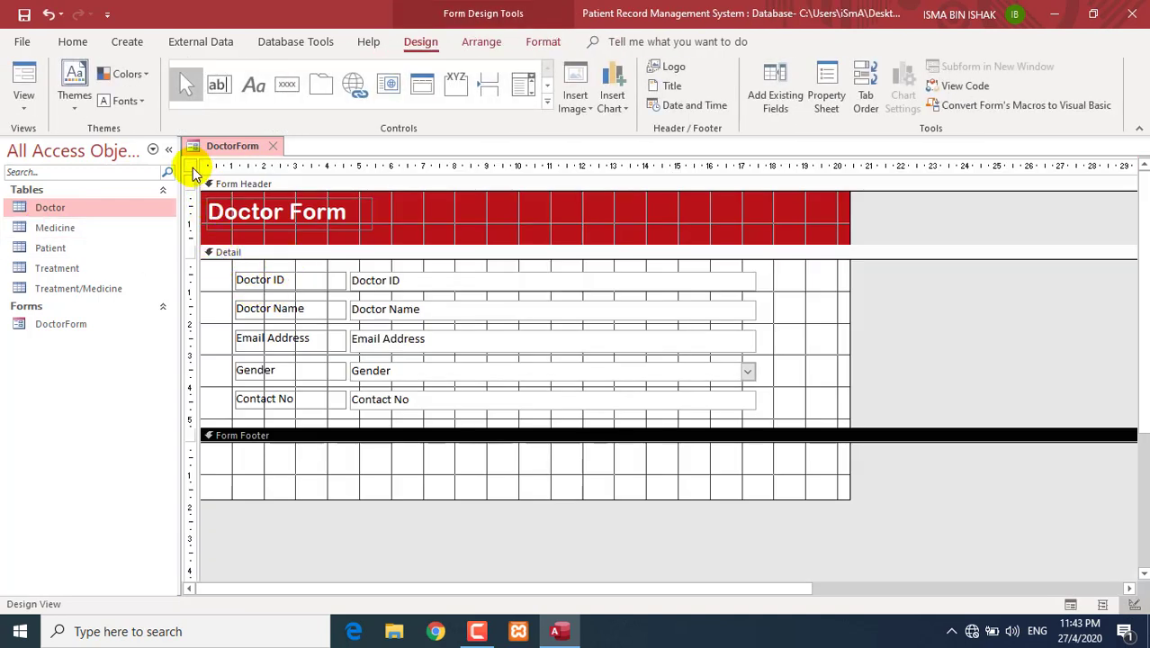
# - Open the whole form's Property Sheet and move it off the form fields
pyautogui.click(191, 168)
pyautogui.rightClick(192, 169)
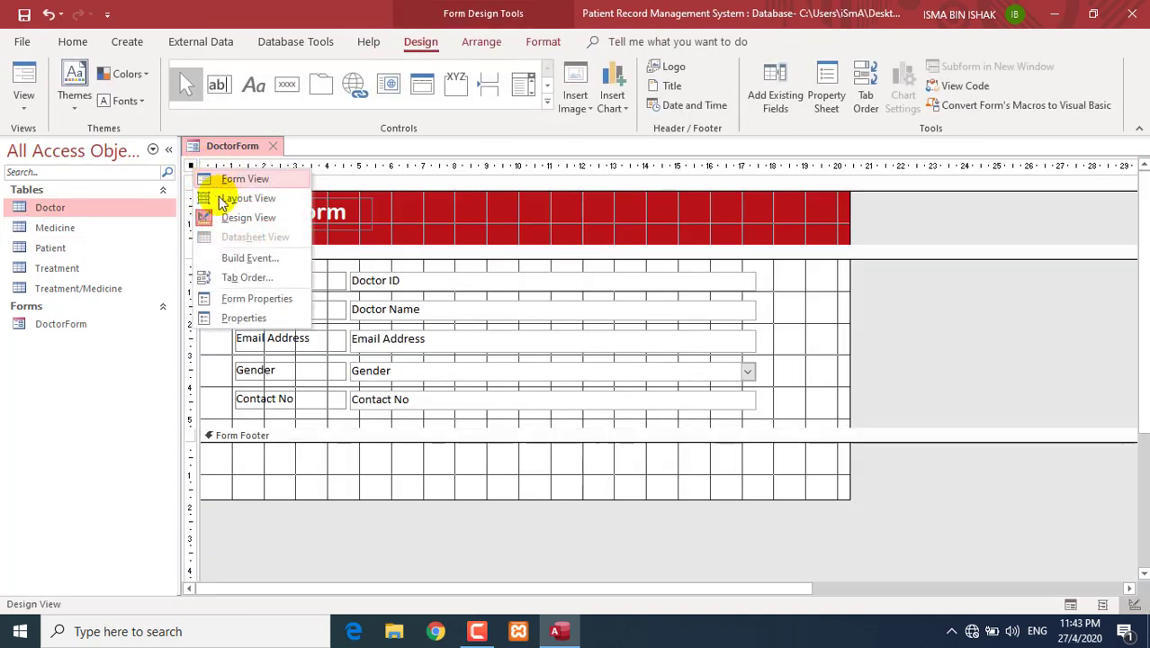
pyautogui.click(234, 316)
pyautogui.moveTo(532, 124); pyautogui.dragTo(674, 195)
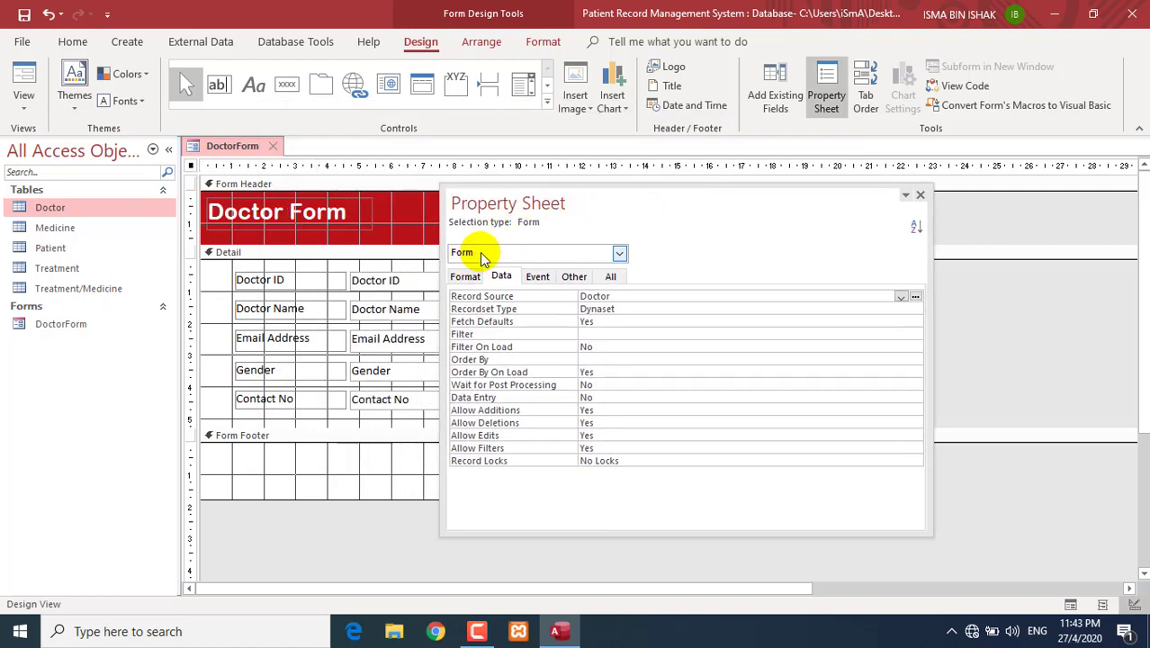
pyautogui.moveTo(593, 190); pyautogui.dragTo(671, 178)
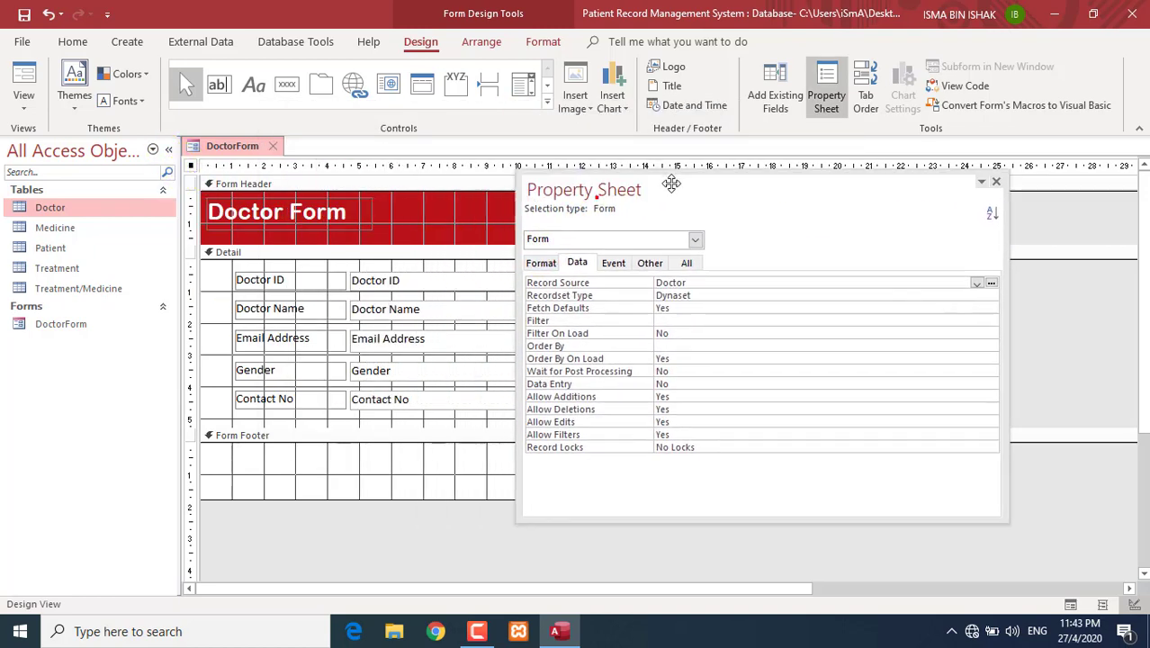
# - Inspect the Doctor ID text box and label properties, then show the form's Format properties
pyautogui.click(427, 286)
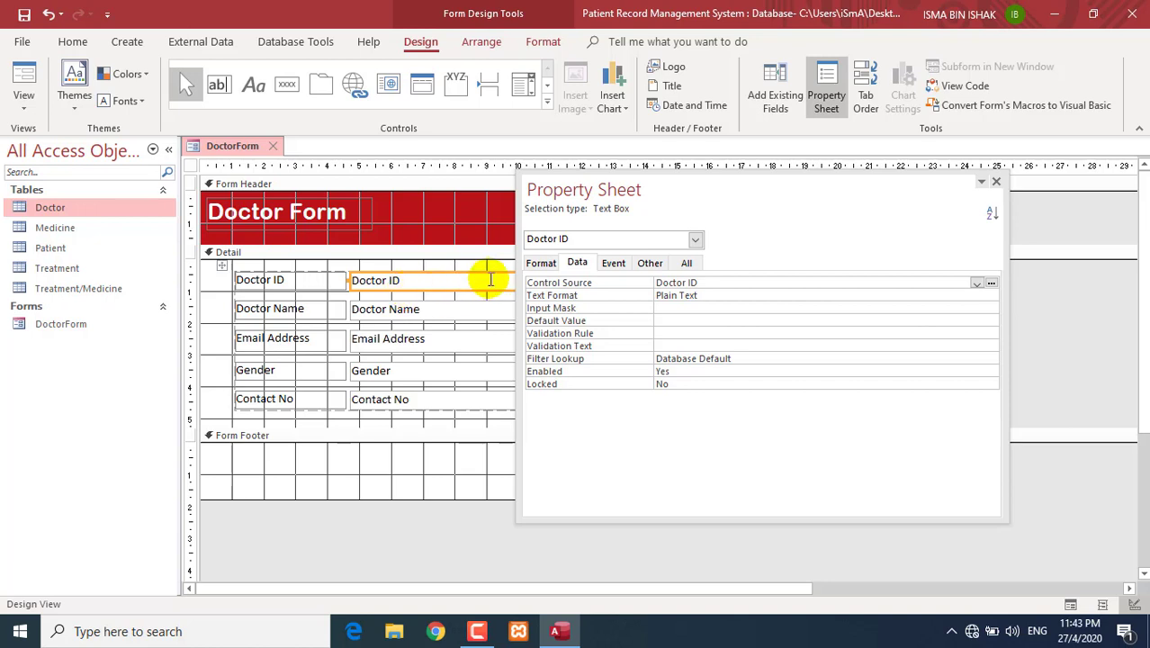
pyautogui.moveTo(608, 187); pyautogui.dragTo(672, 175)
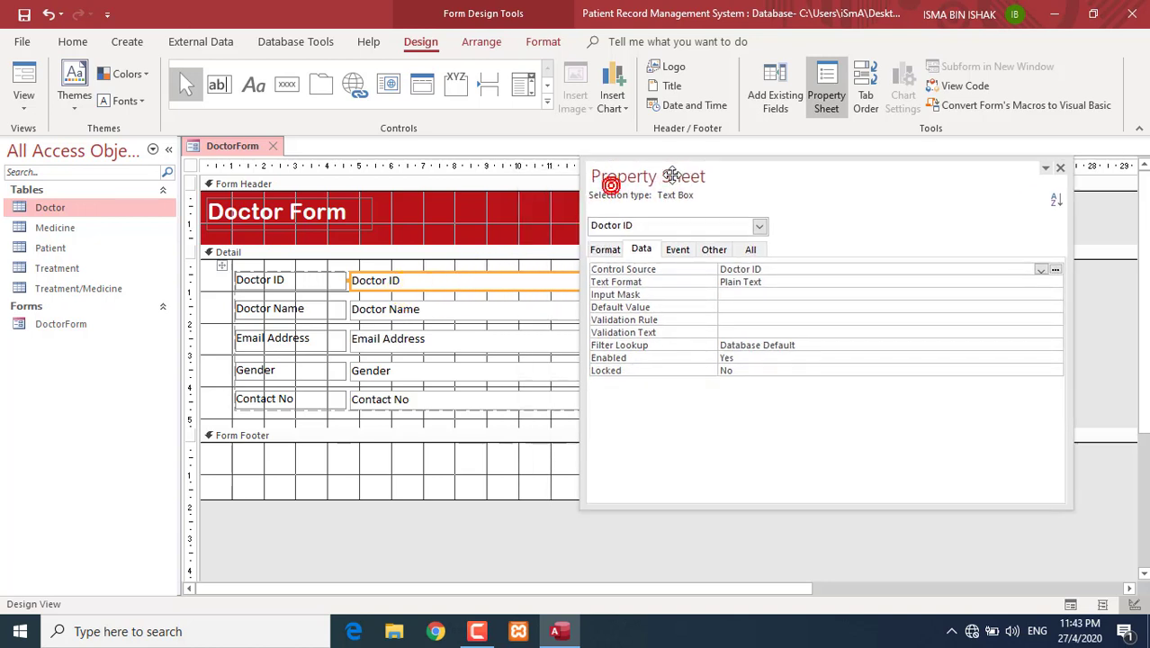
pyautogui.click(275, 288)
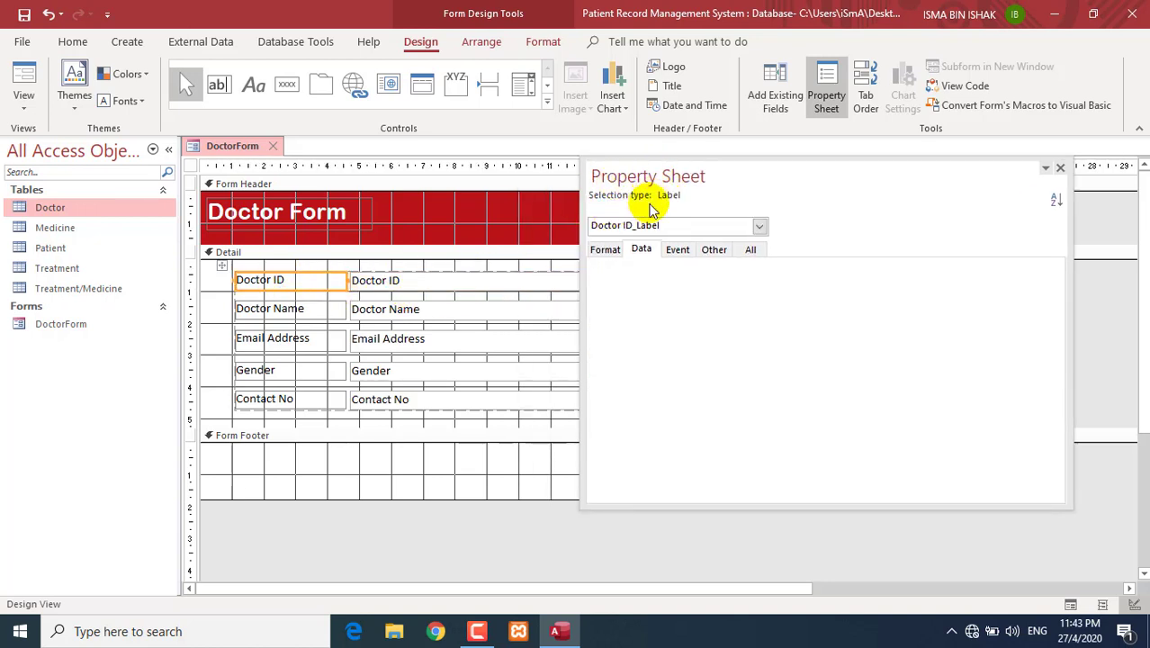
pyautogui.click(389, 280)
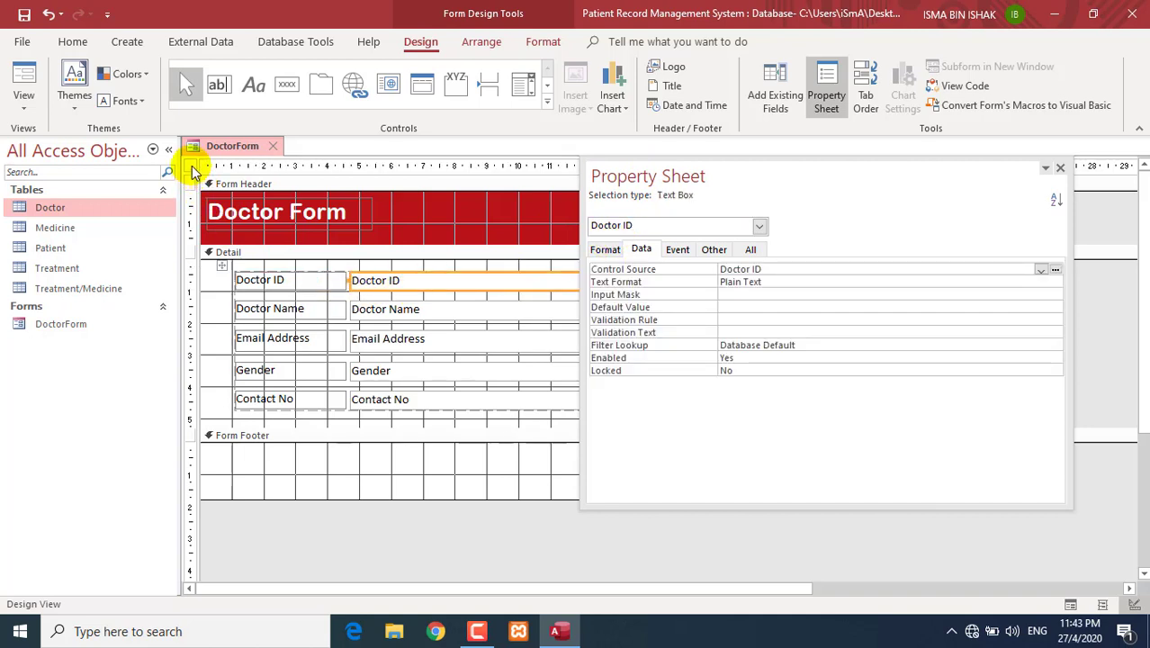
pyautogui.click(192, 168)
pyautogui.moveTo(688, 169); pyautogui.dragTo(610, 148)
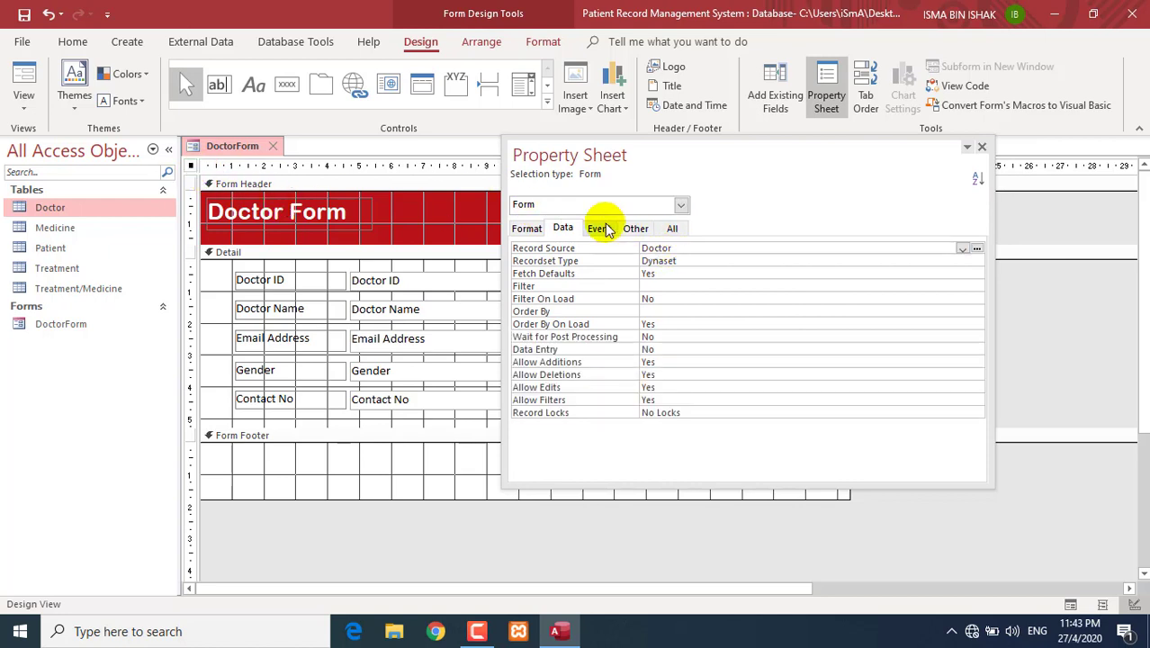
pyautogui.click(528, 230)
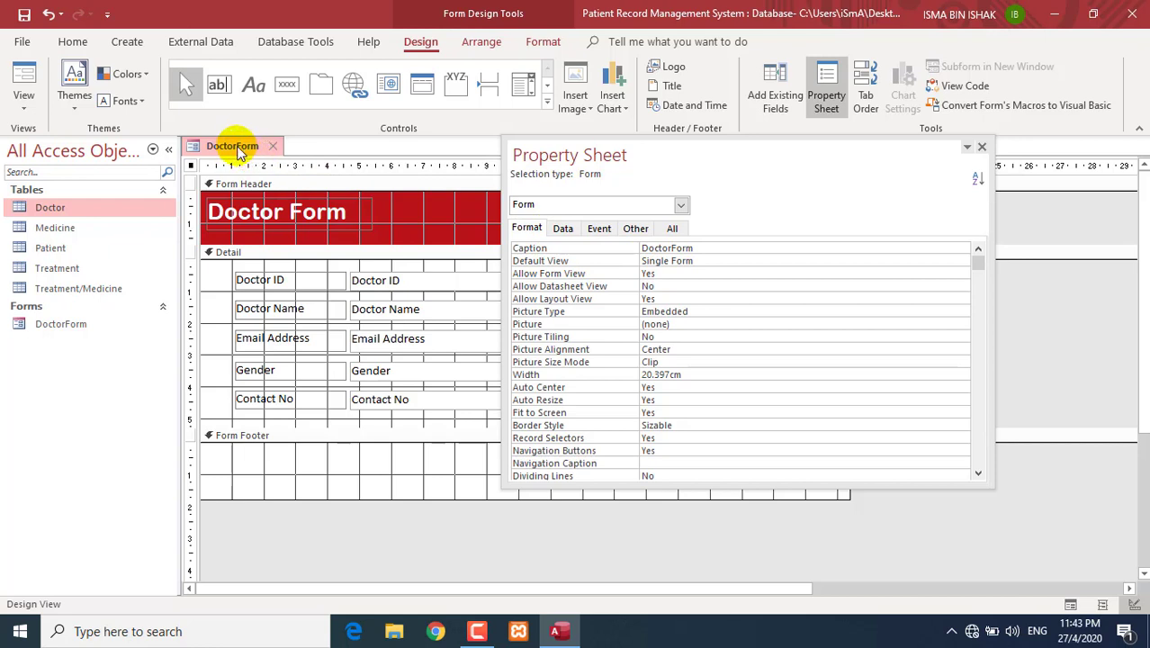
# - Set the form's Caption property to 'Doctor Form'
pyautogui.click(673, 250)
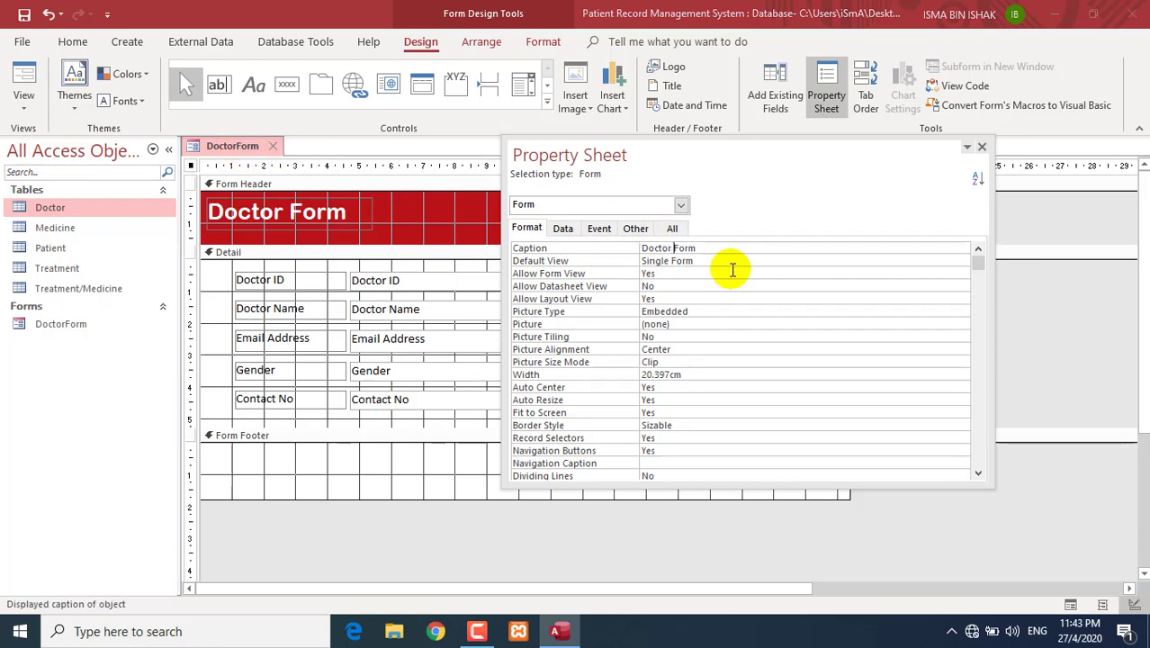
pyautogui.click(725, 274)
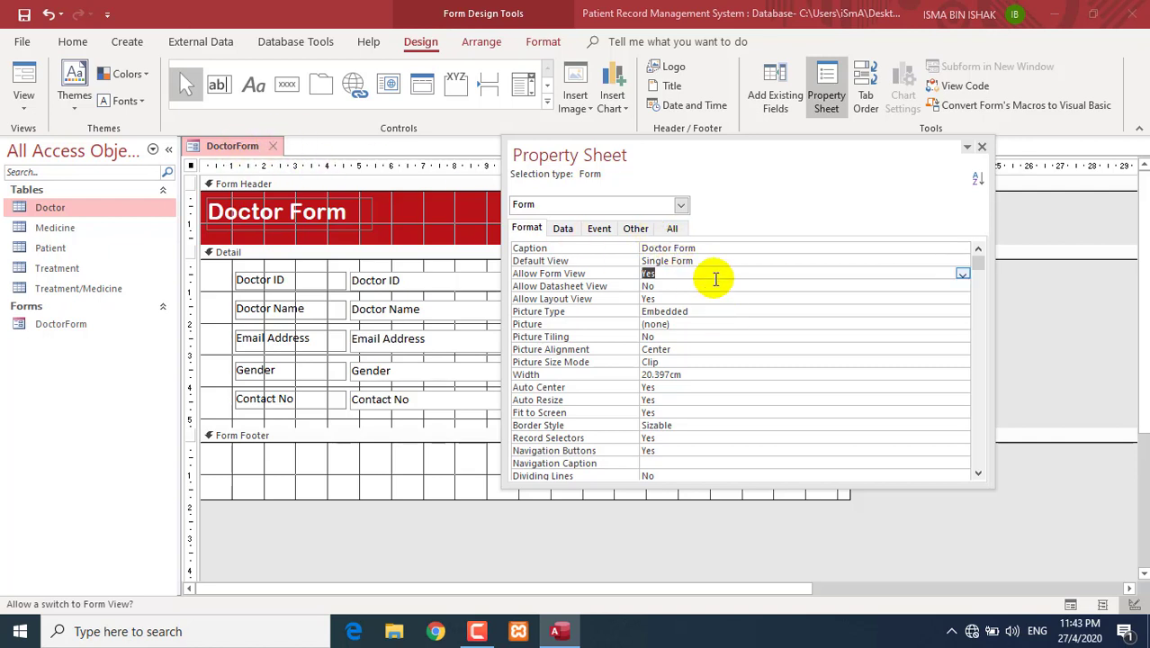
pyautogui.scroll(-1, 734, 340)
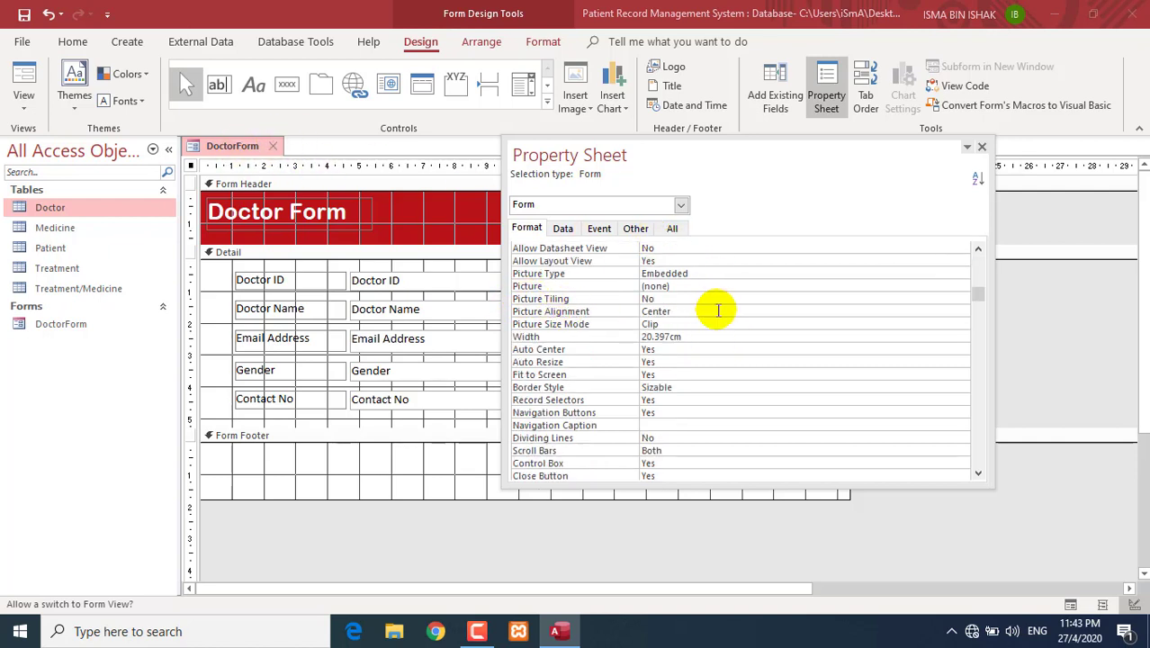
# - Set Record Selectors to No and keep Navigation Buttons at Yes
pyautogui.click(551, 401)
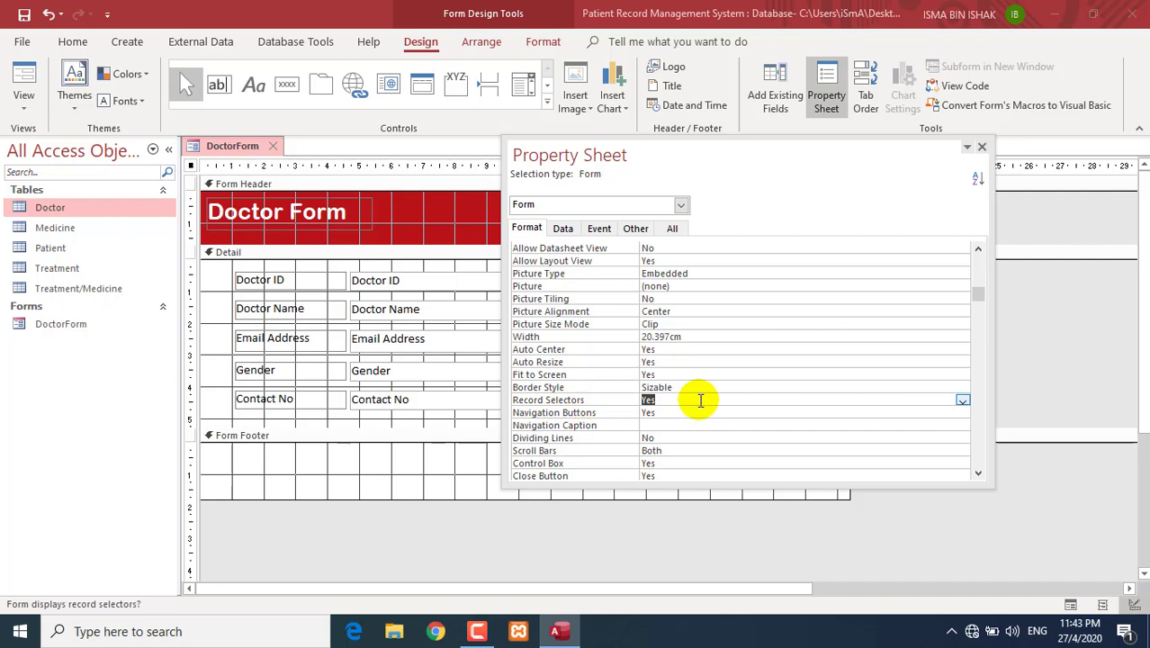
pyautogui.click(962, 400)
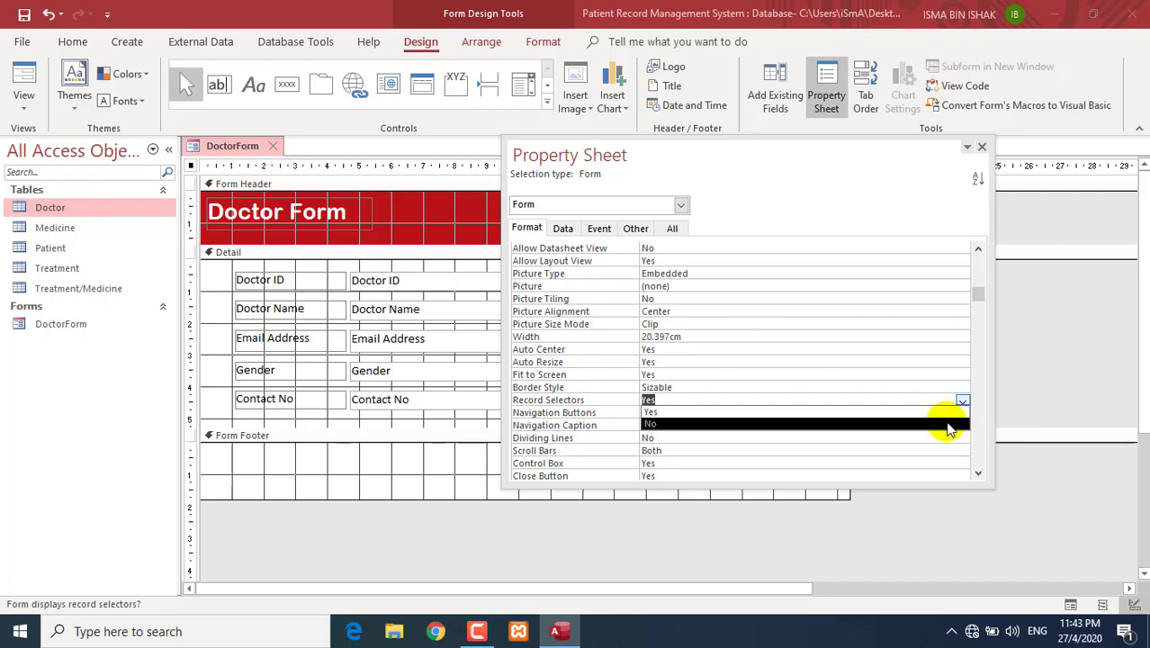
pyautogui.click(946, 421)
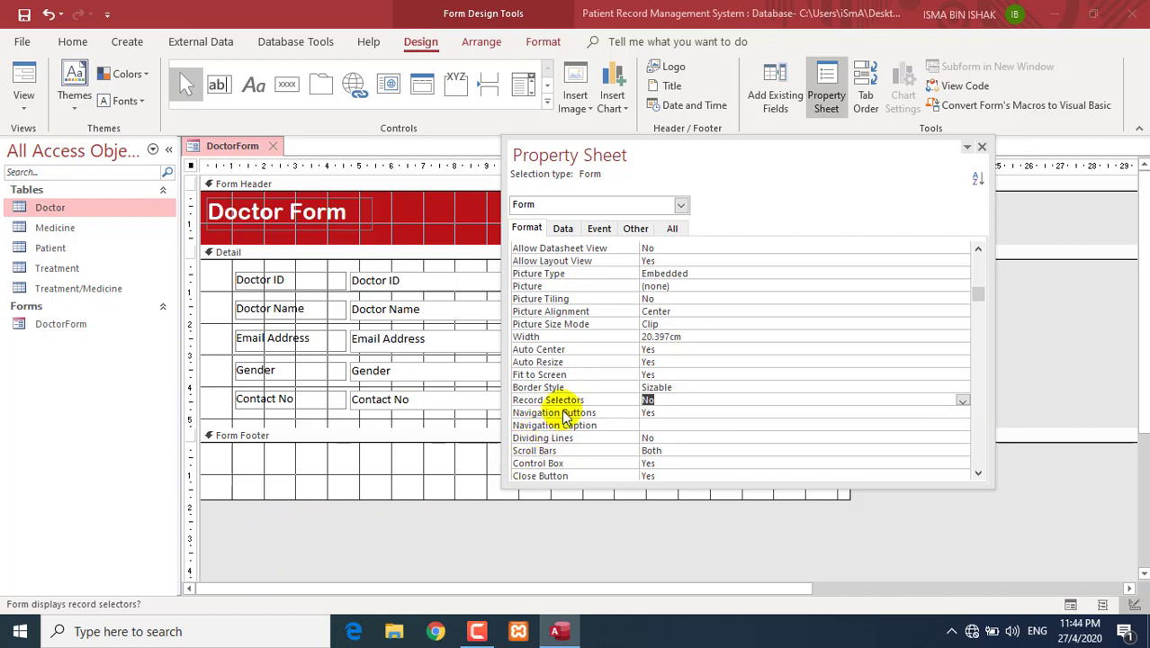
pyautogui.click(654, 415)
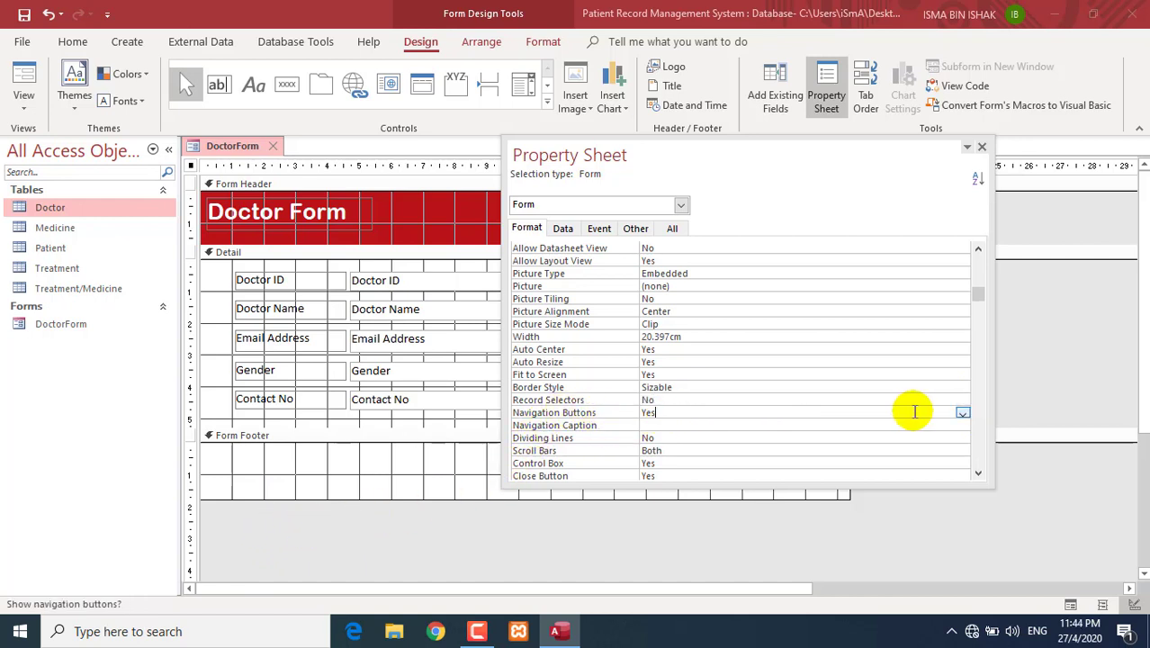
pyautogui.click(961, 413)
pyautogui.click(960, 425)
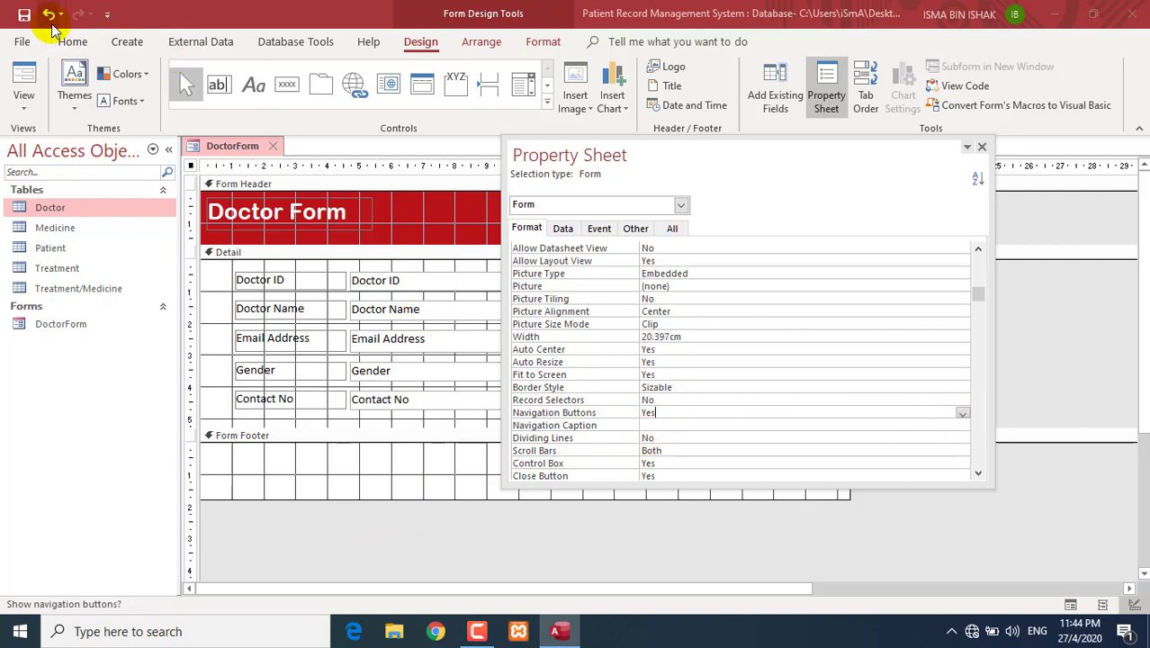
pyautogui.click(27, 99)
# - Preview DoctorForm in Form View, then return to Design View and close the Property Sheet
pyautogui.click(27, 140)
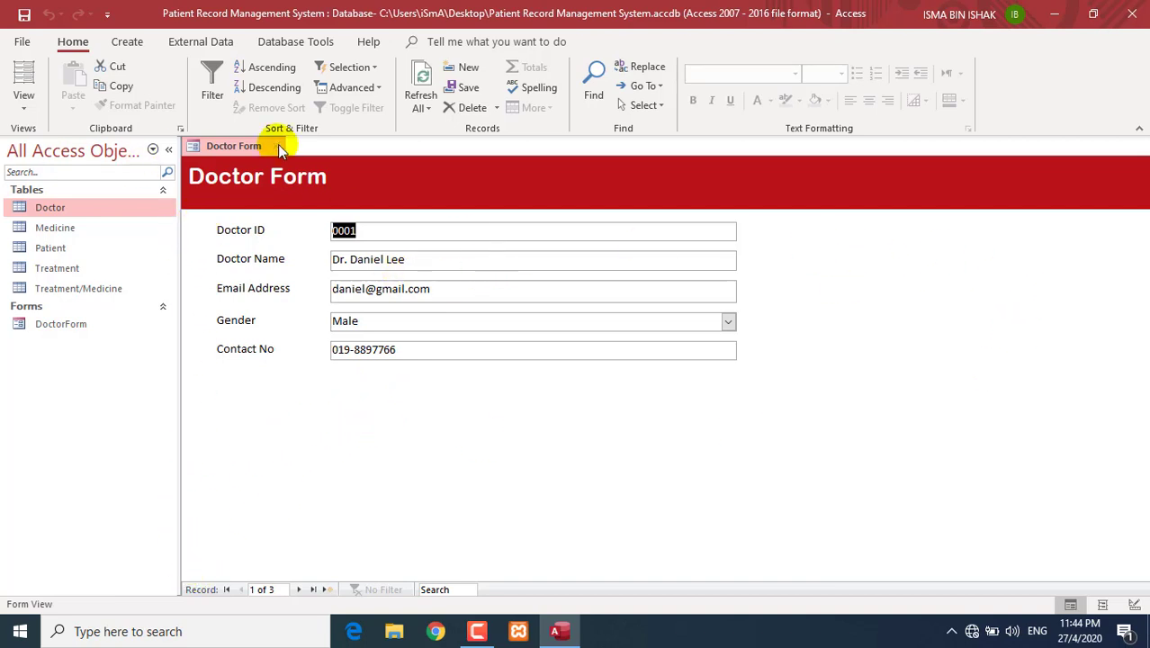
pyautogui.click(25, 108)
pyautogui.click(40, 216)
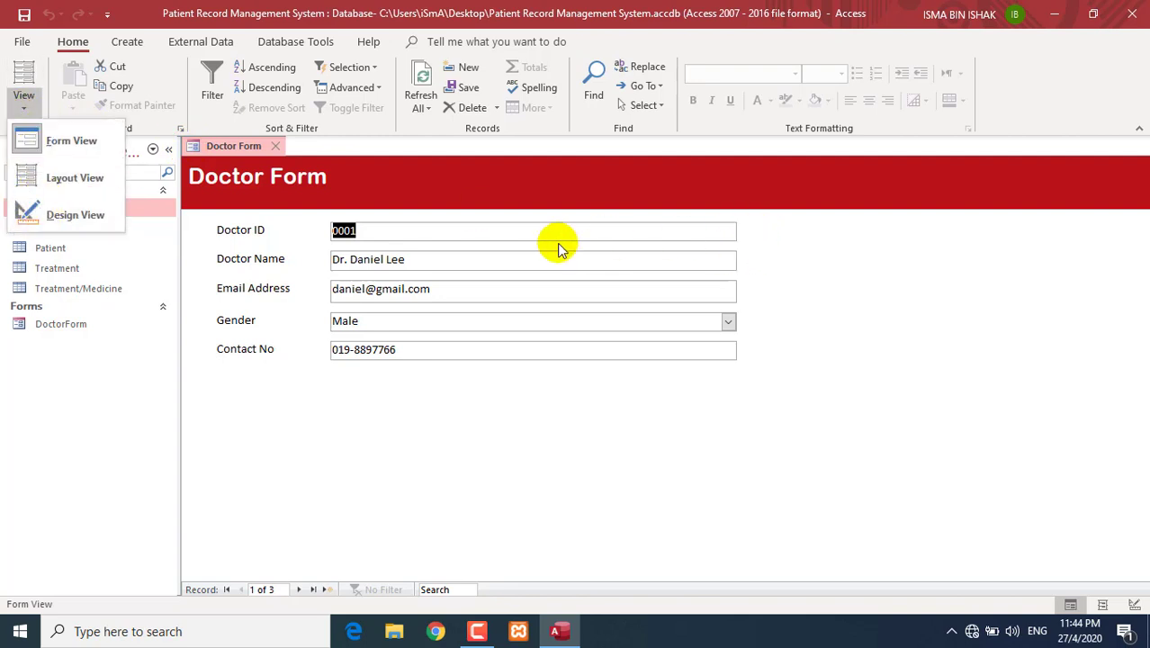
pyautogui.click(820, 283)
pyautogui.rightClick(854, 249)
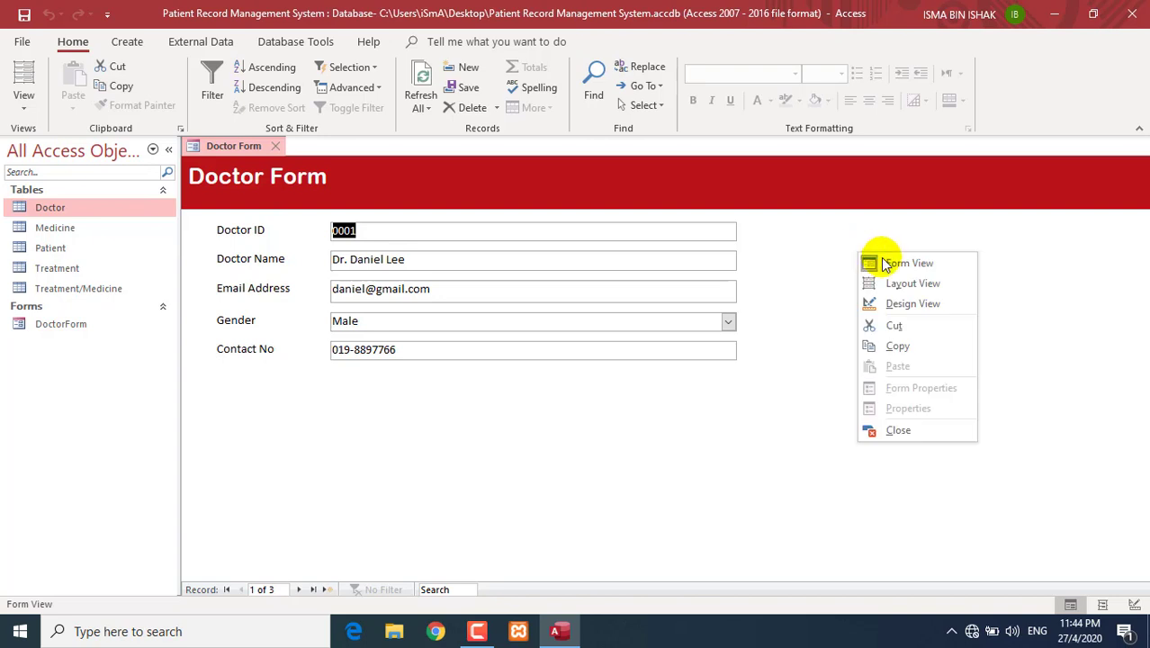
pyautogui.click(899, 302)
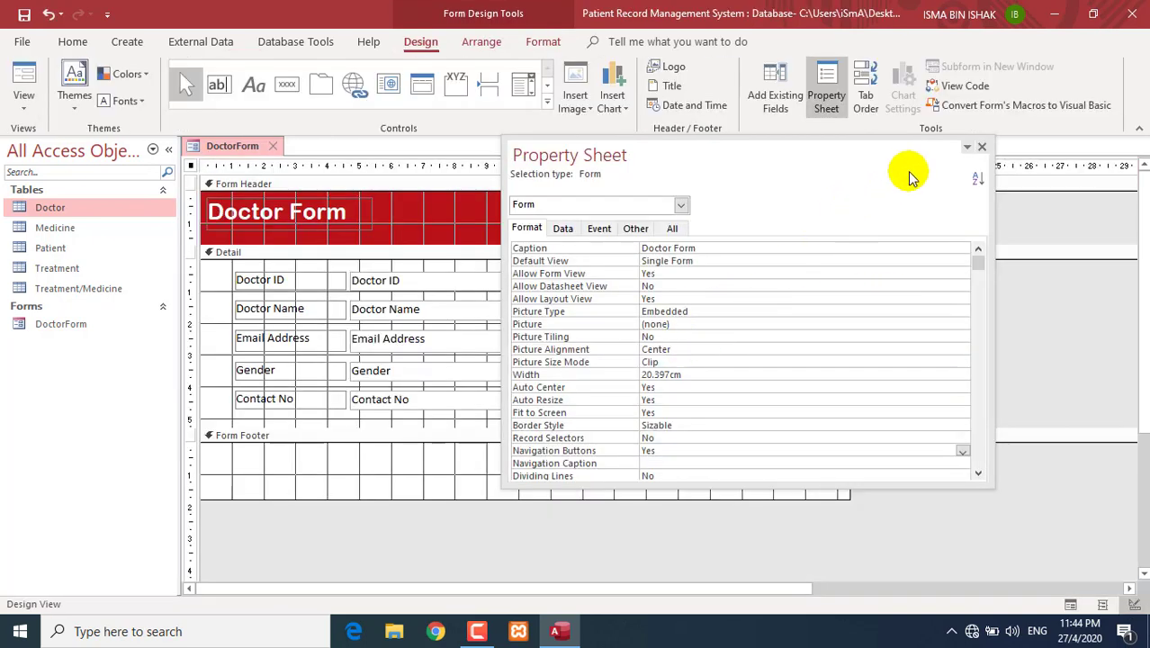
pyautogui.click(980, 147)
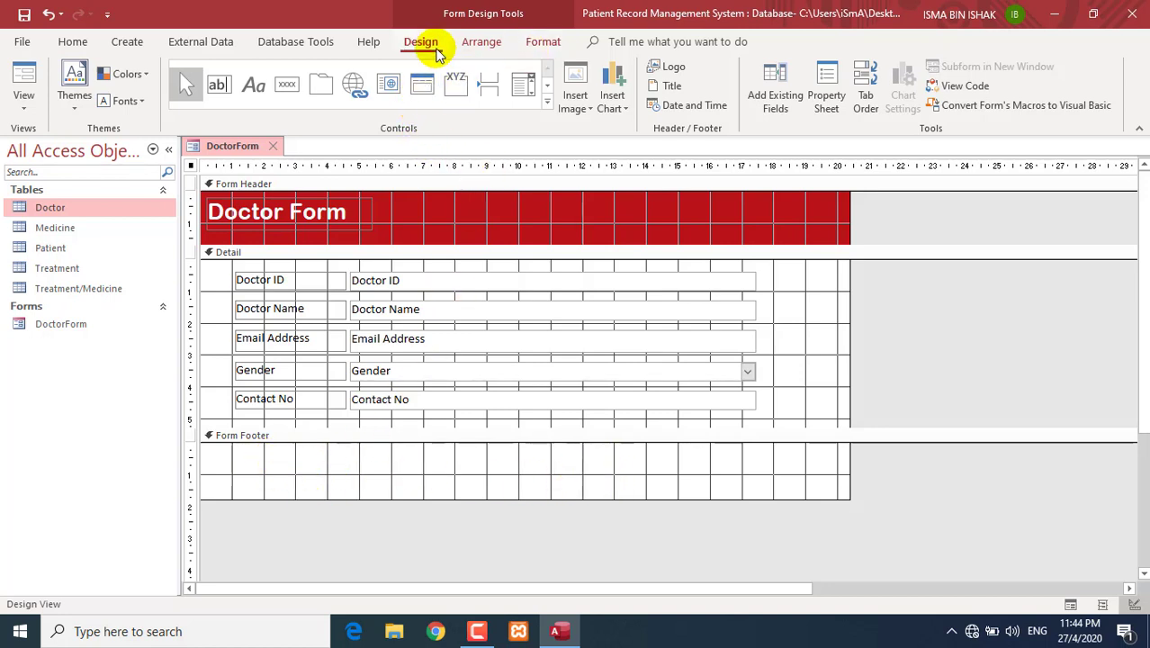
# - Draw a button at the footer's left and choose Record Operations > Add New Record in the wizard
pyautogui.click(282, 93)
pyautogui.moveTo(235, 459); pyautogui.dragTo(325, 483)
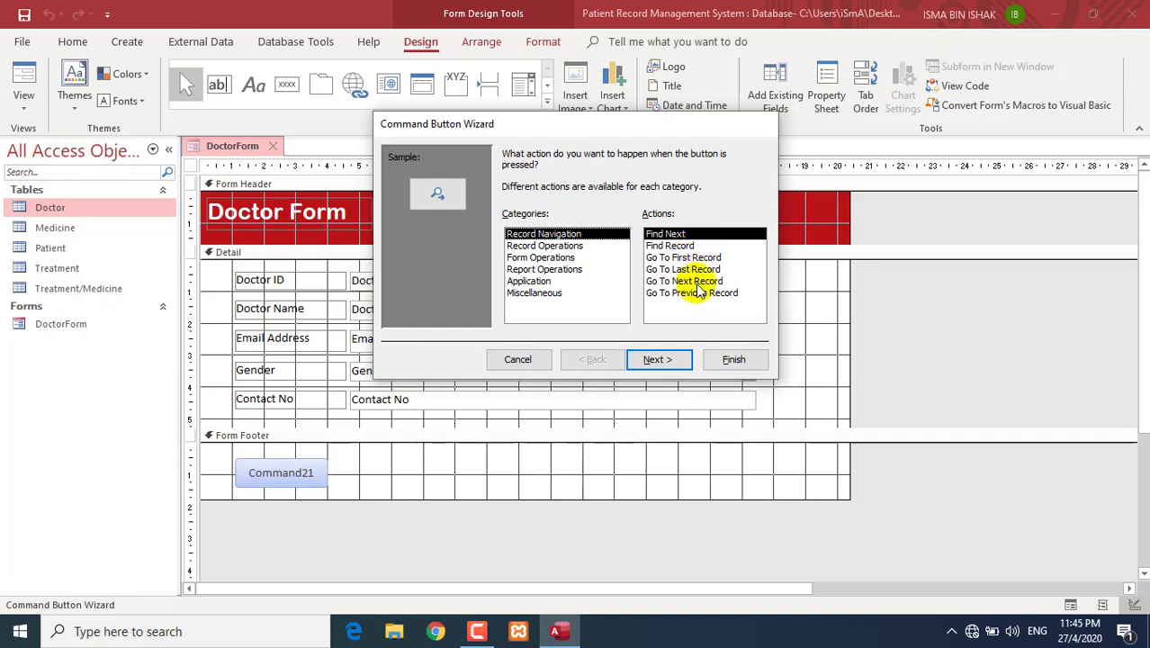
pyautogui.click(565, 247)
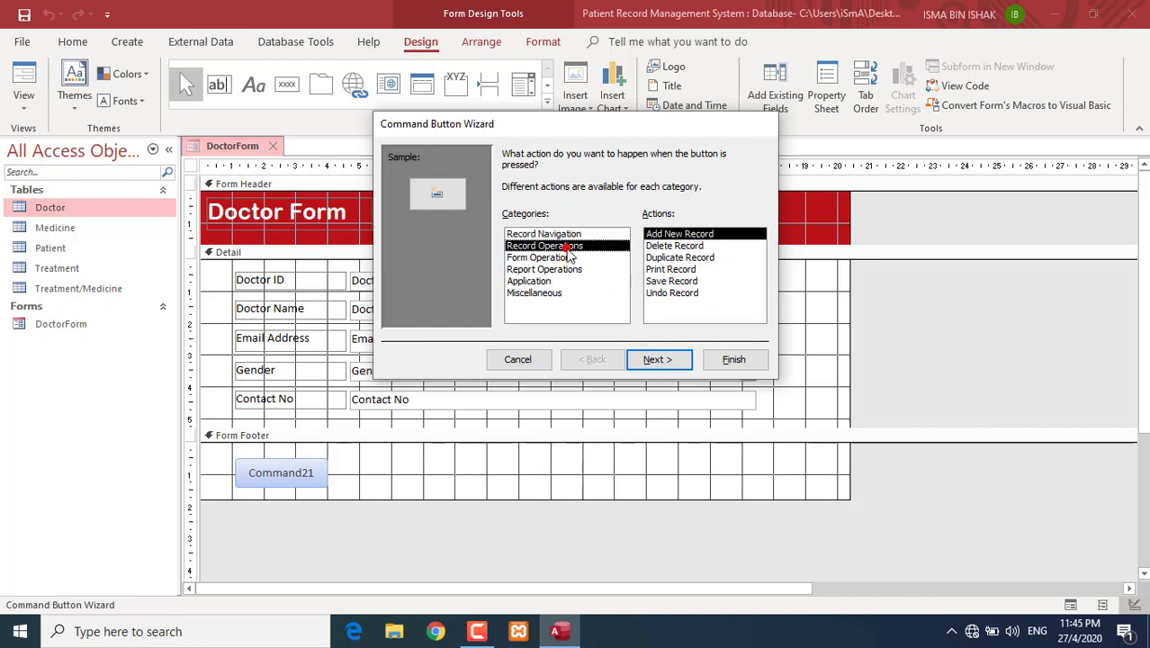
pyautogui.click(676, 247)
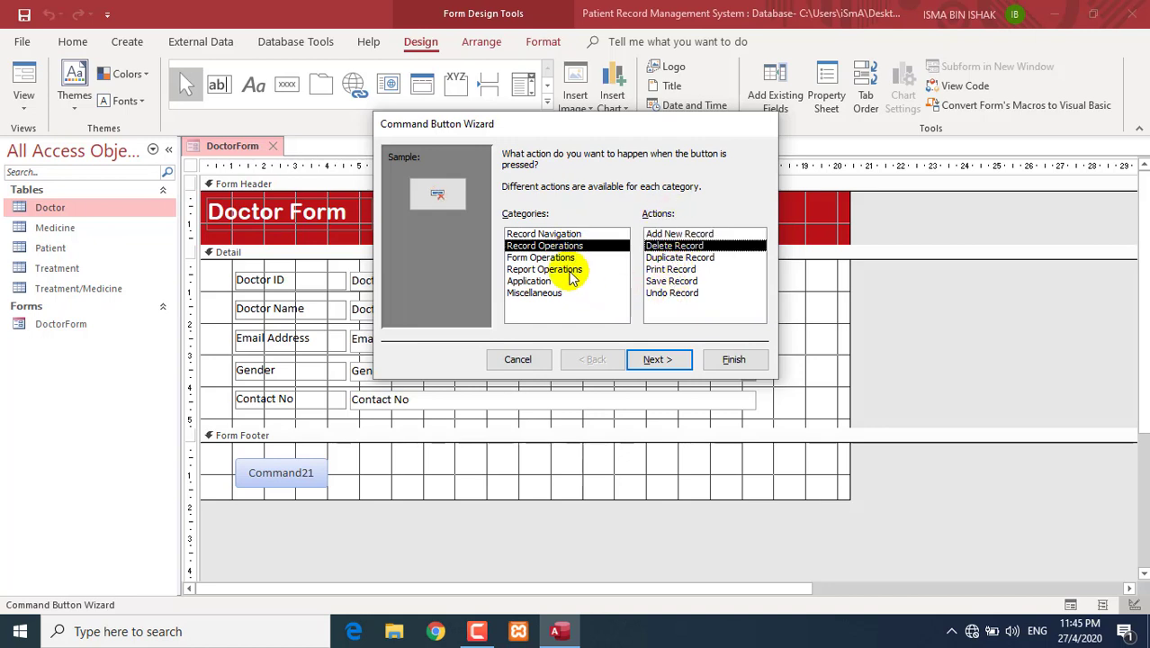
pyautogui.click(557, 259)
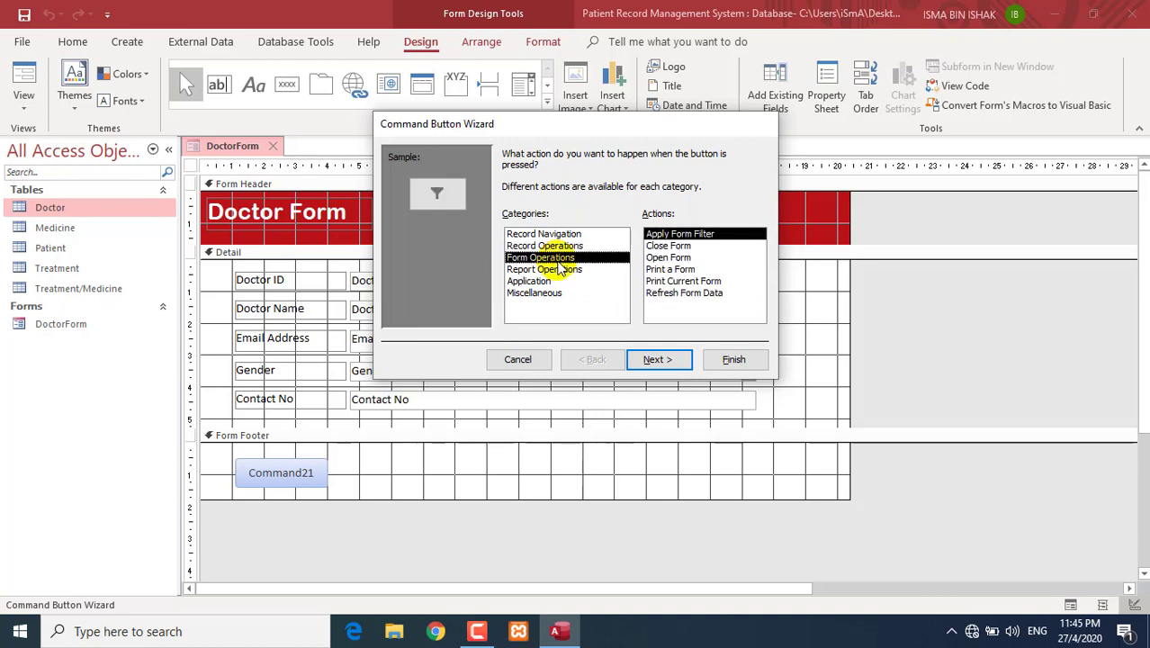
pyautogui.click(556, 270)
pyautogui.click(543, 282)
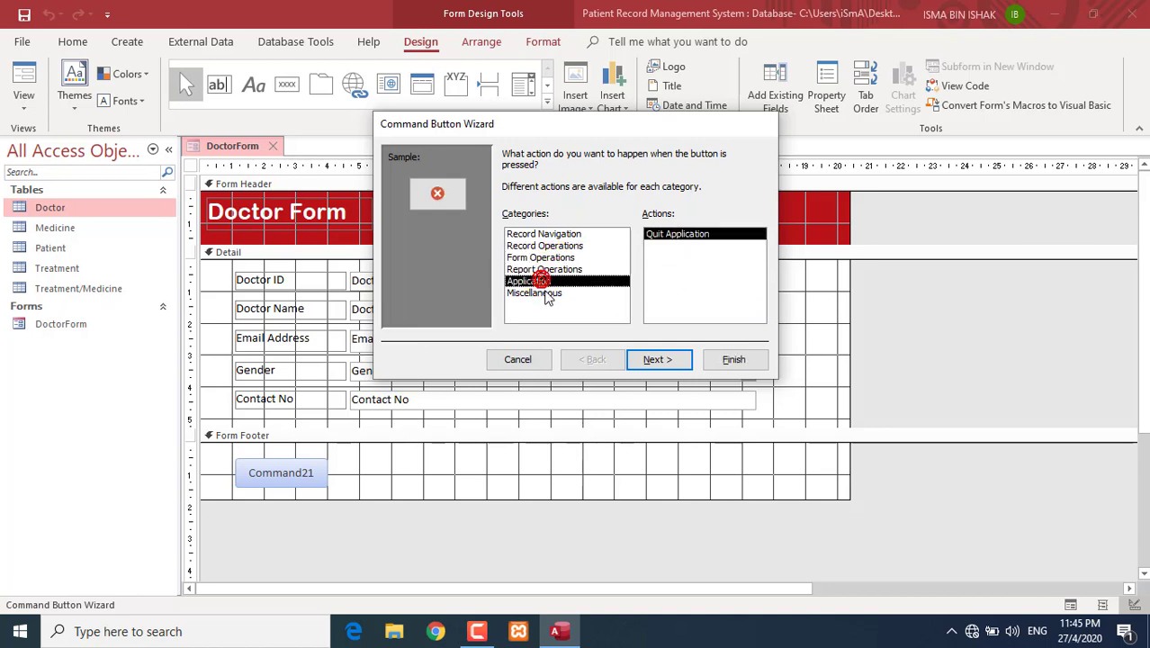
pyautogui.click(546, 293)
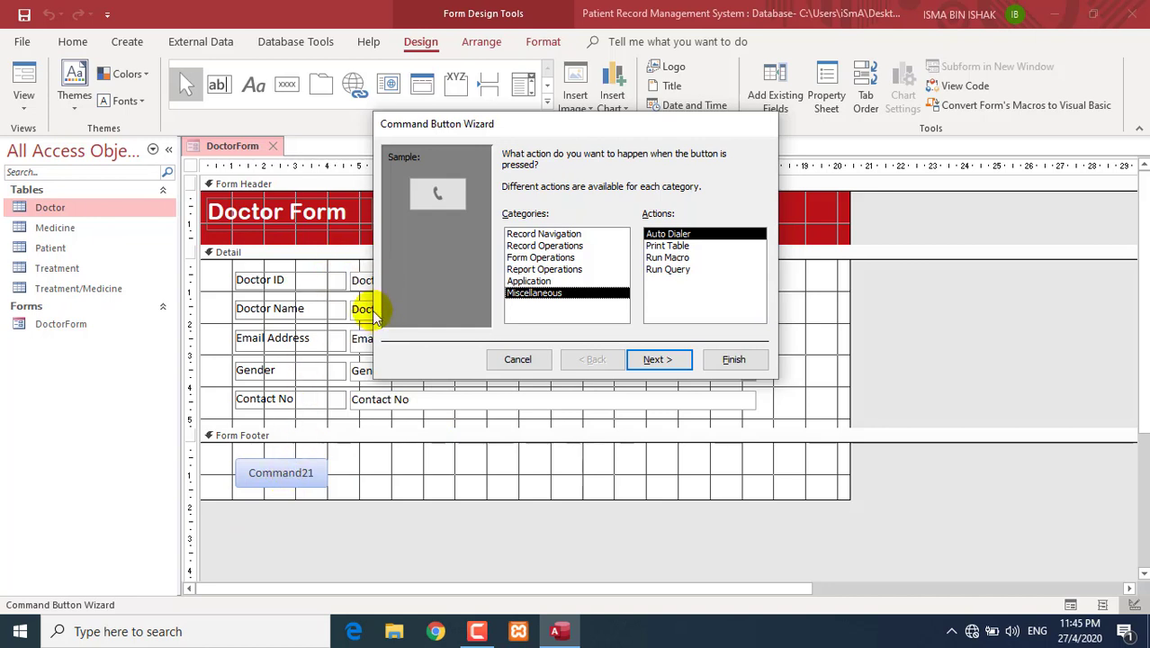
pyautogui.click(559, 245)
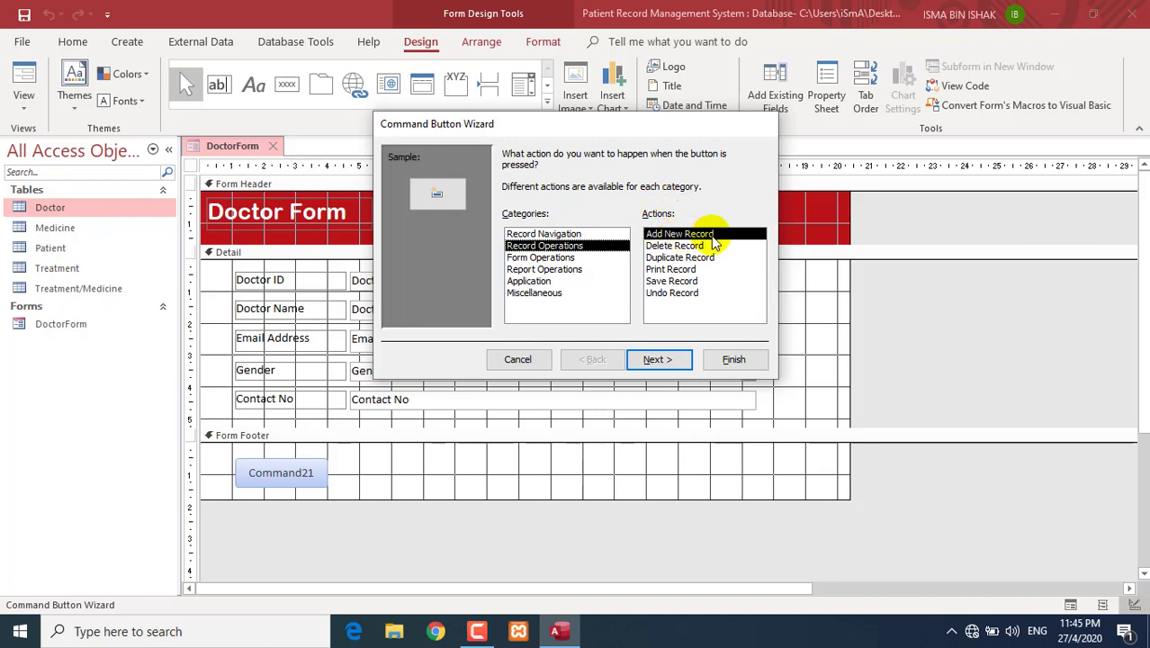
pyautogui.click(680, 366)
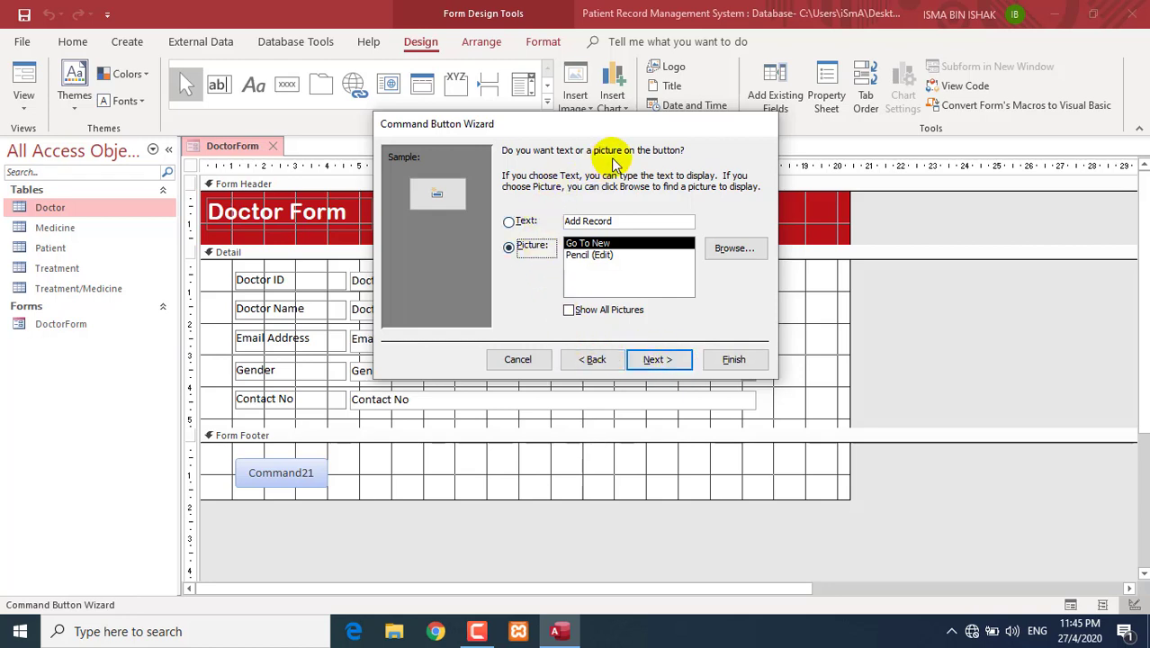
# - Caption the button with the text 'Add Record', name it btnAdd, and finish the wizard
pyautogui.click(517, 224)
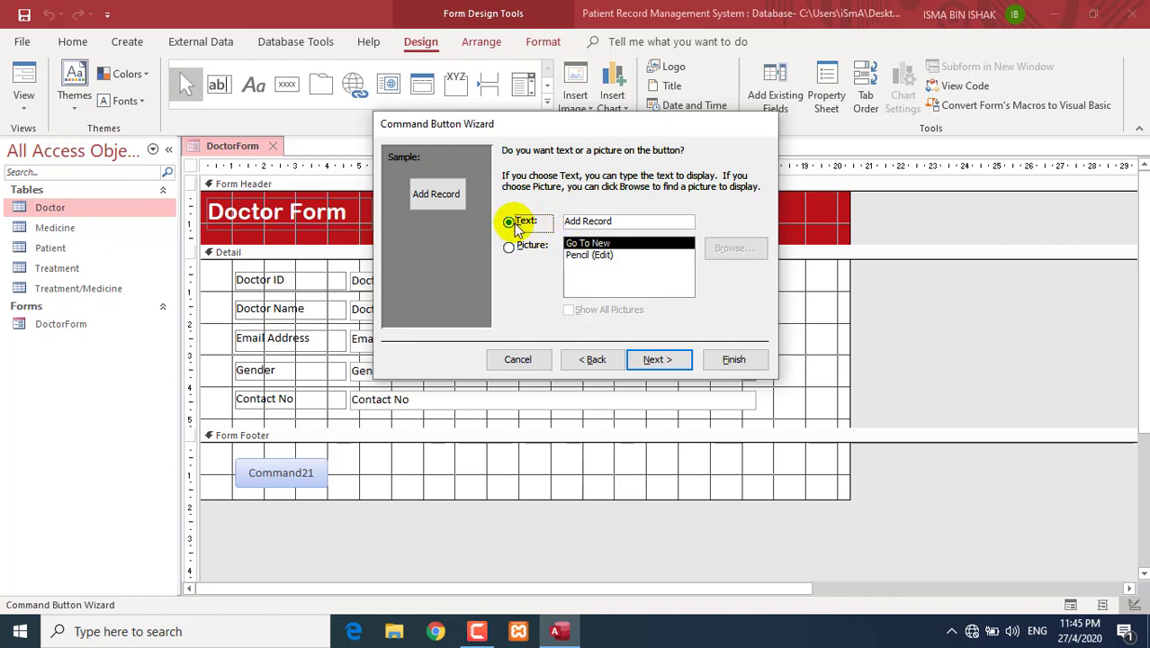
pyautogui.moveTo(619, 222); pyautogui.dragTo(545, 217)
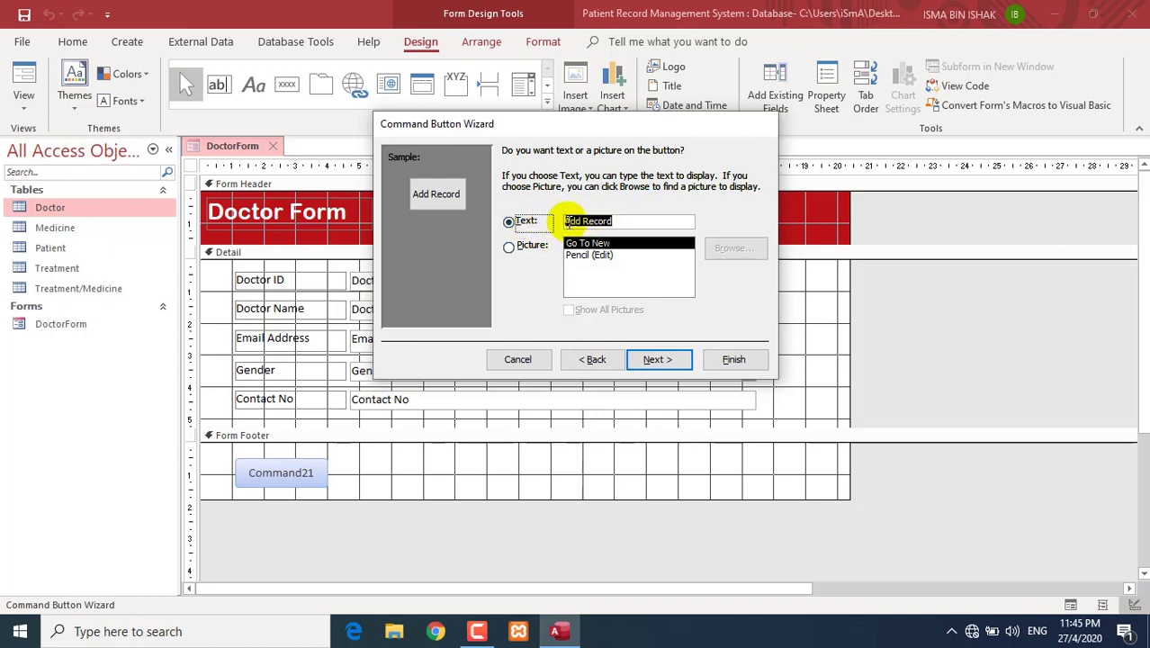
pyautogui.click(633, 223)
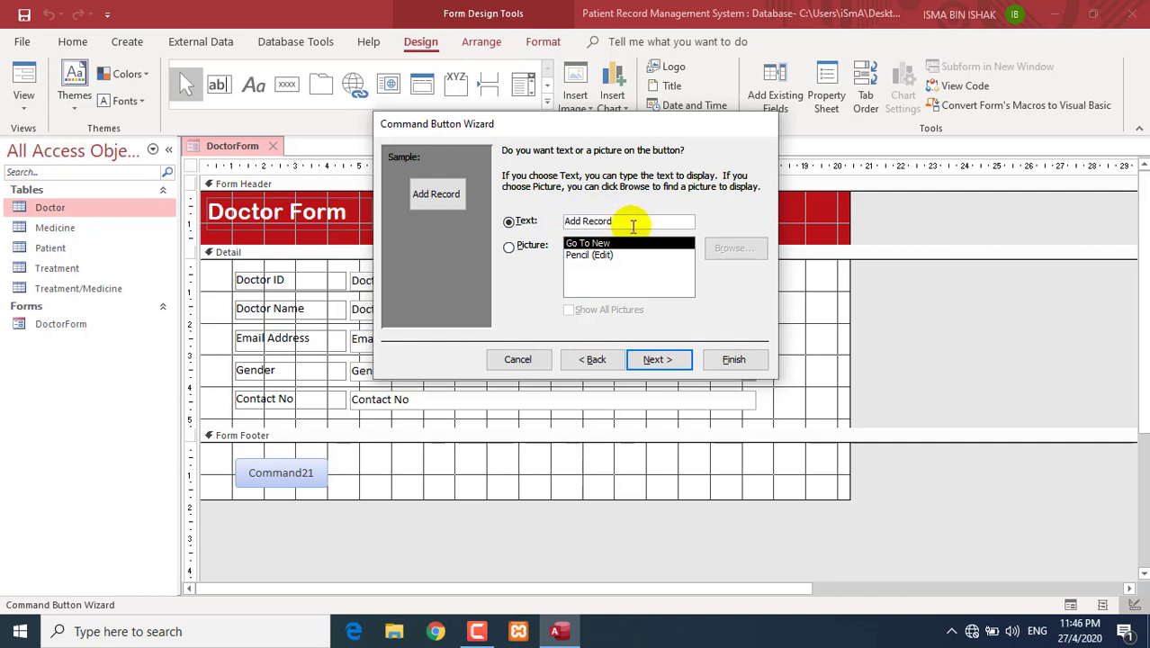
pyautogui.click(654, 360)
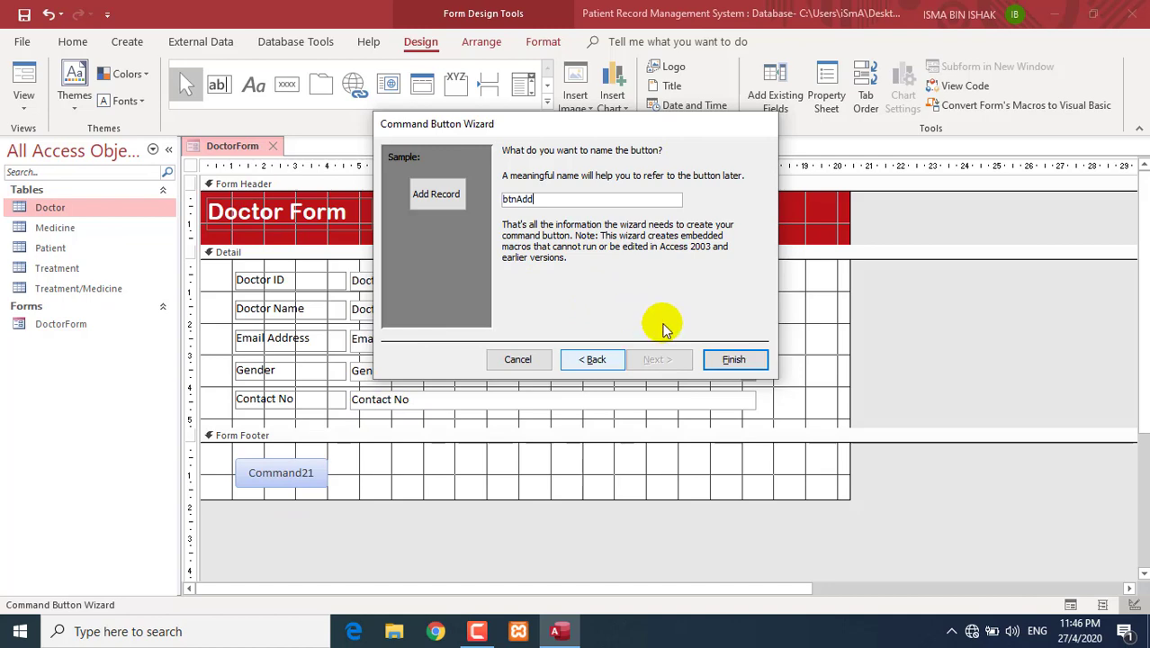
pyautogui.click(723, 359)
pyautogui.click(354, 488)
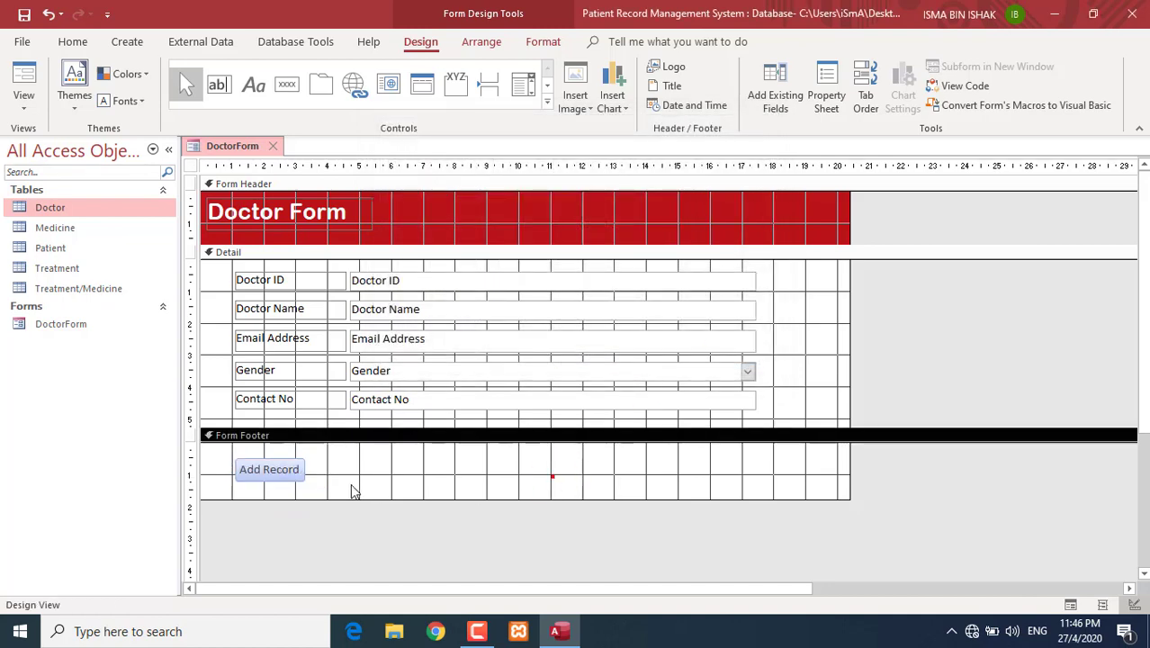
# - Enlarge the Add Record button and nudge it slightly up and left
pyautogui.click(289, 468)
pyautogui.moveTo(304, 478); pyautogui.dragTo(342, 490)
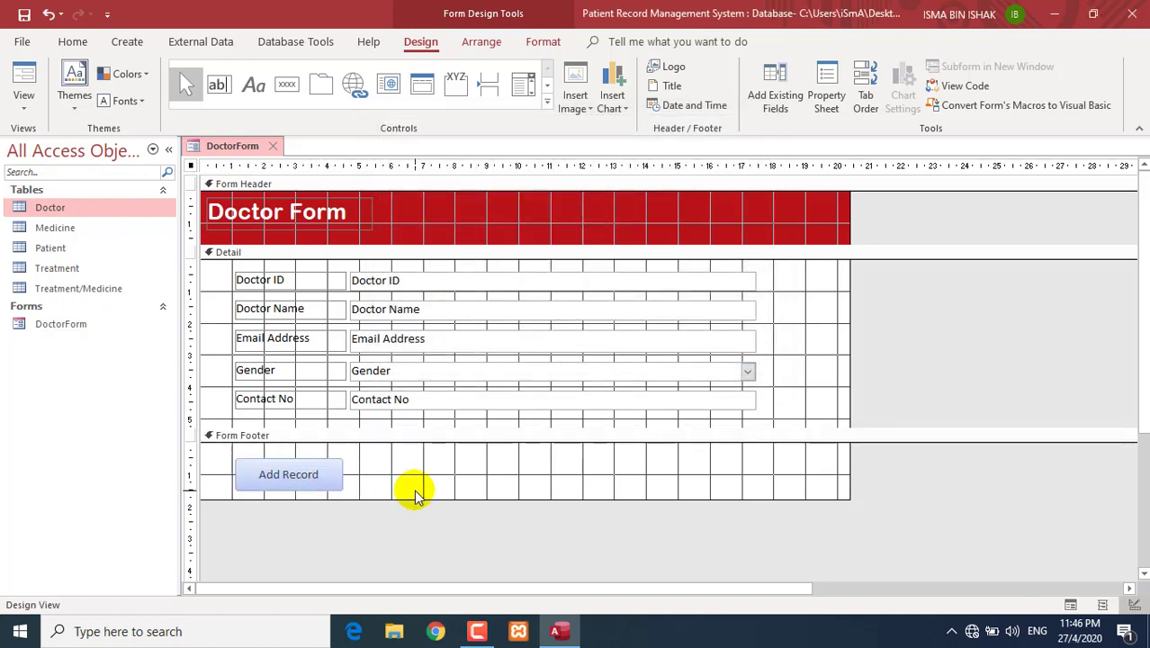
pyautogui.click(410, 487)
pyautogui.moveTo(289, 464); pyautogui.dragTo(275, 461)
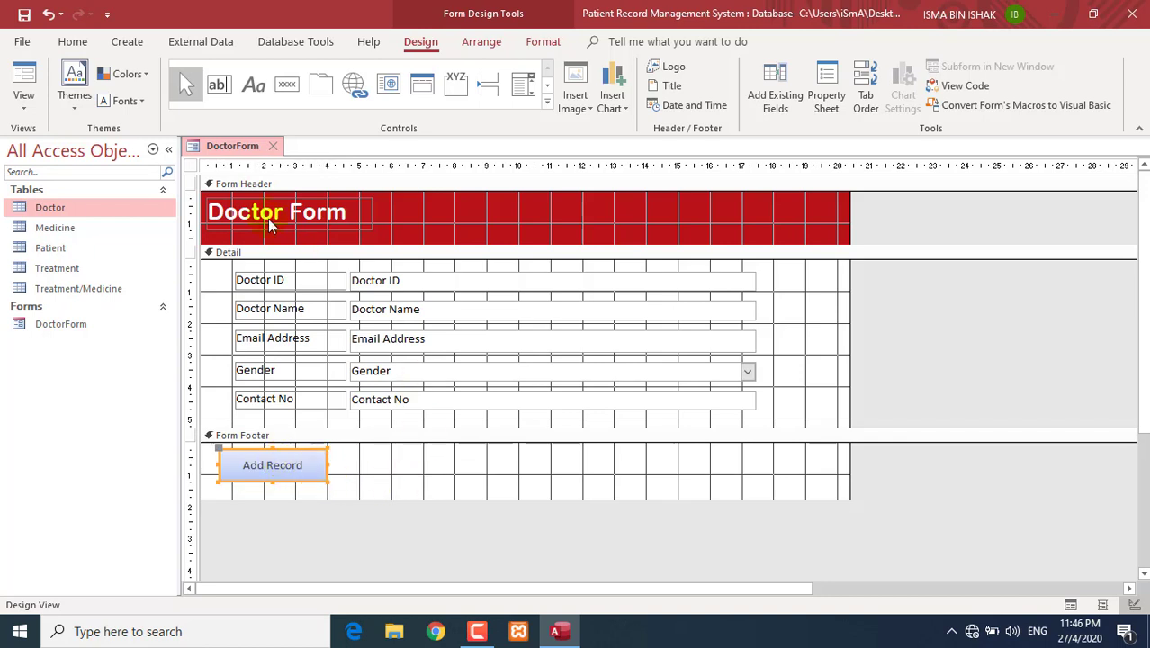
# - Test Add Record in Form View, producing blank record 4 of 4
pyautogui.click(24, 104)
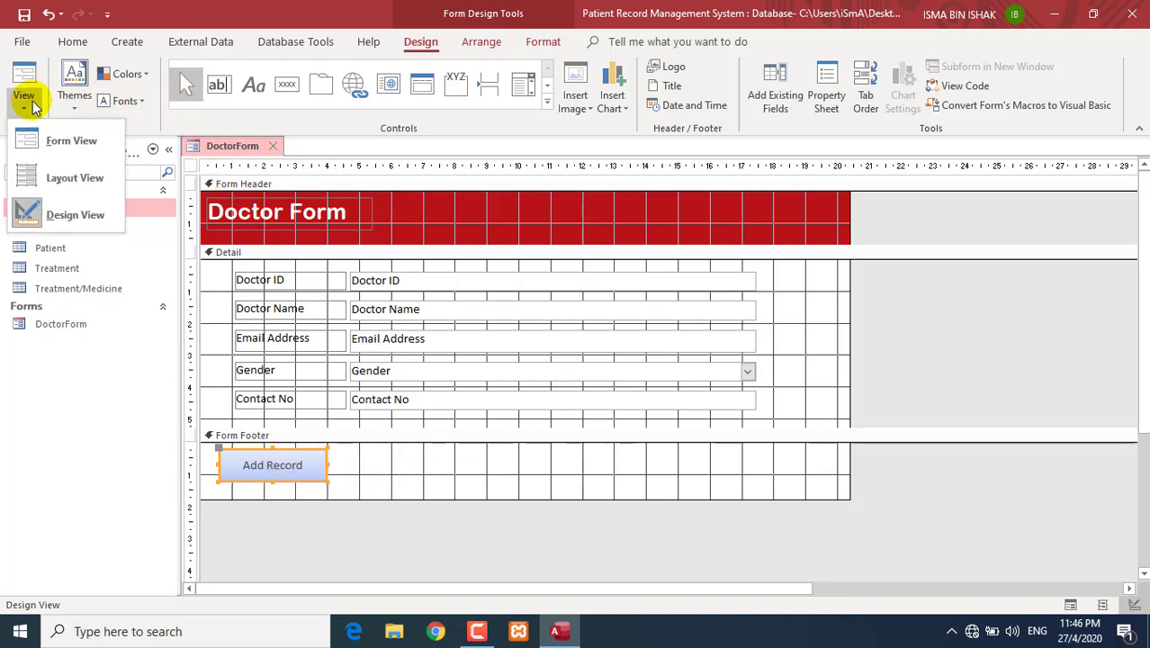
pyautogui.click(39, 141)
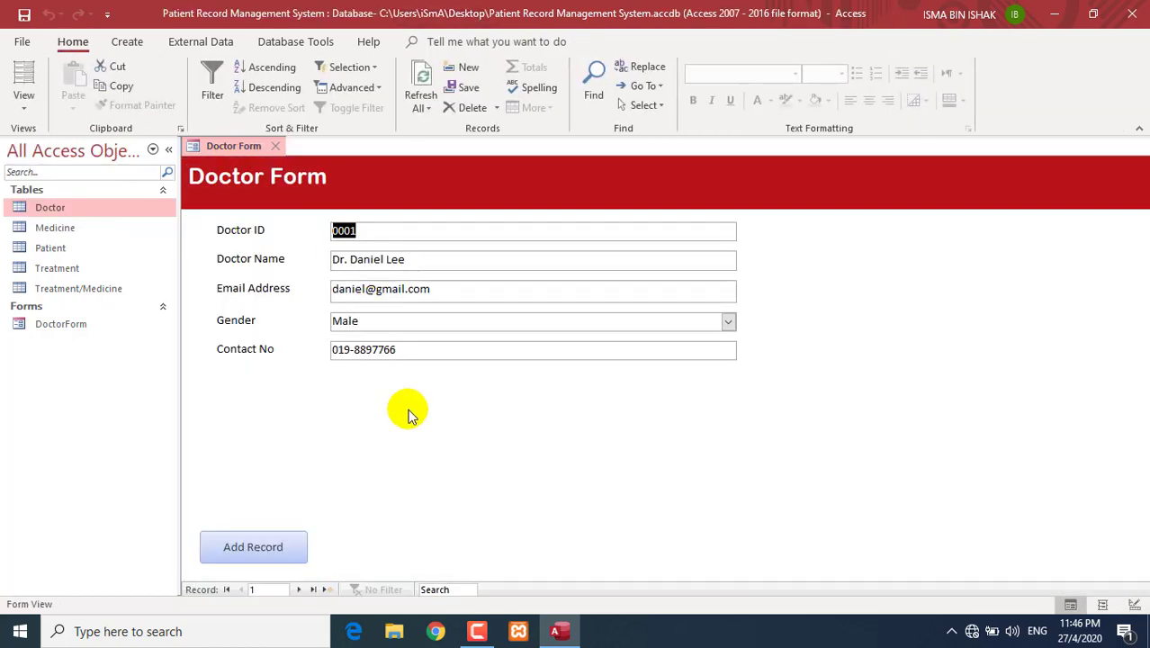
pyautogui.click(265, 563)
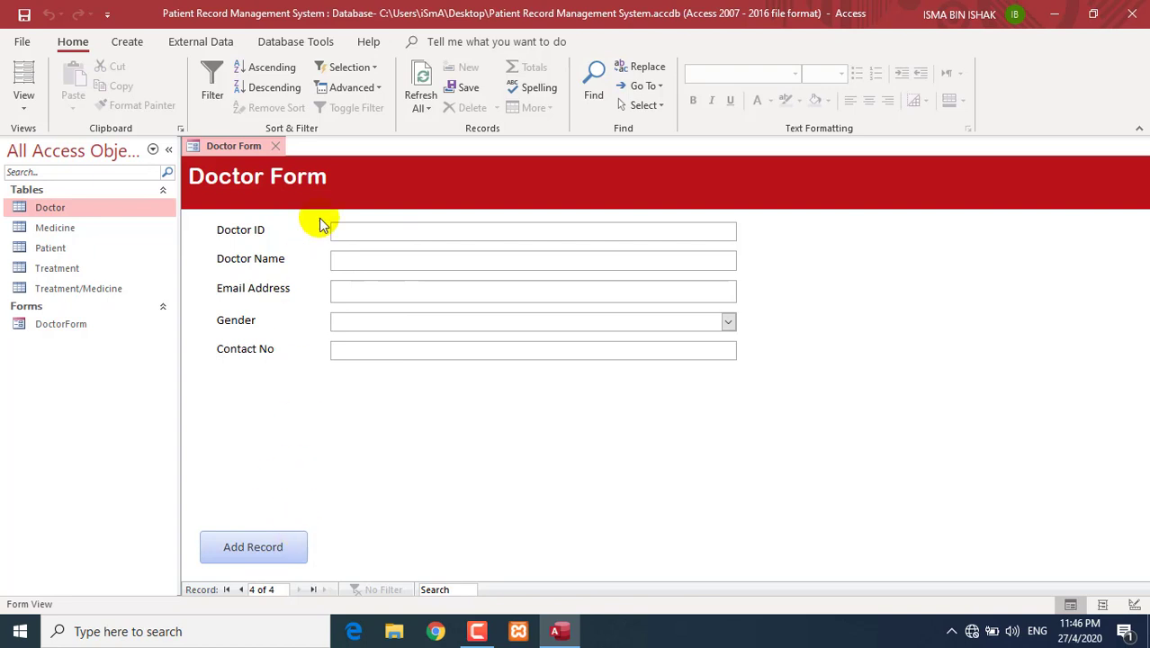
pyautogui.click(24, 100)
# - Draw a second footer button beside Add Record with action Form Operations > Refresh Form Data
pyautogui.click(43, 212)
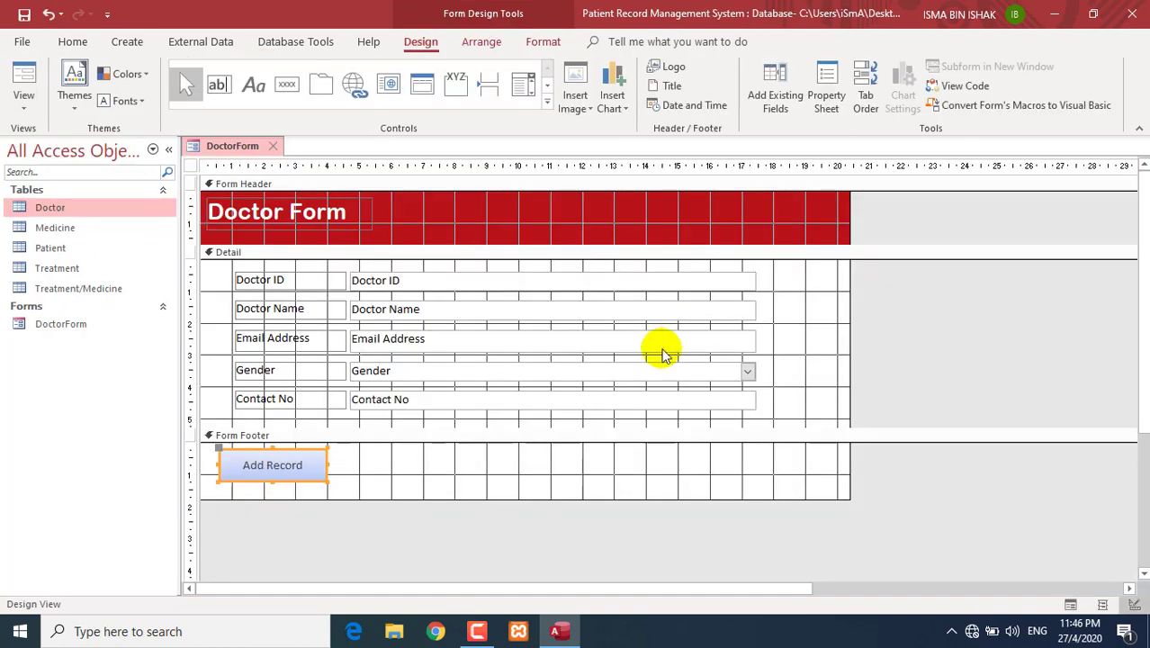
pyautogui.click(287, 84)
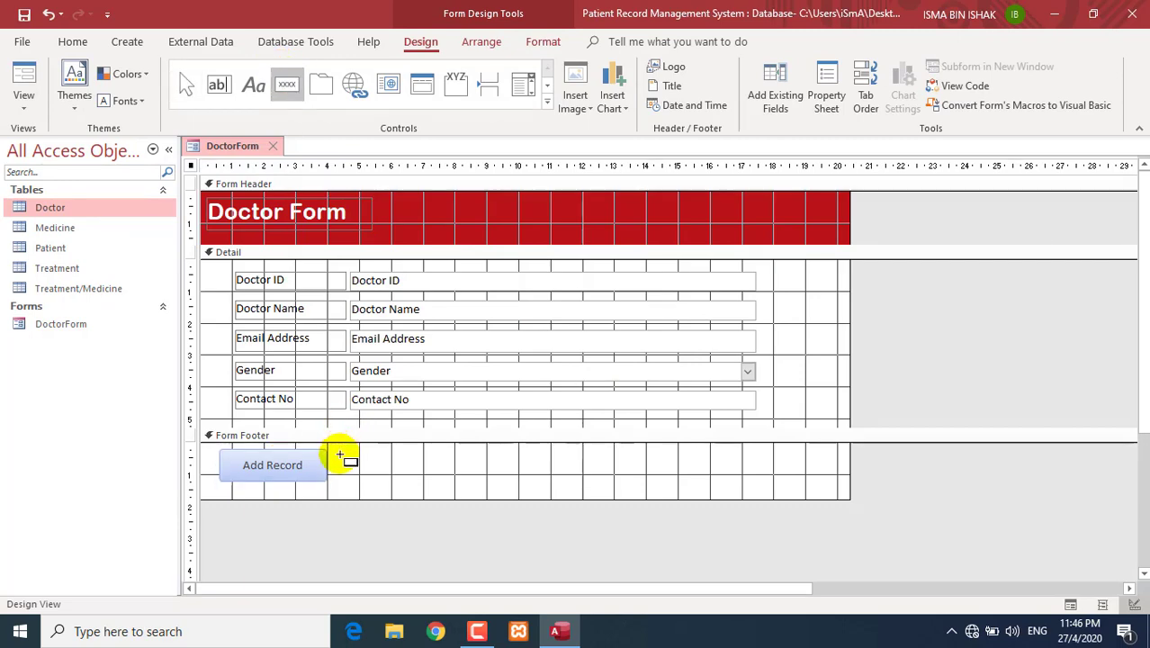
pyautogui.moveTo(340, 449); pyautogui.dragTo(445, 479)
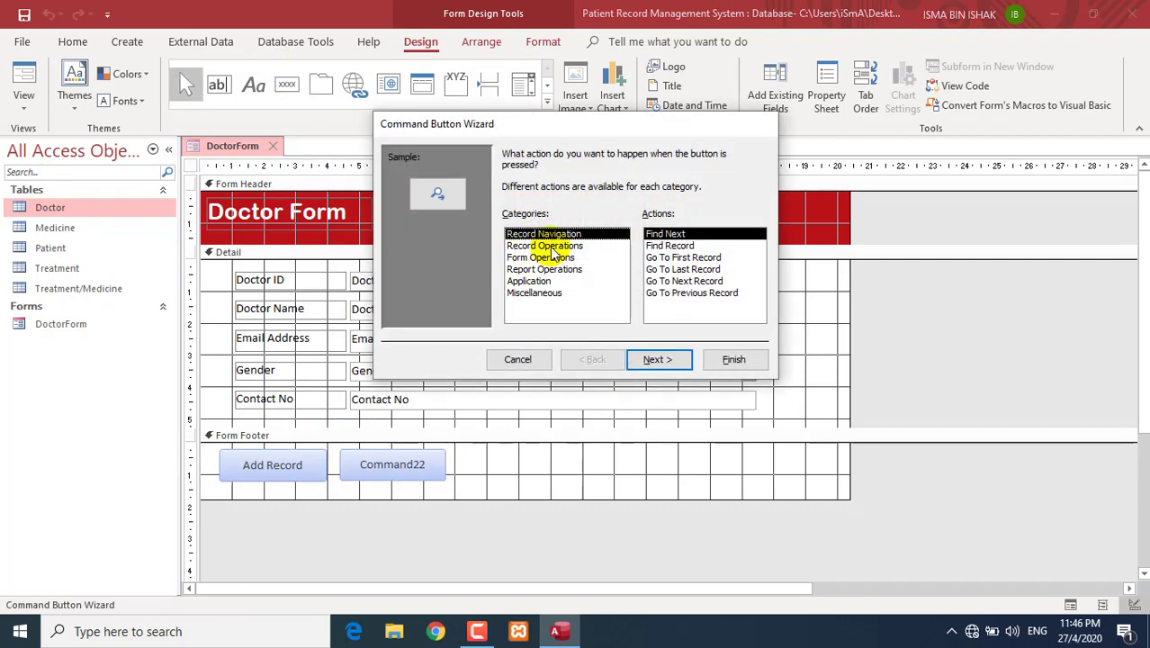
pyautogui.click(549, 246)
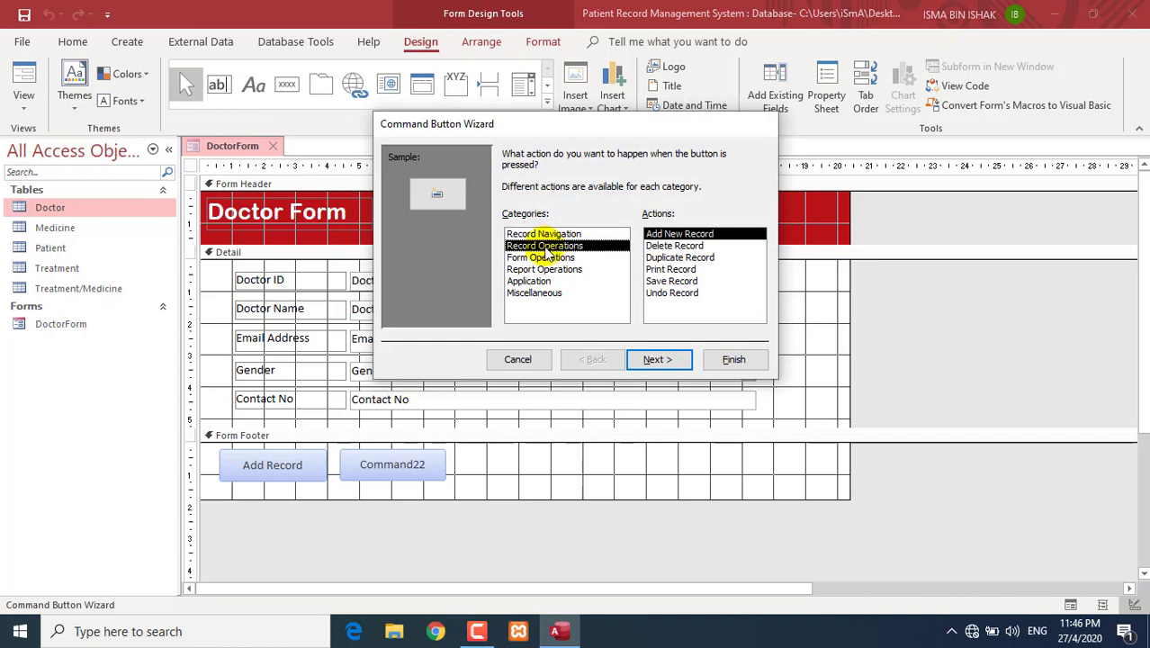
pyautogui.click(671, 282)
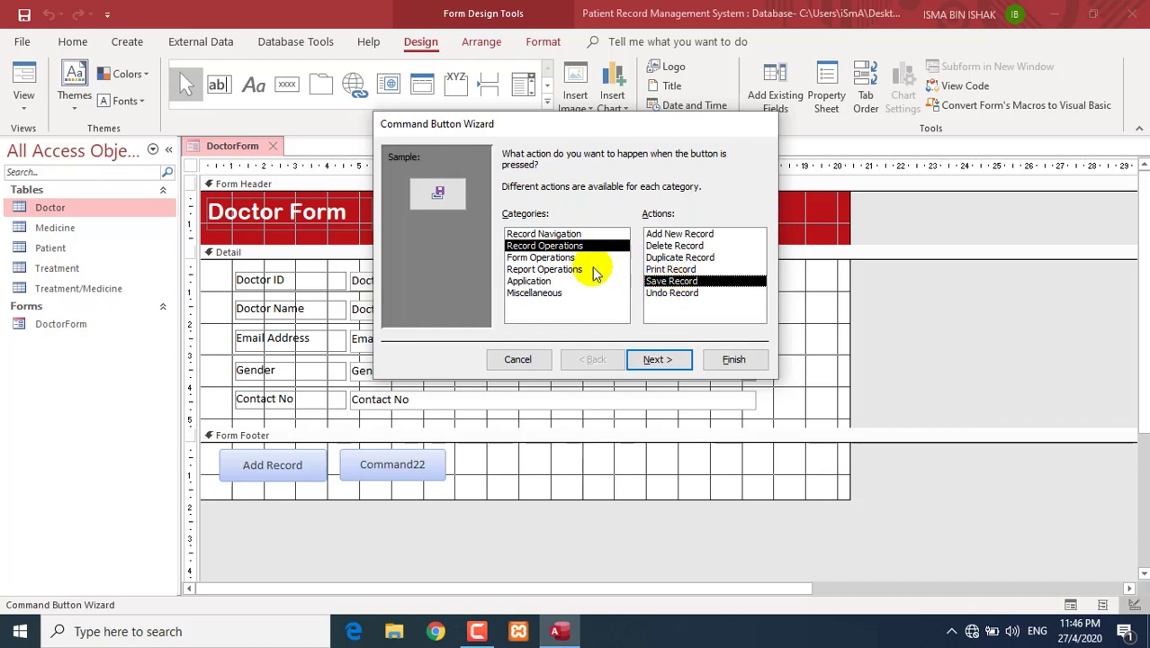
pyautogui.click(550, 258)
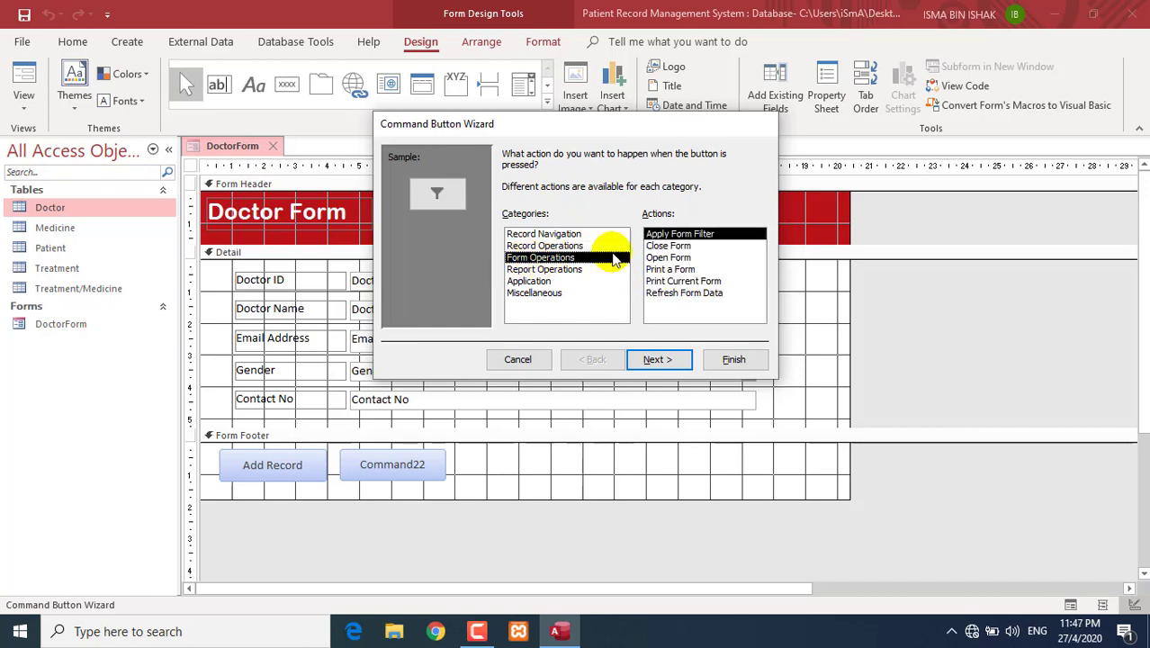
pyautogui.click(701, 294)
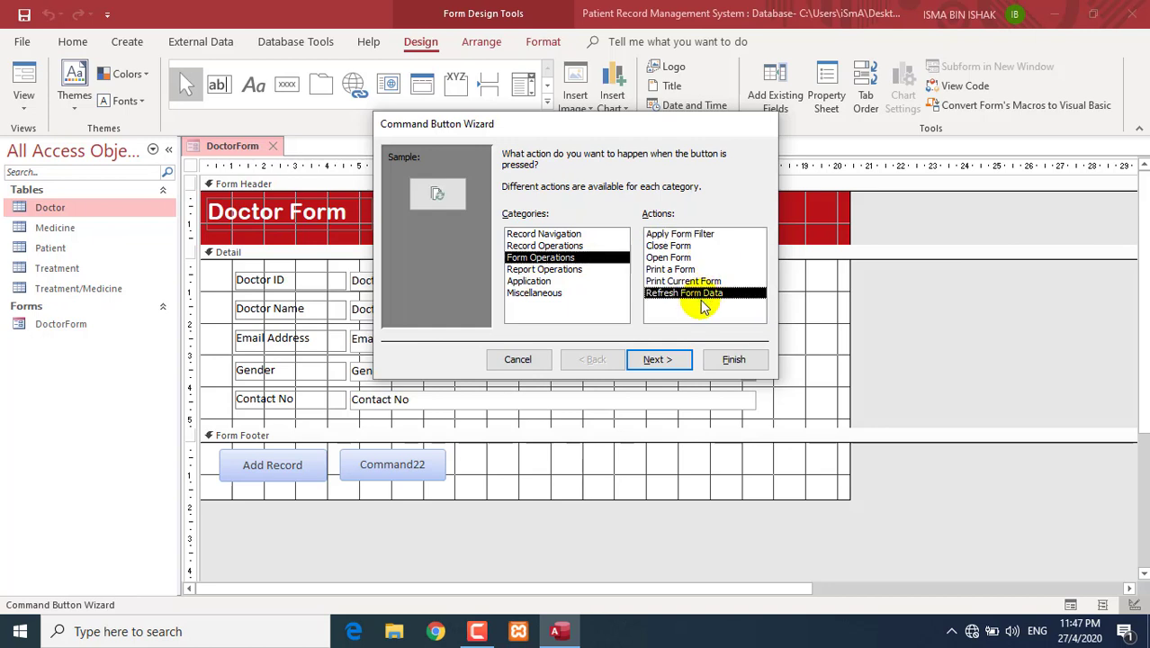
pyautogui.click(660, 358)
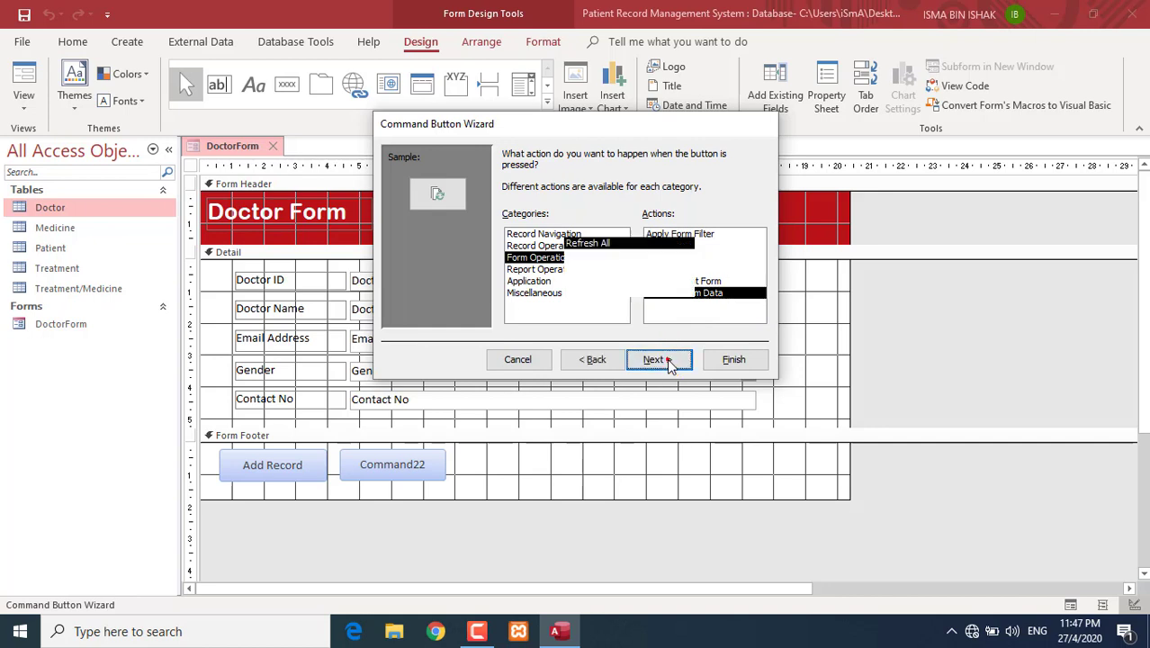
# - Caption the button 'Save Record', name it btnSave, and finish the wizard
pyautogui.click(524, 221)
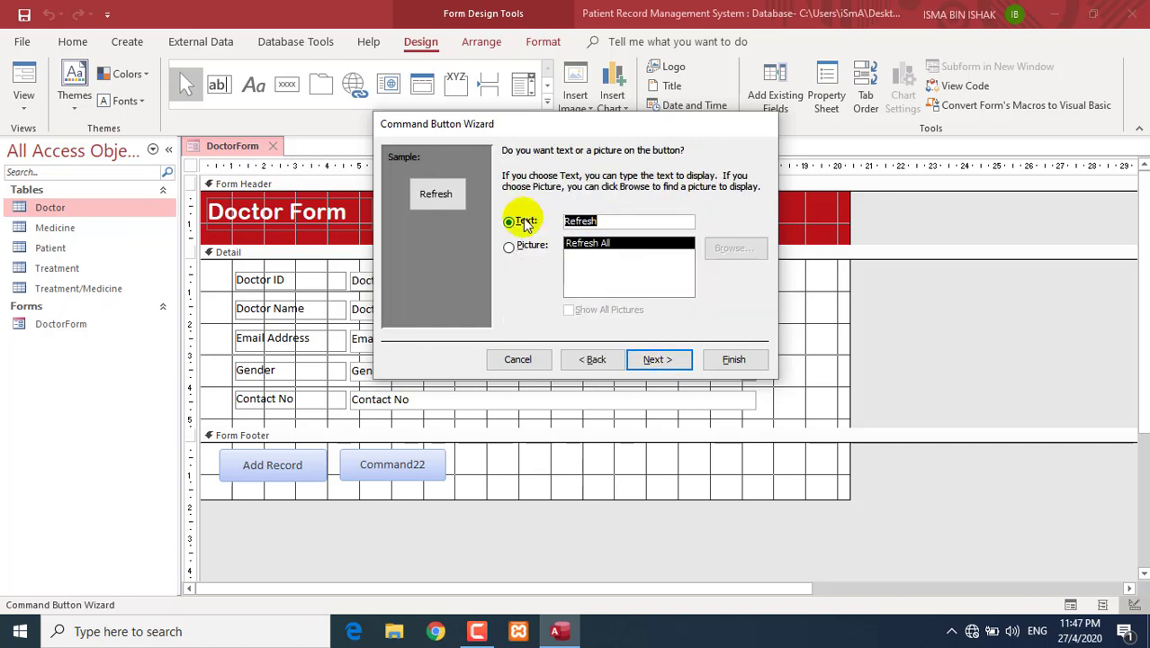
pyautogui.write('S')
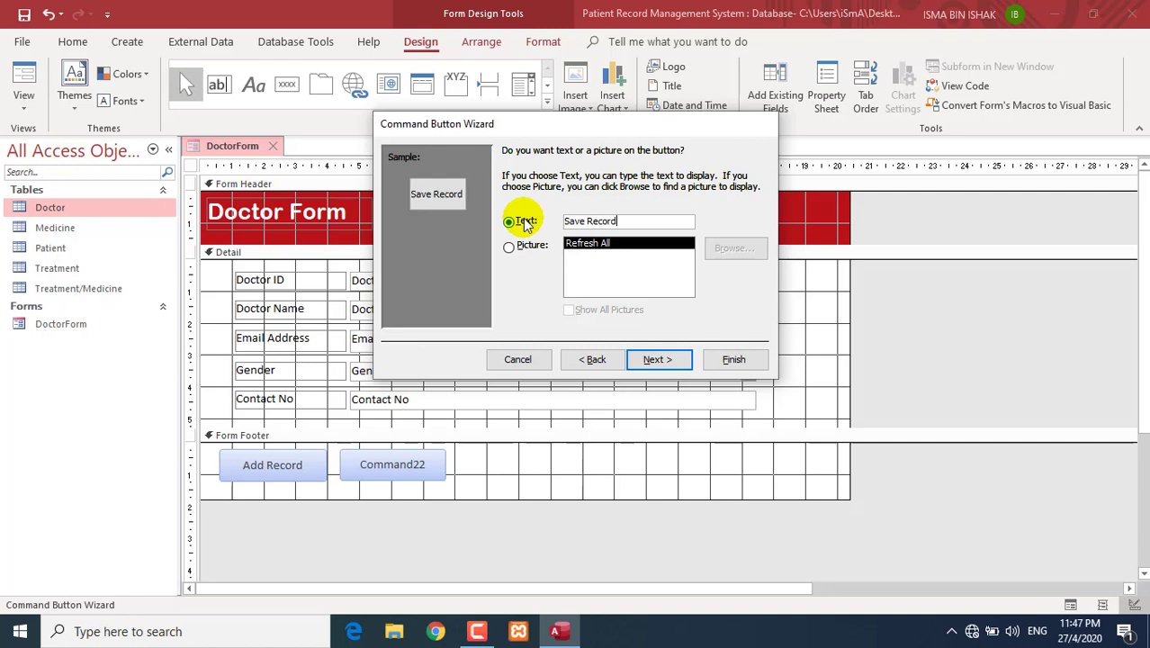
pyautogui.write('ave Record')
pyautogui.click(654, 358)
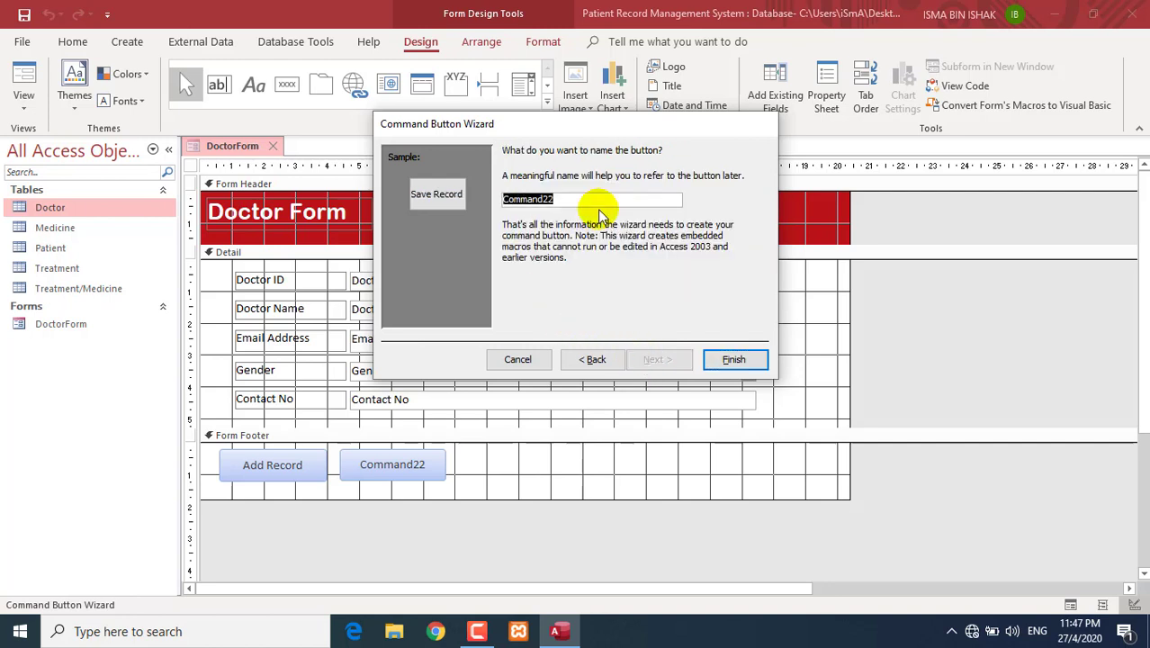
pyautogui.write('btnSave')
pyautogui.click(733, 359)
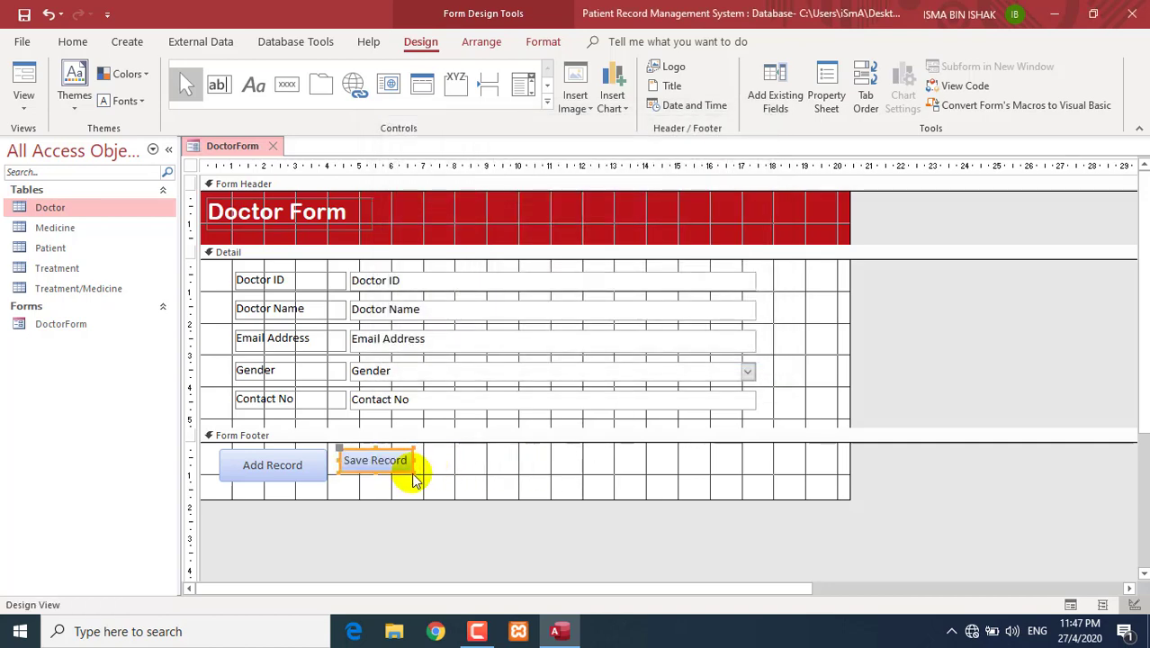
# - Resize Save Record to match Add Record and switch to Form View
pyautogui.moveTo(415, 480); pyautogui.dragTo(424, 475)
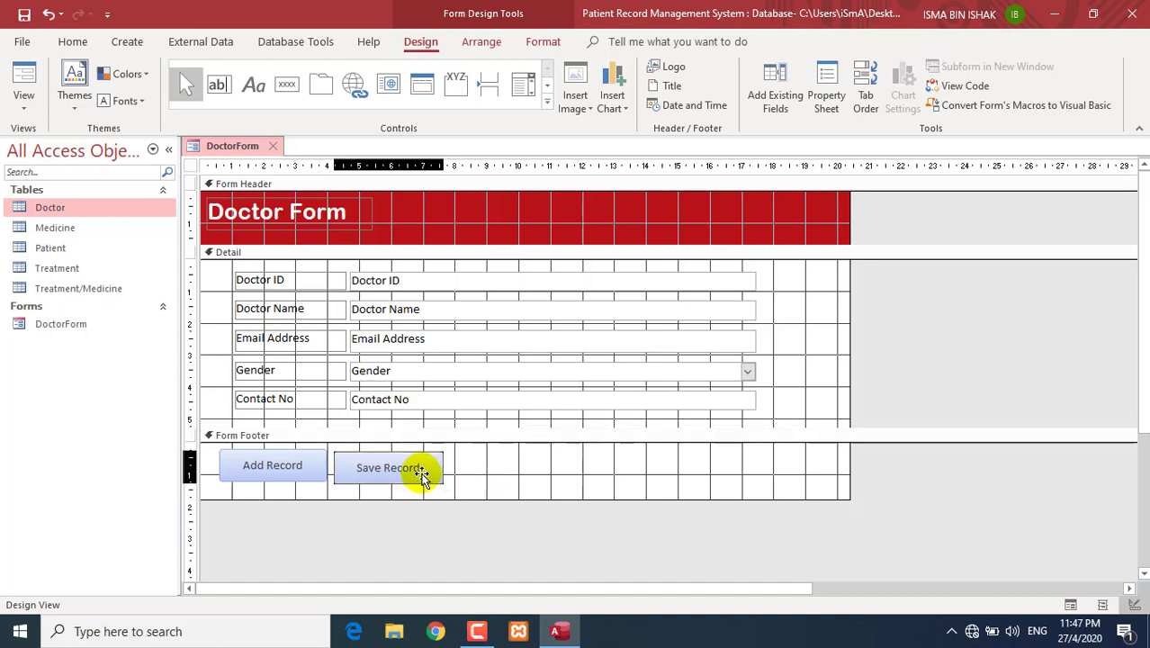
pyautogui.click(423, 477)
pyautogui.moveTo(423, 477); pyautogui.dragTo(424, 475)
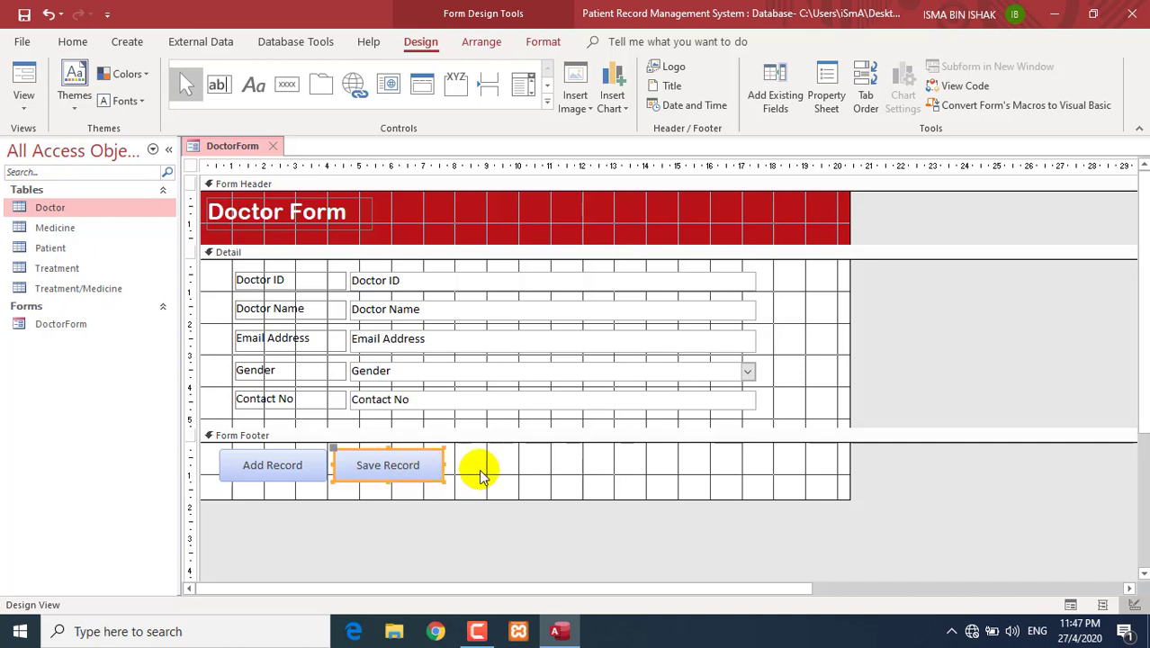
pyautogui.click(479, 468)
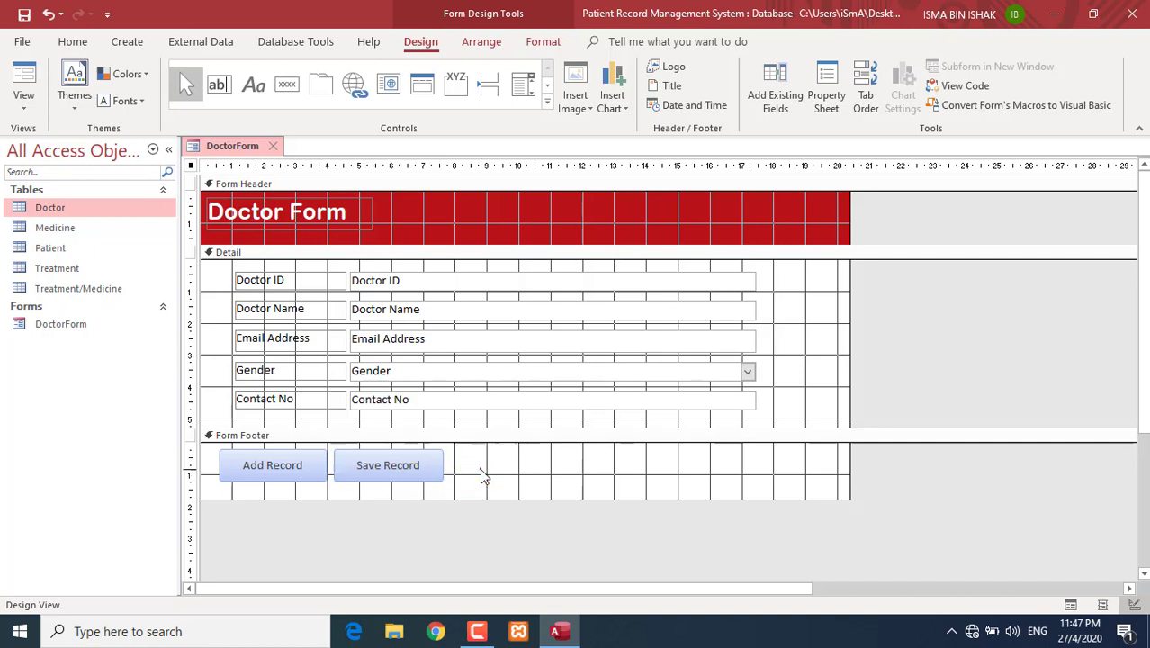
pyautogui.click(45, 73)
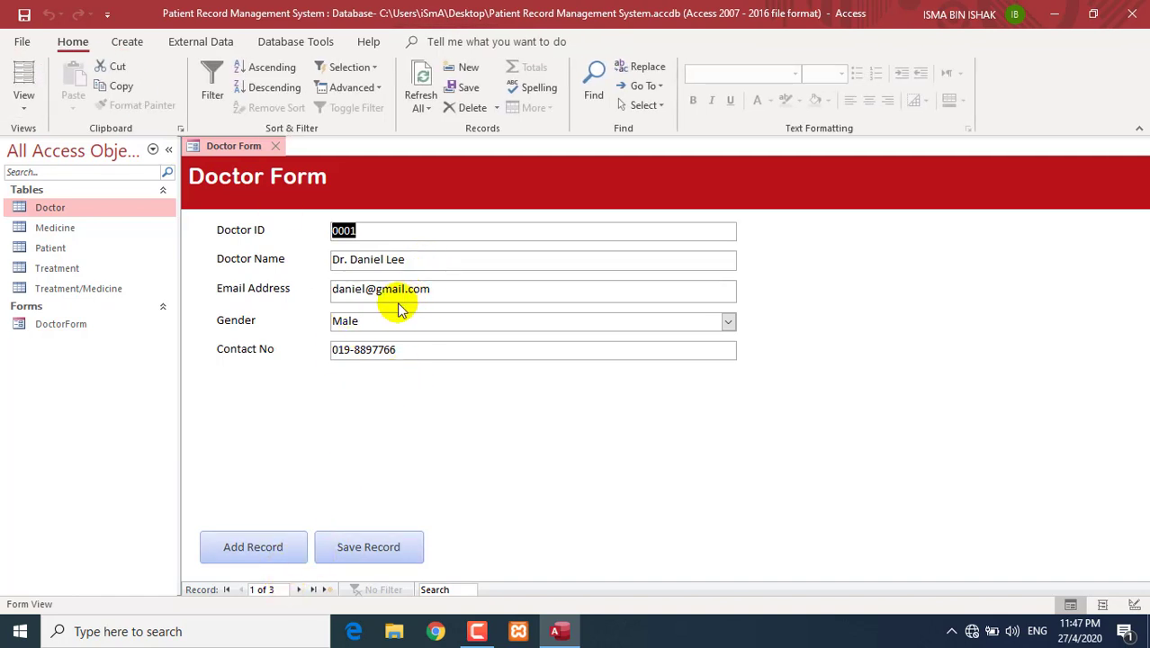
# - Test the Save Record button several times on record 1 from the Contact No field
pyautogui.click(430, 349)
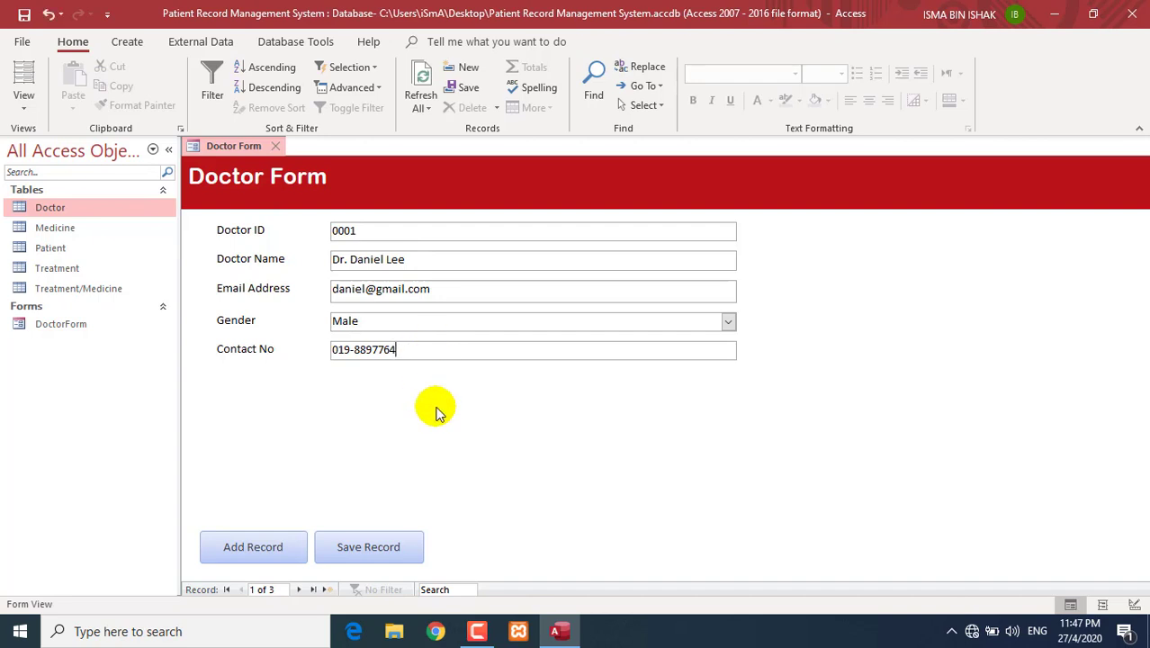
pyautogui.click(367, 548)
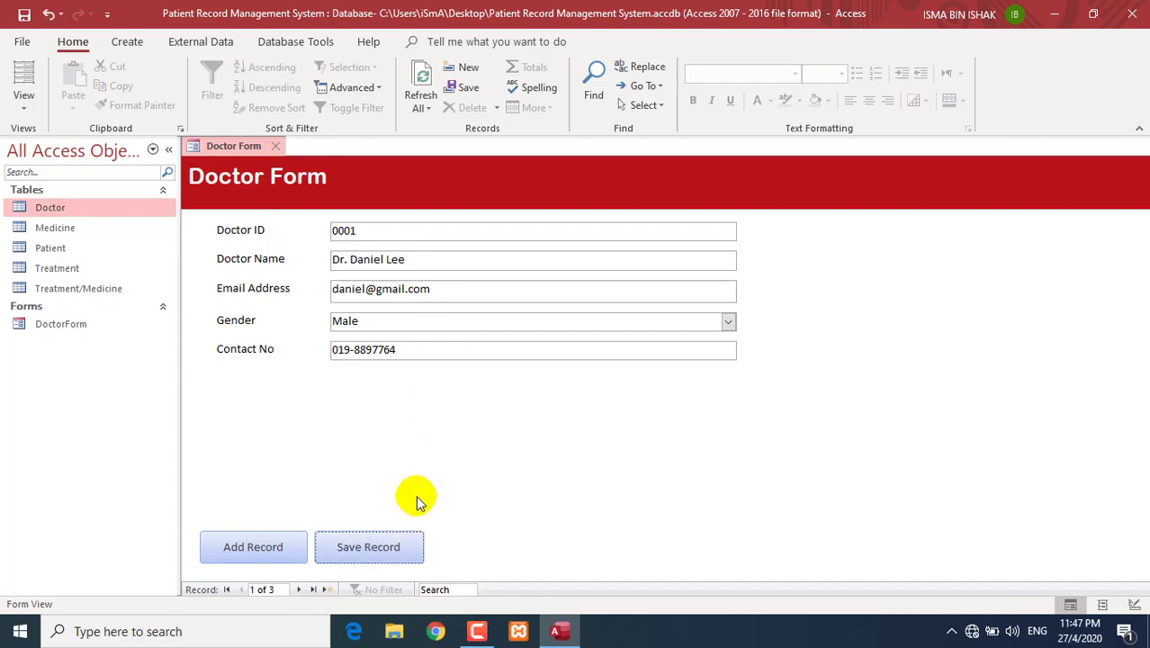
pyautogui.click(392, 550)
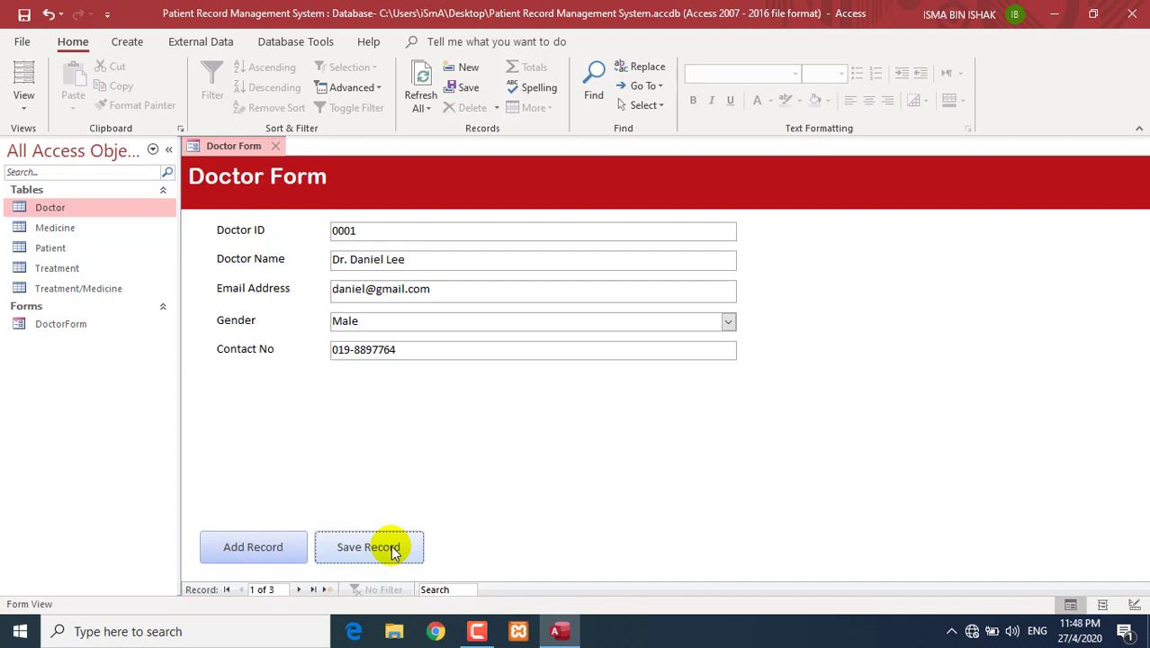
pyautogui.click(393, 550)
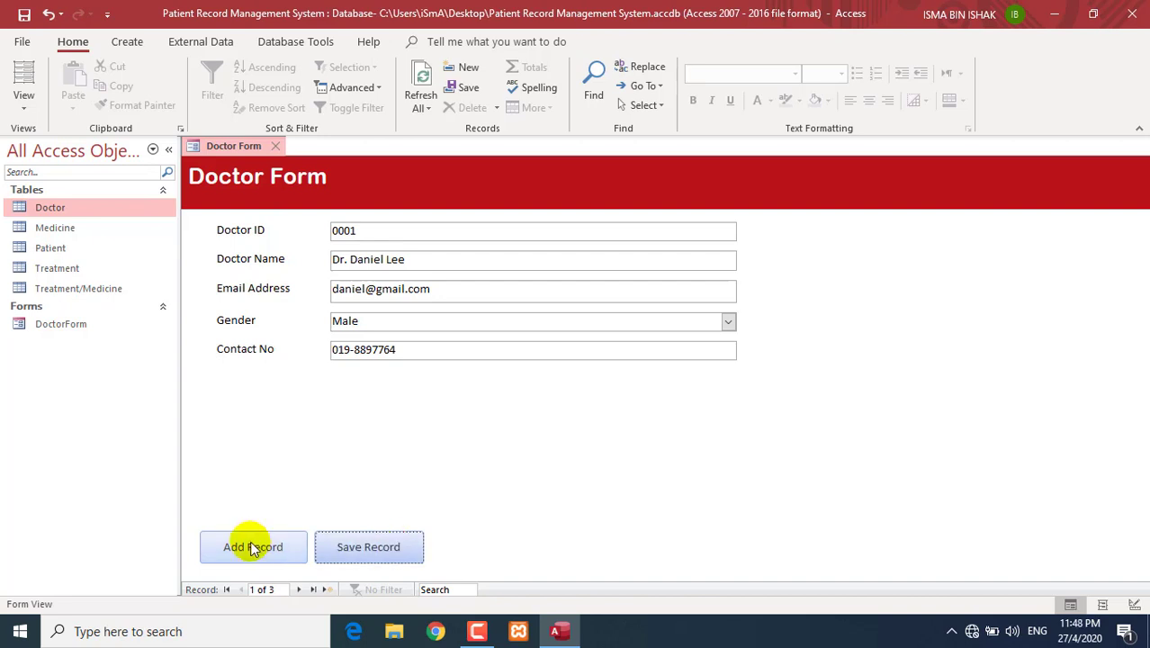
pyautogui.click(394, 553)
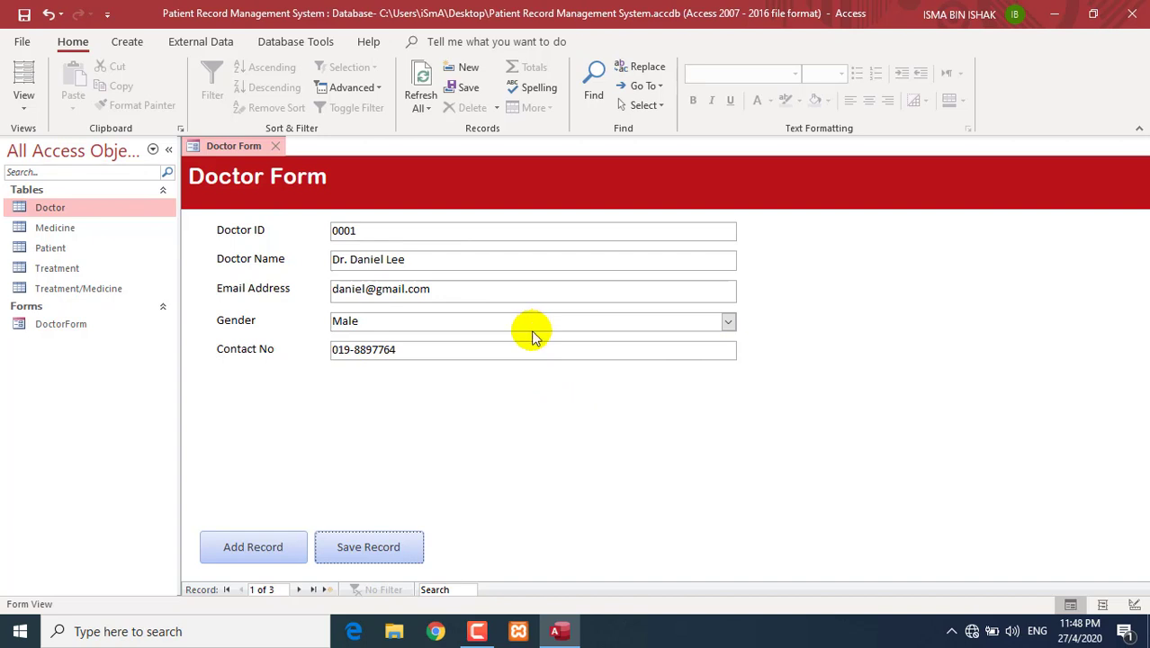
pyautogui.click(383, 549)
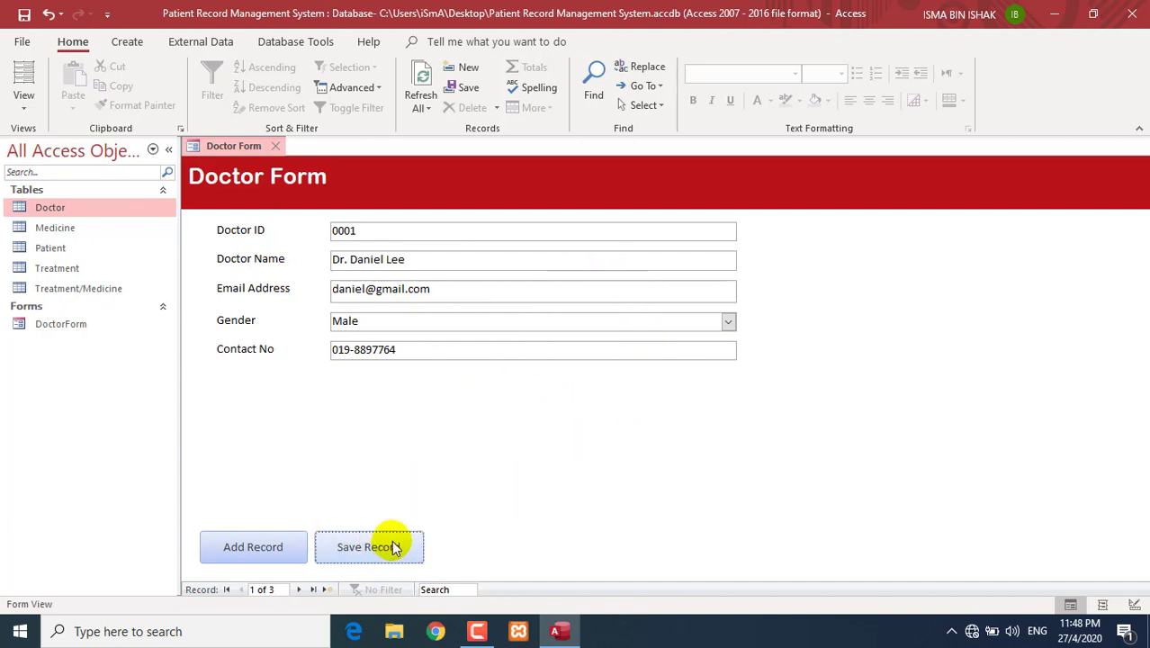
pyautogui.click(23, 97)
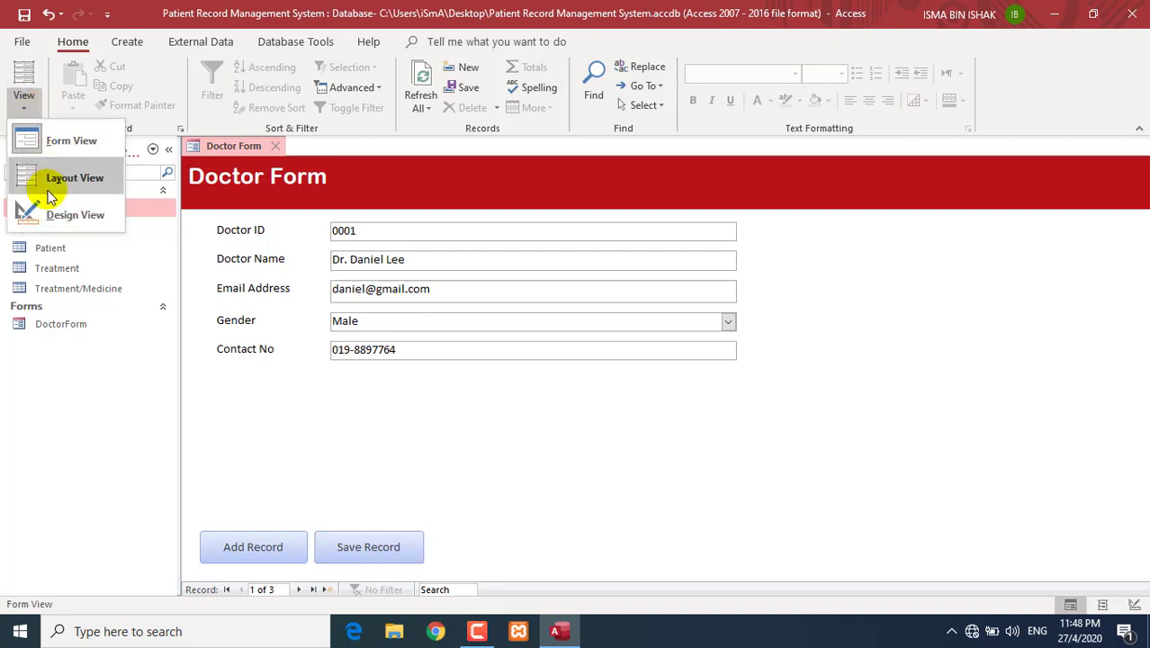
# - In Design View, build the On Click event for the Save Record button
pyautogui.click(34, 215)
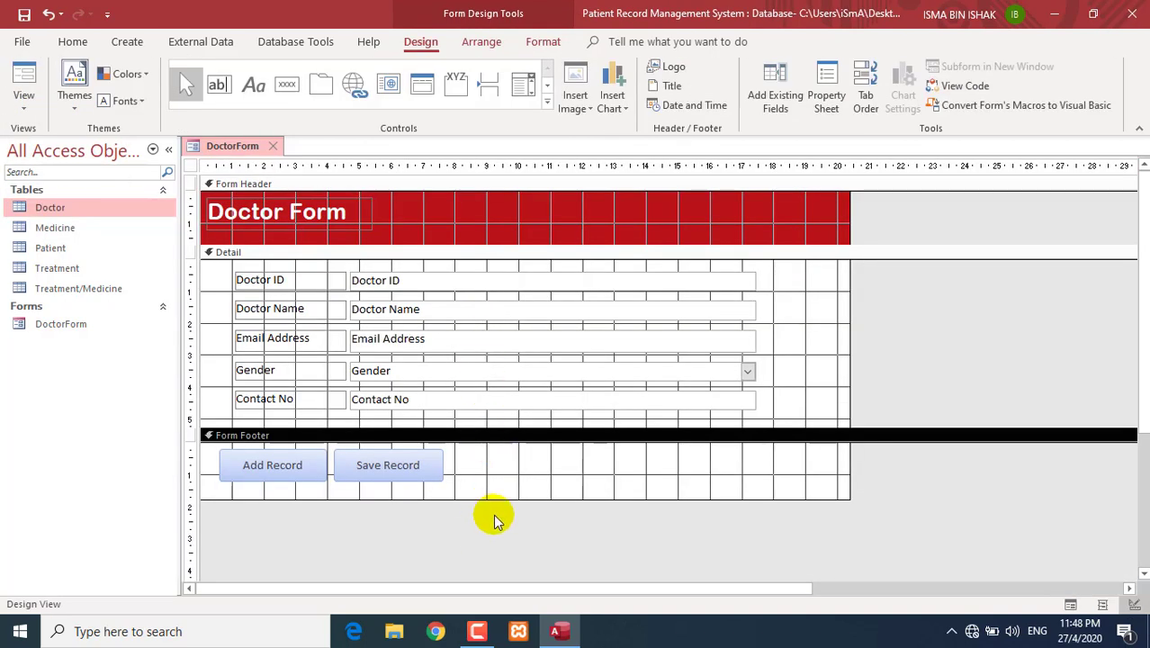
pyautogui.click(428, 477)
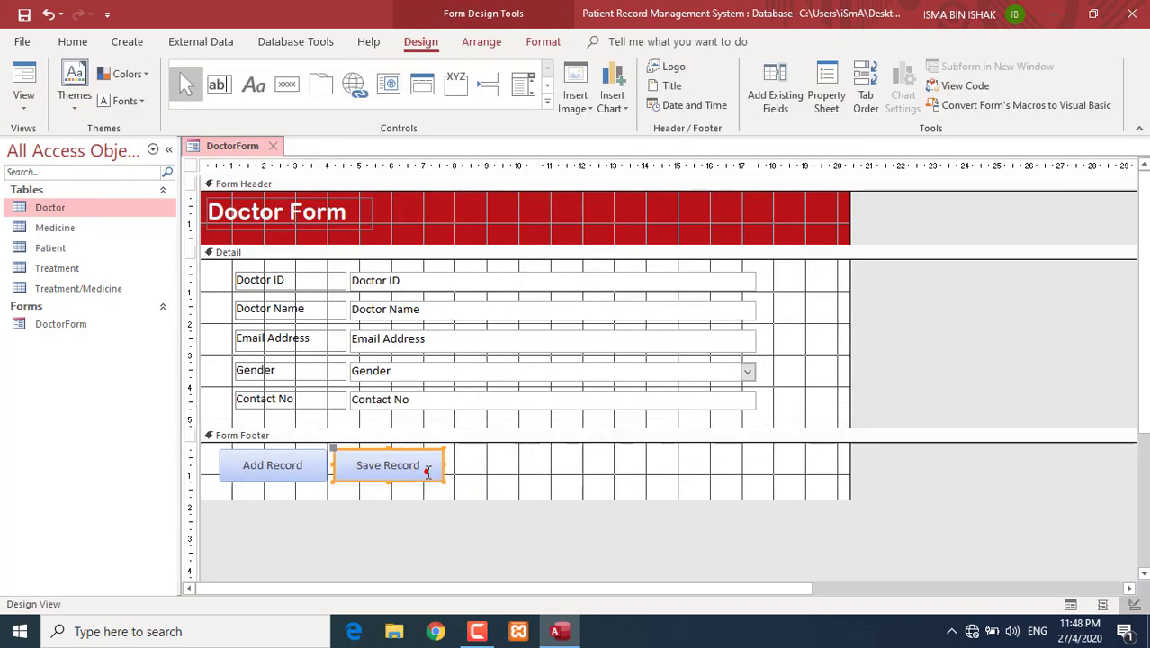
pyautogui.rightClick(428, 472)
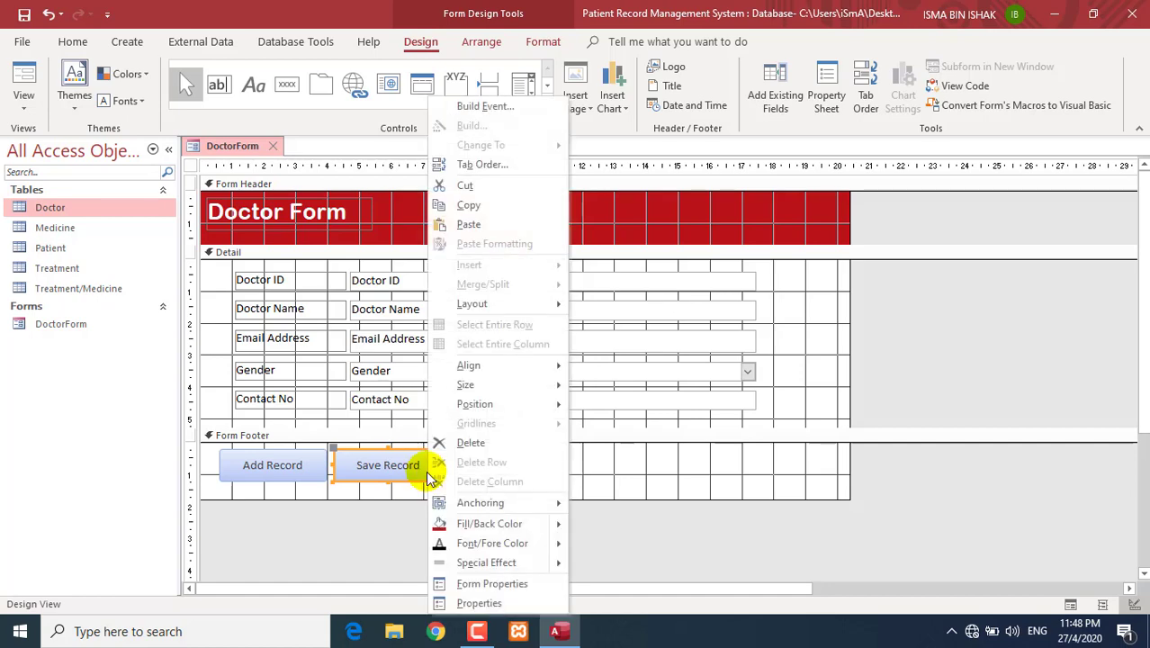
pyautogui.click(507, 106)
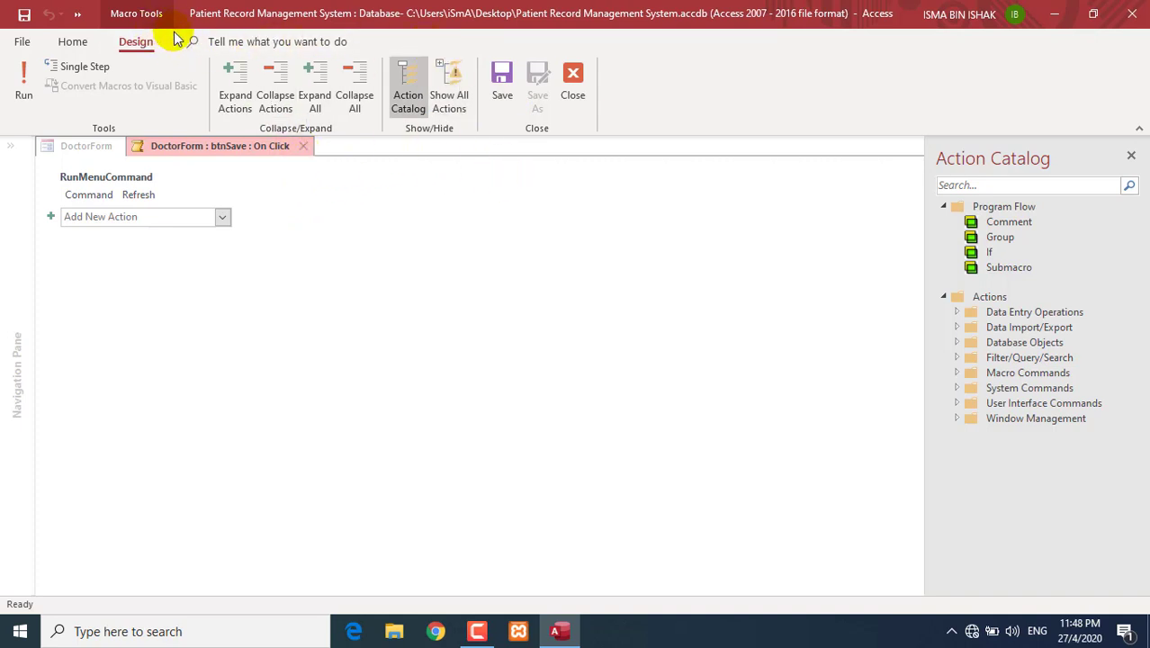
# - Add a MessageBox action with message 'Record Saved.' and Beep set to Yes
pyautogui.click(146, 216)
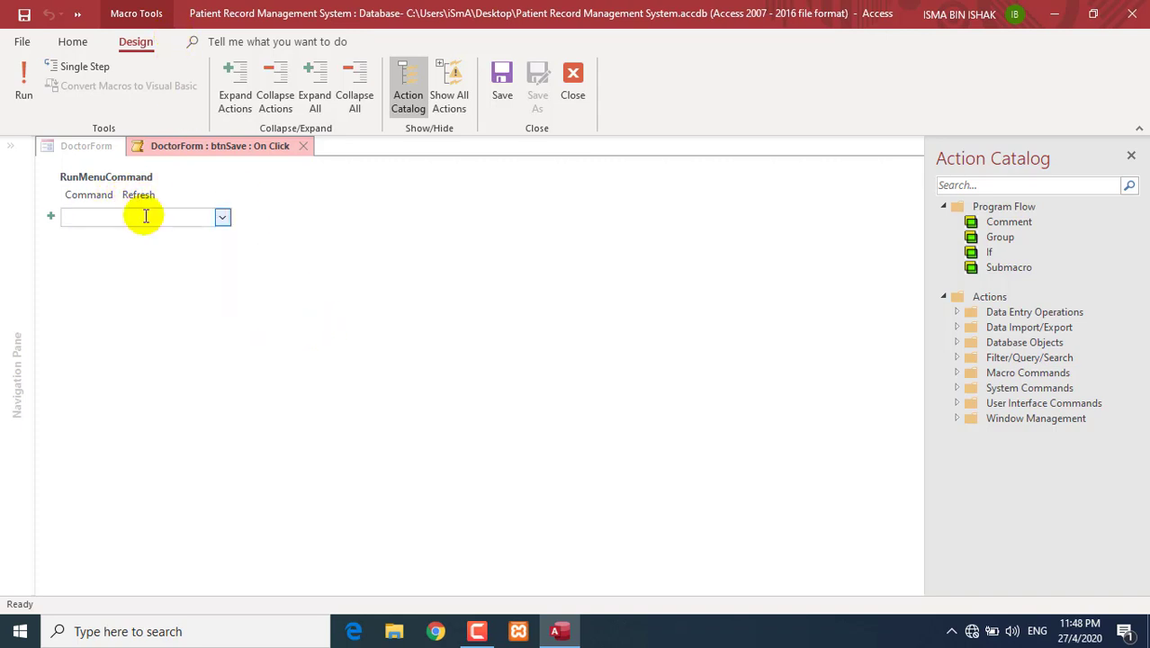
pyautogui.write('MessageBox')
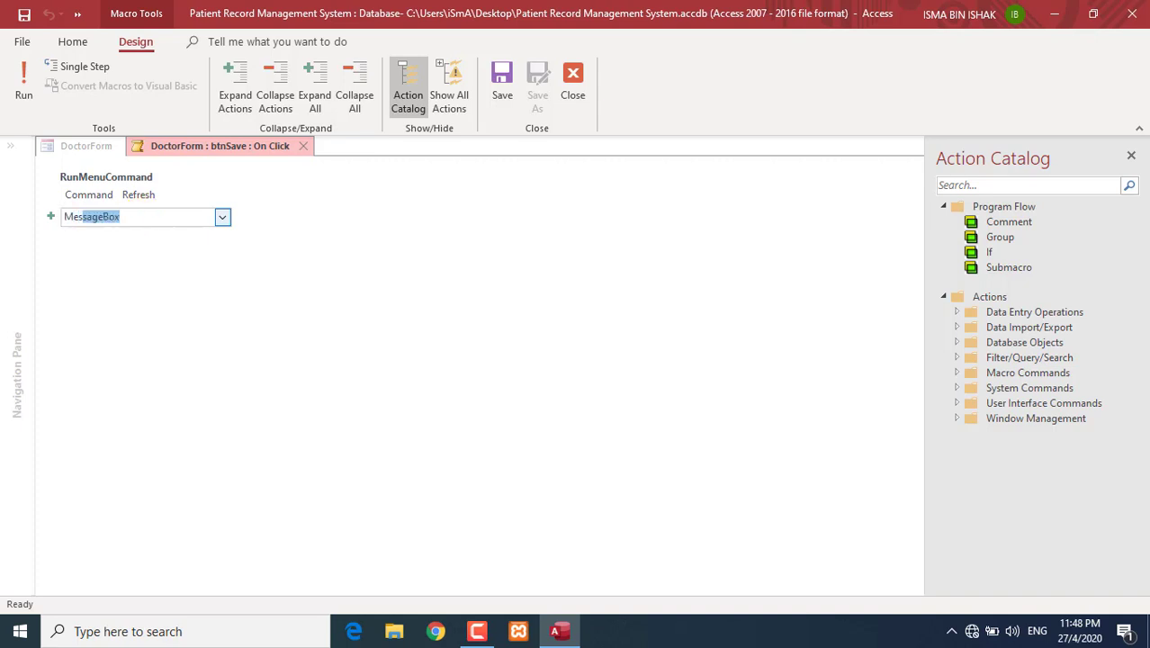
pyautogui.press('Return')
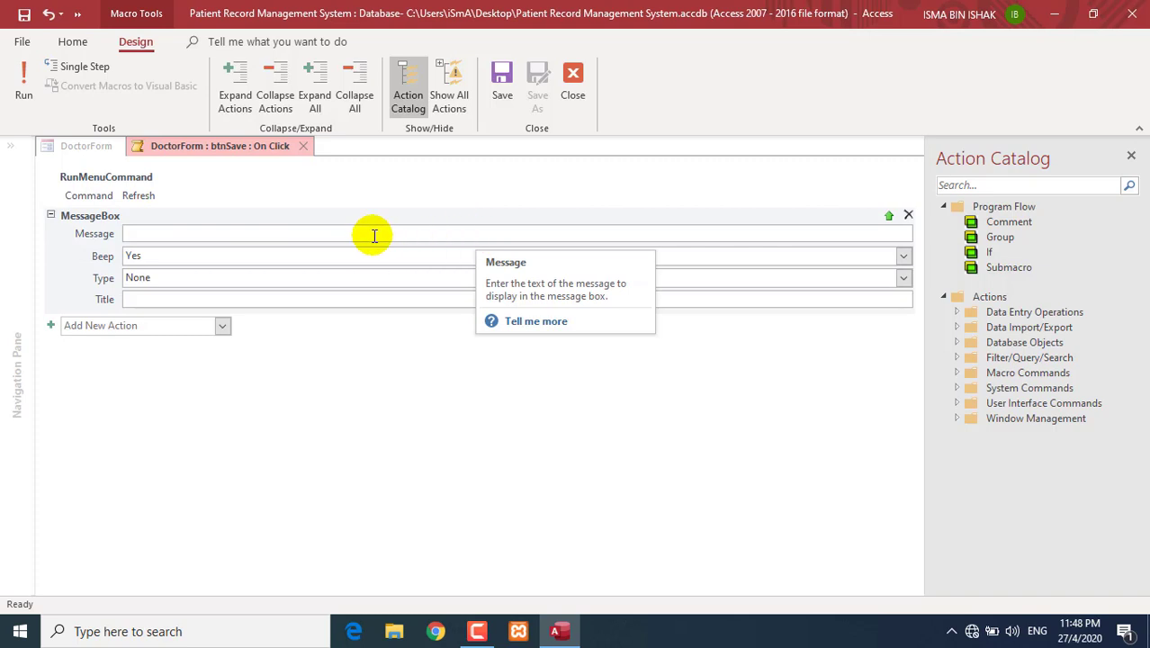
pyautogui.write('Record Saved.')
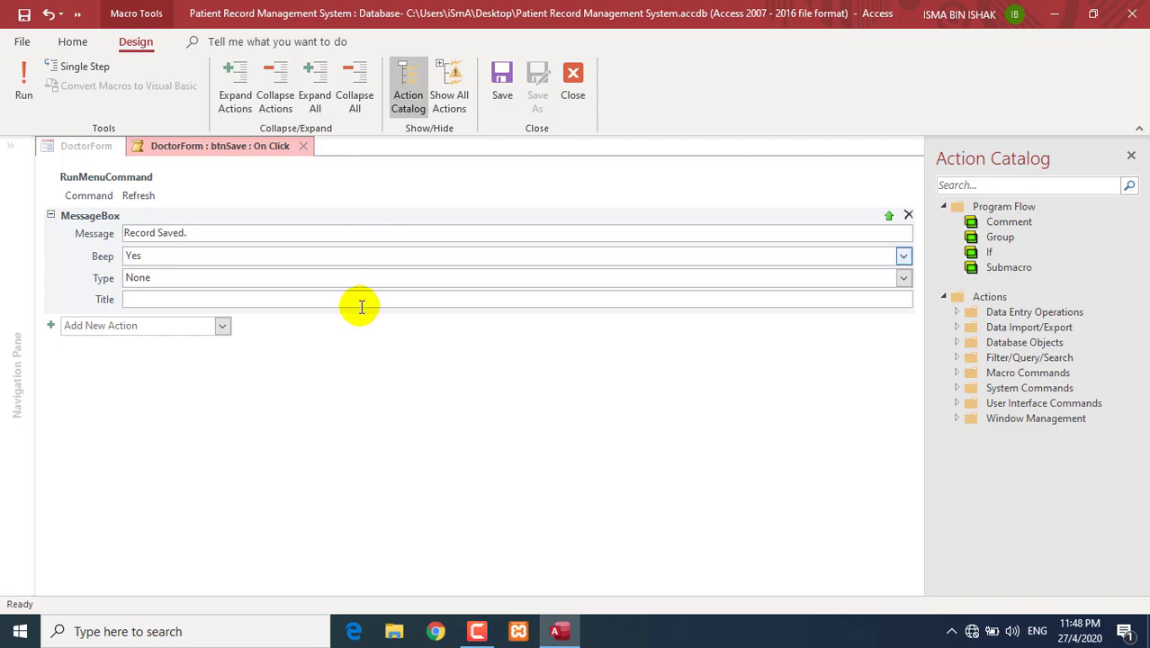
pyautogui.click(904, 257)
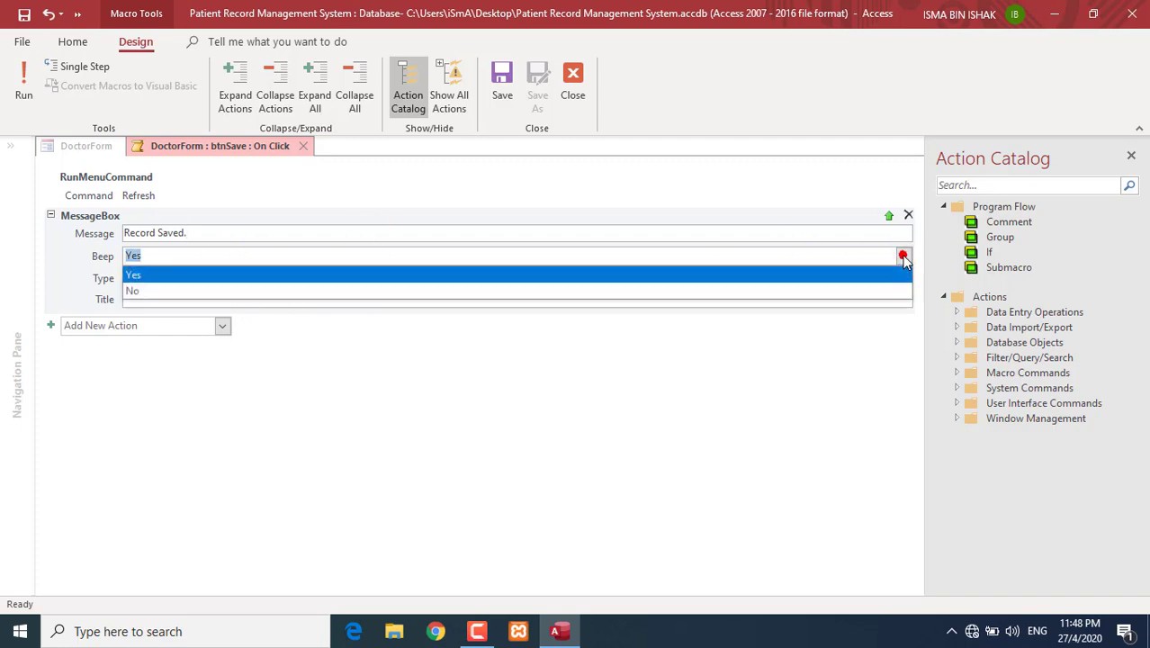
pyautogui.click(880, 270)
# - Set the message Type to Information and Title to 'Save', then save and close the macro
pyautogui.click(250, 280)
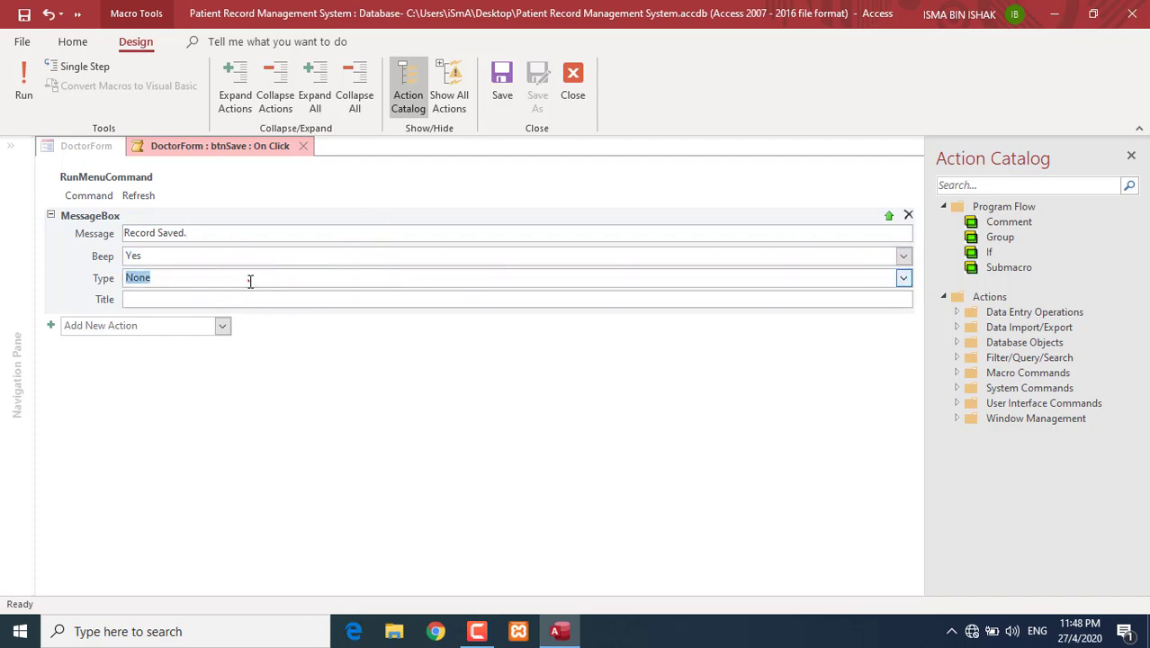
pyautogui.click(904, 280)
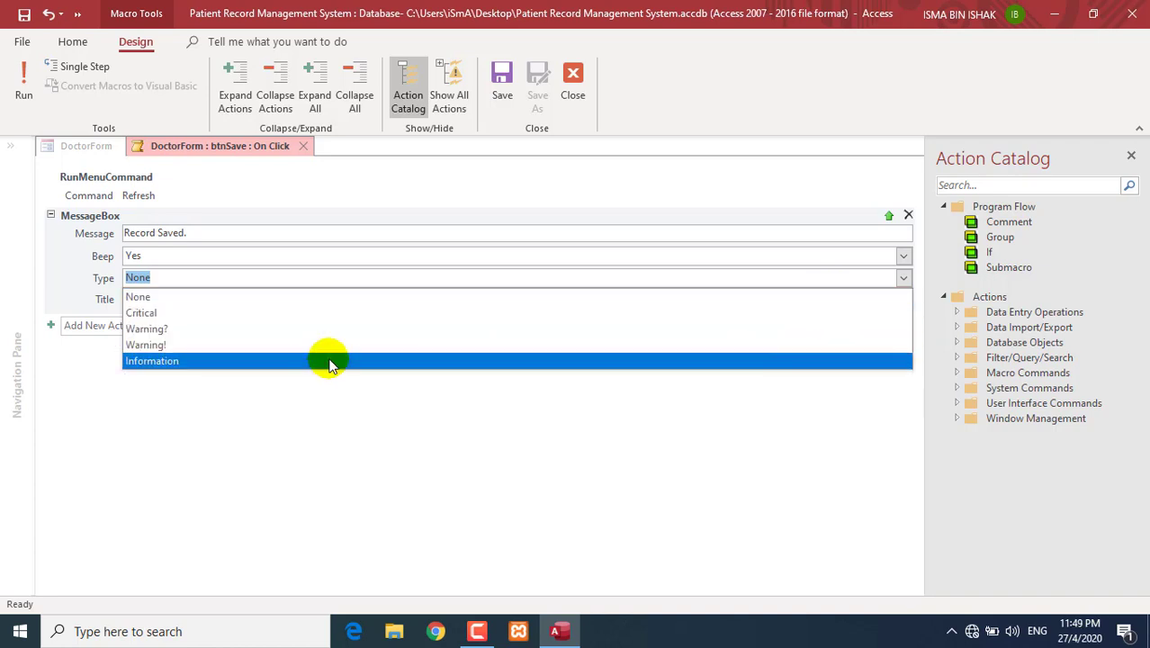
pyautogui.click(178, 362)
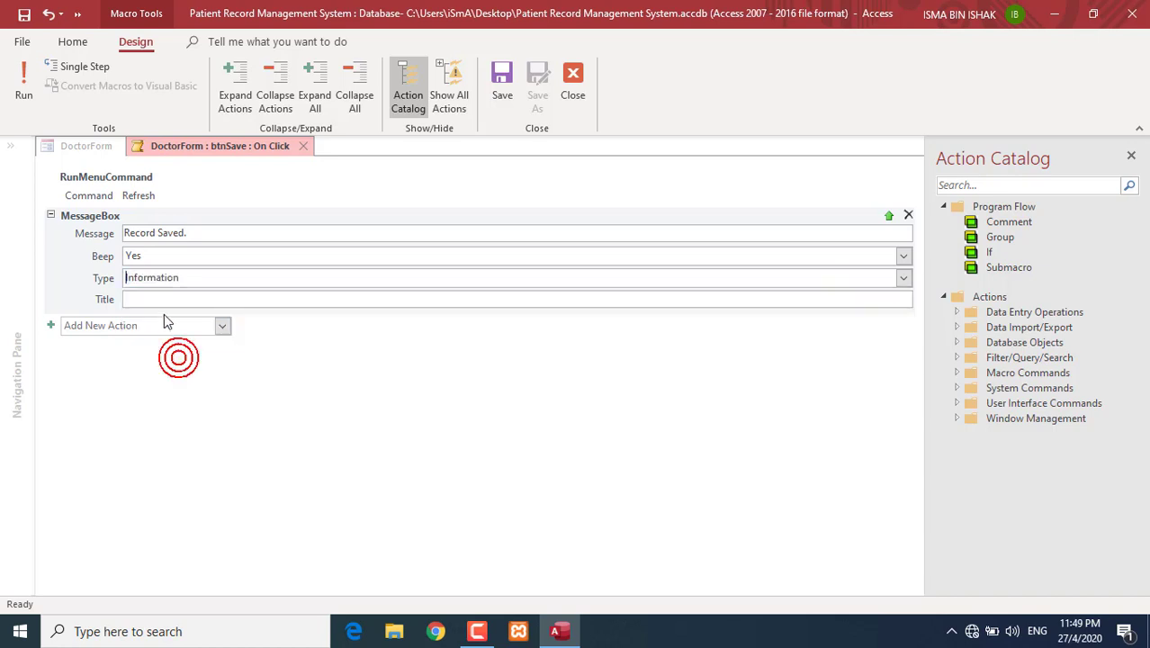
pyautogui.click(165, 299)
pyautogui.write('Save')
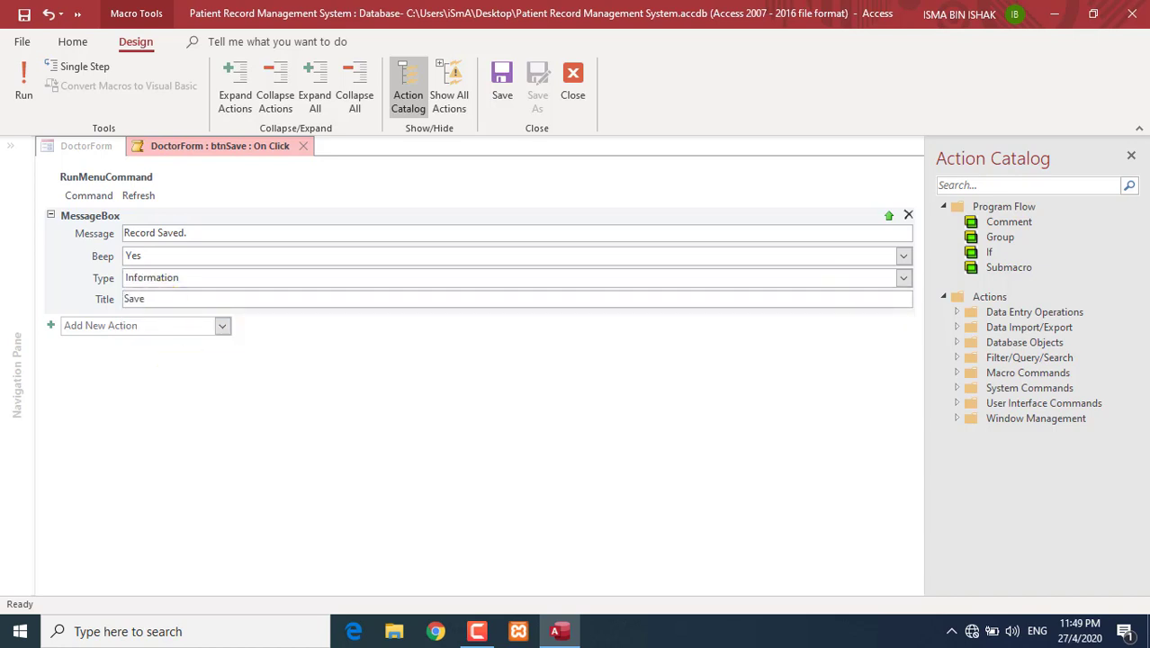
pyautogui.click(371, 360)
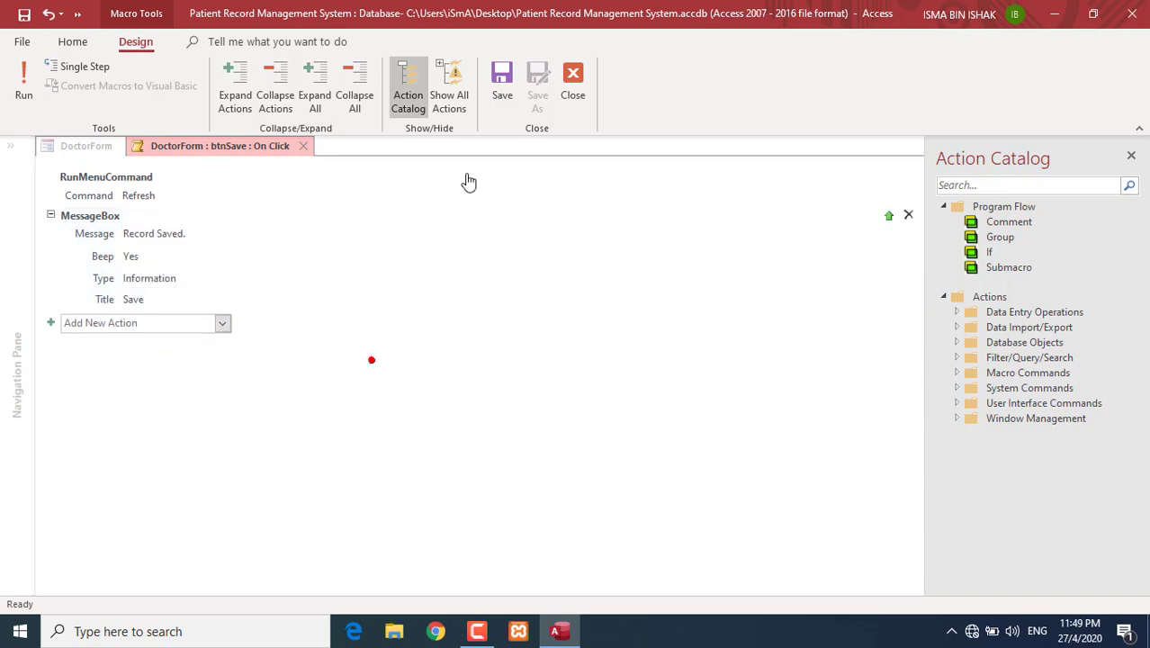
pyautogui.click(500, 77)
pyautogui.click(573, 80)
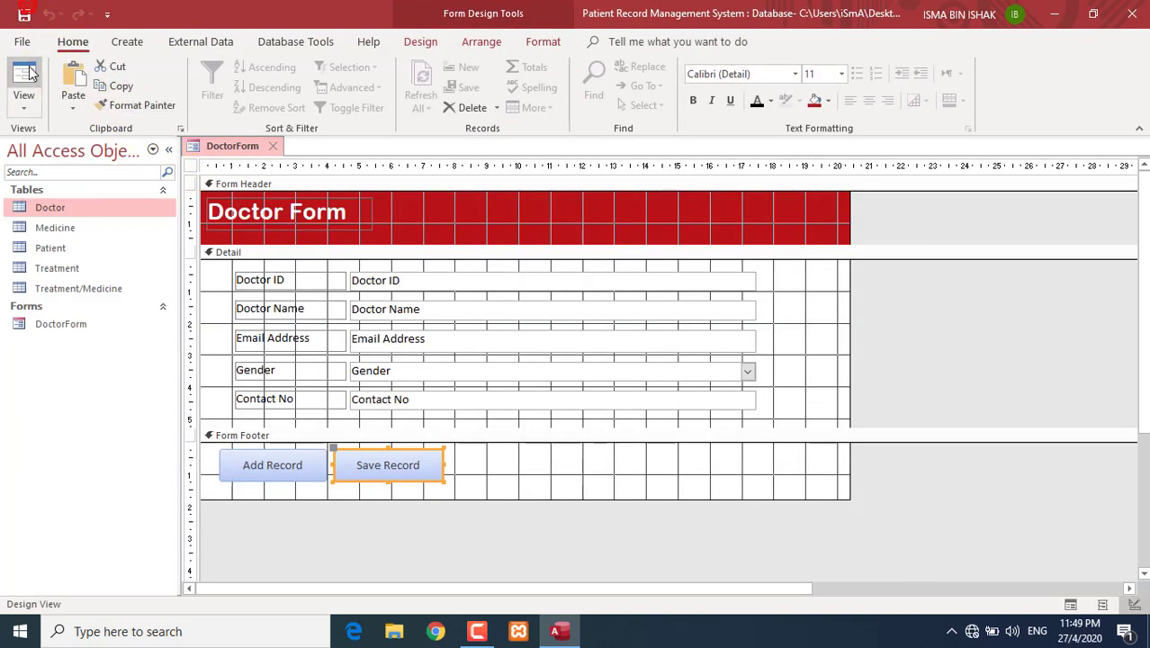
# - Switch to Form View and test Save Record to bring up the 'Record Saved.' message
pyautogui.click(30, 101)
pyautogui.click(35, 143)
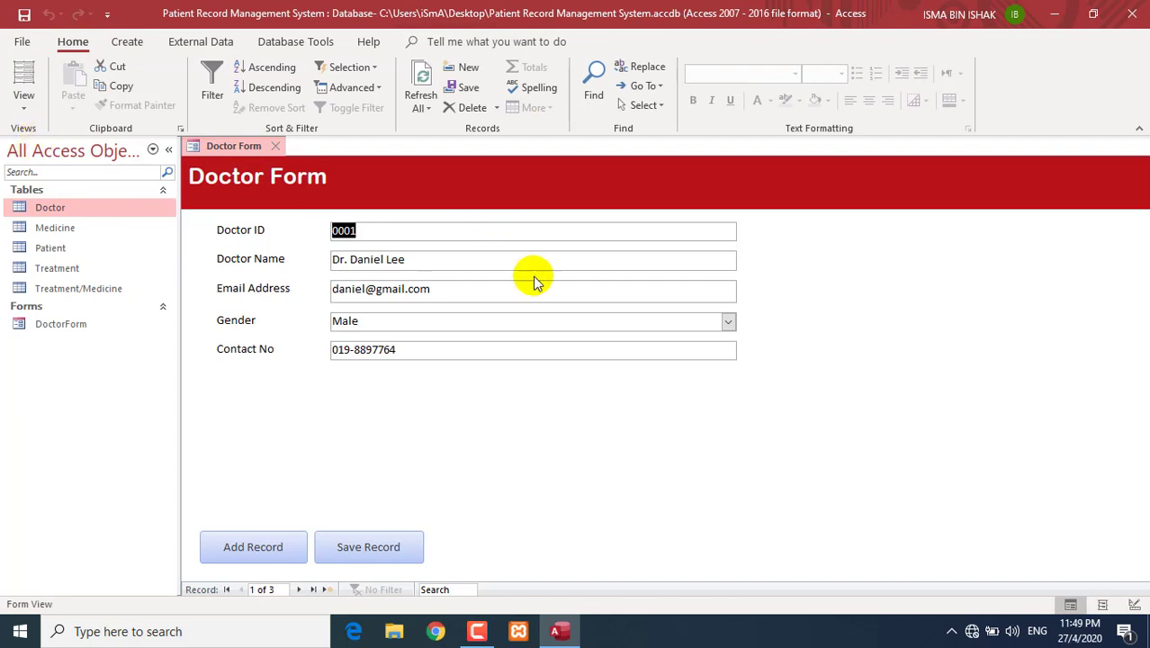
pyautogui.click(406, 562)
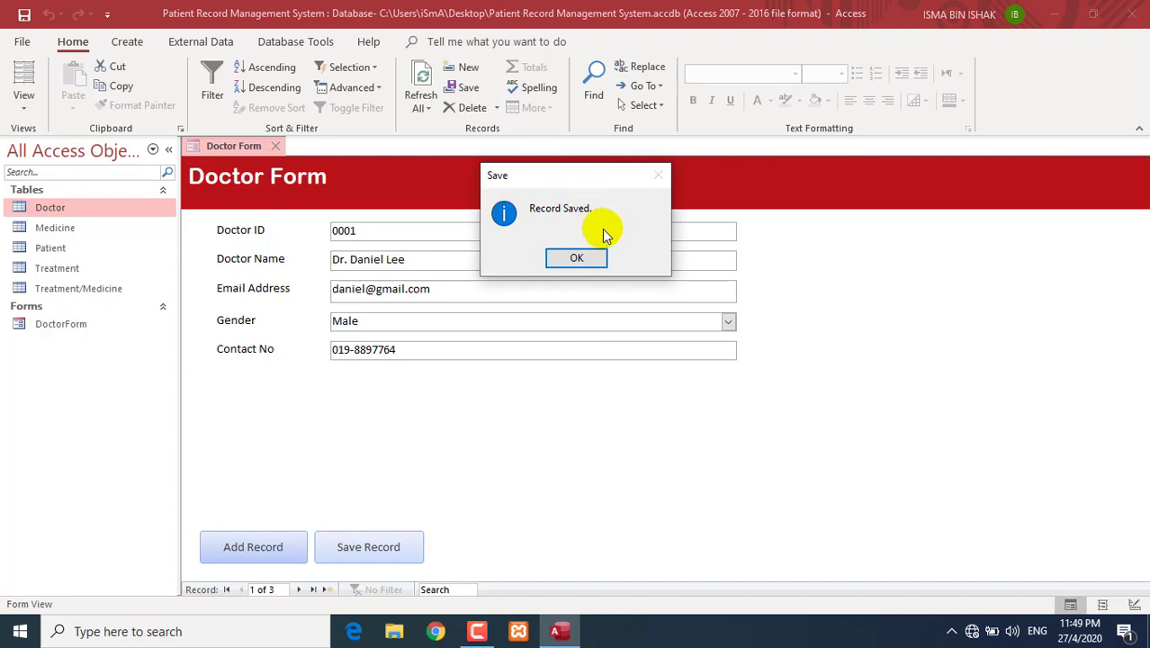
# - Dismiss the Record Saved message and return DoctorForm to Design View with the footer selected
pyautogui.click(583, 257)
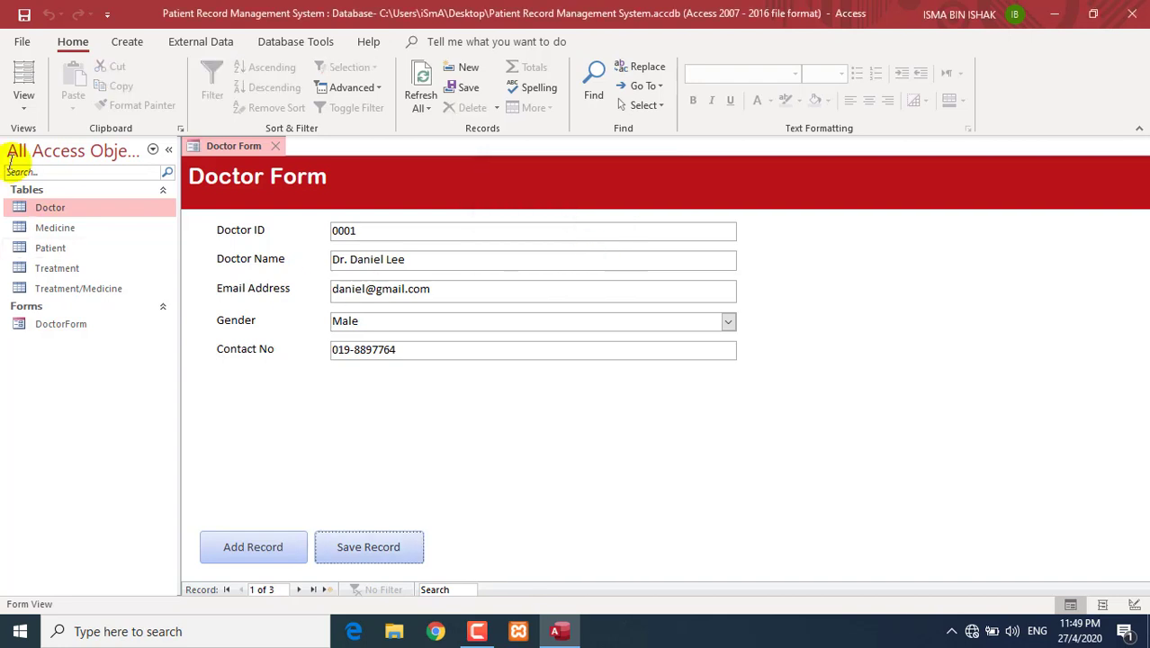
pyautogui.click(19, 113)
pyautogui.click(45, 206)
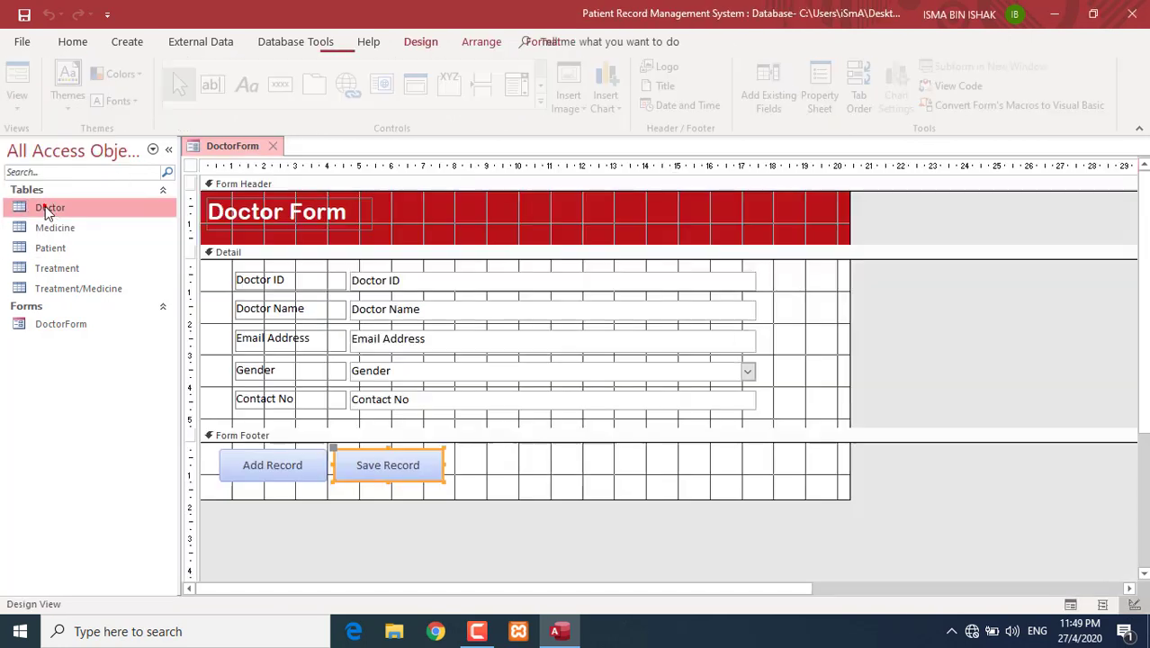
pyautogui.click(542, 461)
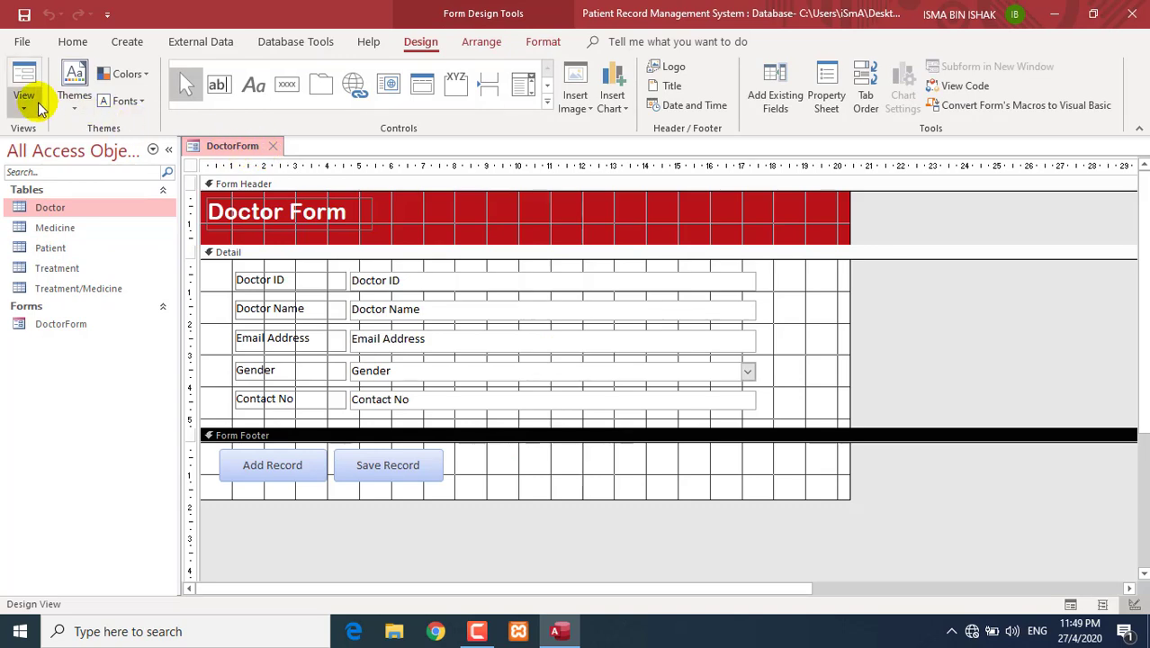
# - Add a Find Record text button named btnFind beside Save Record and enlarge it
pyautogui.click(297, 84)
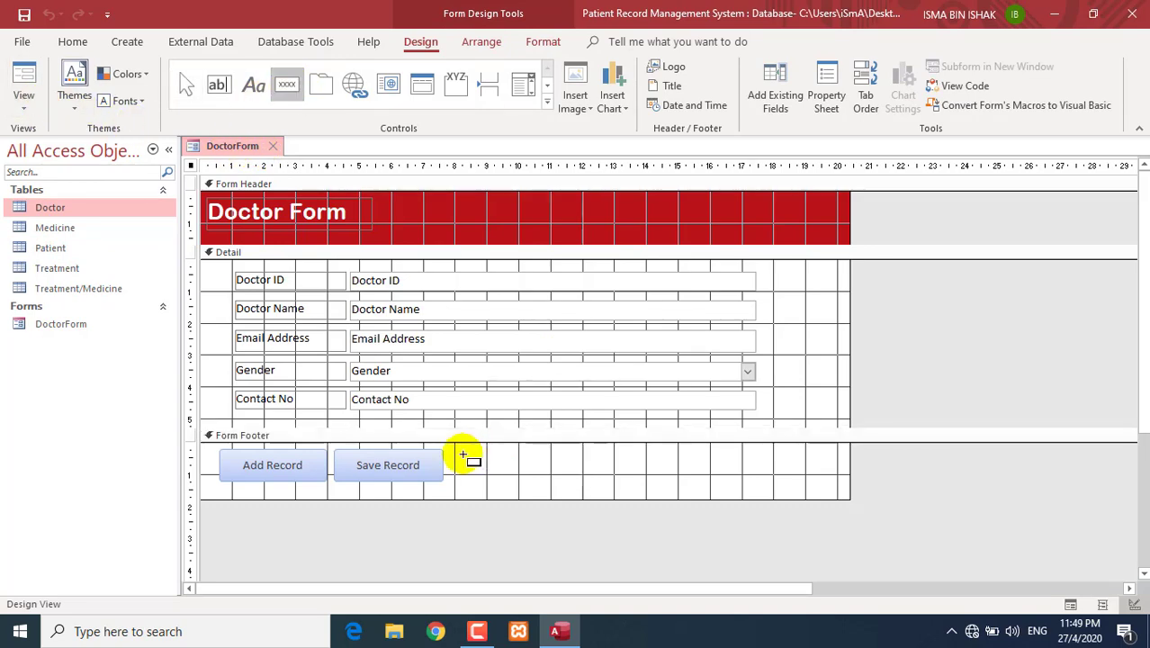
pyautogui.moveTo(461, 454); pyautogui.dragTo(586, 487)
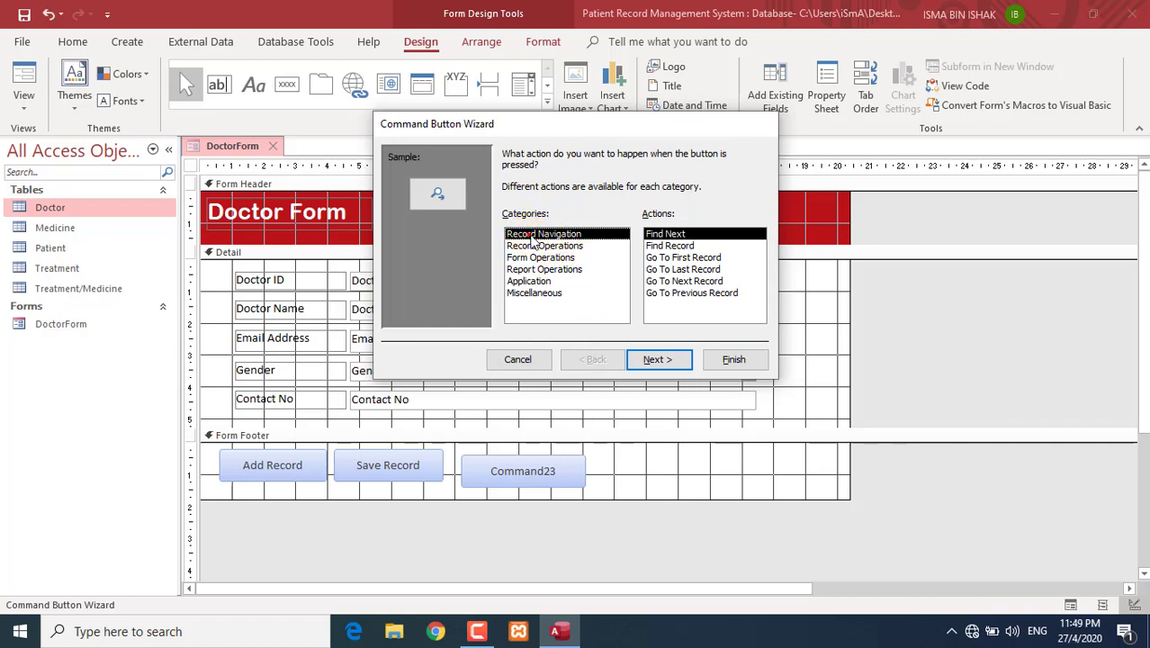
pyautogui.click(665, 245)
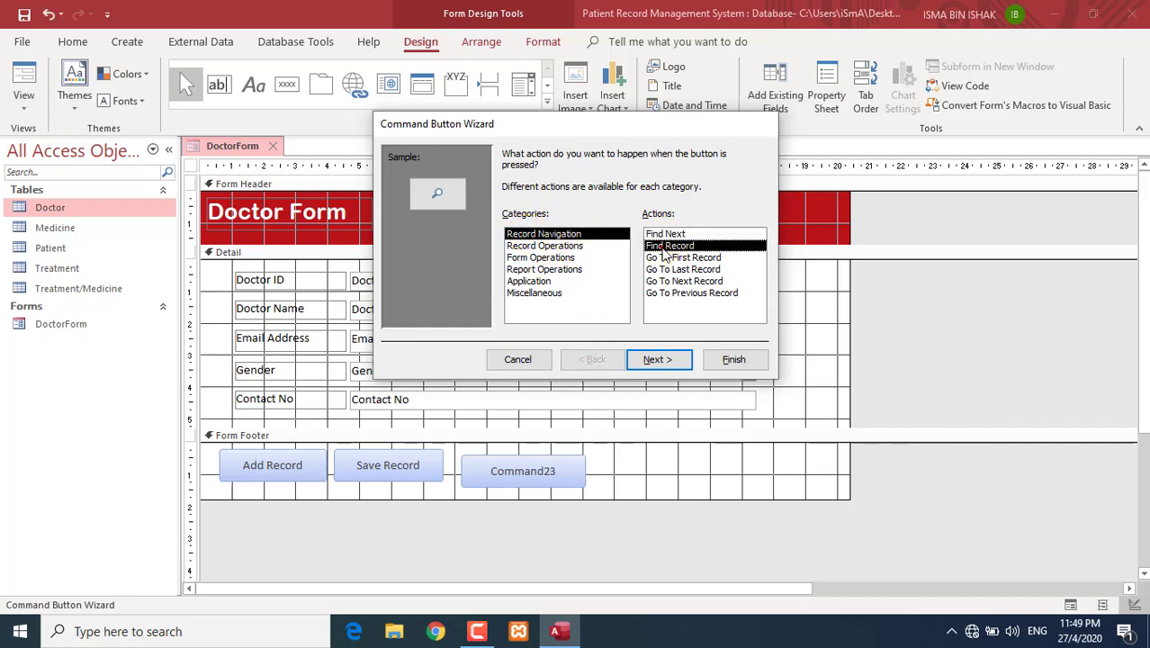
pyautogui.click(669, 358)
pyautogui.click(509, 222)
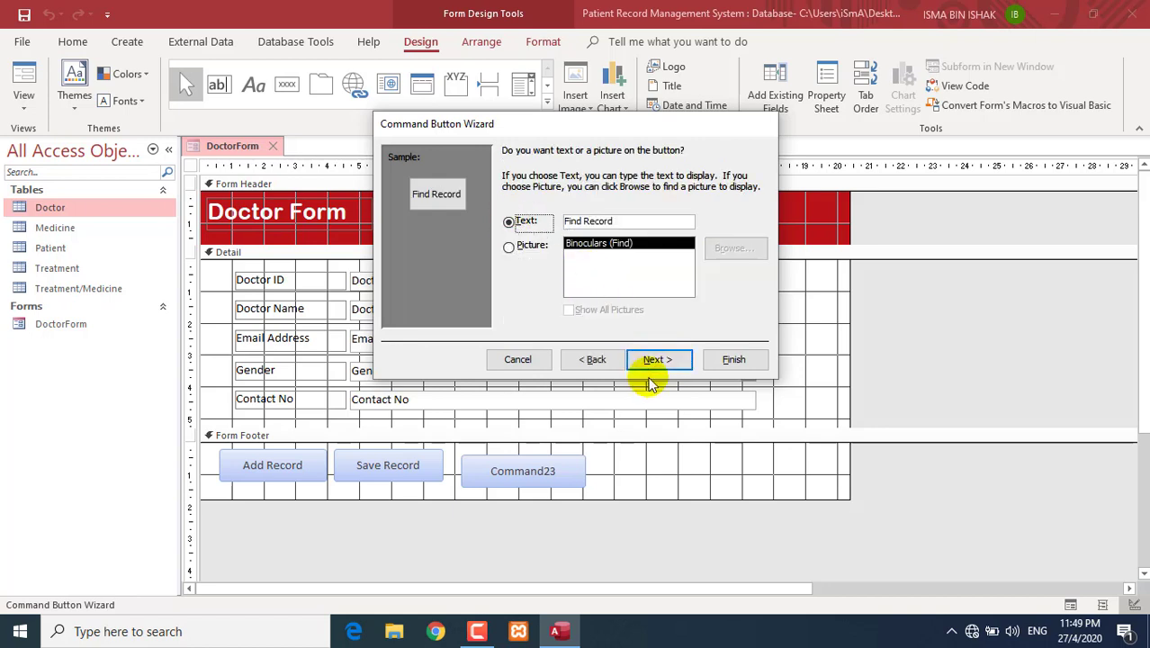
pyautogui.click(653, 360)
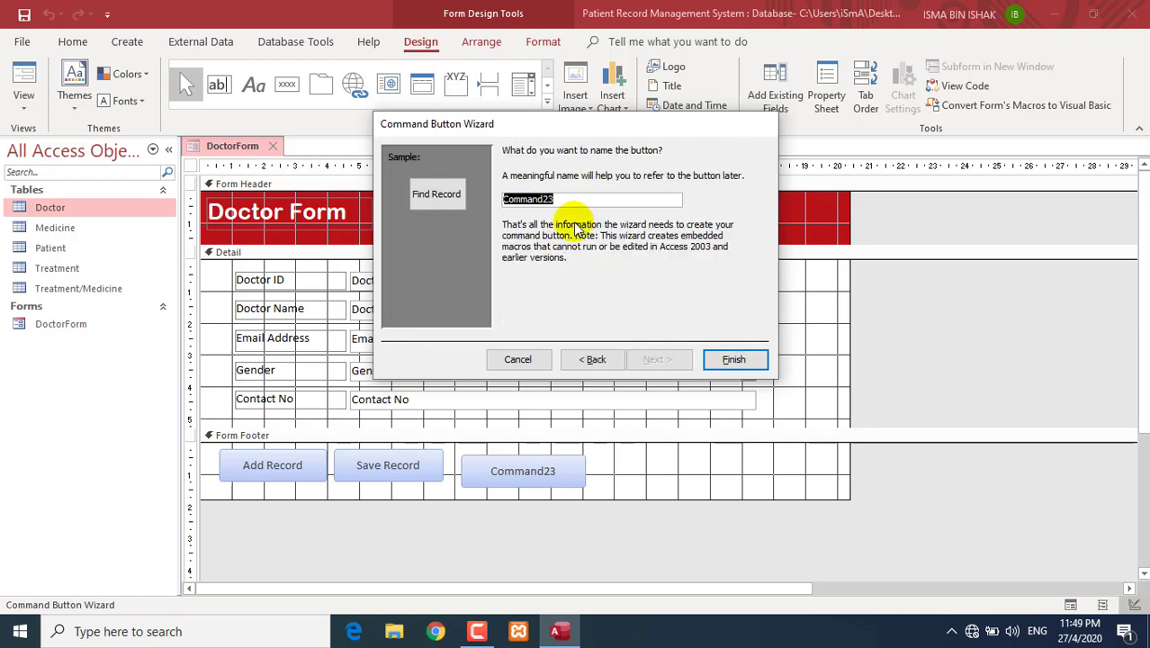
pyautogui.write('btnFind')
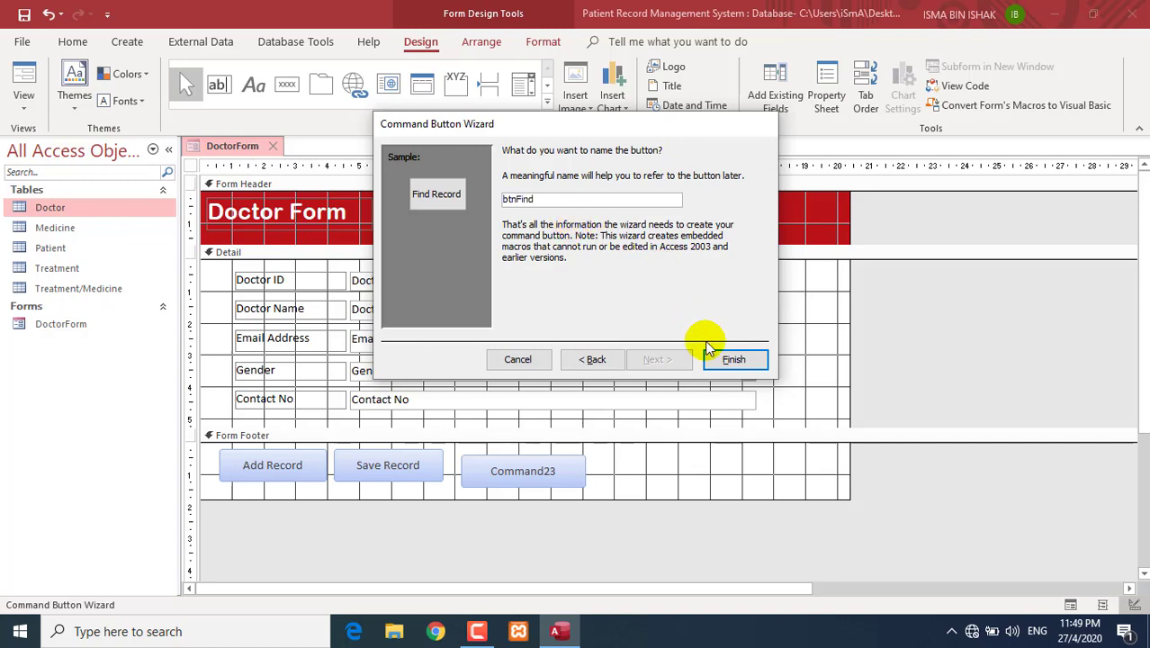
pyautogui.click(726, 358)
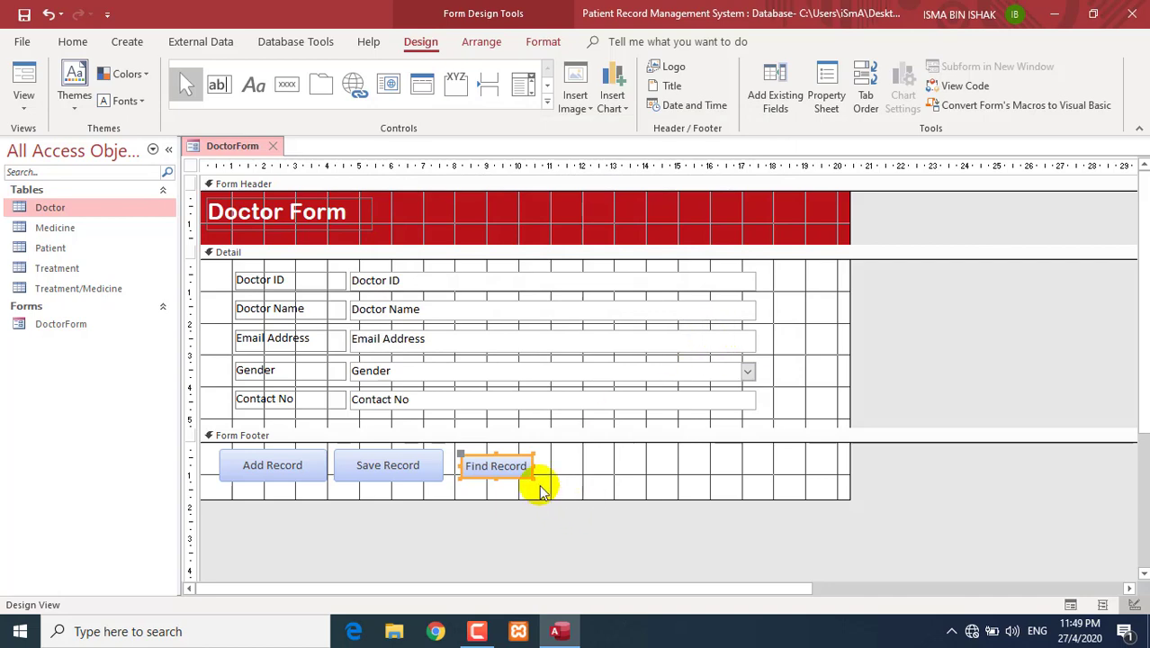
pyautogui.moveTo(534, 480); pyautogui.dragTo(557, 486)
# - In Form View, use Find Record to search for Doctor ID 0003, reaching record 3
pyautogui.click(587, 486)
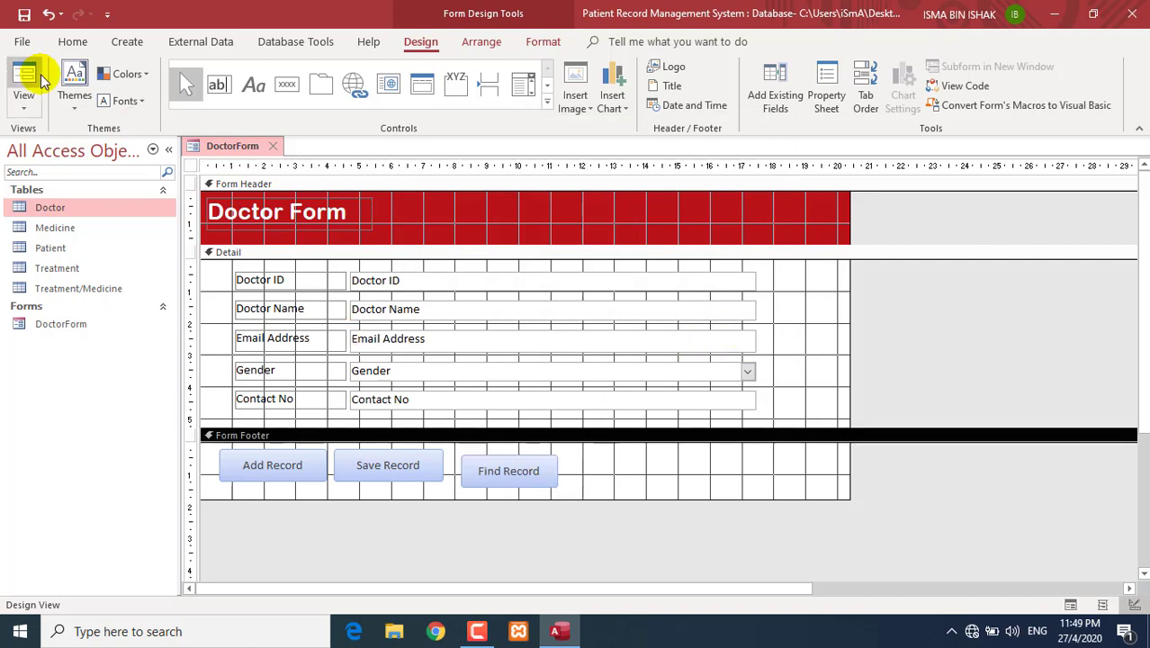
pyautogui.click(24, 99)
pyautogui.click(46, 135)
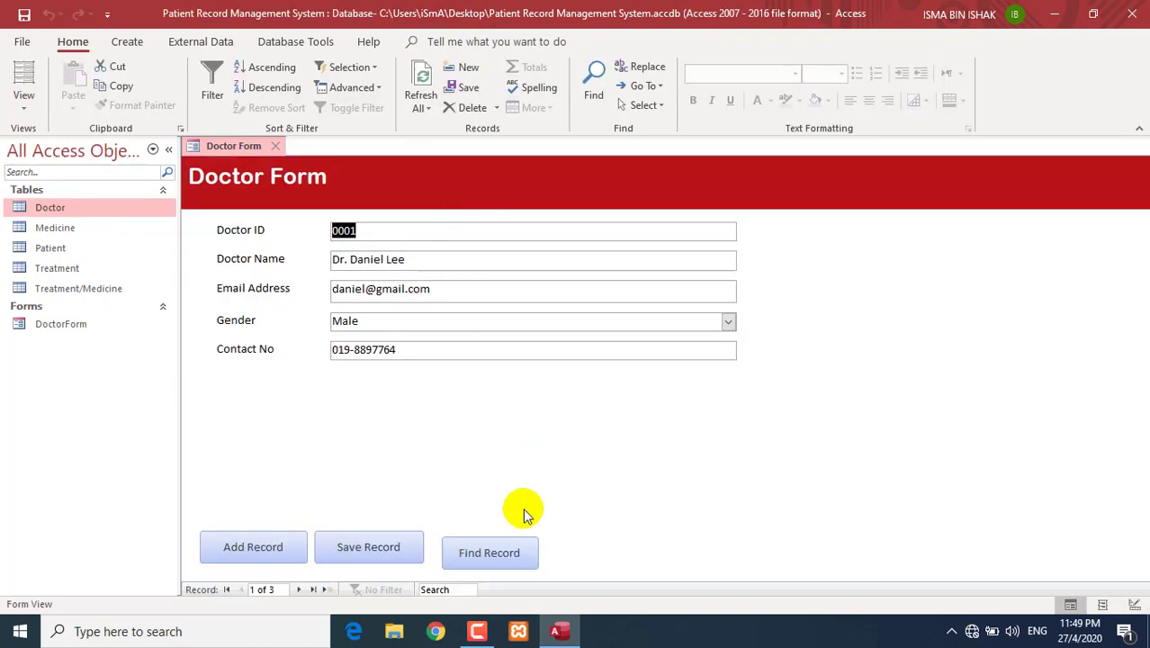
pyautogui.click(514, 556)
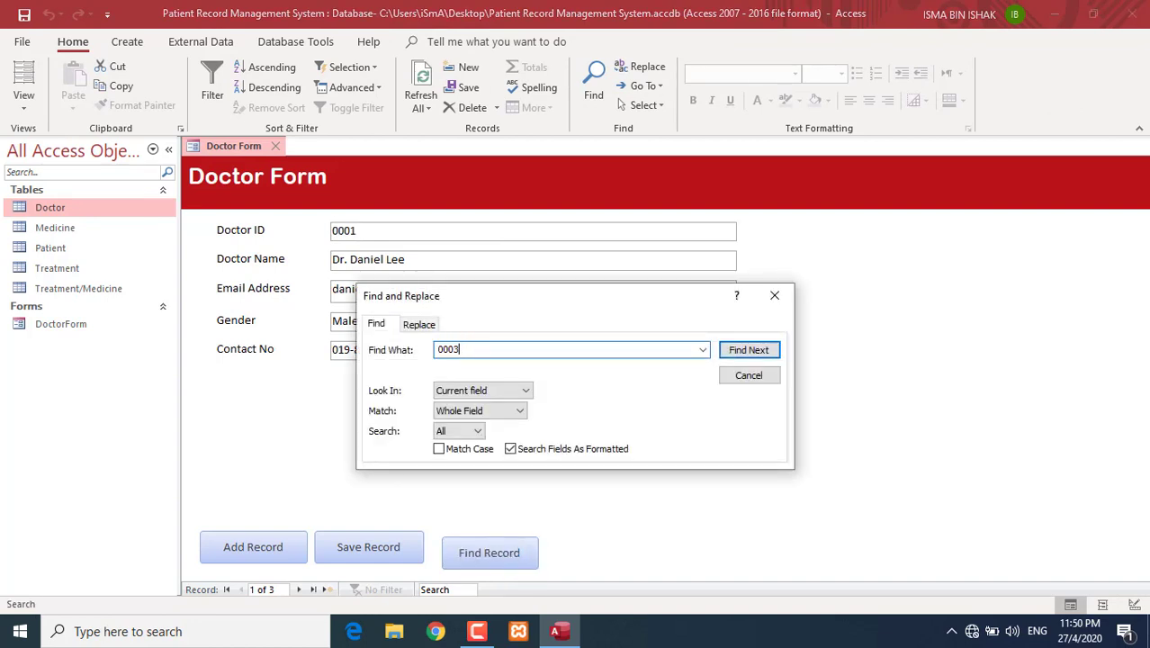
pyautogui.write('0003')
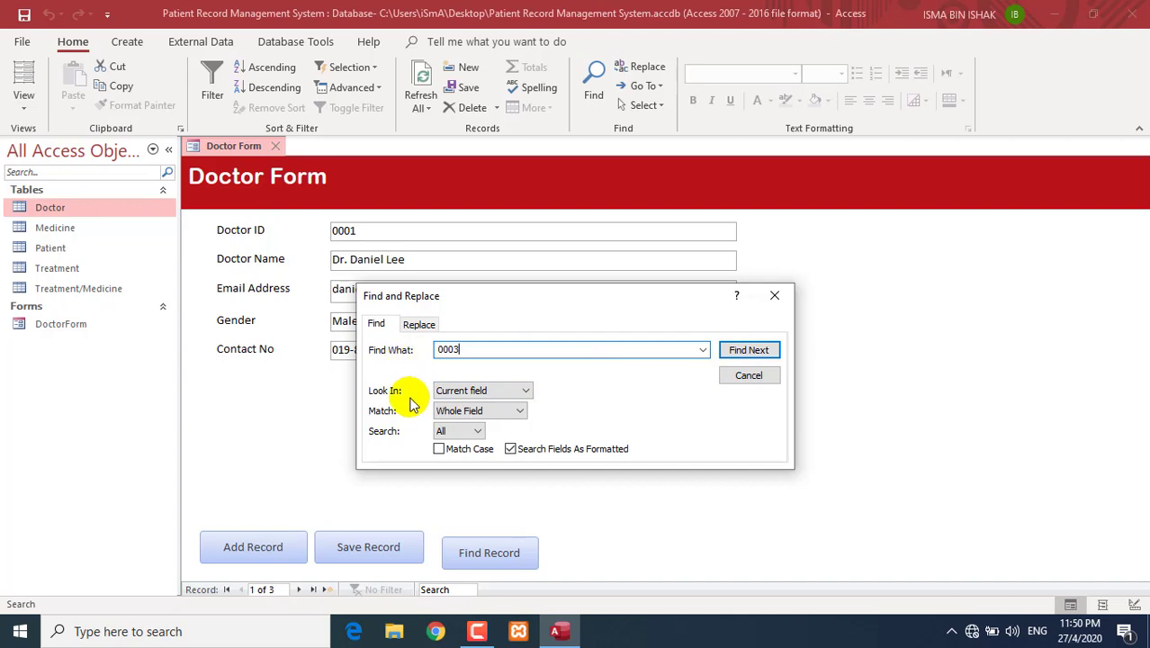
pyautogui.click(733, 351)
pyautogui.moveTo(479, 287); pyautogui.dragTo(774, 243)
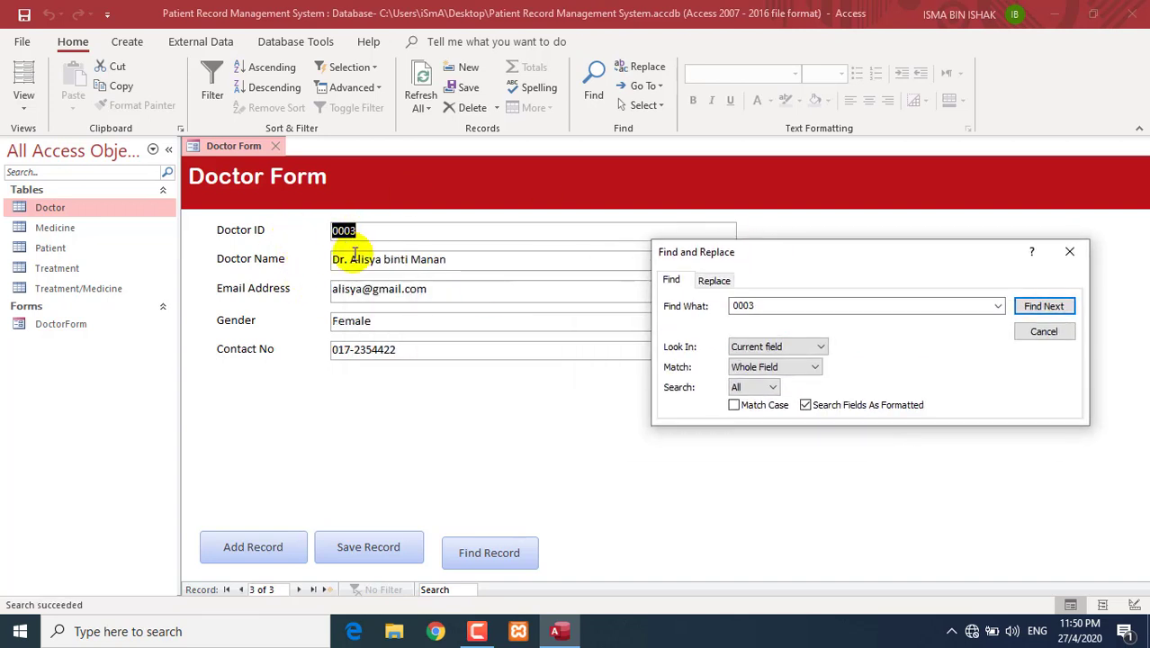
# - Set Look In to Current document and search for Ali, which is not found
pyautogui.click(763, 347)
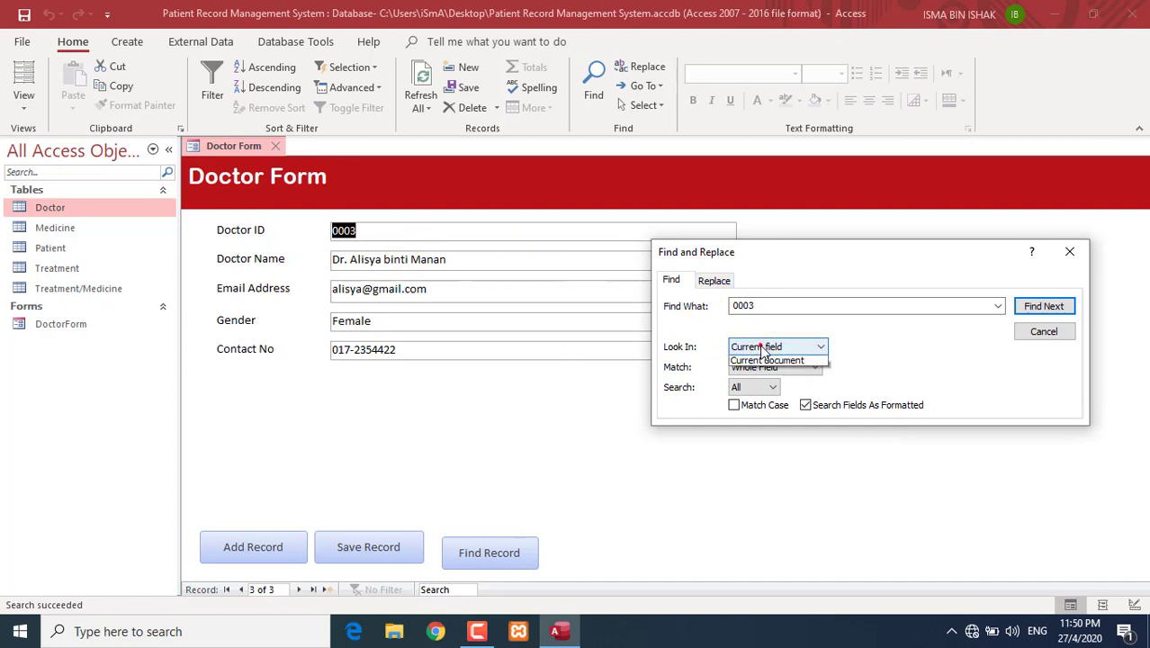
pyautogui.click(767, 373)
pyautogui.doubleClick(763, 306)
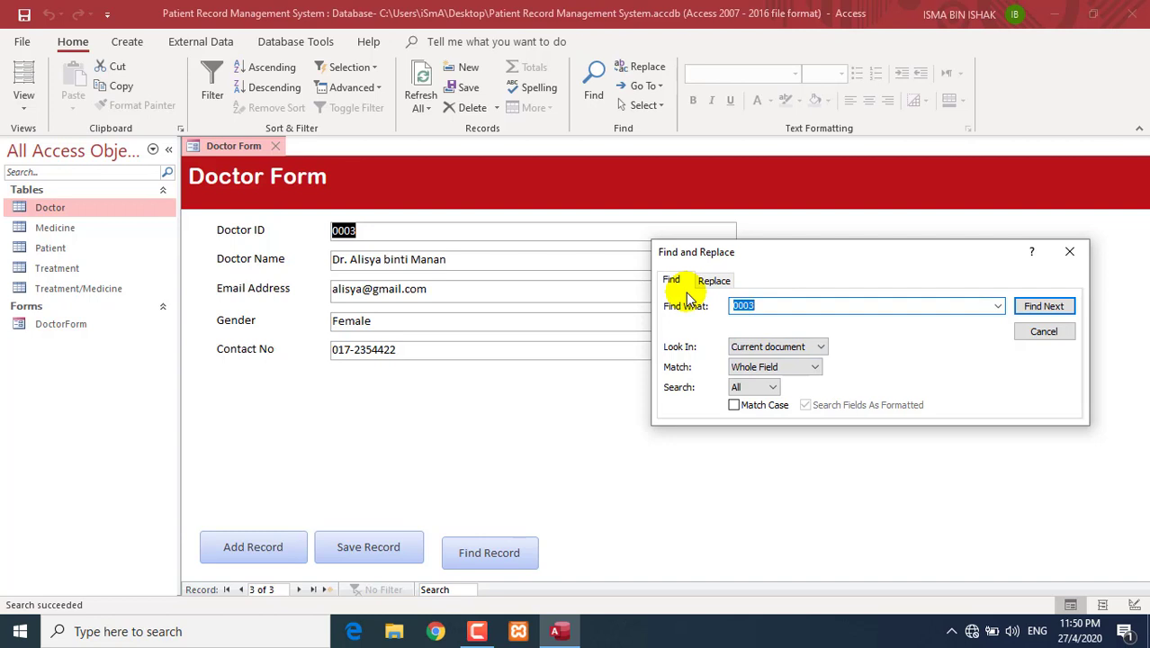
pyautogui.click(1042, 306)
pyautogui.click(594, 365)
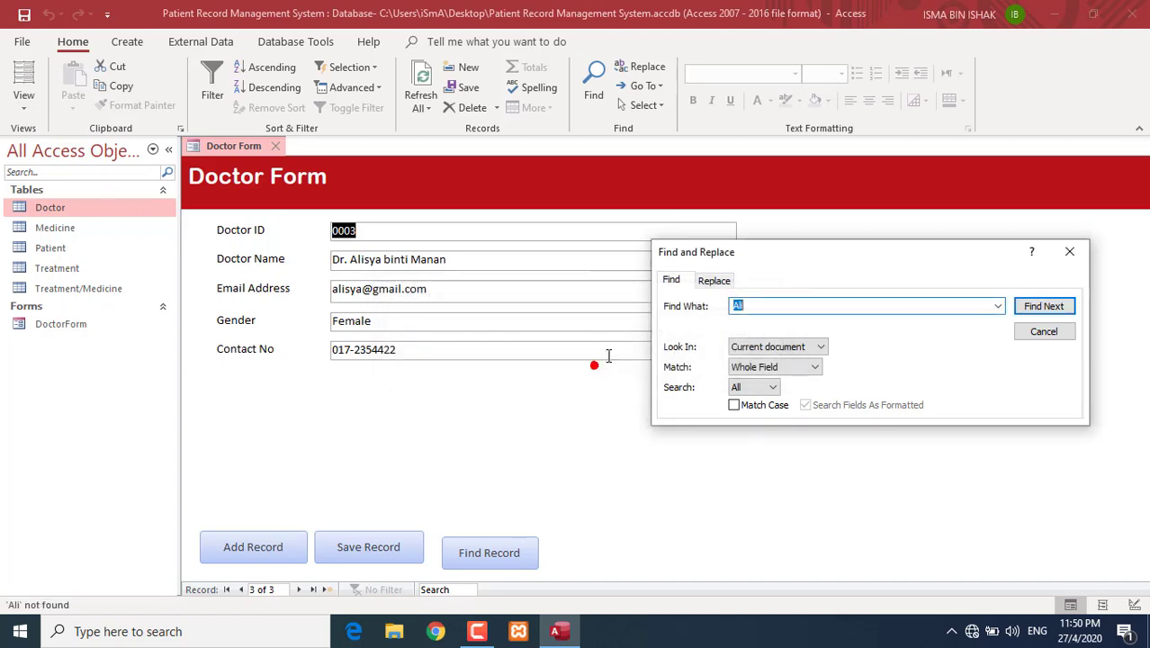
# - Switch Match to Any Part of Field and repeat the searches for Ali
pyautogui.click(805, 371)
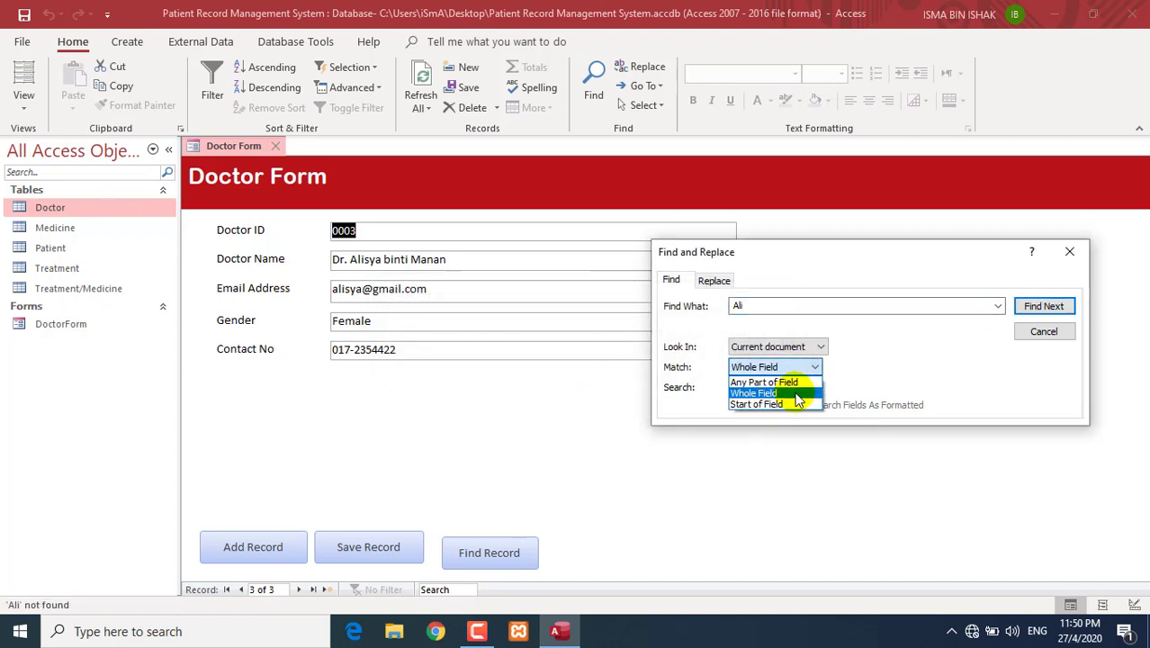
pyautogui.click(797, 393)
pyautogui.click(750, 306)
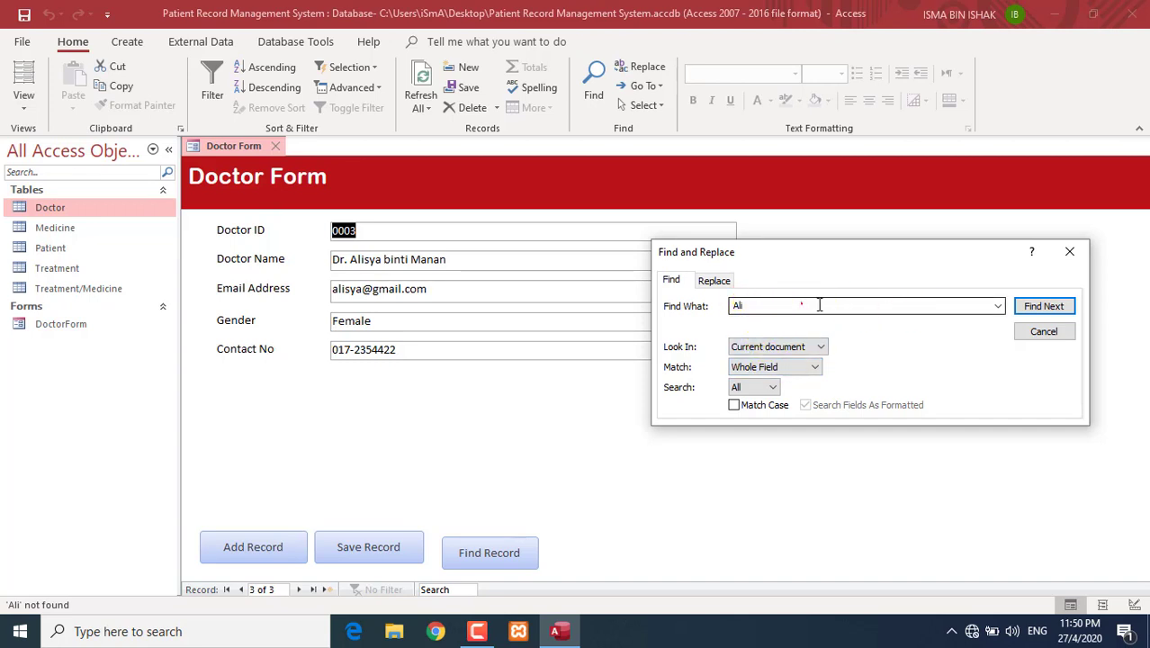
pyautogui.click(812, 367)
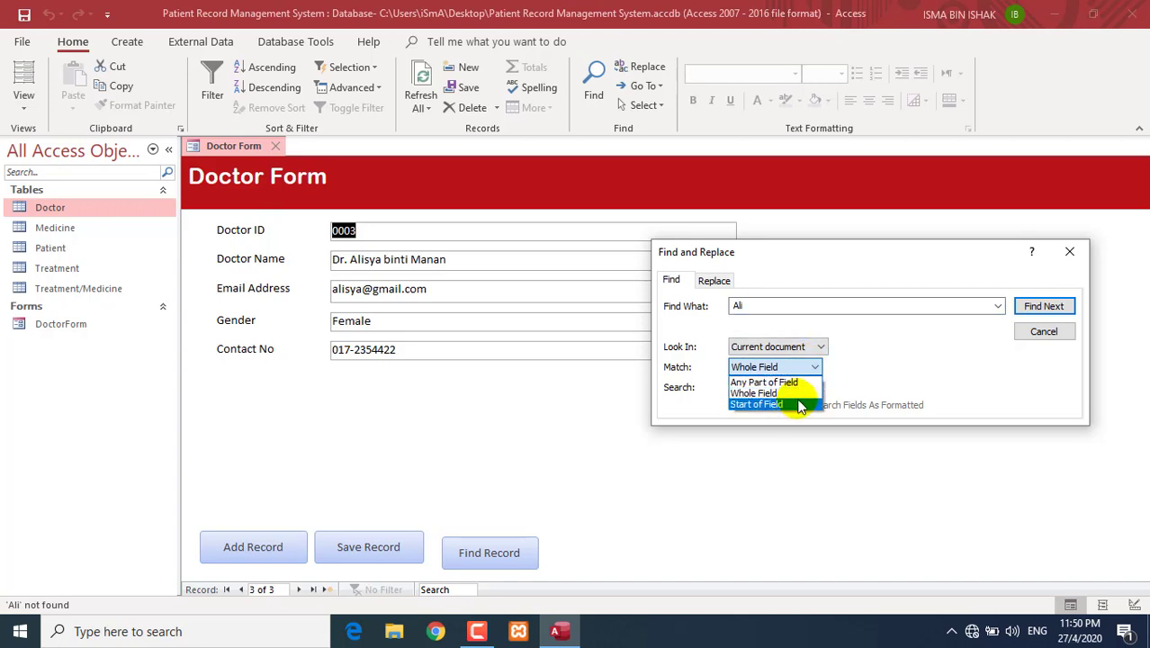
pyautogui.click(790, 382)
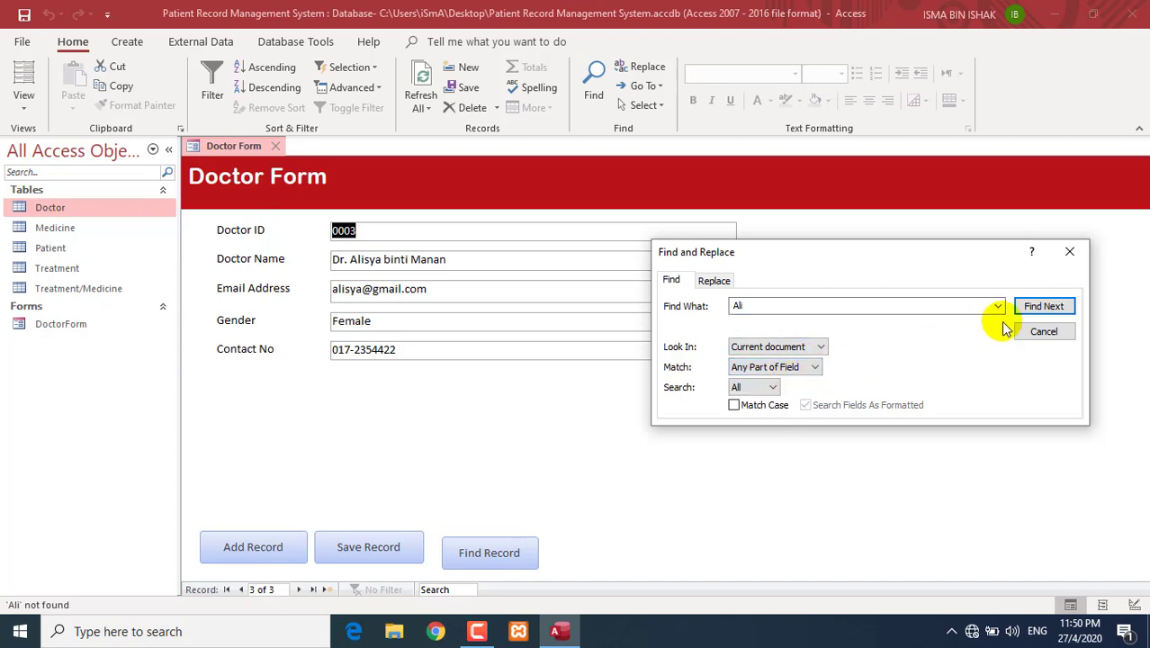
pyautogui.click(1034, 307)
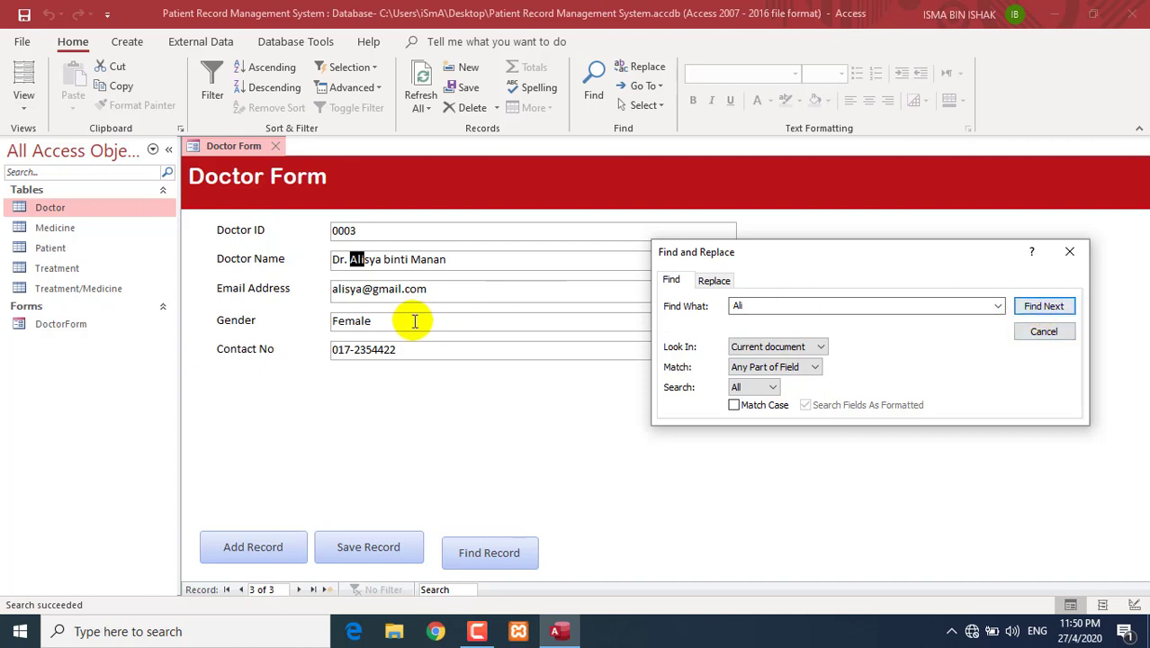
pyautogui.click(1034, 307)
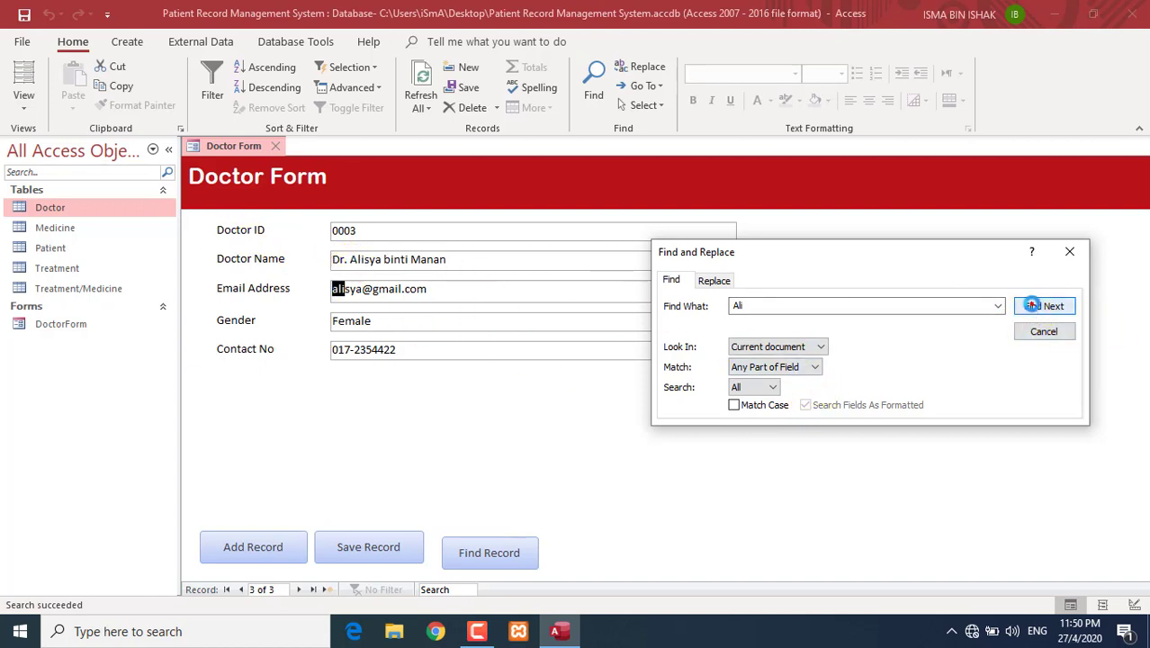
pyautogui.click(1032, 306)
pyautogui.click(583, 359)
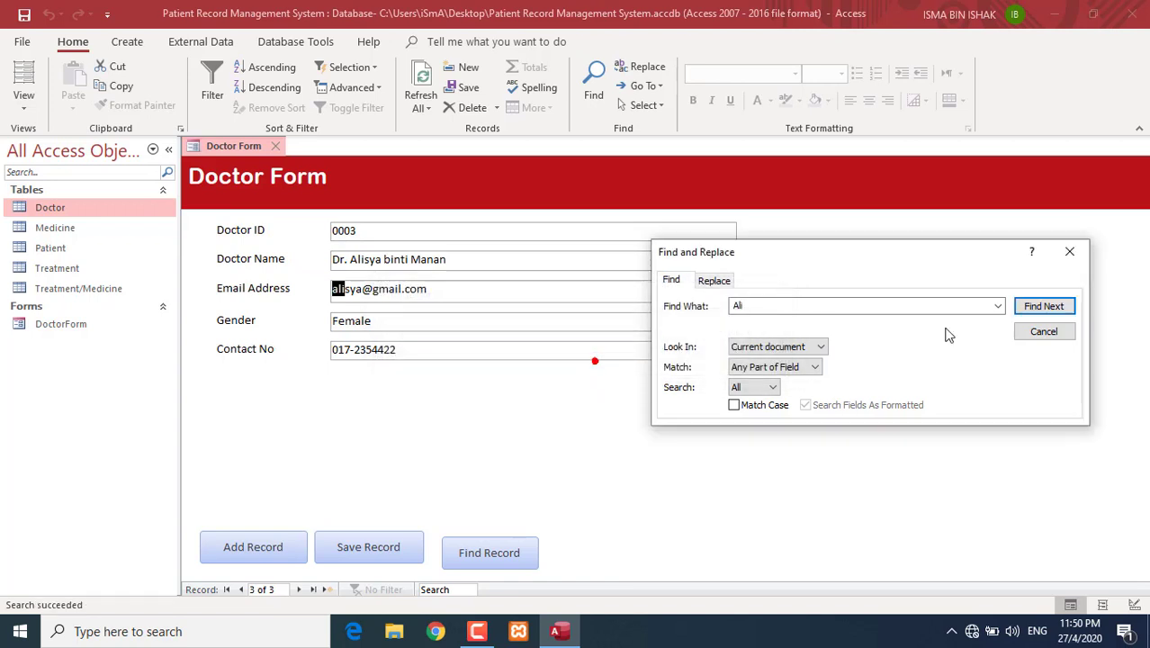
pyautogui.click(1044, 307)
pyautogui.click(569, 359)
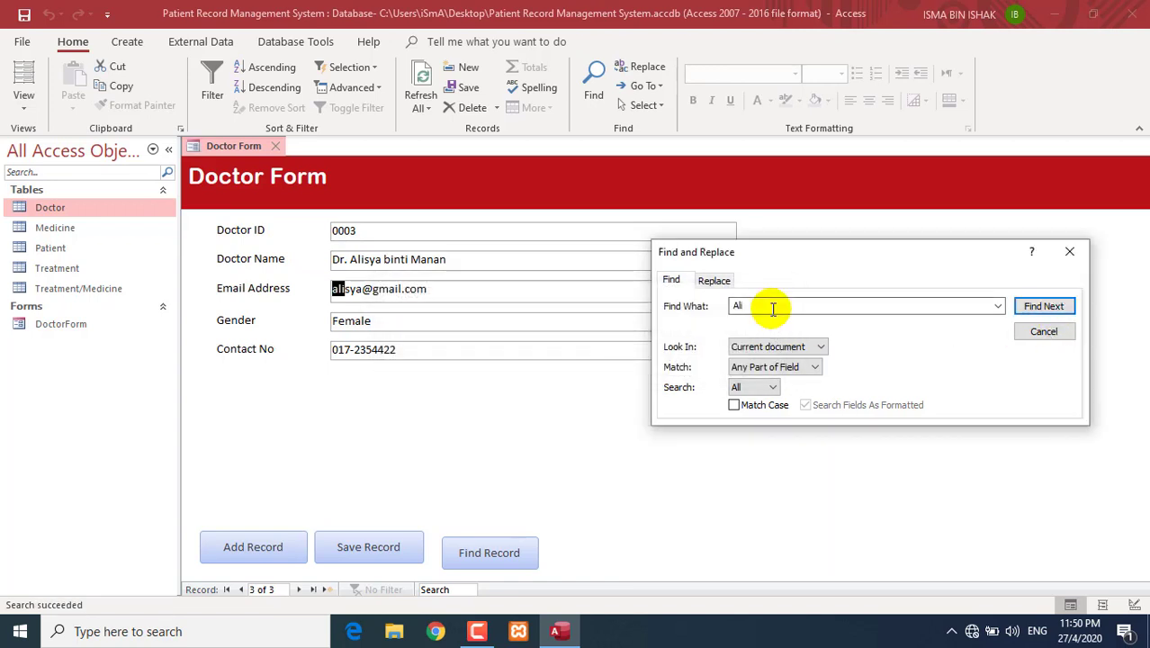
# - Replace Ali with a new name search term and find the matching doctor record
pyautogui.moveTo(771, 307); pyautogui.dragTo(711, 309)
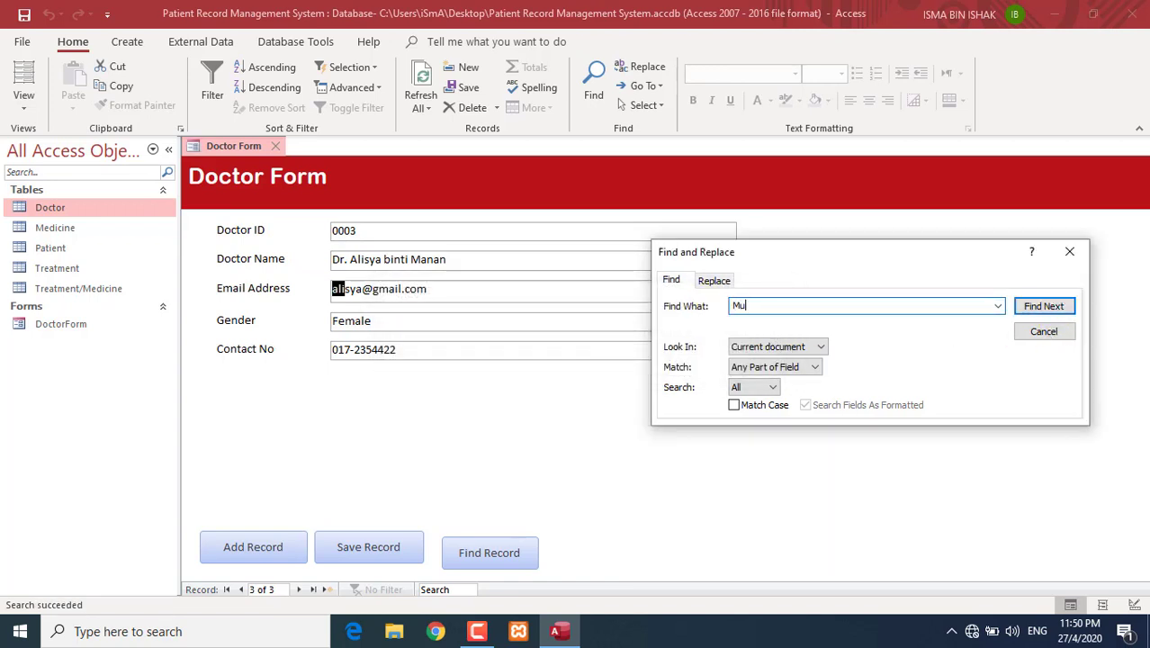
pyautogui.write('Mu')
pyautogui.press('BackSpace')
pyautogui.press('BackSpace')
pyautogui.click(1043, 306)
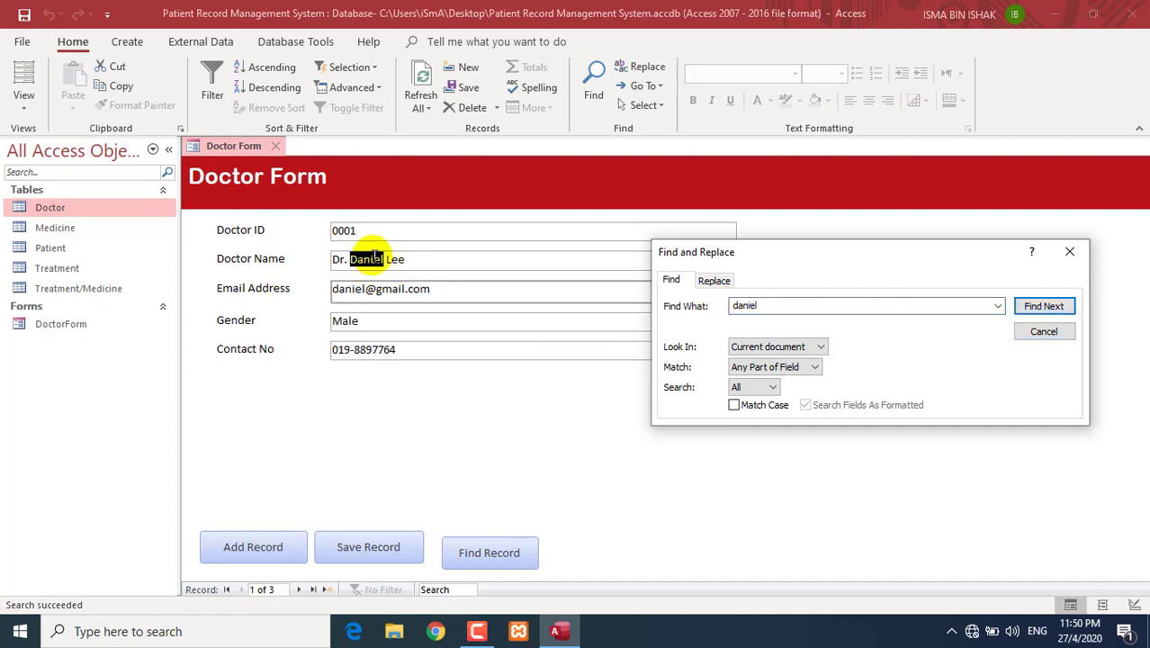
pyautogui.click(529, 443)
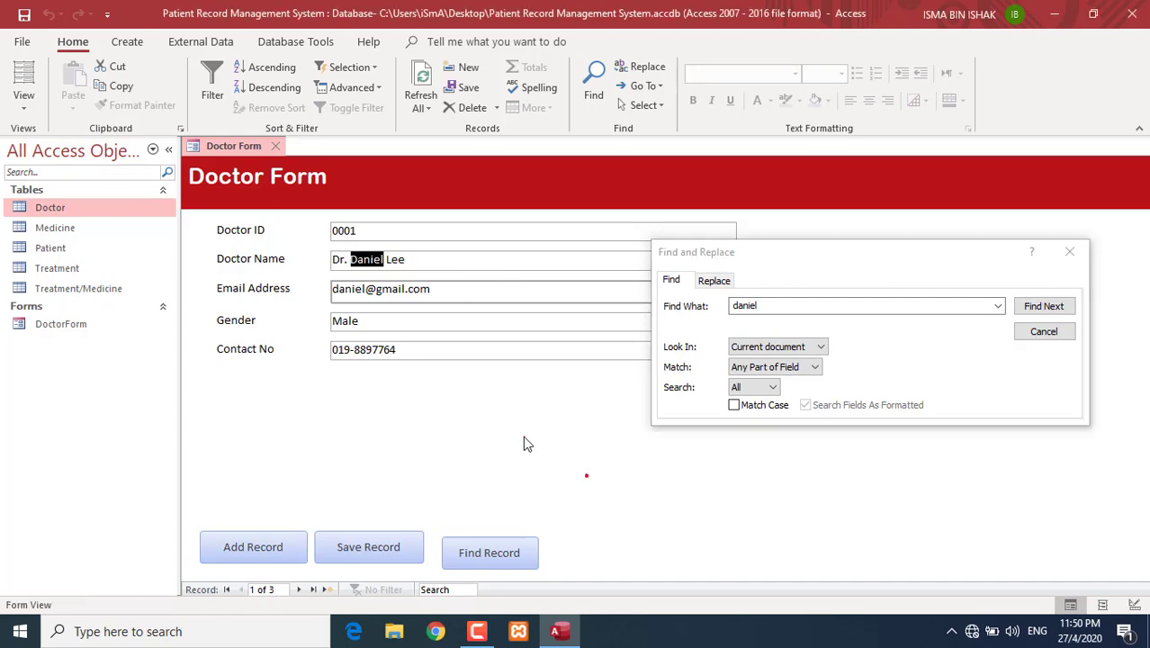
pyautogui.click(27, 110)
# - In Design View, add a Delete Record text button beside Find Record via the wizard
pyautogui.click(30, 213)
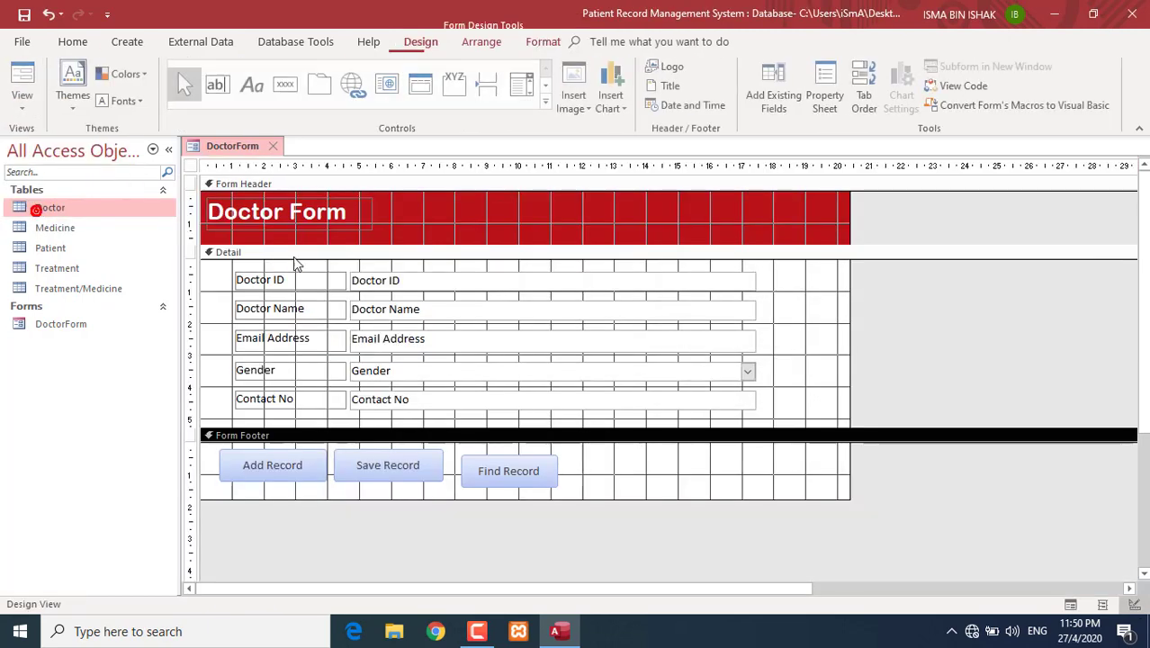
pyautogui.click(482, 473)
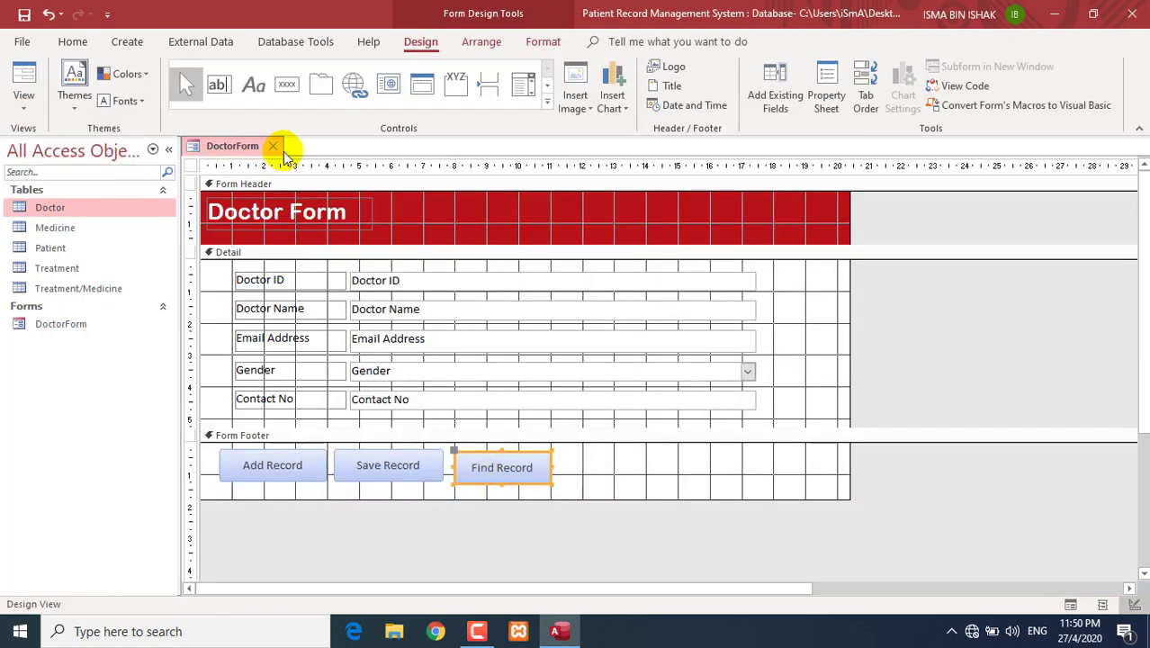
pyautogui.click(300, 84)
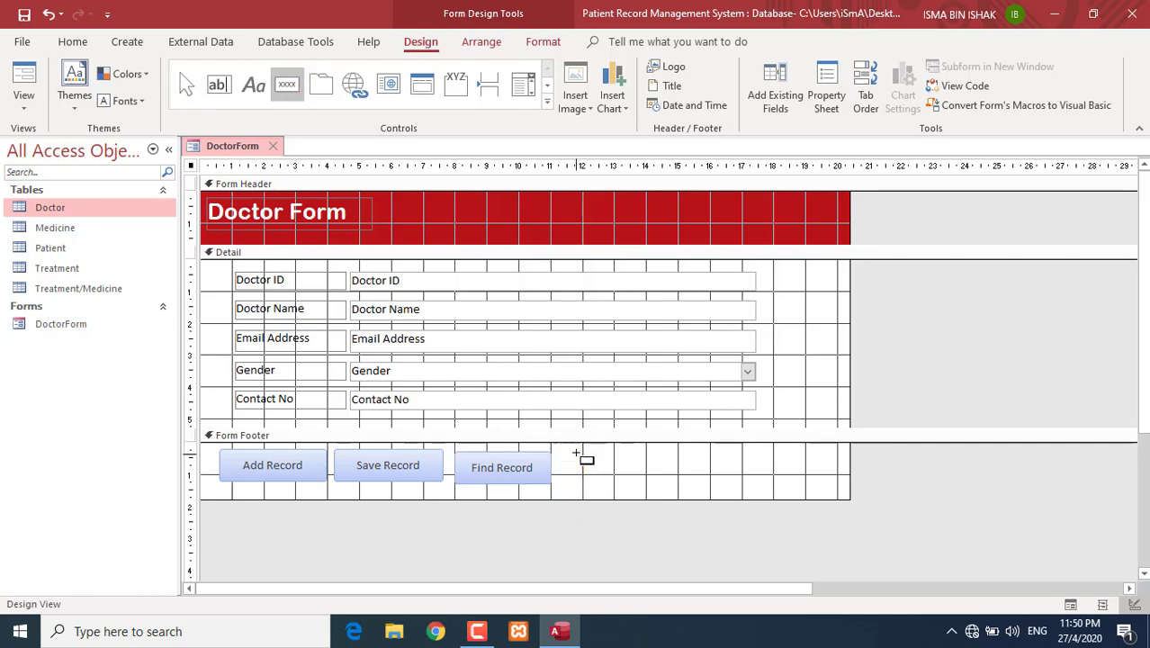
pyautogui.moveTo(577, 452); pyautogui.dragTo(683, 482)
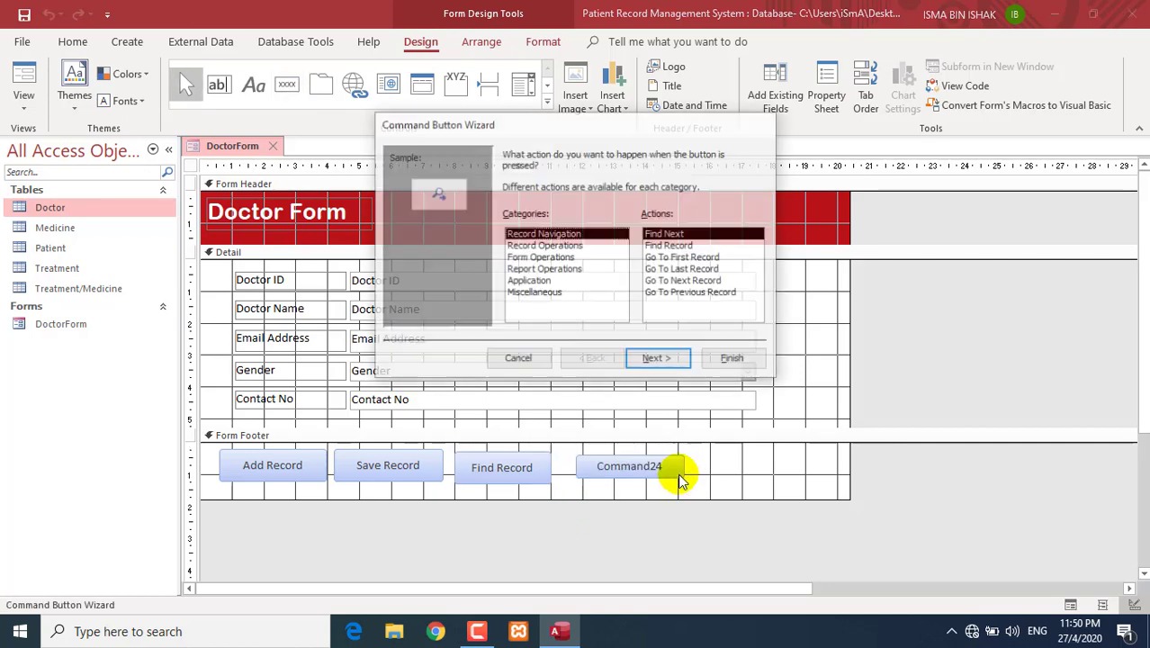
pyautogui.click(546, 246)
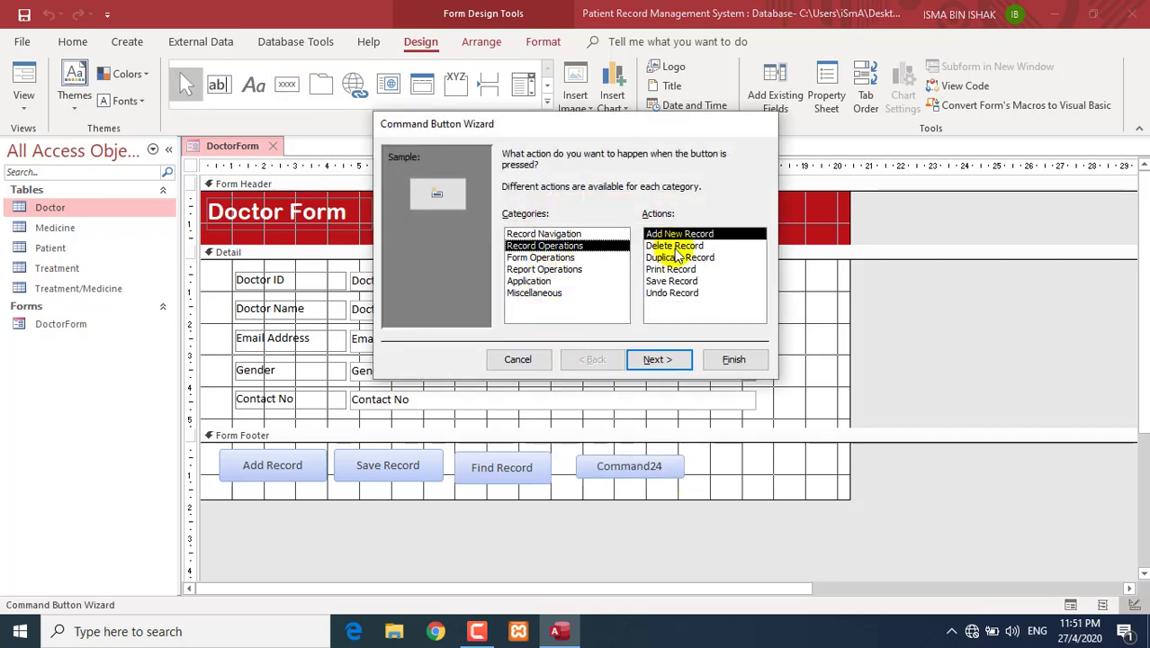
pyautogui.click(676, 248)
pyautogui.click(657, 358)
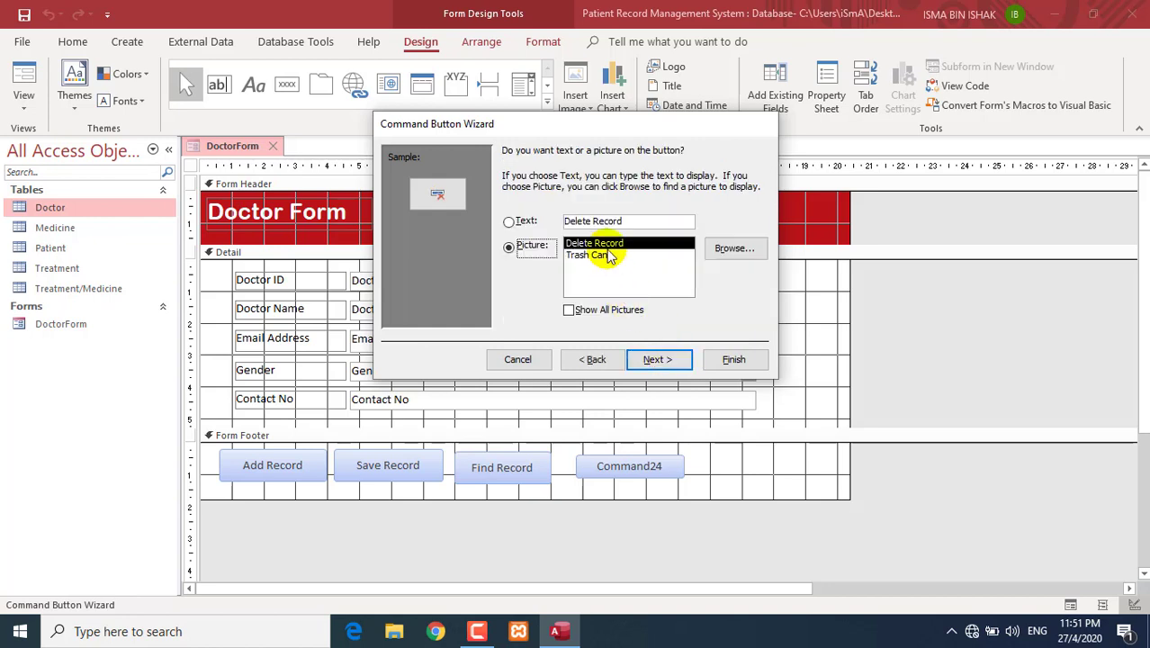
pyautogui.click(509, 221)
pyautogui.click(648, 361)
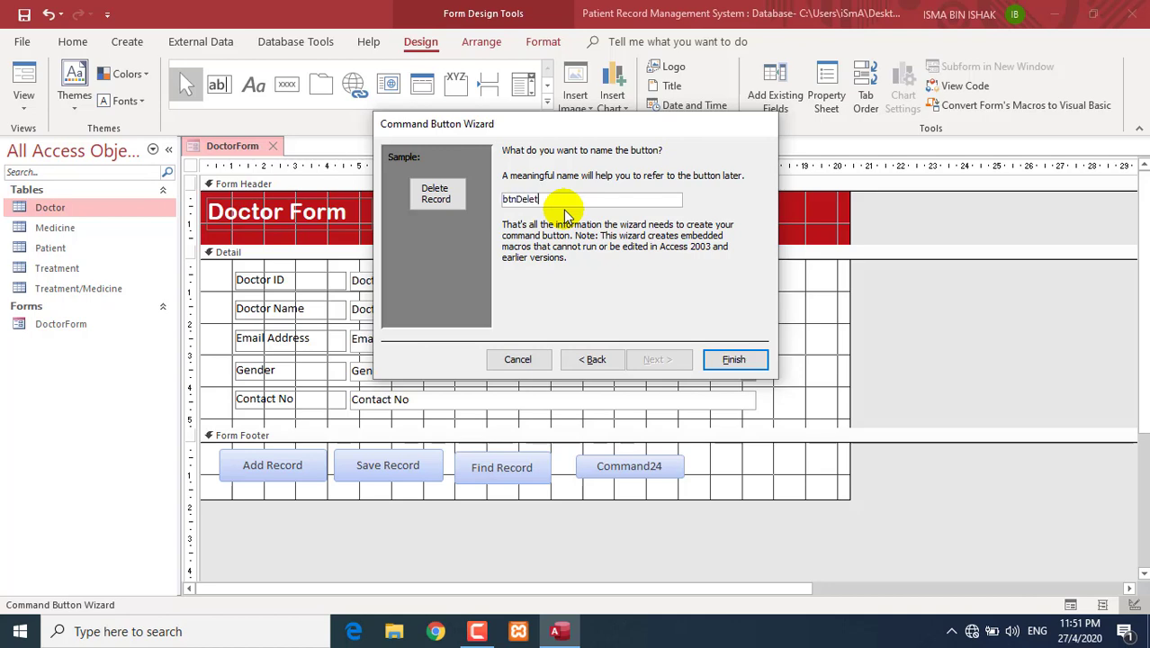
pyautogui.click(711, 361)
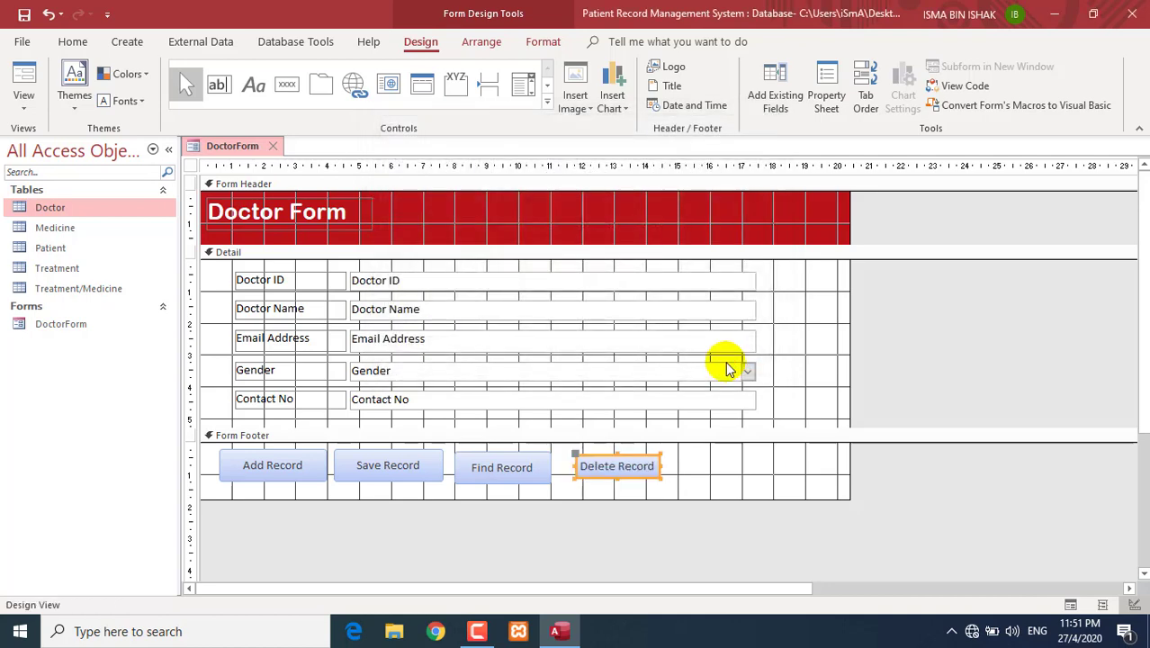
# - Enlarge the Delete Record button and switch the form to Form View
pyautogui.moveTo(660, 476); pyautogui.dragTo(670, 486)
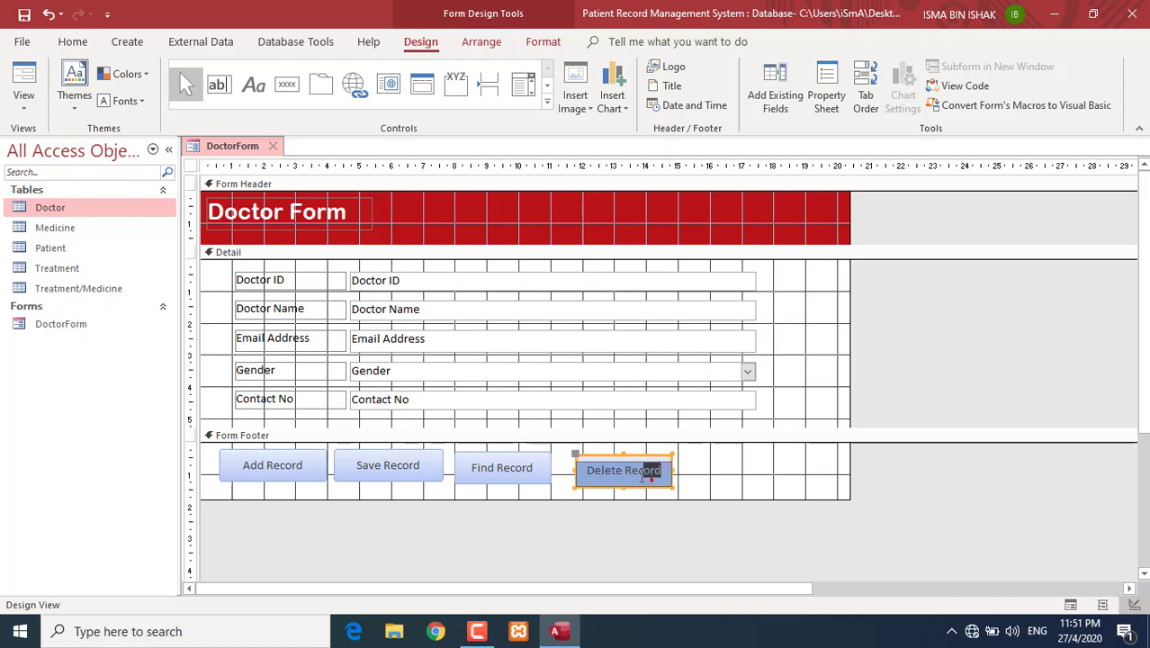
pyautogui.click(675, 479)
pyautogui.click(657, 480)
pyautogui.click(698, 480)
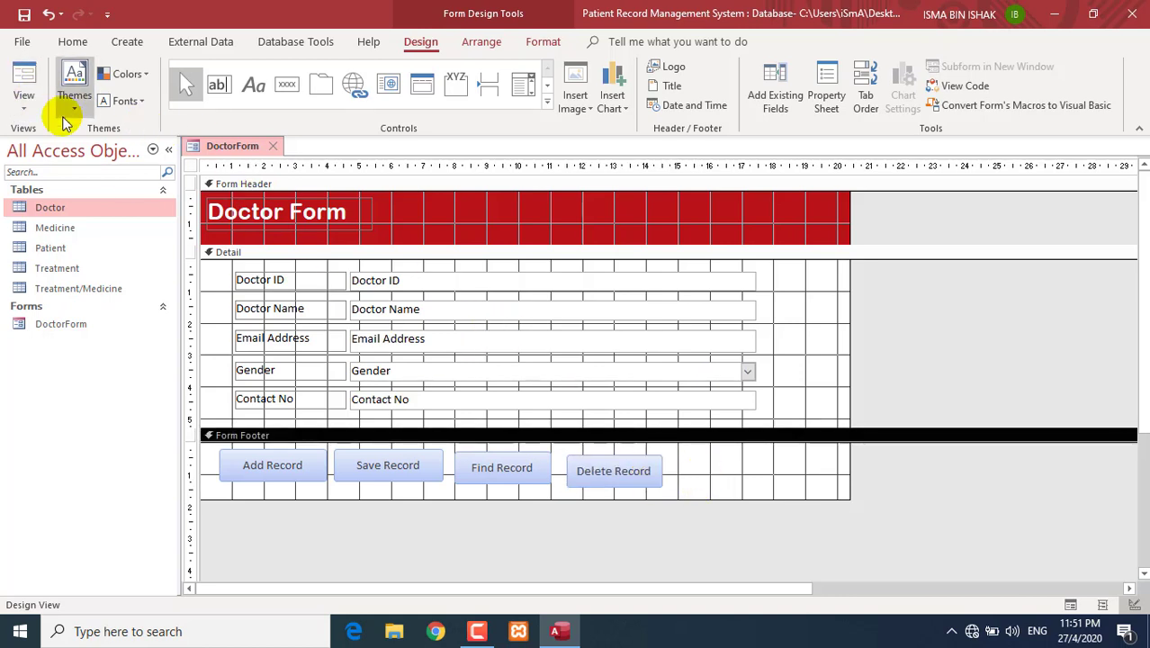
pyautogui.click(21, 91)
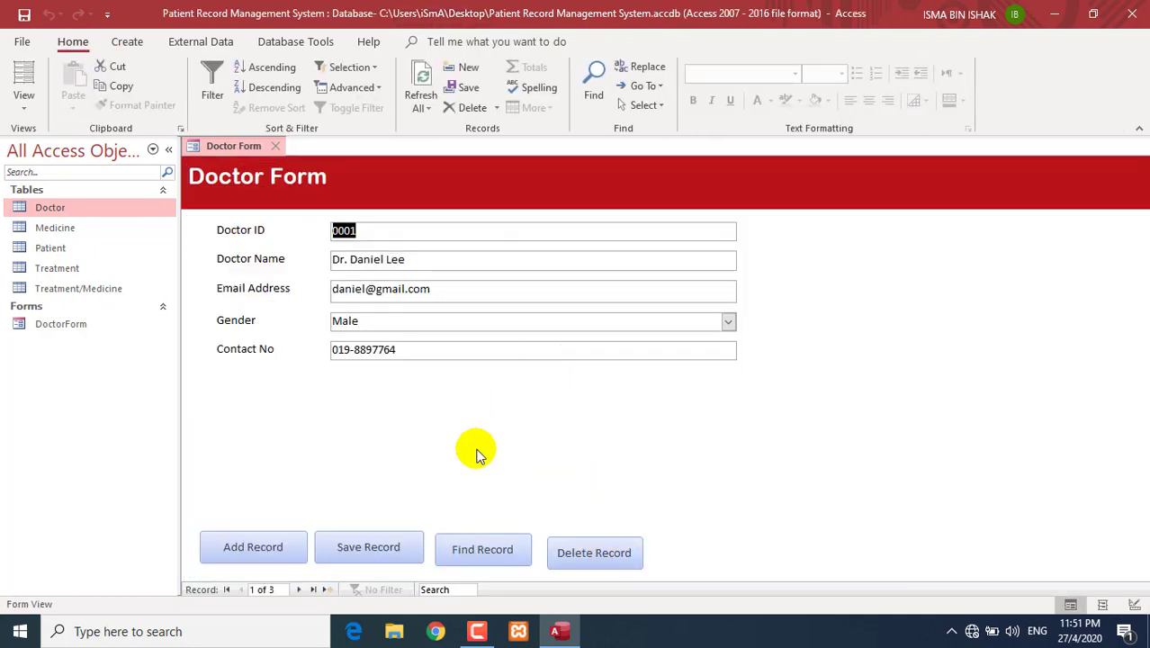
# - Go to record 3 and delete it, cancelling the first prompt then confirming
pyautogui.click(325, 589)
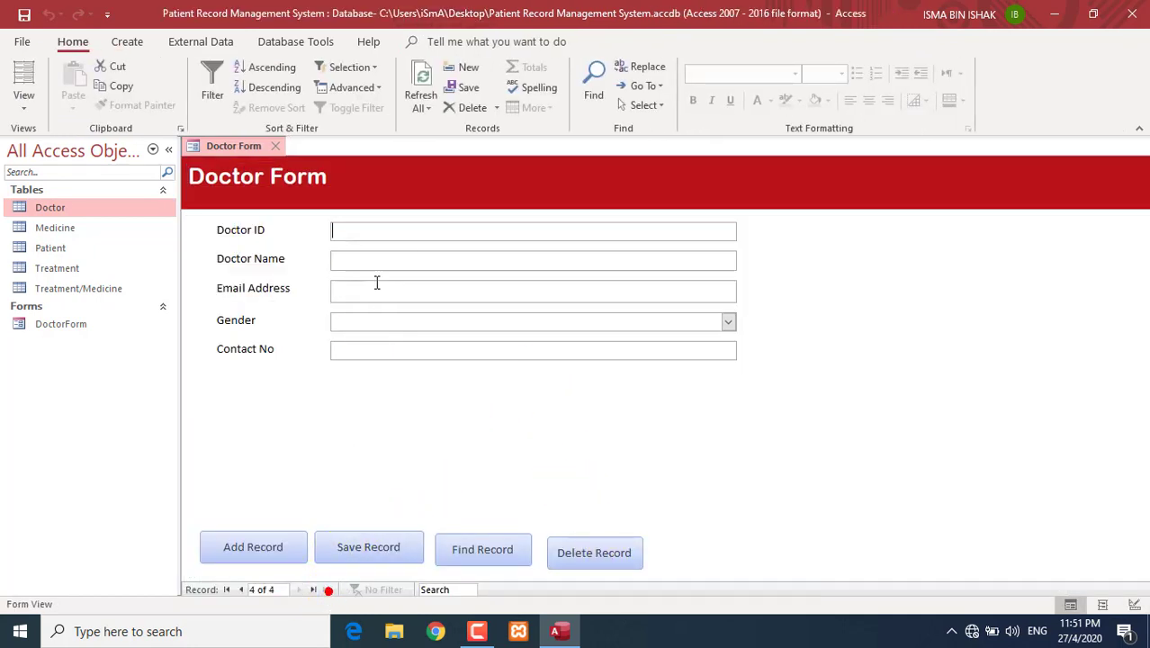
pyautogui.click(241, 589)
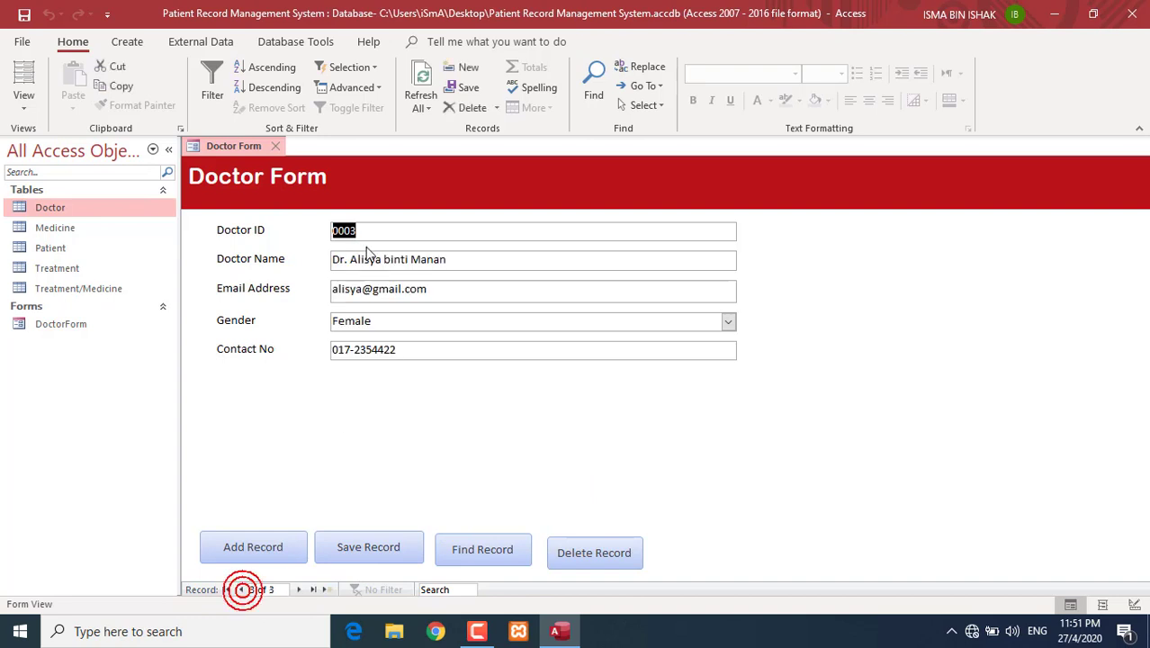
pyautogui.click(617, 559)
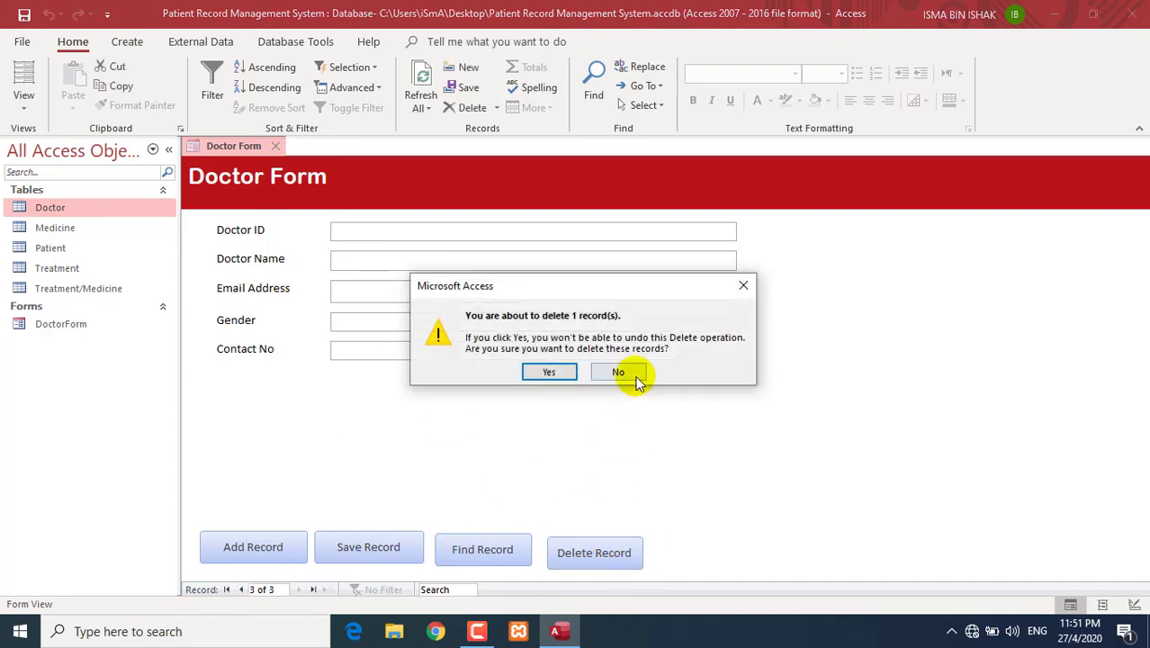
pyautogui.click(630, 373)
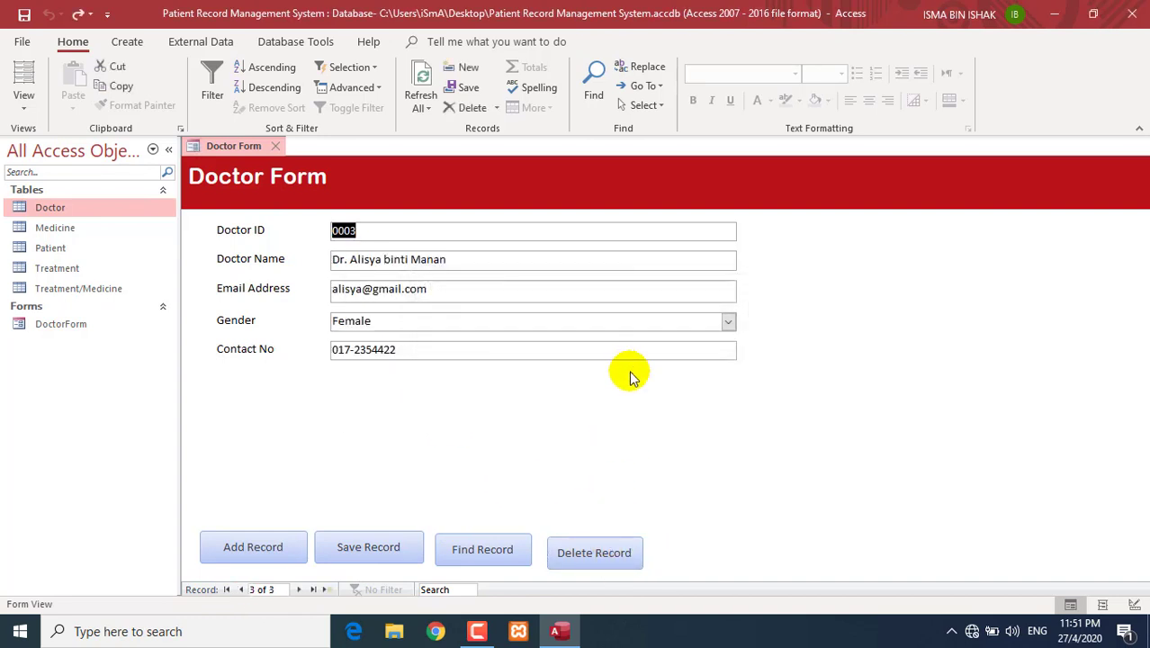
pyautogui.click(616, 551)
pyautogui.click(569, 374)
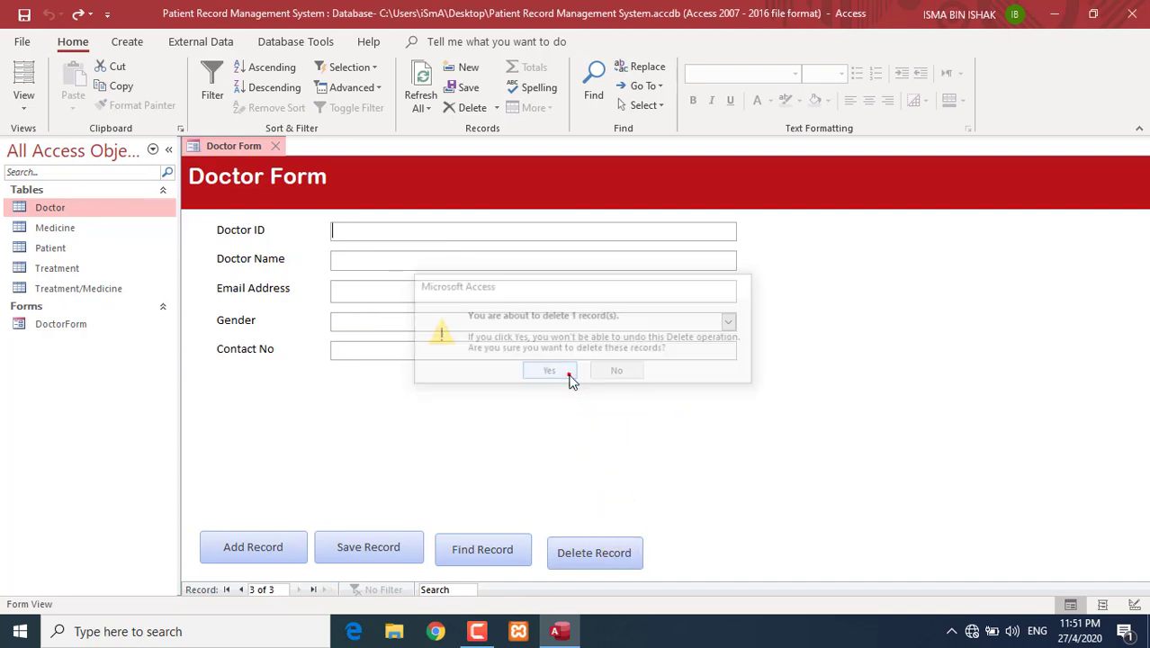
# - Browse the remaining doctor records to confirm only two are left
pyautogui.click(241, 590)
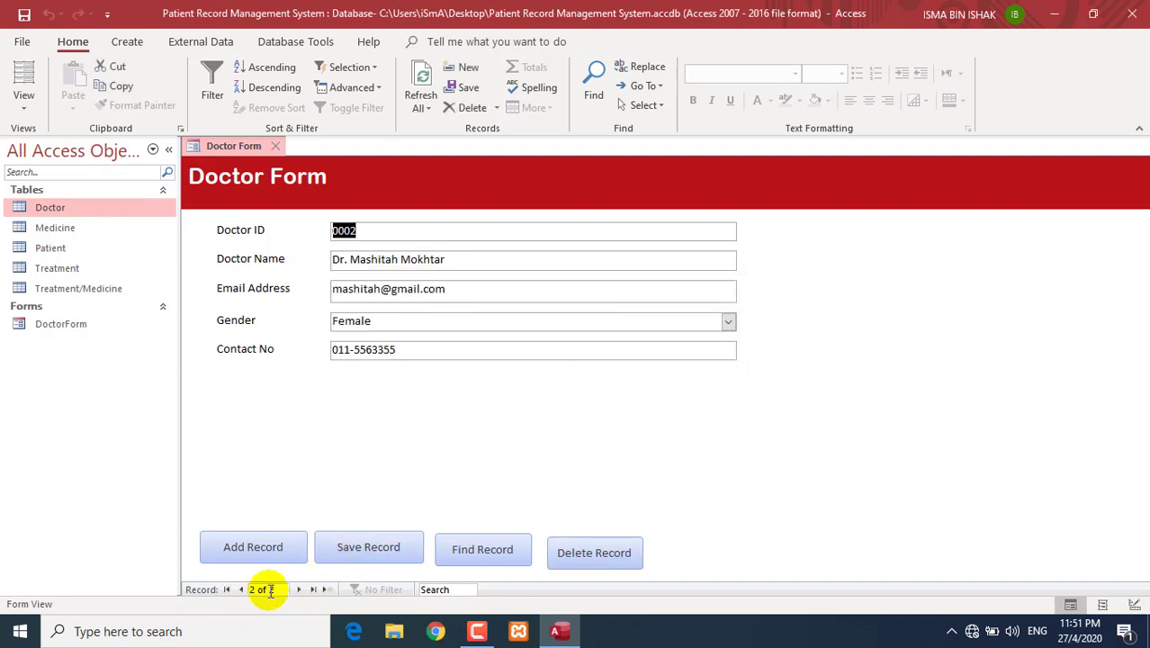
pyautogui.click(299, 590)
pyautogui.click(241, 590)
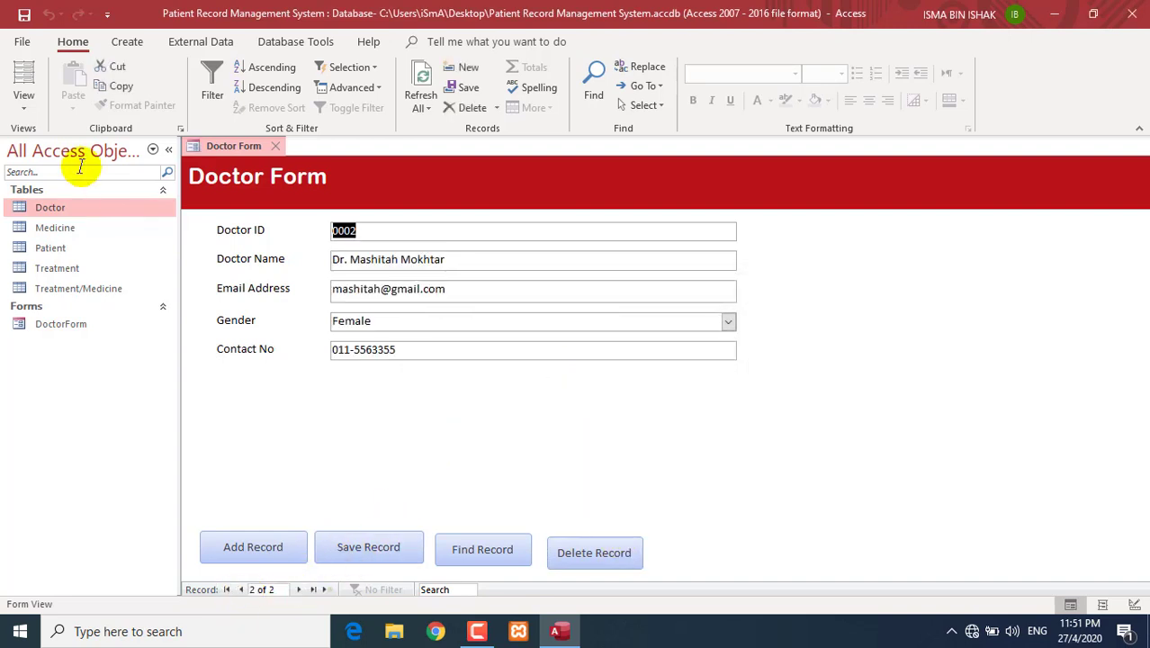
pyautogui.click(36, 113)
# - In Design View, add a Close Form text button right of Delete Record and enlarge it
pyautogui.click(32, 209)
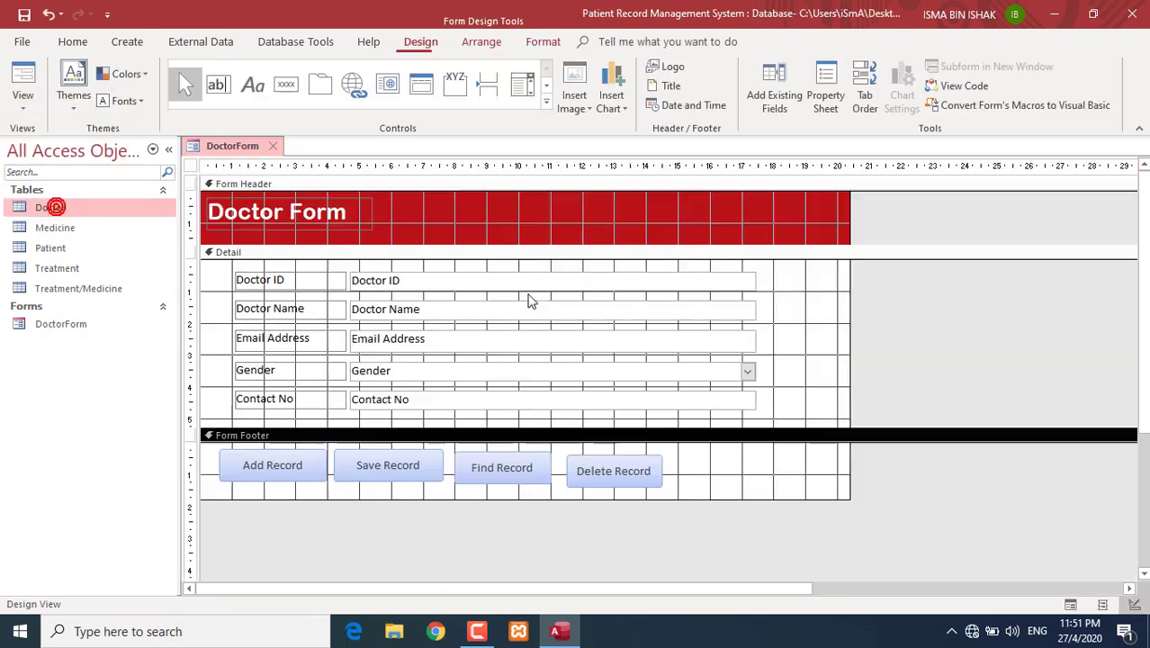
pyautogui.click(15, 91)
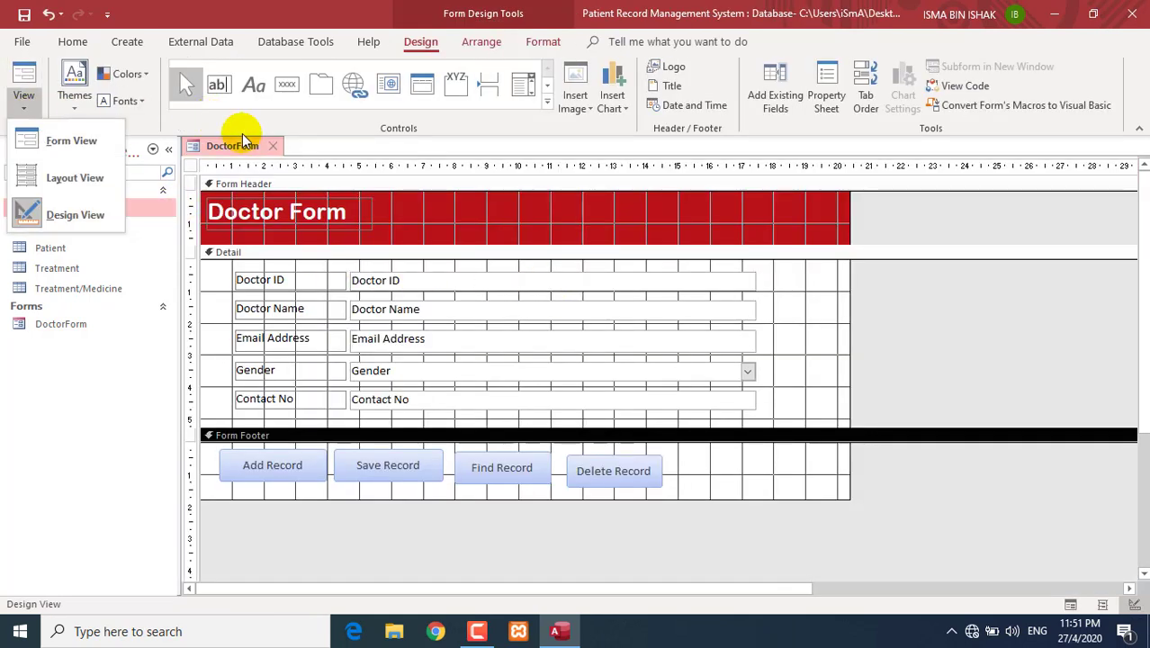
pyautogui.click(323, 112)
pyautogui.click(287, 83)
pyautogui.moveTo(684, 453); pyautogui.dragTo(779, 483)
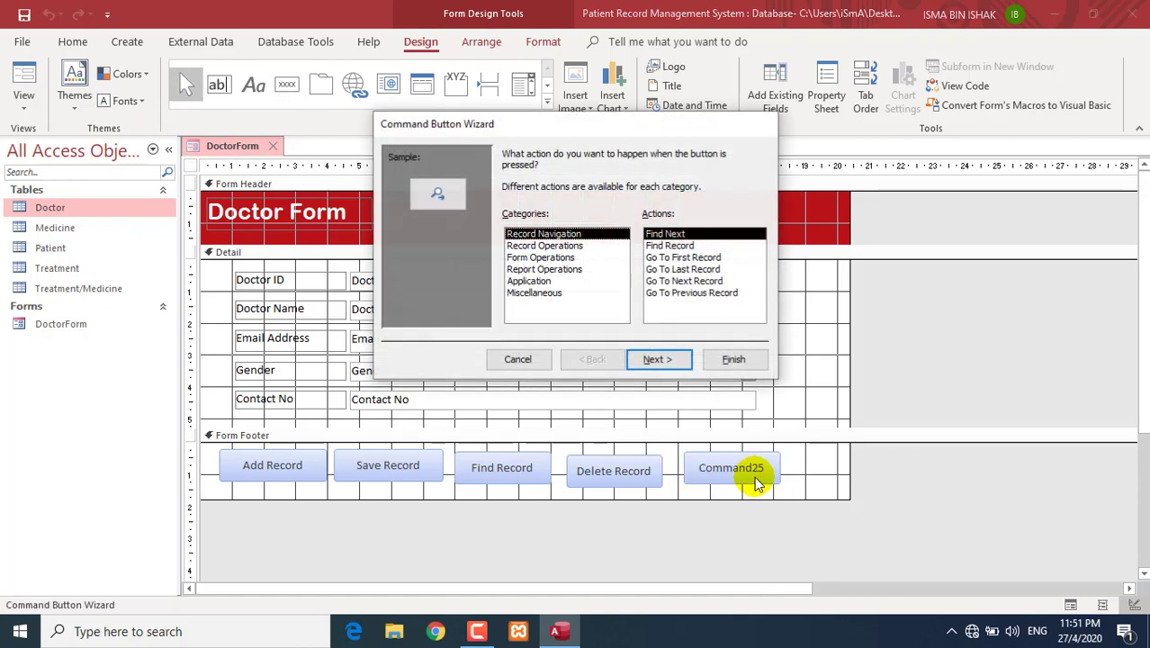
pyautogui.click(532, 257)
pyautogui.click(660, 247)
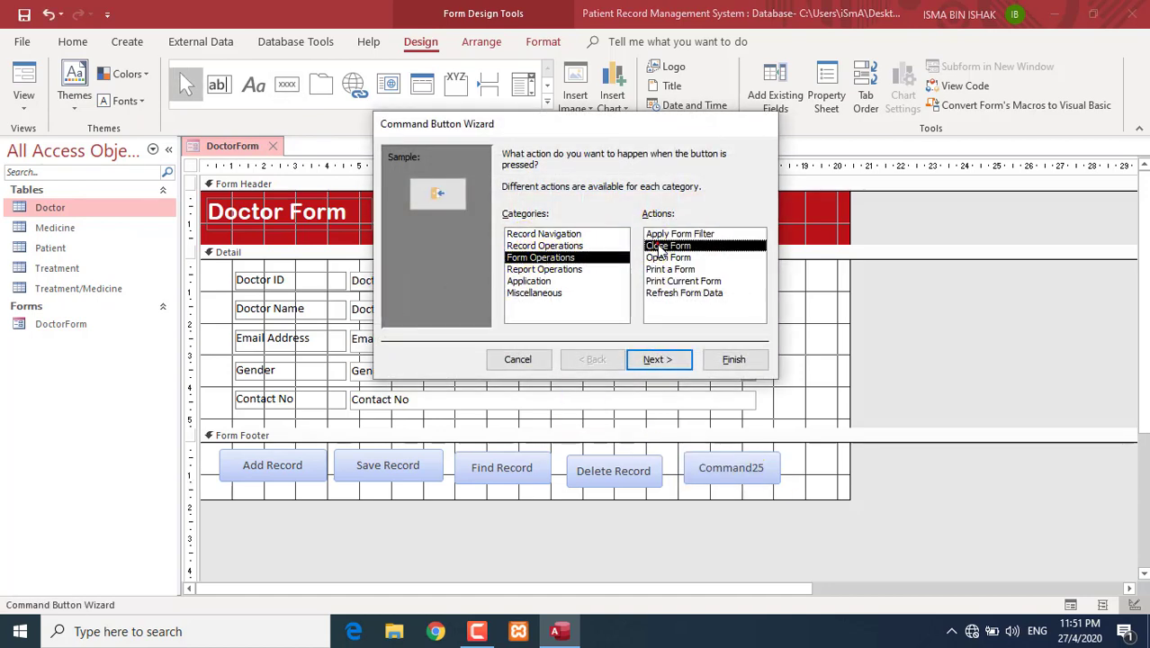
pyautogui.click(680, 361)
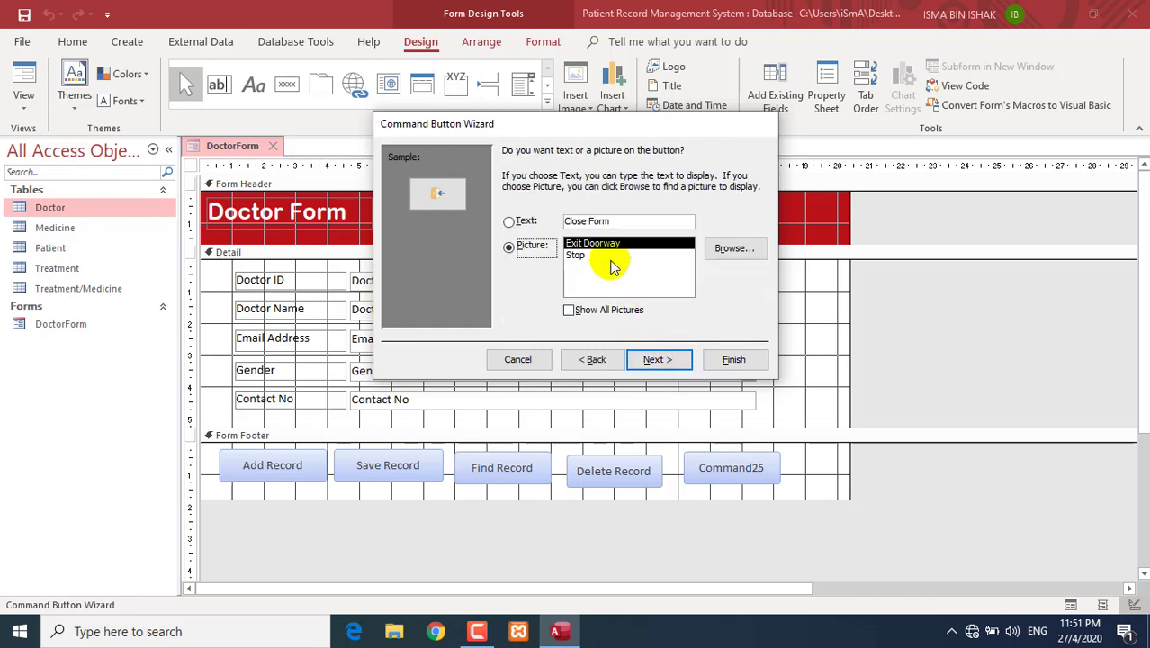
pyautogui.click(526, 225)
pyautogui.click(664, 359)
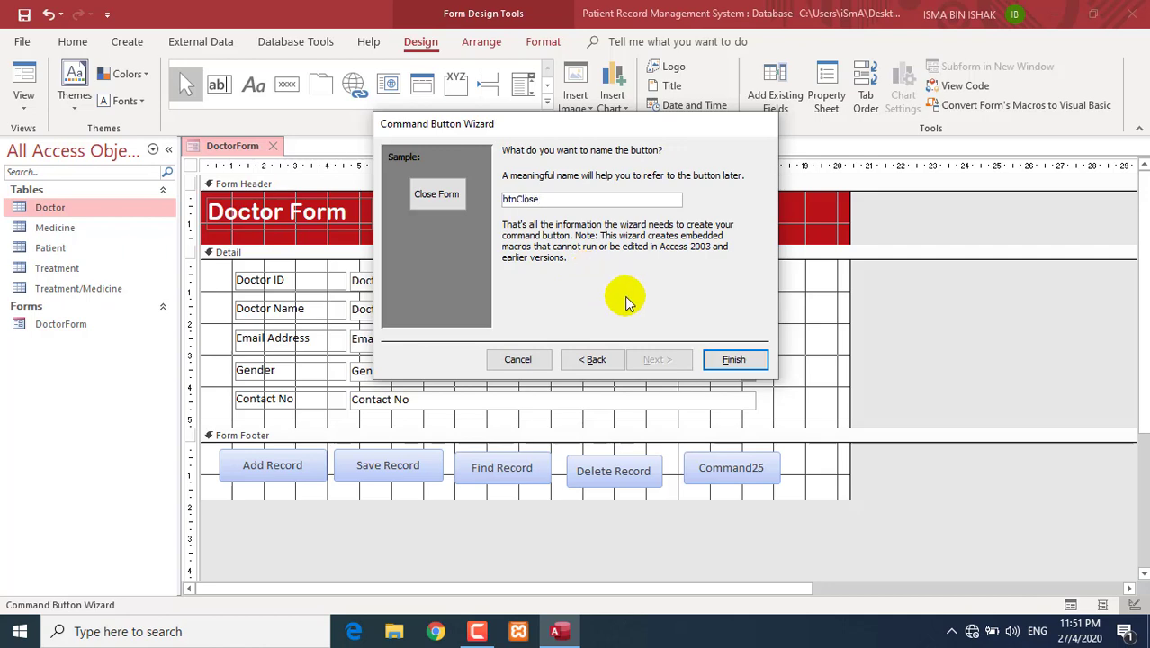
pyautogui.click(731, 358)
pyautogui.moveTo(749, 475); pyautogui.dragTo(768, 485)
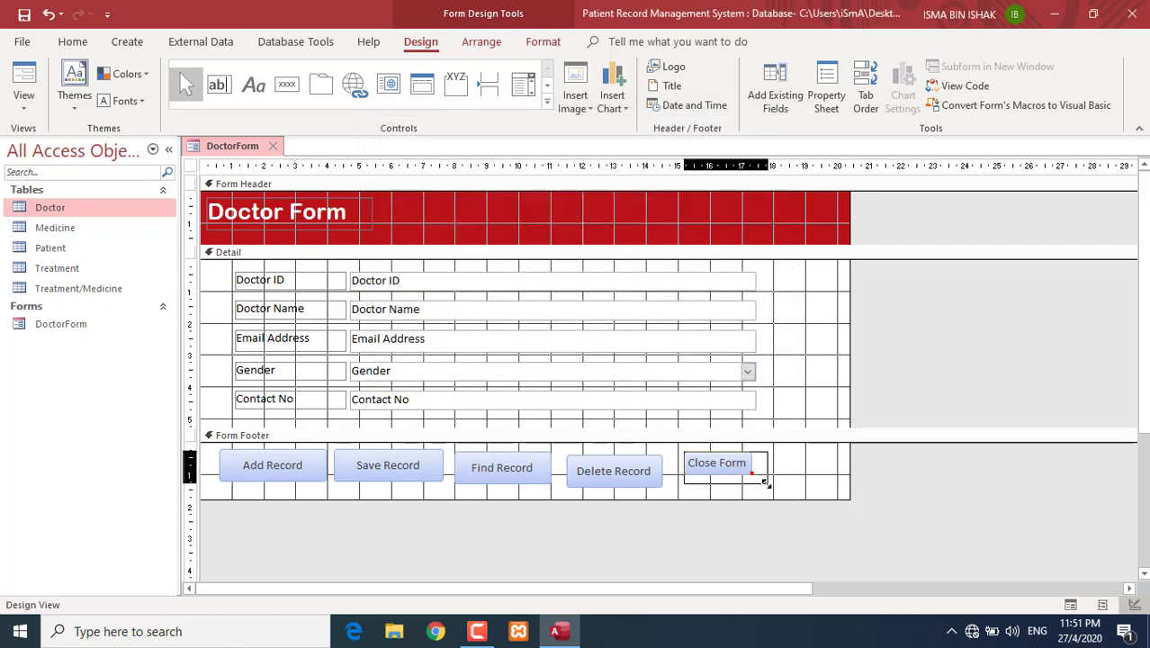
# - Test Close Form in Form View, reopen DoctorForm, and return to Design View
pyautogui.click(23, 86)
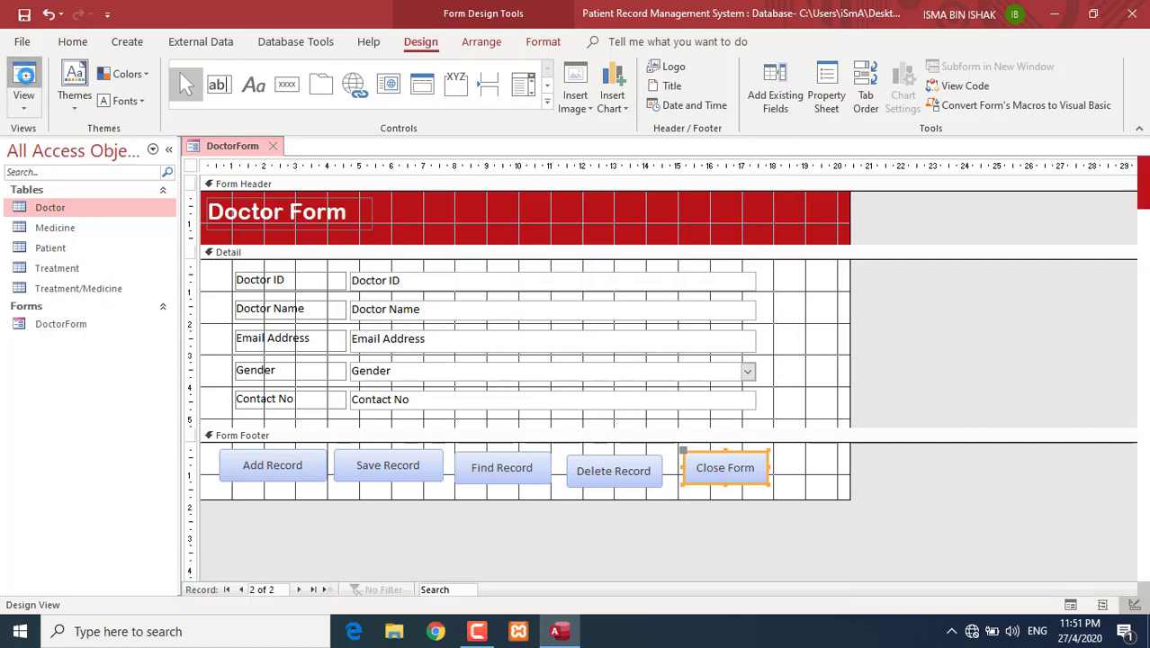
pyautogui.click(707, 539)
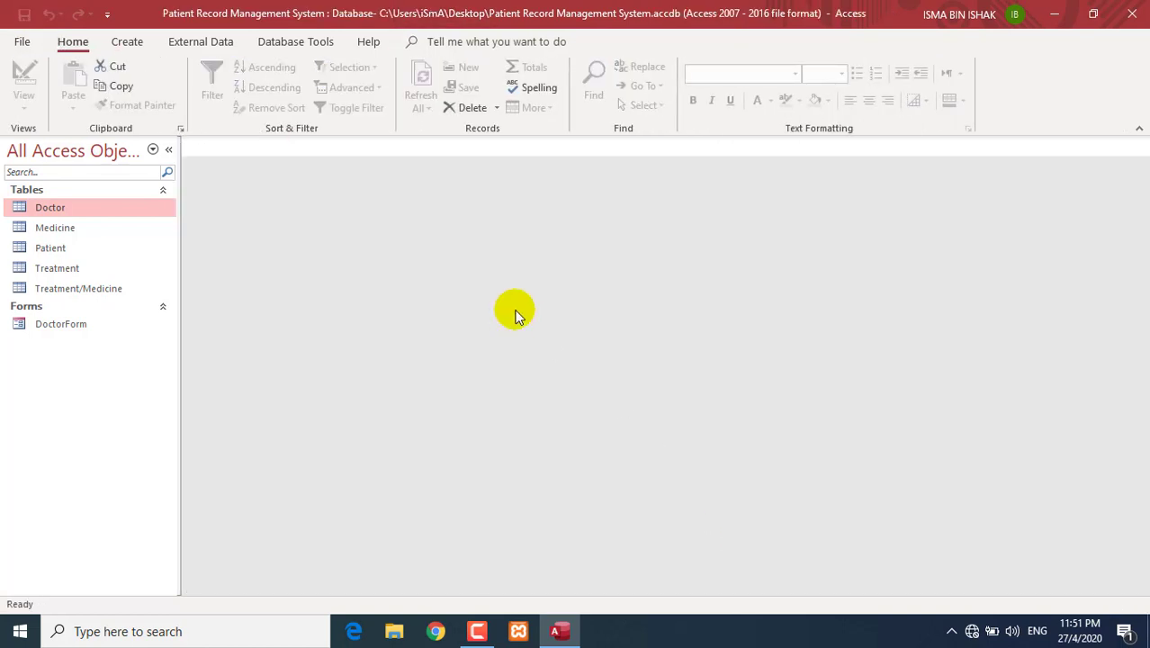
pyautogui.doubleClick(61, 324)
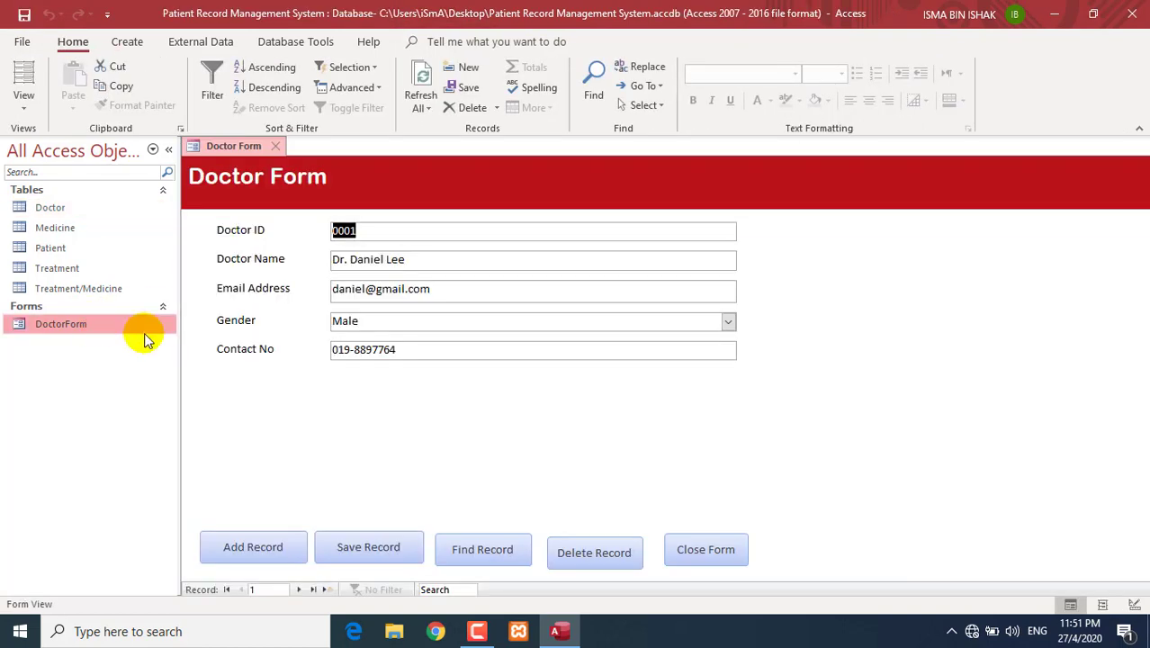
pyautogui.rightClick(544, 417)
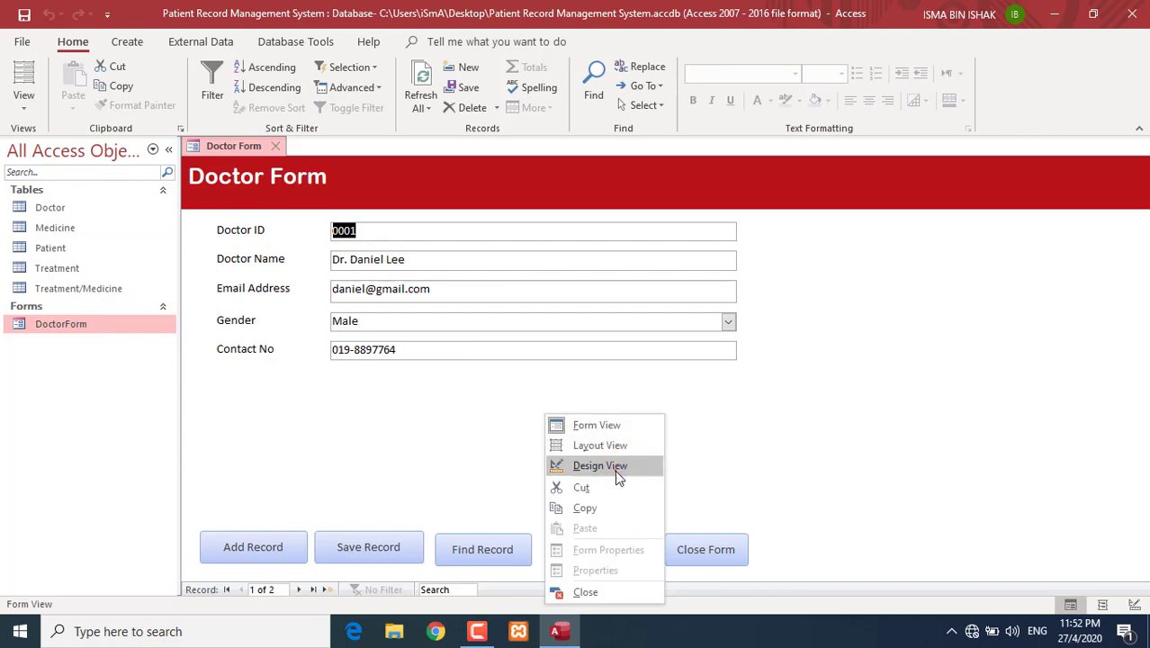
pyautogui.click(599, 465)
# - Open the Add Record button's Property Sheet to read its 3.36cm width
pyautogui.click(308, 403)
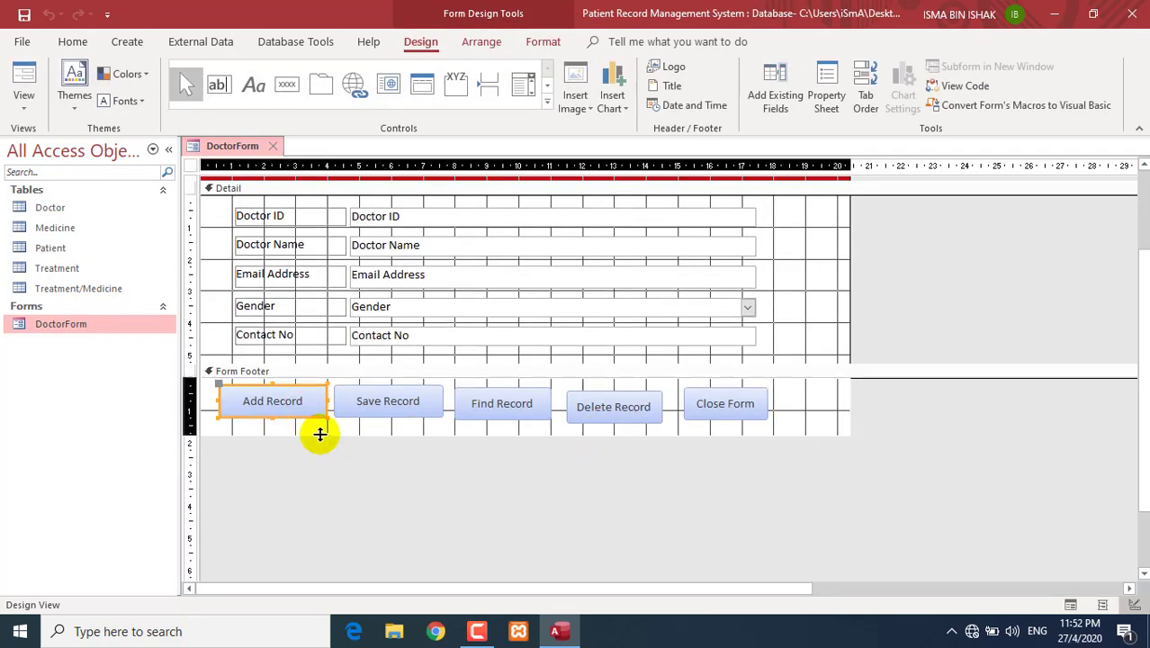
pyautogui.click(319, 435)
pyautogui.click(305, 406)
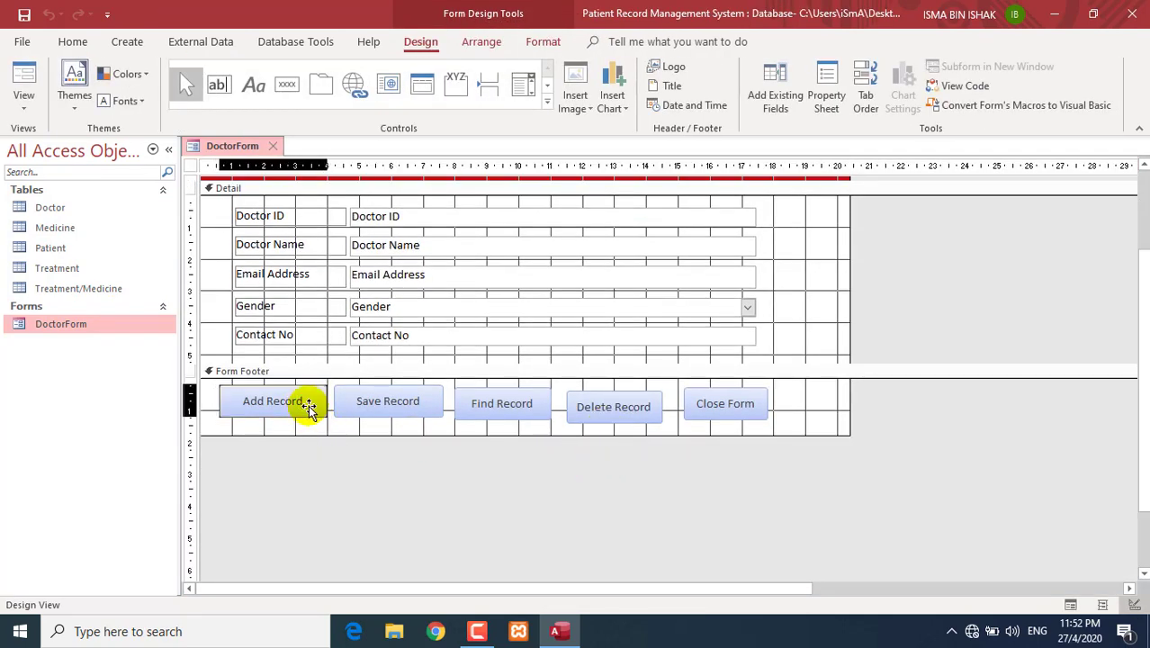
pyautogui.click(315, 428)
pyautogui.click(310, 401)
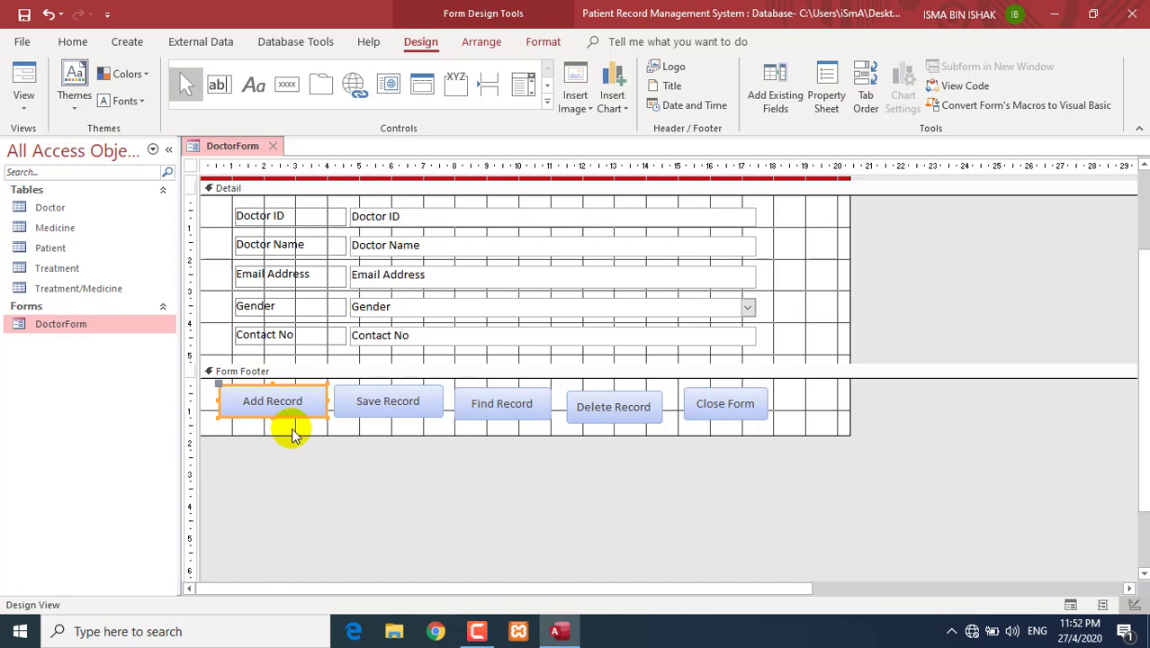
pyautogui.rightClick(302, 412)
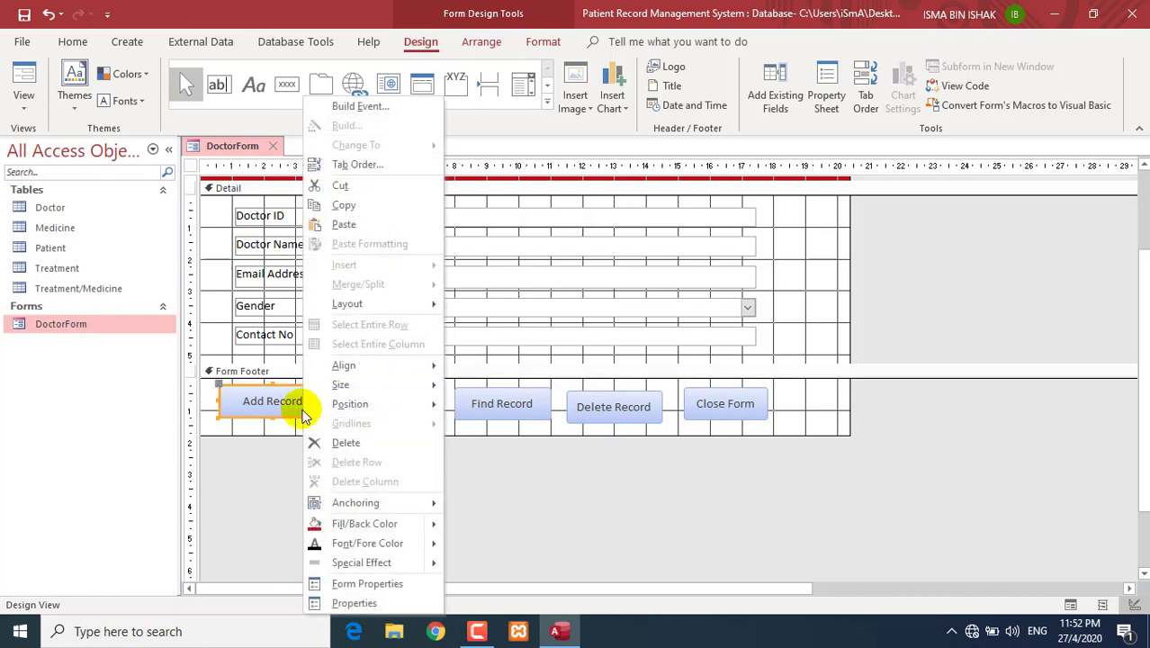
pyautogui.click(374, 603)
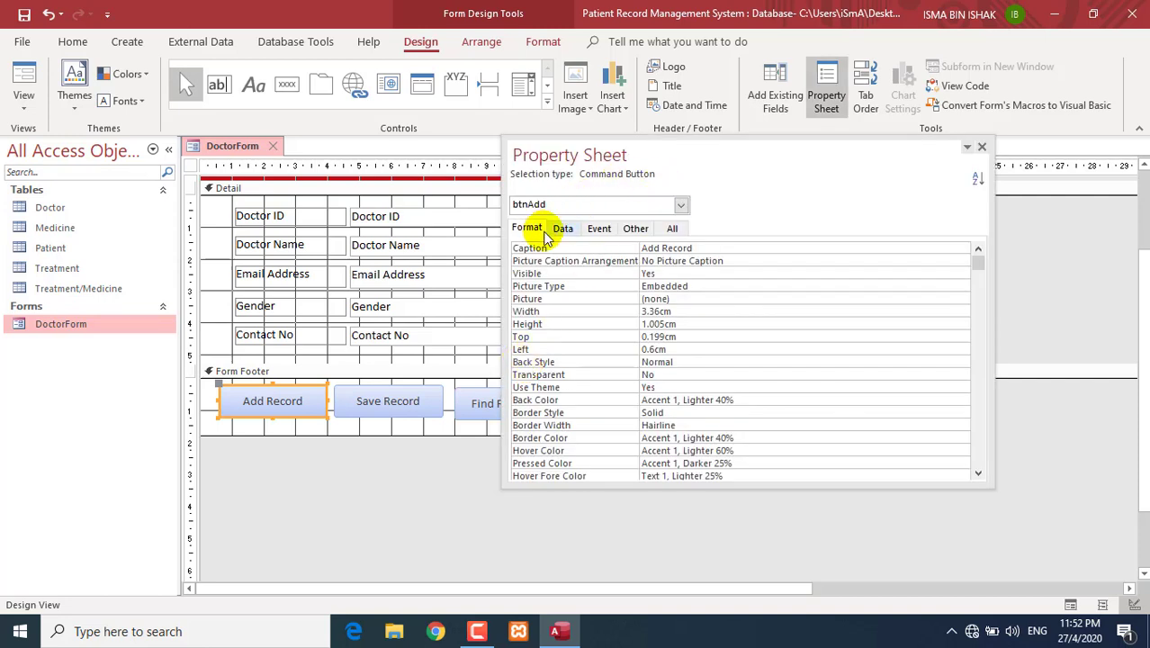
pyautogui.click(673, 310)
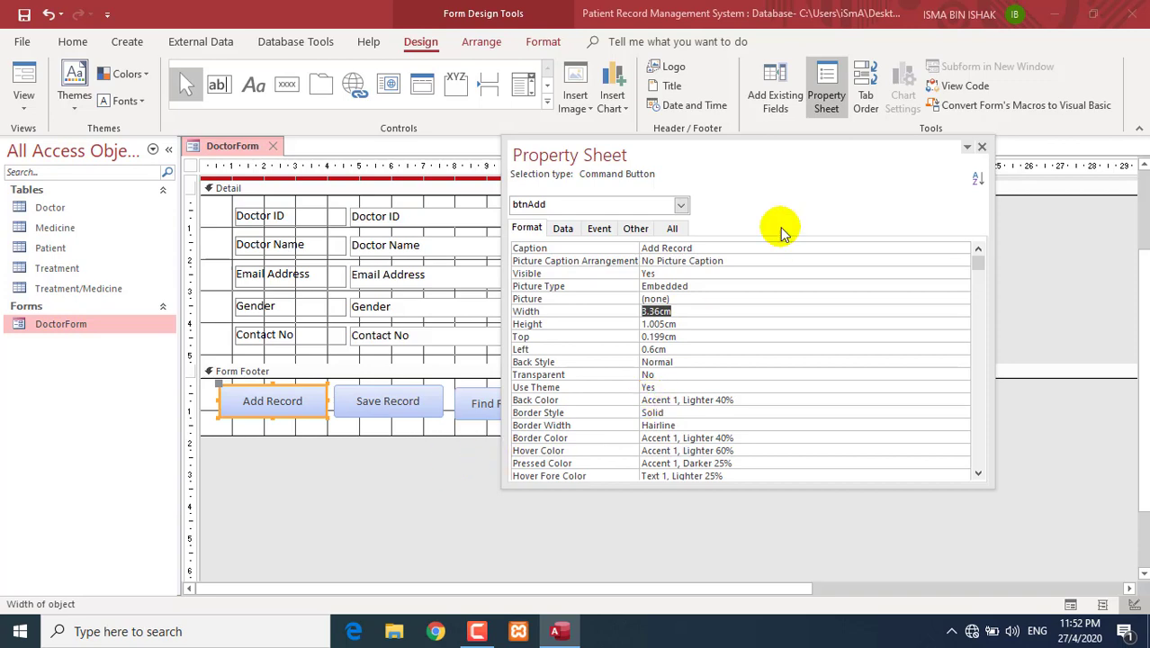
pyautogui.moveTo(752, 152); pyautogui.dragTo(875, 21)
# - Set the other four footer buttons' width to 3.36cm
pyautogui.moveTo(800, 470); pyautogui.dragTo(331, 385)
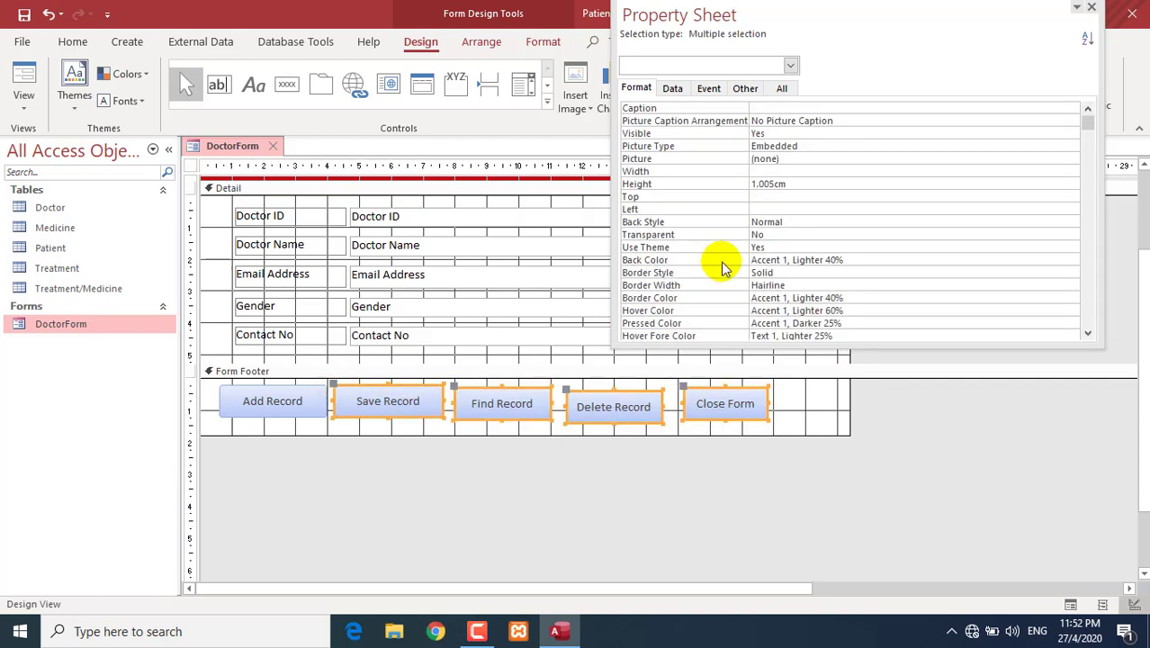
pyautogui.click(765, 171)
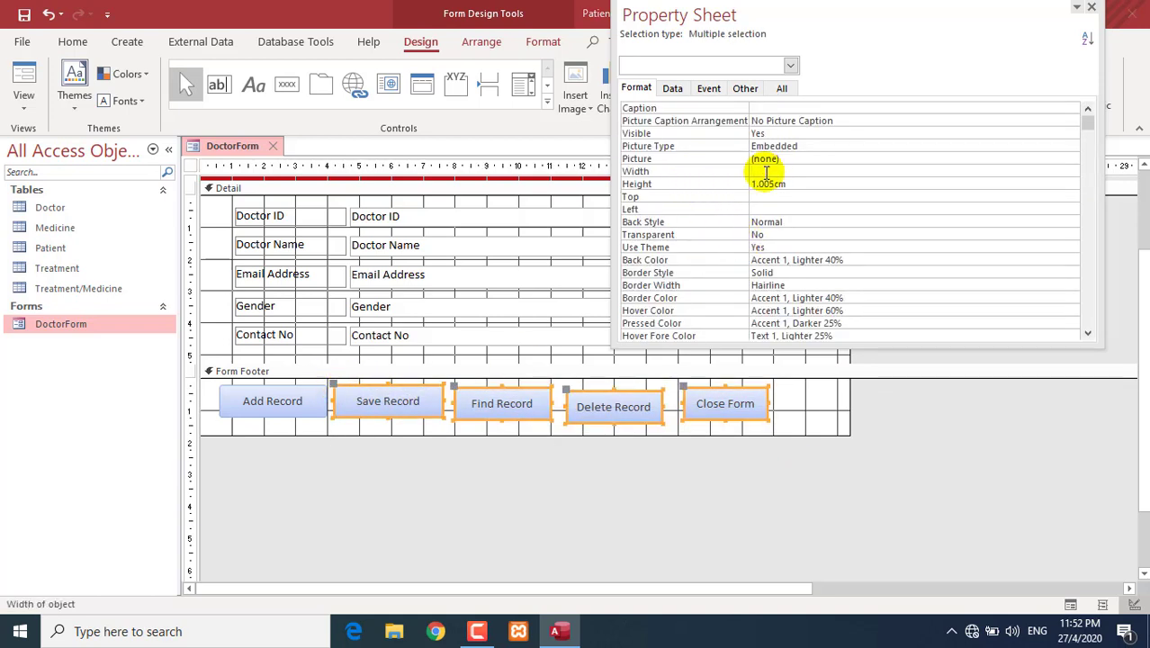
pyautogui.write('3.36cm')
pyautogui.click(782, 209)
pyautogui.click(513, 495)
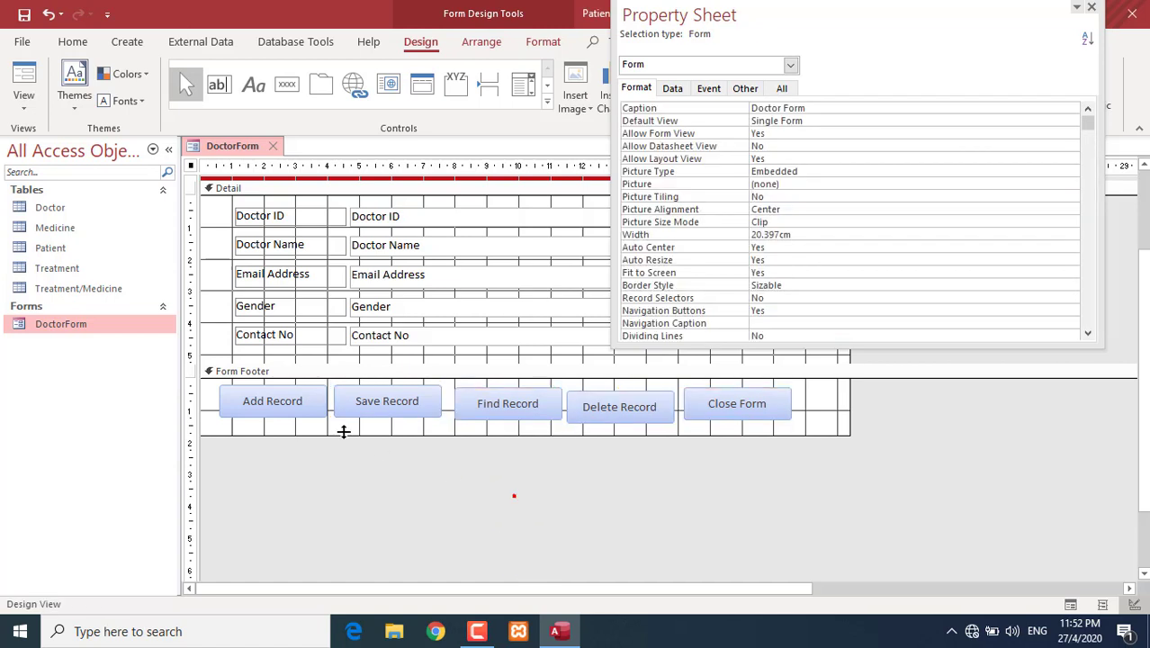
# - Give the four buttons Add Record's 1.005cm height and close the Property Sheet
pyautogui.click(311, 410)
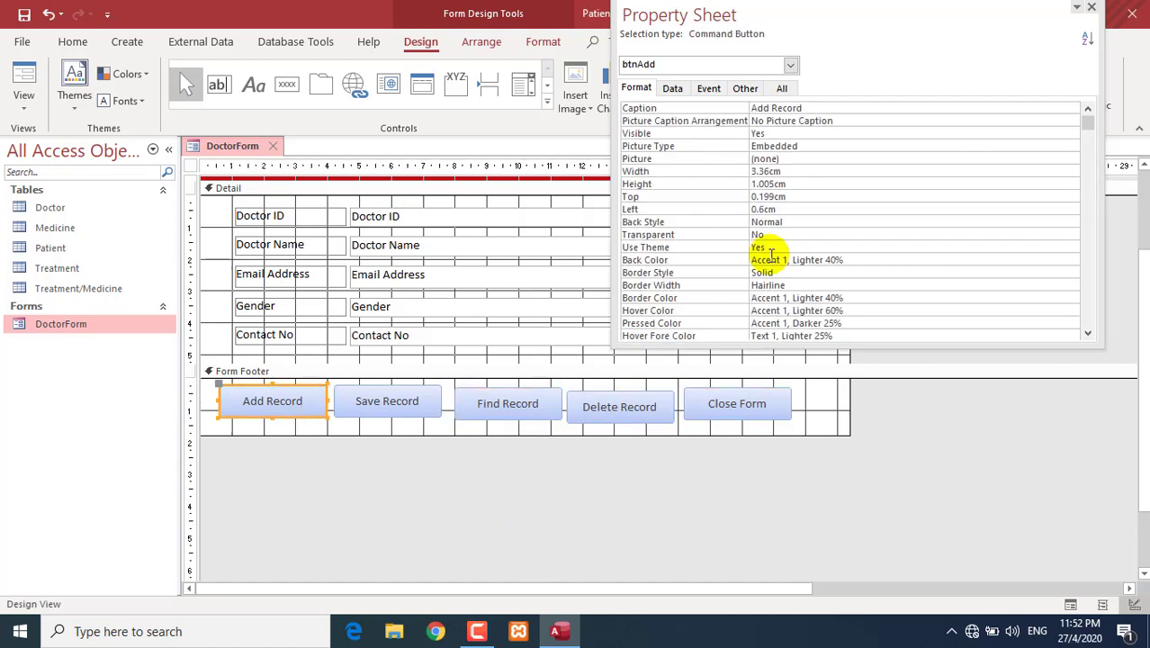
pyautogui.doubleClick(795, 184)
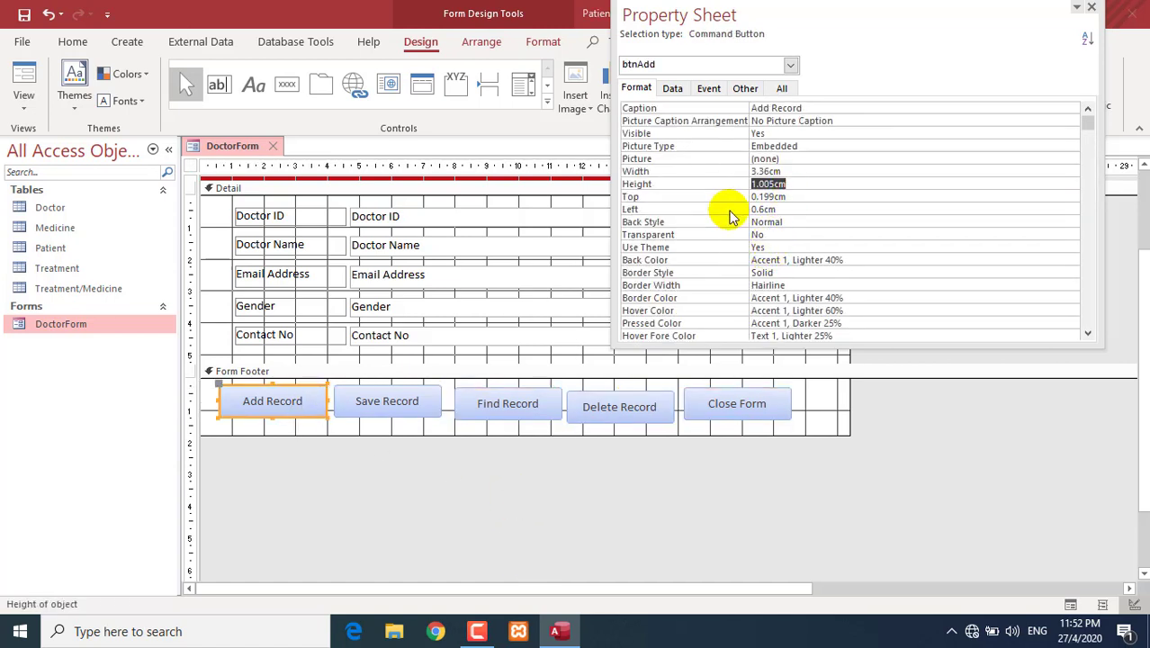
pyautogui.moveTo(853, 477); pyautogui.dragTo(336, 382)
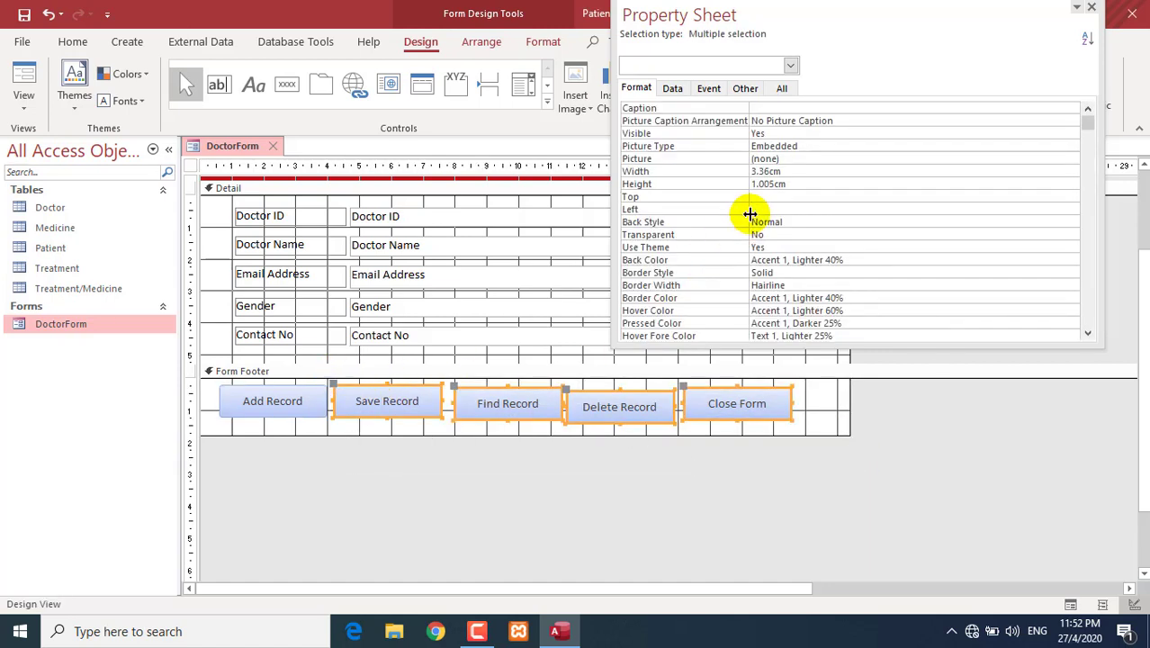
pyautogui.doubleClick(795, 184)
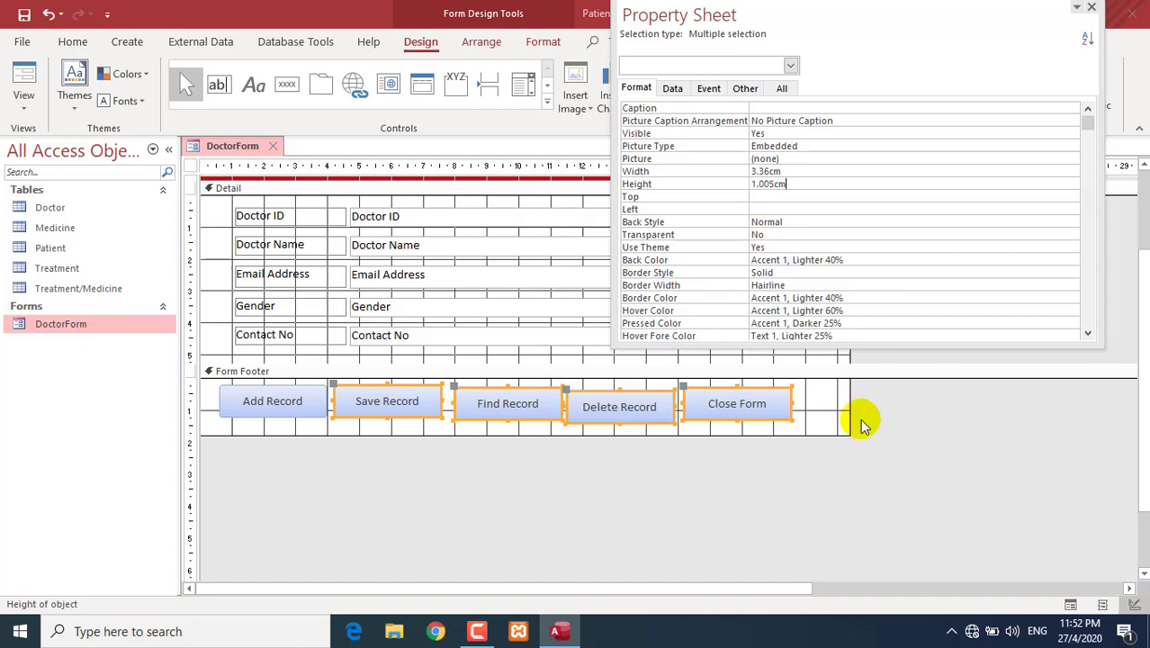
pyautogui.click(887, 504)
pyautogui.click(1092, 7)
# - Drag Find Record, Delete Record and Close Form into one even row
pyautogui.click(608, 522)
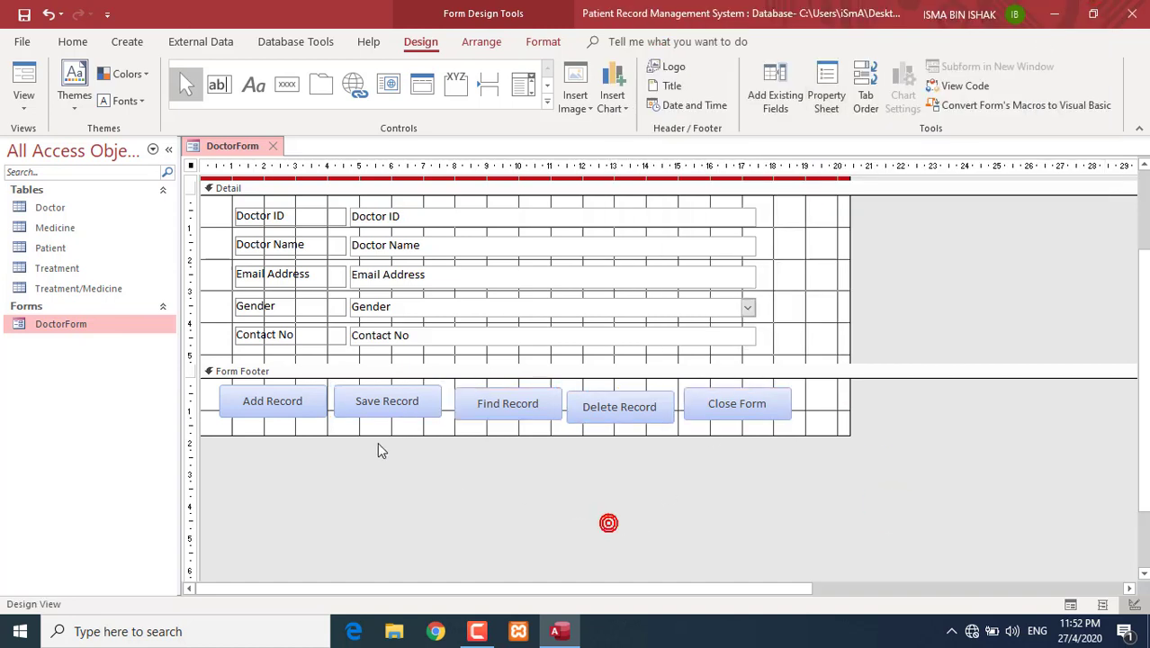
pyautogui.moveTo(479, 423); pyautogui.dragTo(469, 412)
pyautogui.moveTo(589, 419); pyautogui.dragTo(596, 409)
pyautogui.moveTo(724, 405); pyautogui.dragTo(712, 432)
pyautogui.click(814, 395)
pyautogui.click(780, 386)
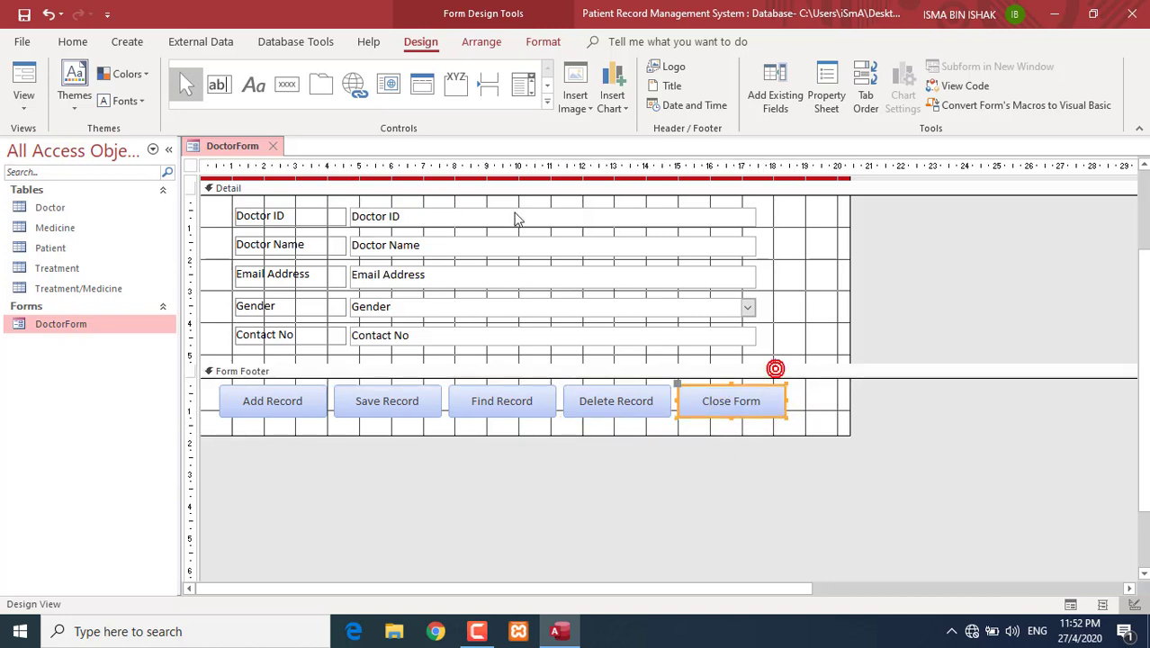
# - Fill the form footer dark red with Shape Fill and preview it in Form View
pyautogui.click(540, 45)
pyautogui.click(224, 100)
pyautogui.scroll(1, 500, 284)
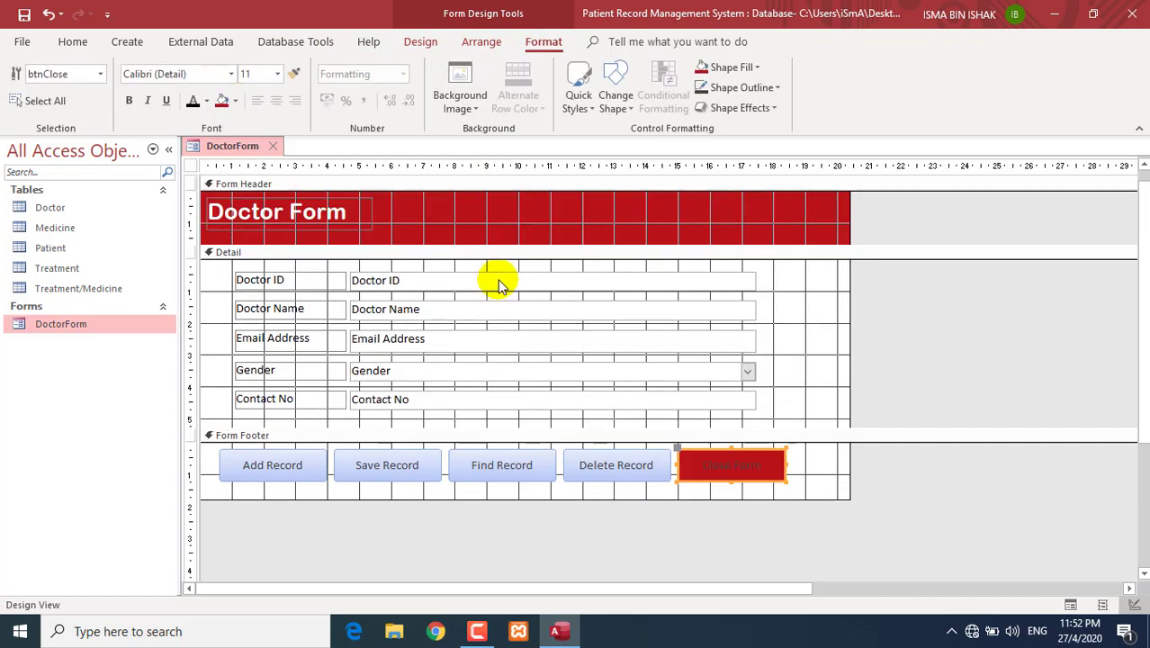
pyautogui.click(852, 462)
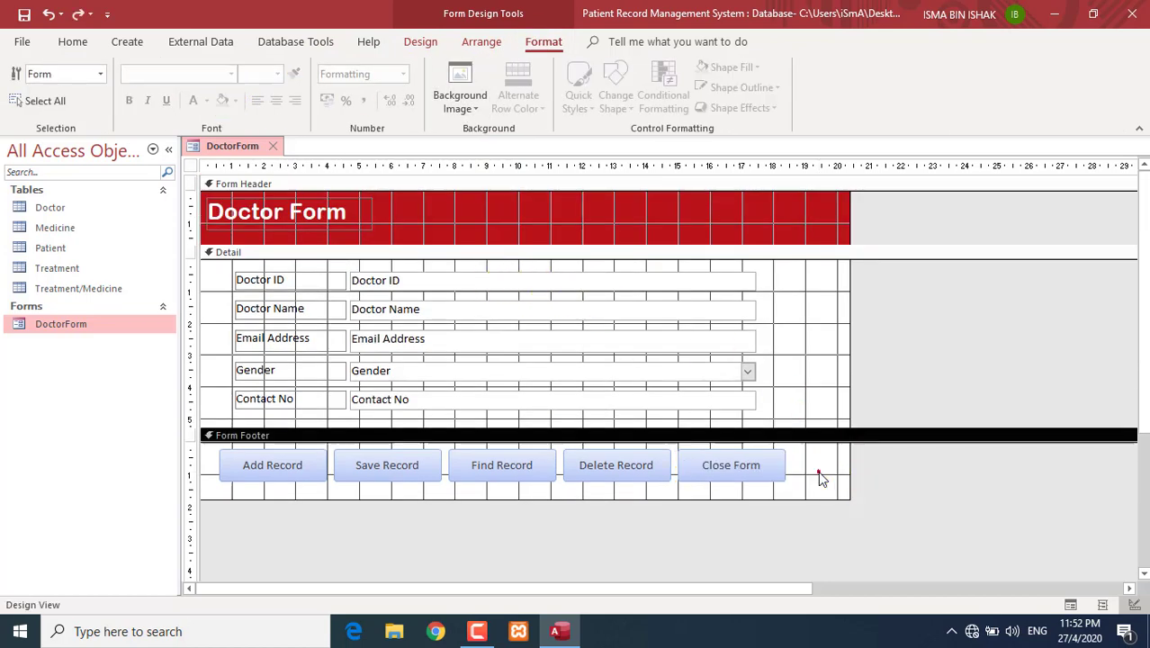
pyautogui.click(820, 478)
pyautogui.click(223, 101)
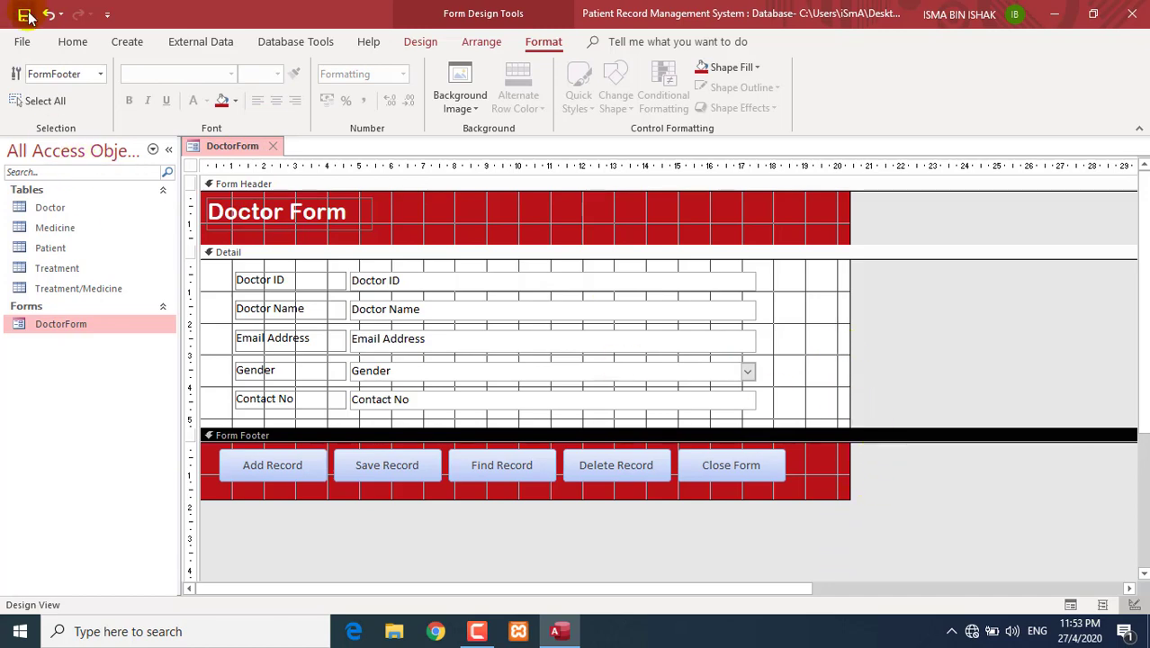
pyautogui.click(72, 41)
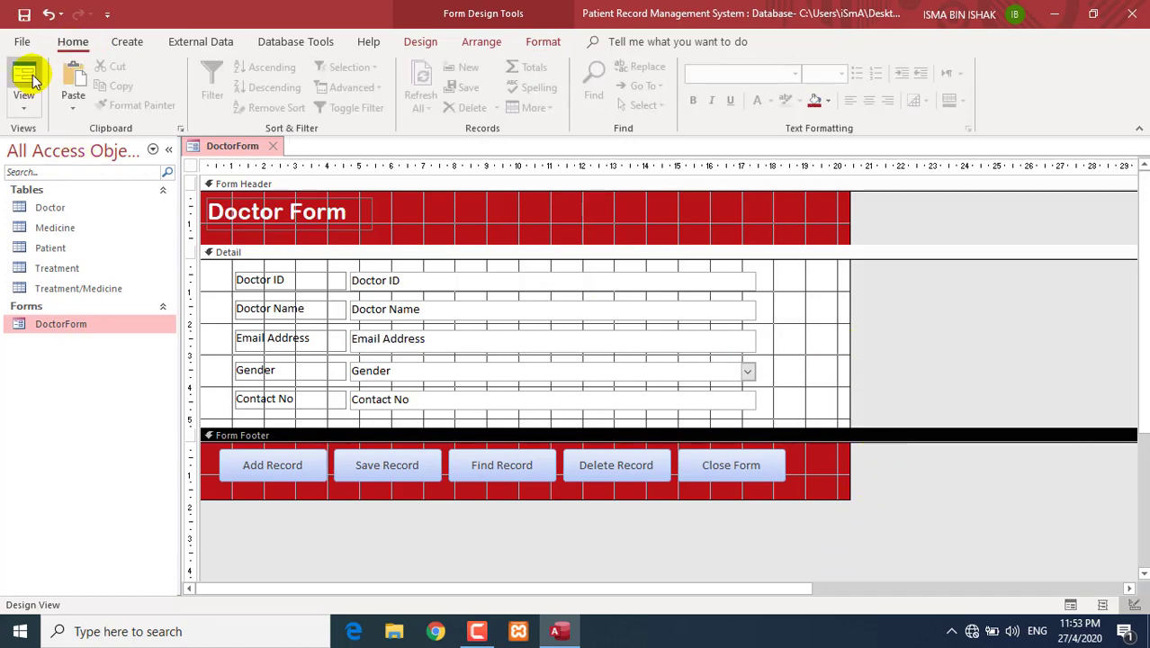
pyautogui.click(23, 88)
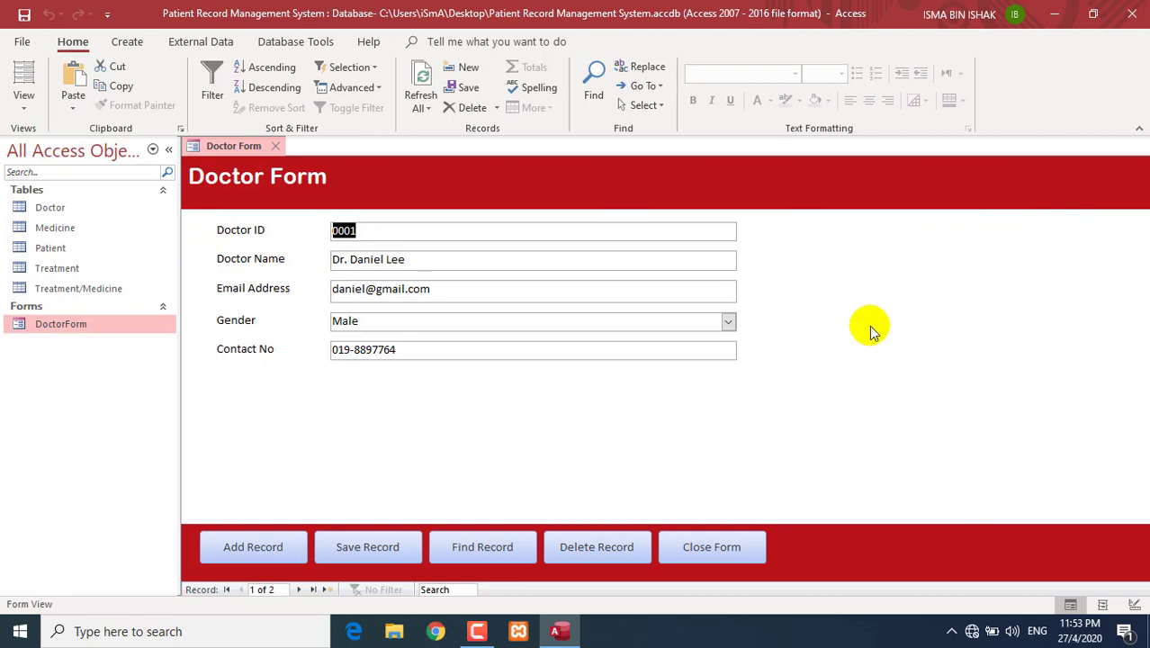
# - Back in Design View, drag the form's right edge to about 28 cm and collapse the Navigation Pane
pyautogui.click(21, 106)
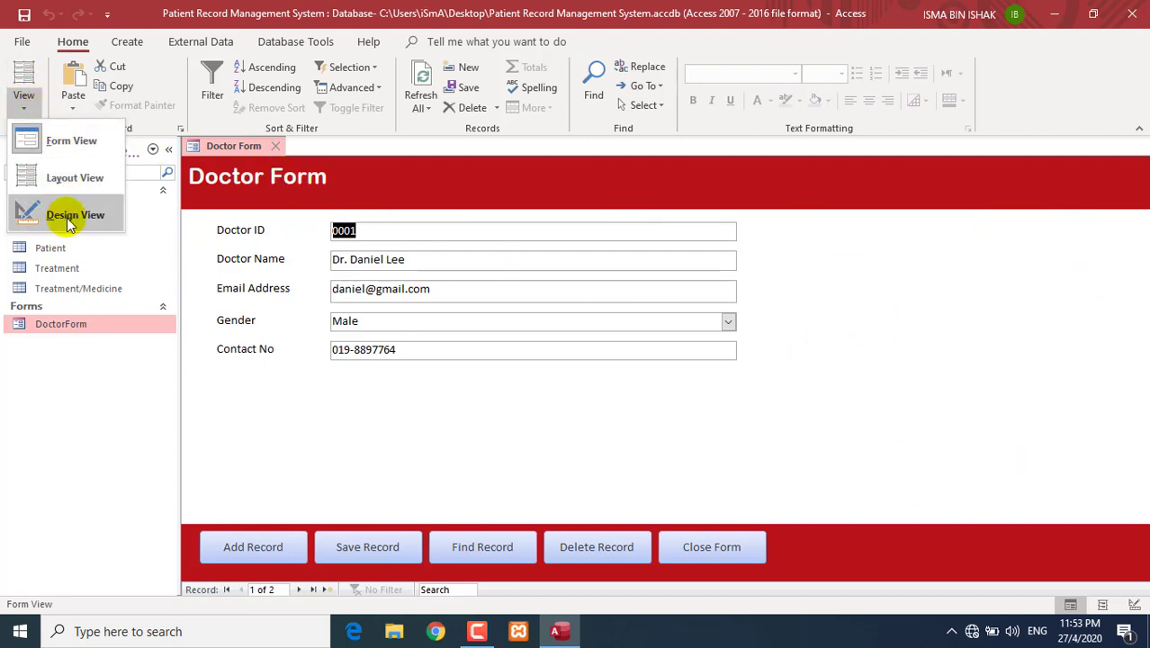
pyautogui.click(47, 214)
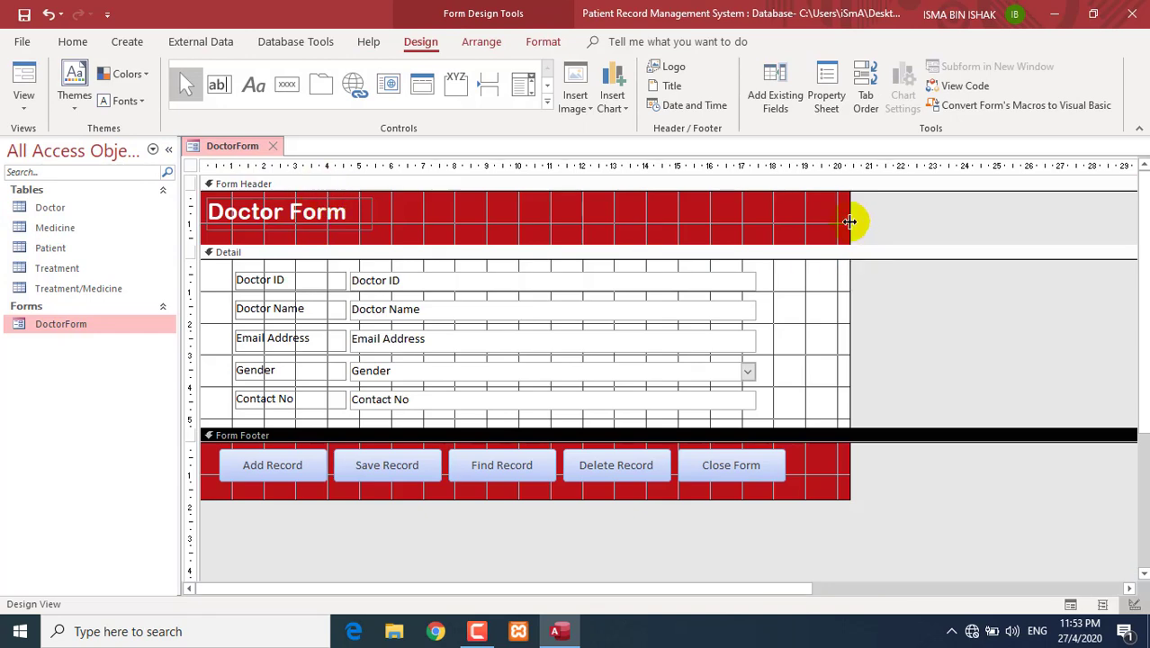
pyautogui.moveTo(853, 220); pyautogui.dragTo(1092, 220)
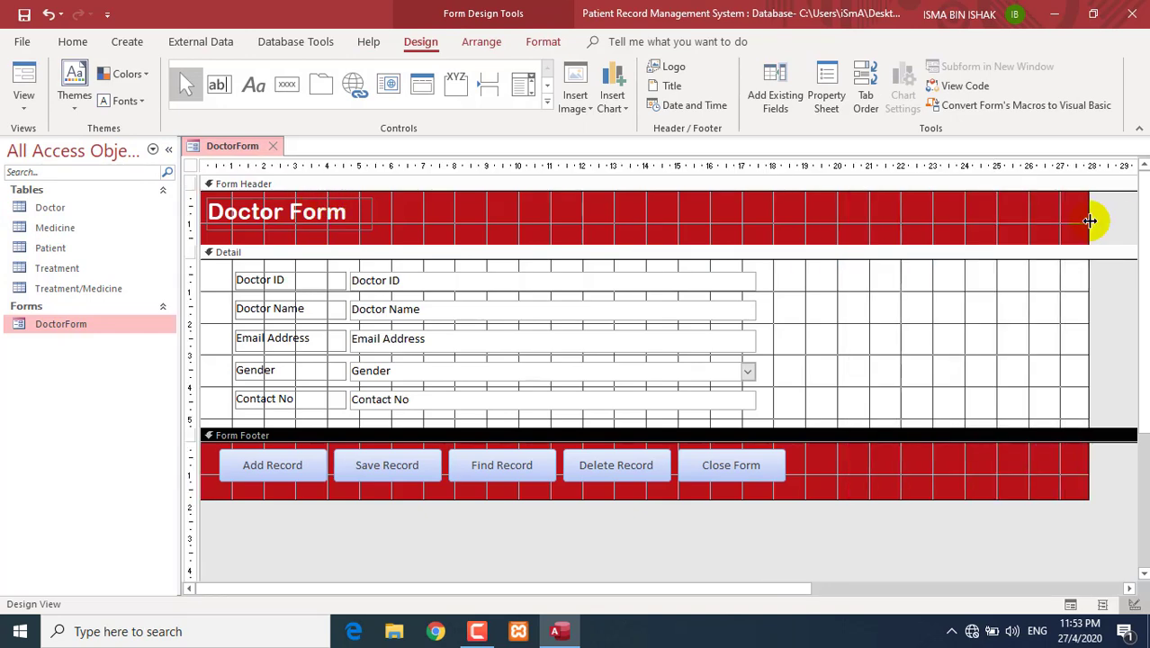
pyautogui.click(168, 150)
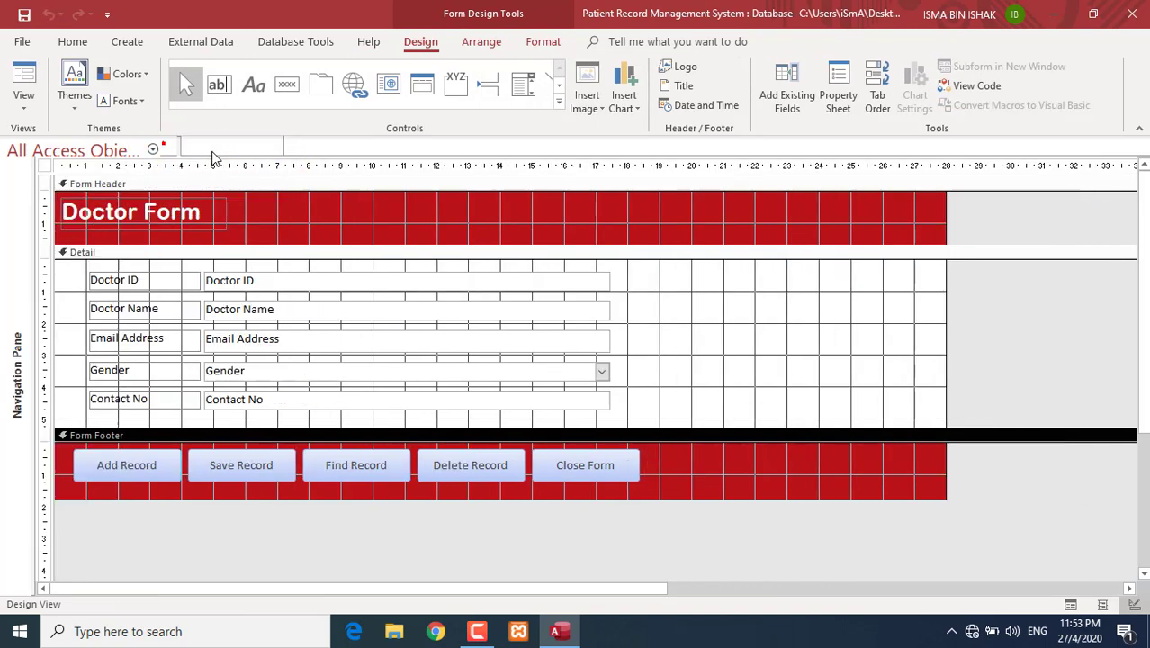
# - Widen the form to about 28.5 cm and draw a List Box right of the doctor fields
pyautogui.moveTo(946, 217); pyautogui.dragTo(959, 213)
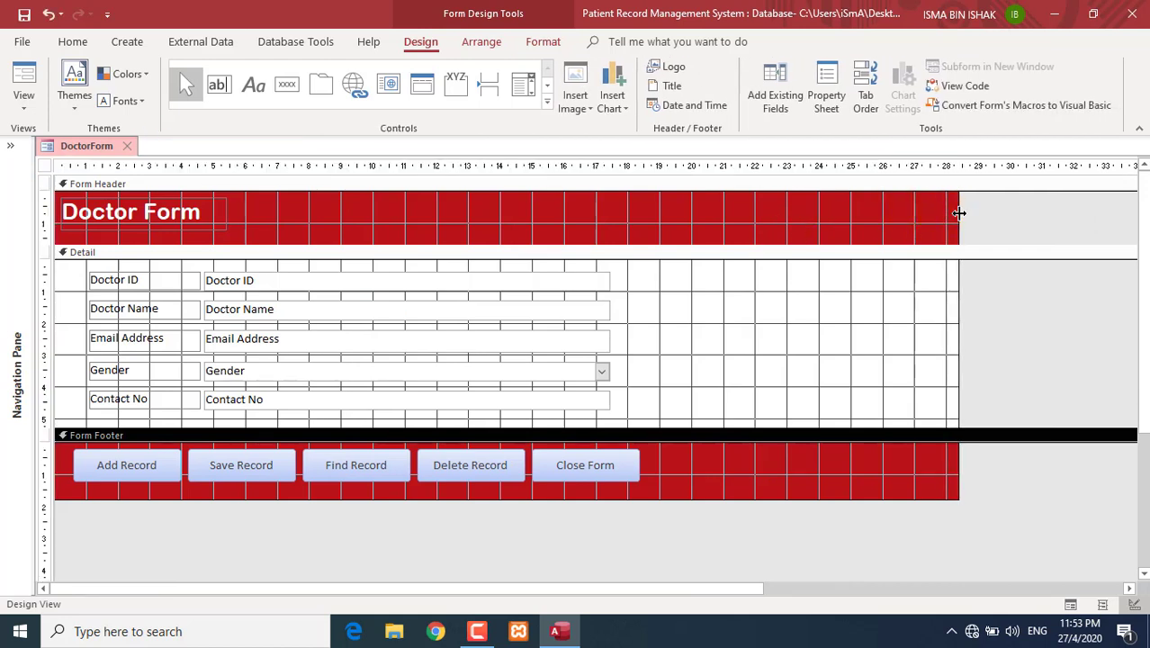
pyautogui.click(546, 101)
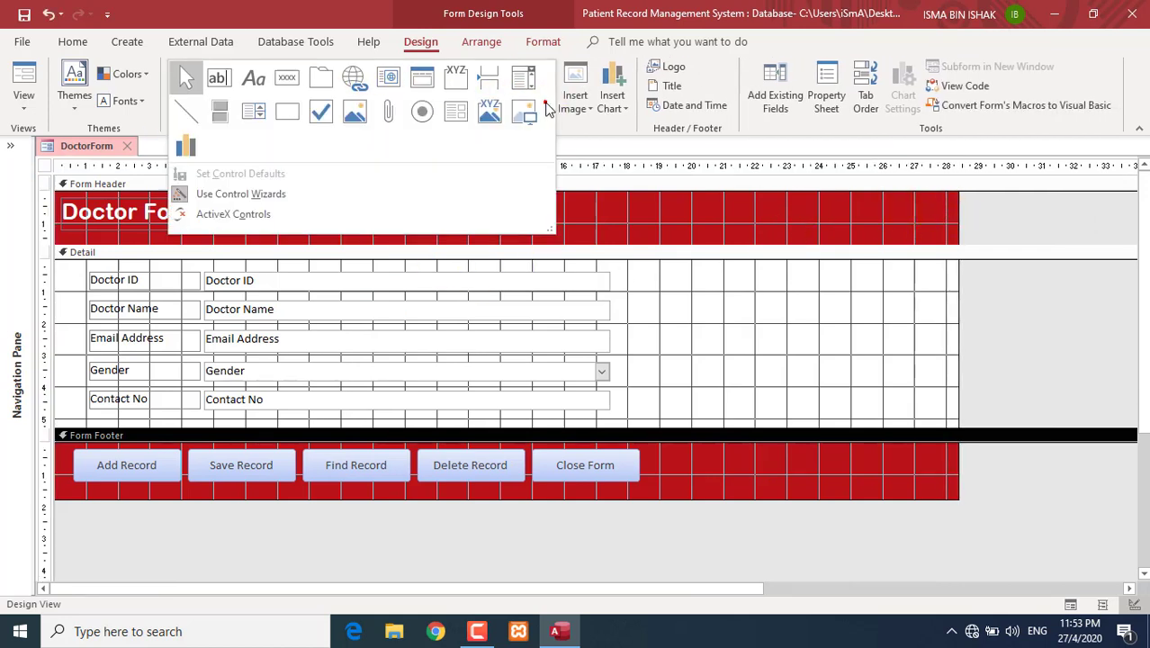
pyautogui.click(259, 112)
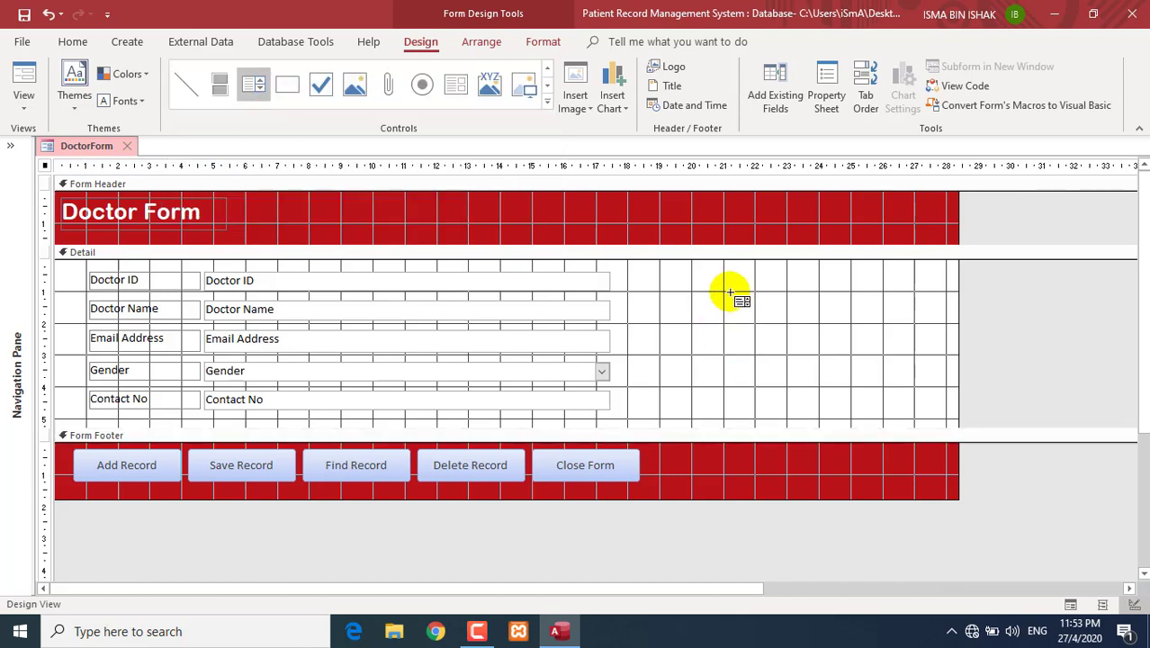
pyautogui.moveTo(729, 280); pyautogui.dragTo(918, 399)
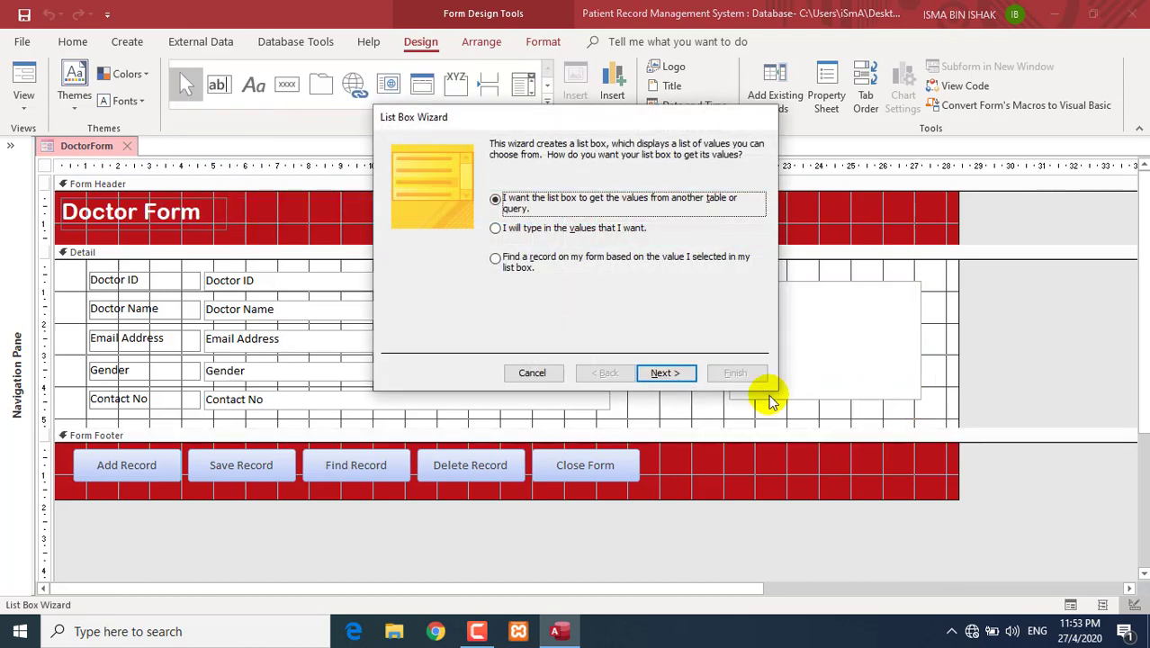
# - Make the list box find records on the form, listing Doctor ID and Doctor Name
pyautogui.moveTo(503, 123); pyautogui.dragTo(276, 88)
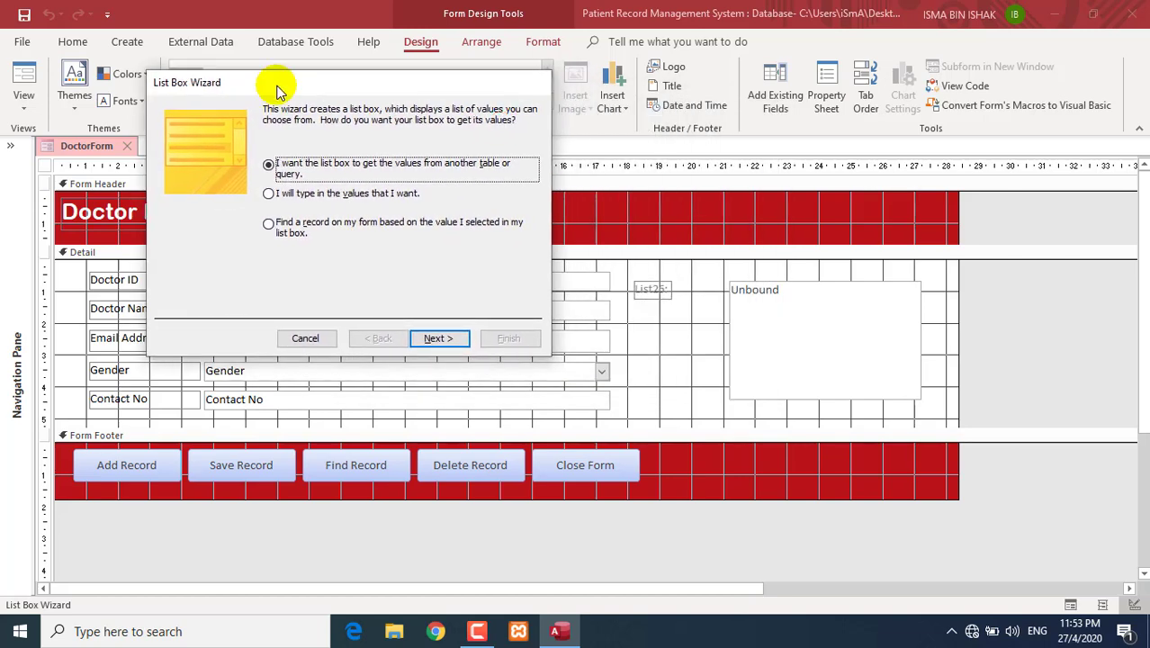
pyautogui.click(269, 224)
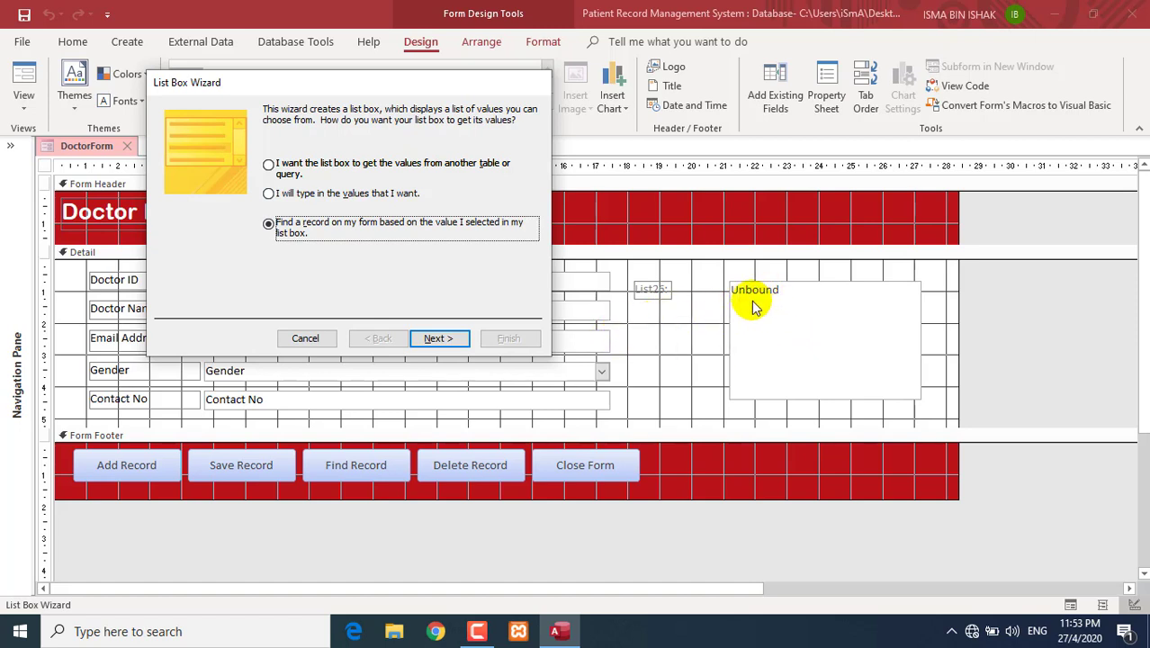
pyautogui.click(446, 337)
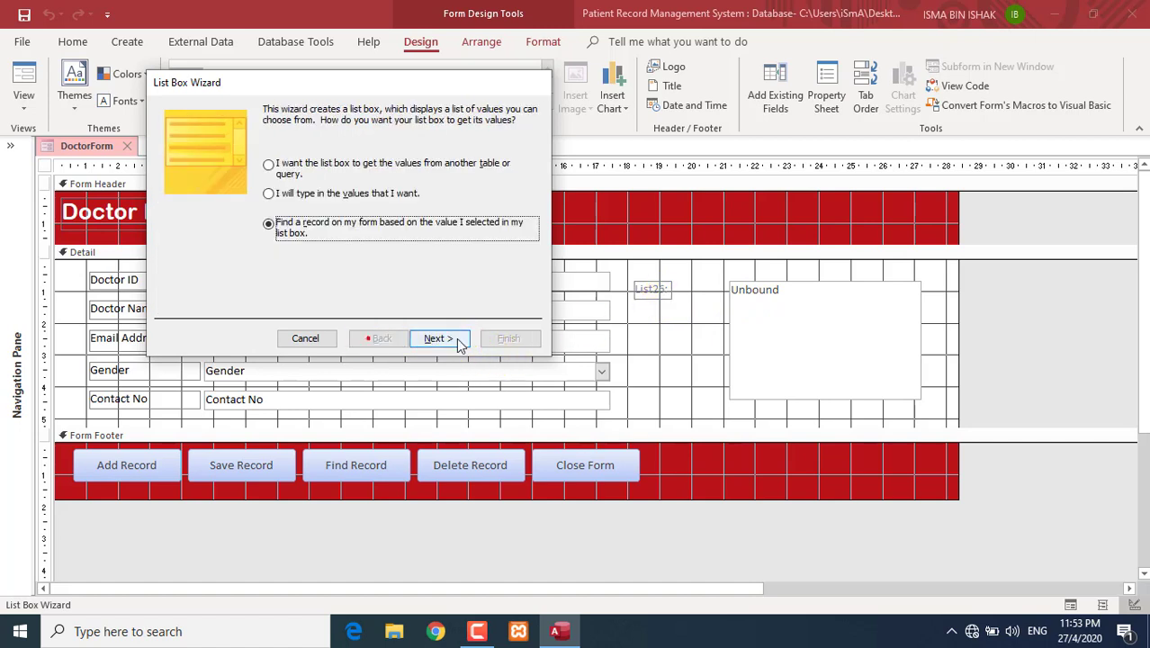
pyautogui.click(440, 337)
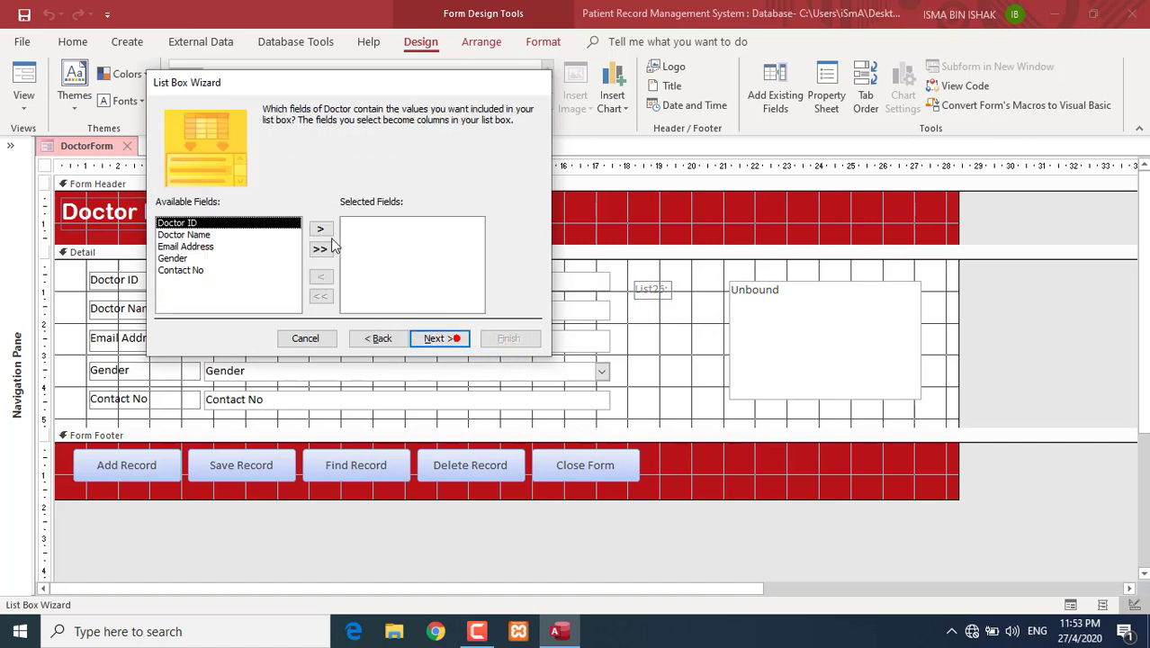
pyautogui.click(323, 230)
pyautogui.click(322, 230)
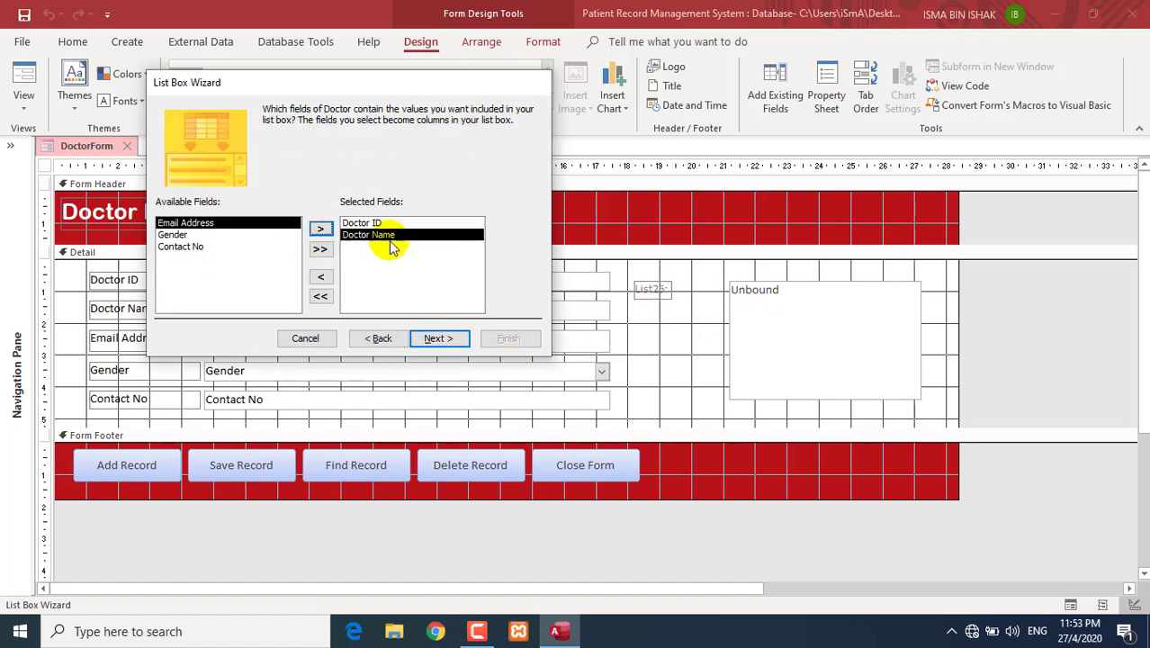
pyautogui.click(439, 337)
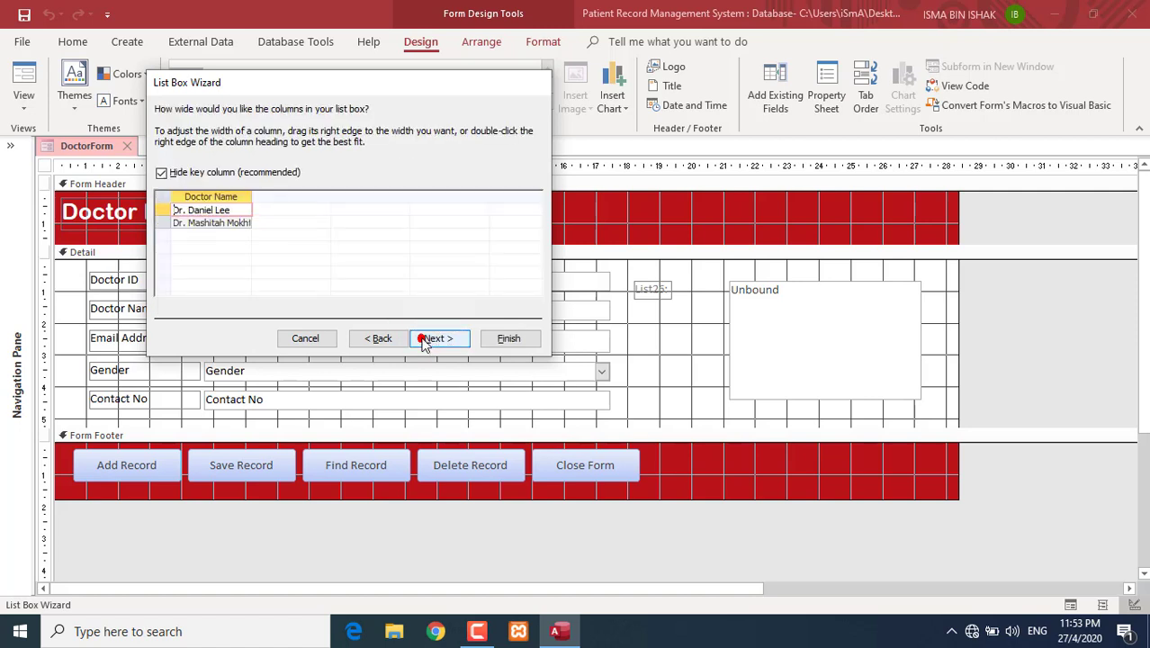
# - Keep the key column hidden, widen Doctor Name, and finish with the label 'List of doctor'
pyautogui.click(161, 174)
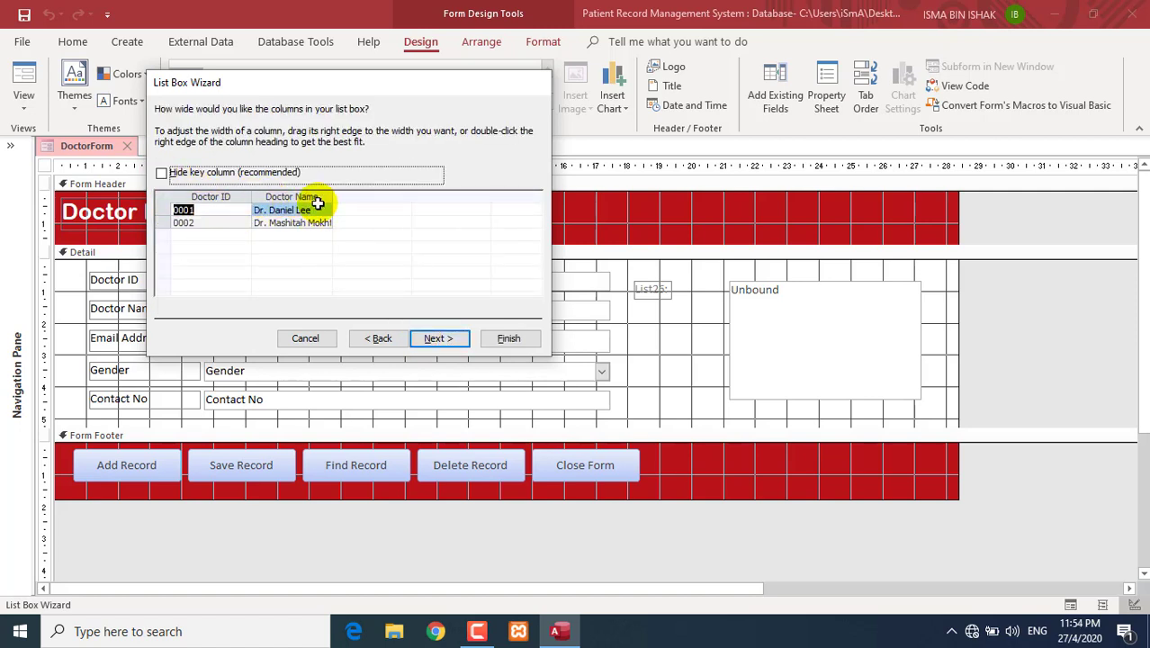
pyautogui.moveTo(330, 196); pyautogui.dragTo(412, 197)
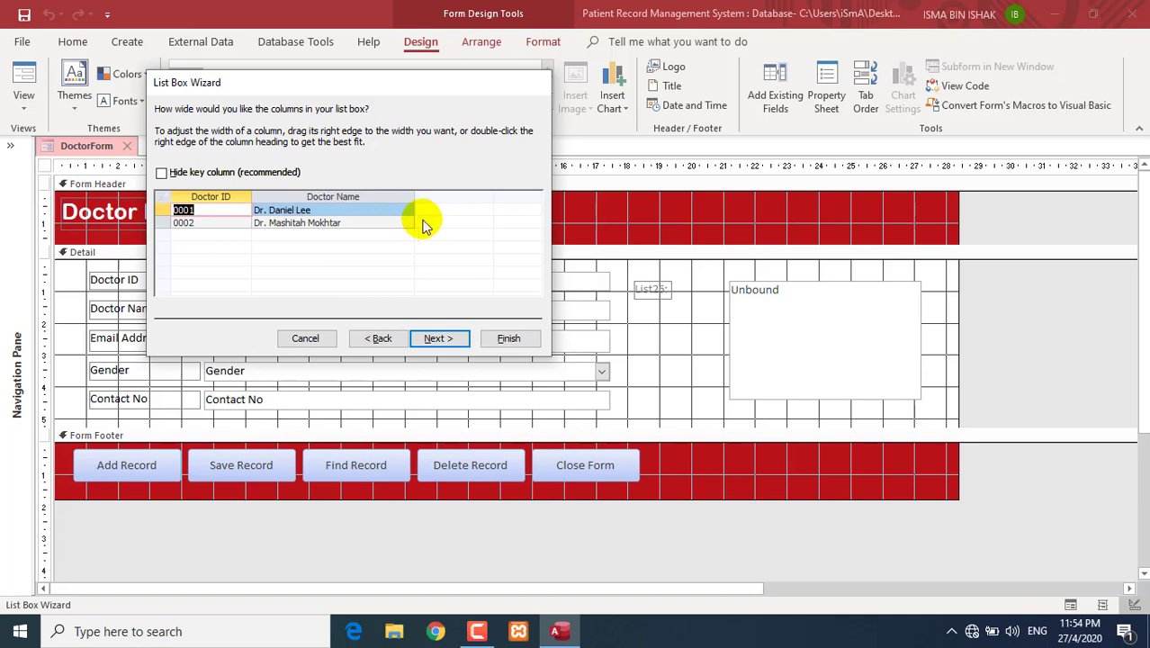
pyautogui.click(439, 338)
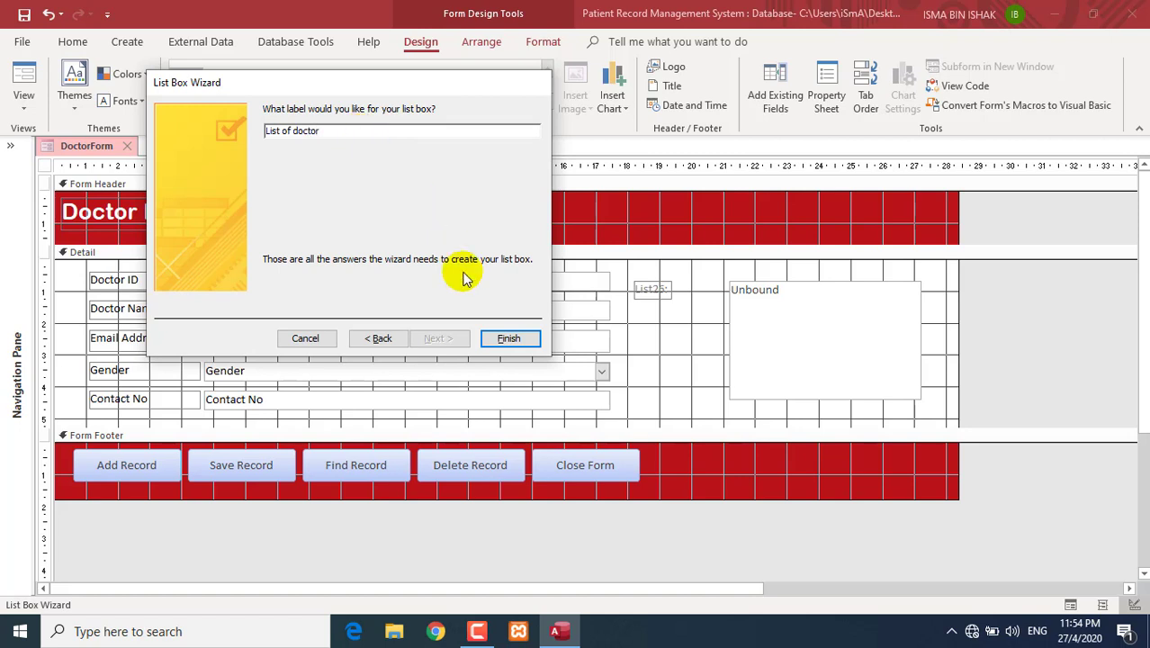
pyautogui.click(508, 338)
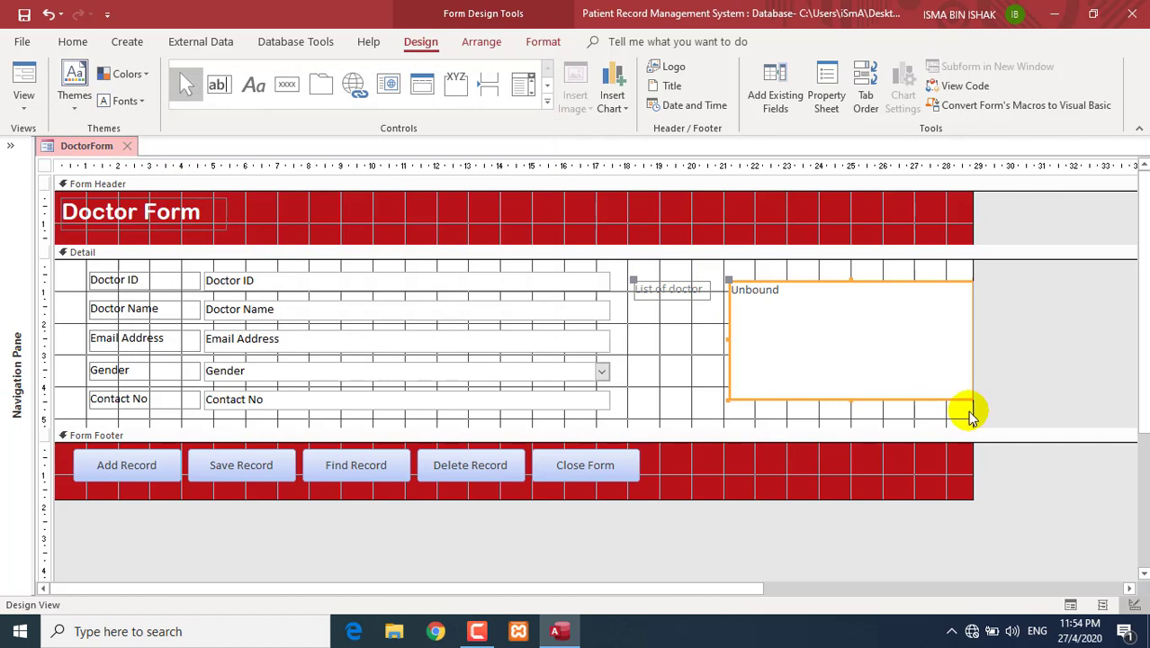
# - Widen the form and position the list box with its label beside the doctor fields
pyautogui.moveTo(973, 411); pyautogui.dragTo(1026, 411)
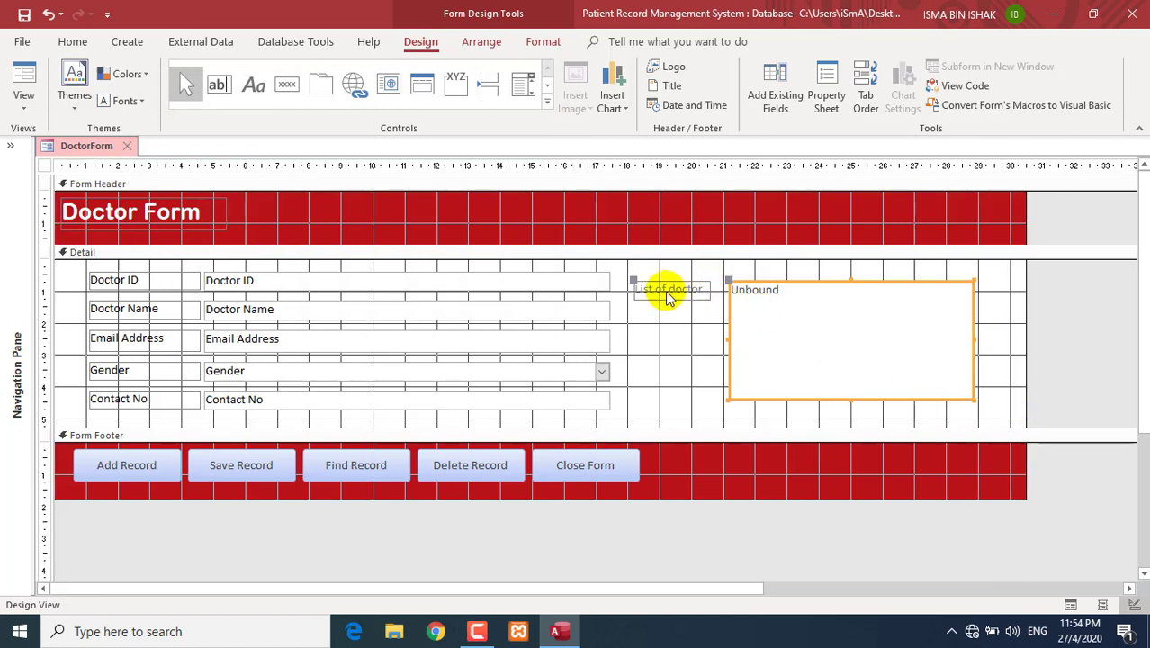
pyautogui.moveTo(765, 279); pyautogui.dragTo(801, 291)
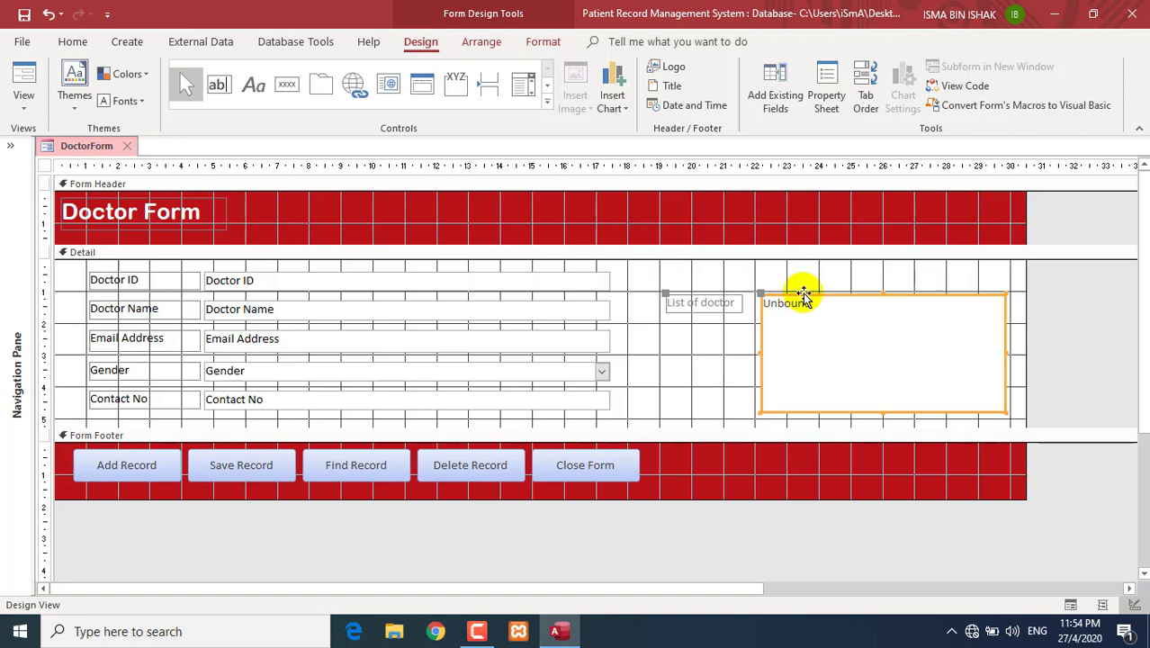
pyautogui.click(701, 303)
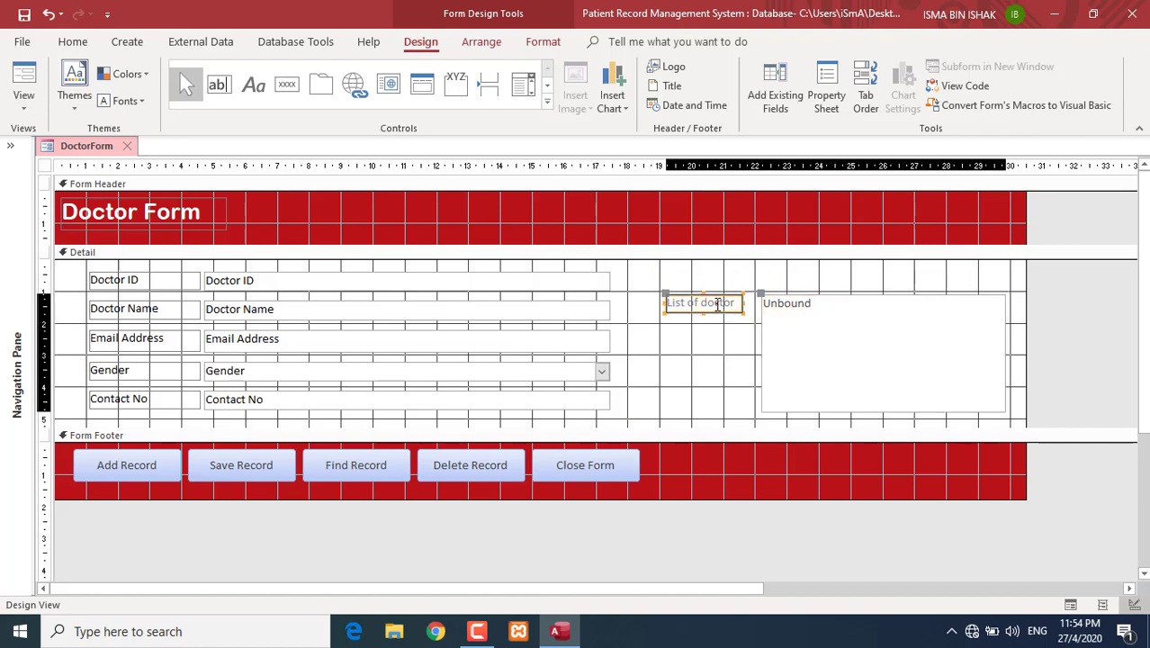
pyautogui.click(779, 299)
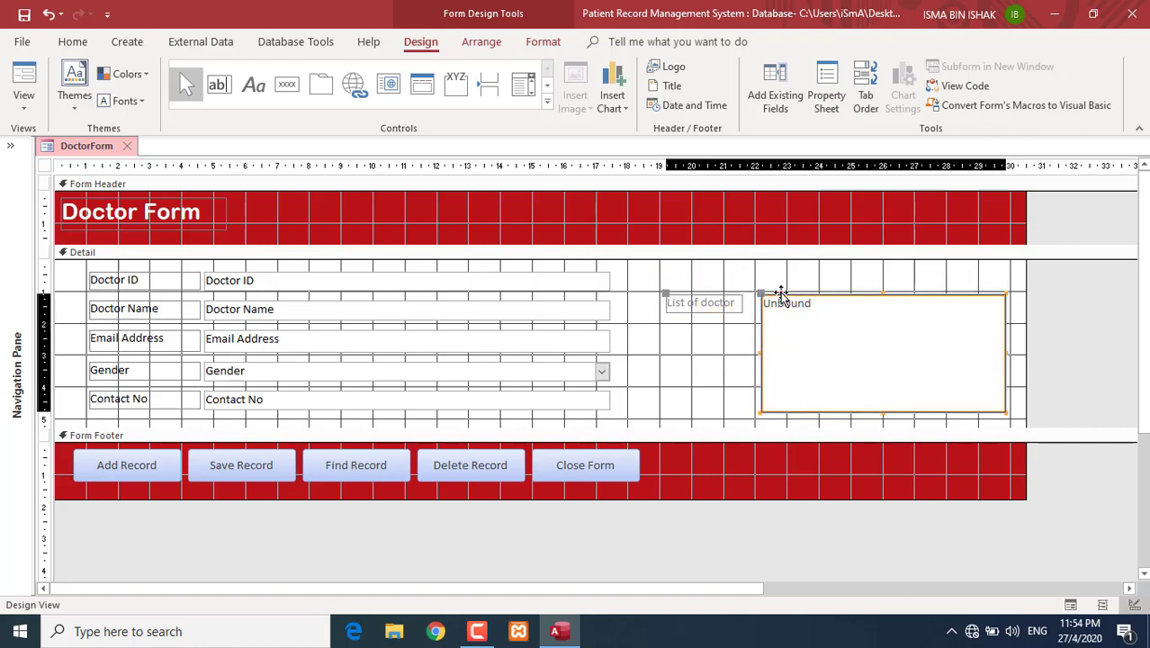
pyautogui.moveTo(779, 298); pyautogui.dragTo(773, 296)
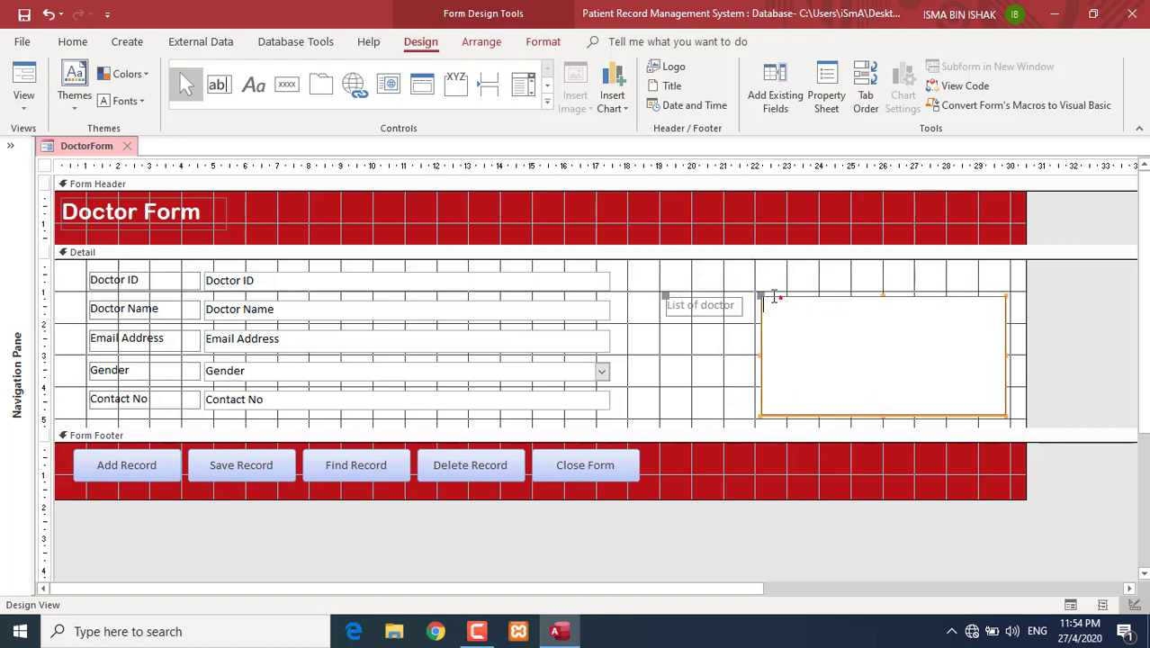
pyautogui.click(742, 306)
# - Move the 'List of doctor' label above the list box, widen it, and narrow the form
pyautogui.click(677, 310)
pyautogui.click(677, 308)
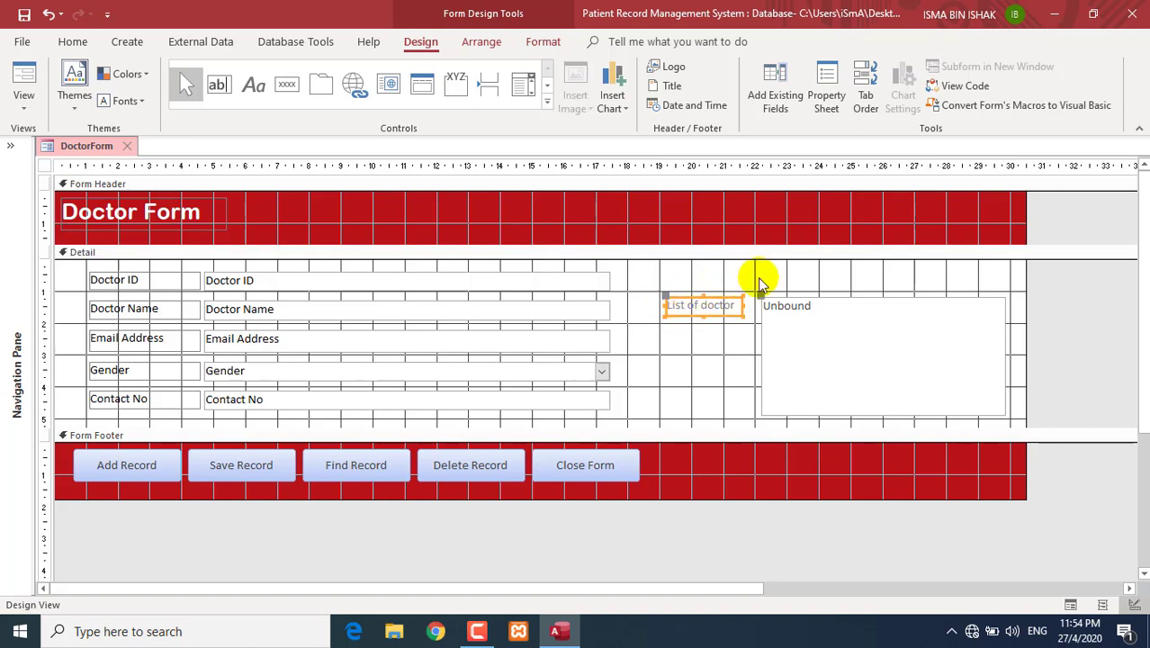
pyautogui.click(725, 342)
pyautogui.click(728, 312)
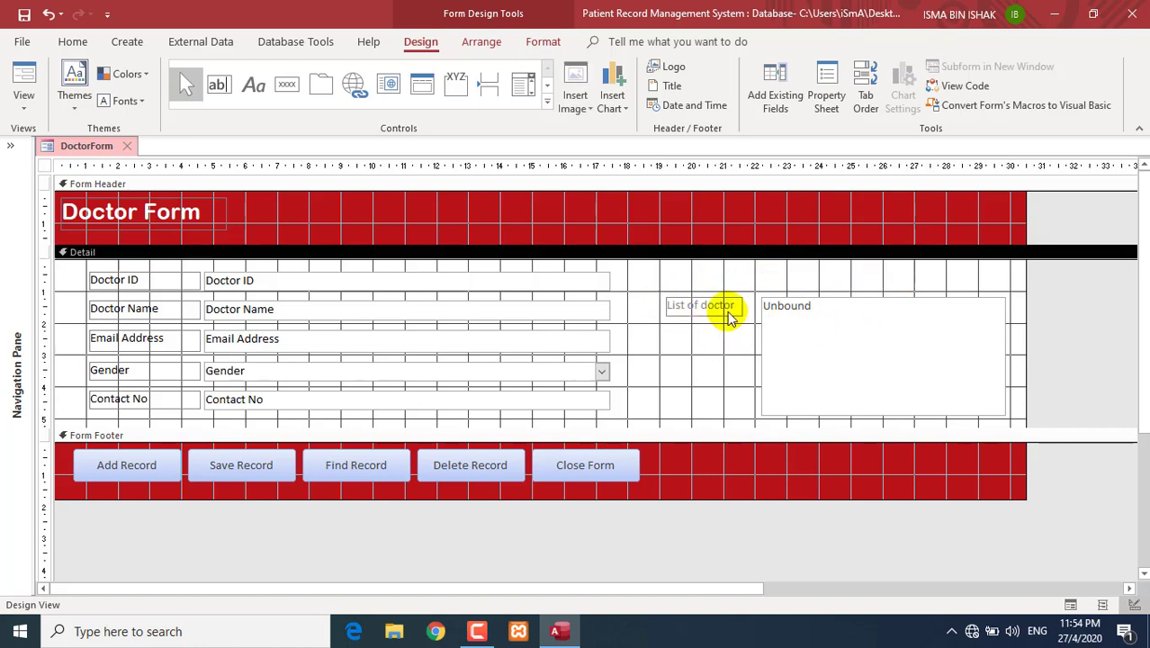
pyautogui.click(729, 309)
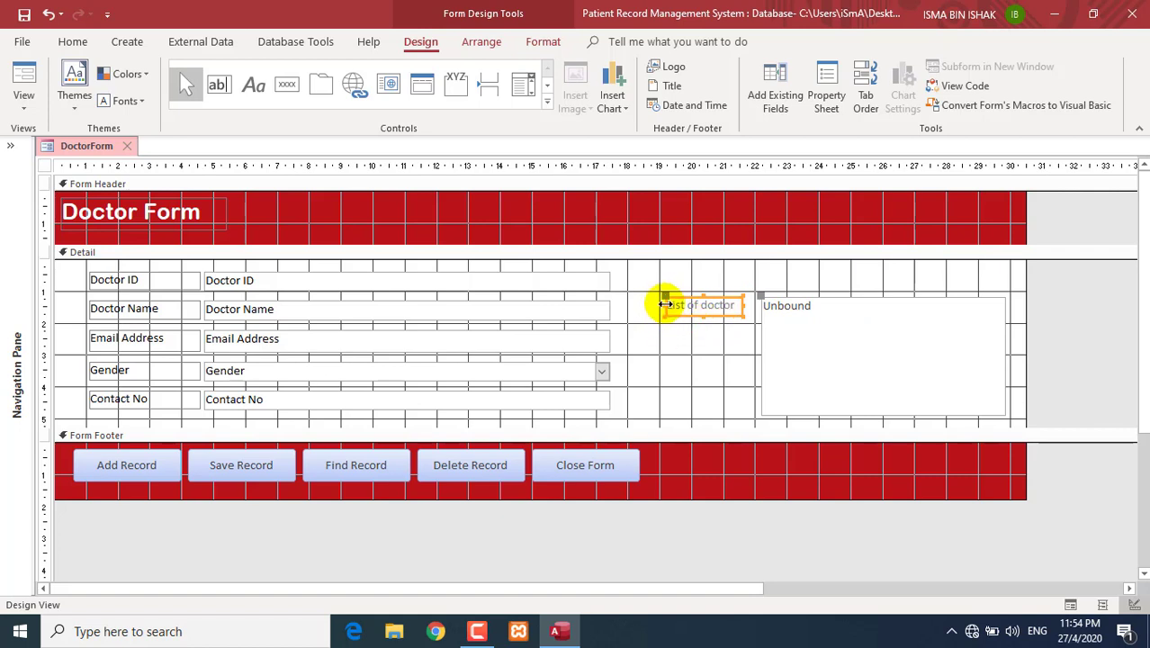
pyautogui.click(664, 296)
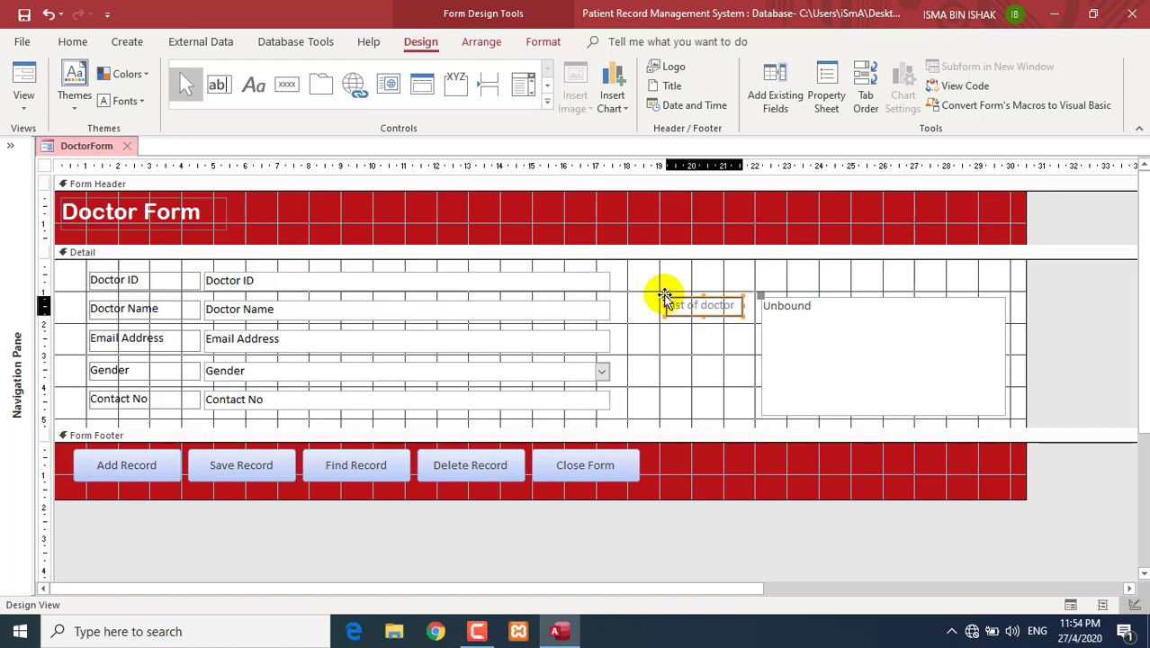
pyautogui.moveTo(663, 296); pyautogui.dragTo(759, 271)
pyautogui.moveTo(841, 284); pyautogui.dragTo(864, 290)
pyautogui.moveTo(1047, 271); pyautogui.dragTo(791, 277)
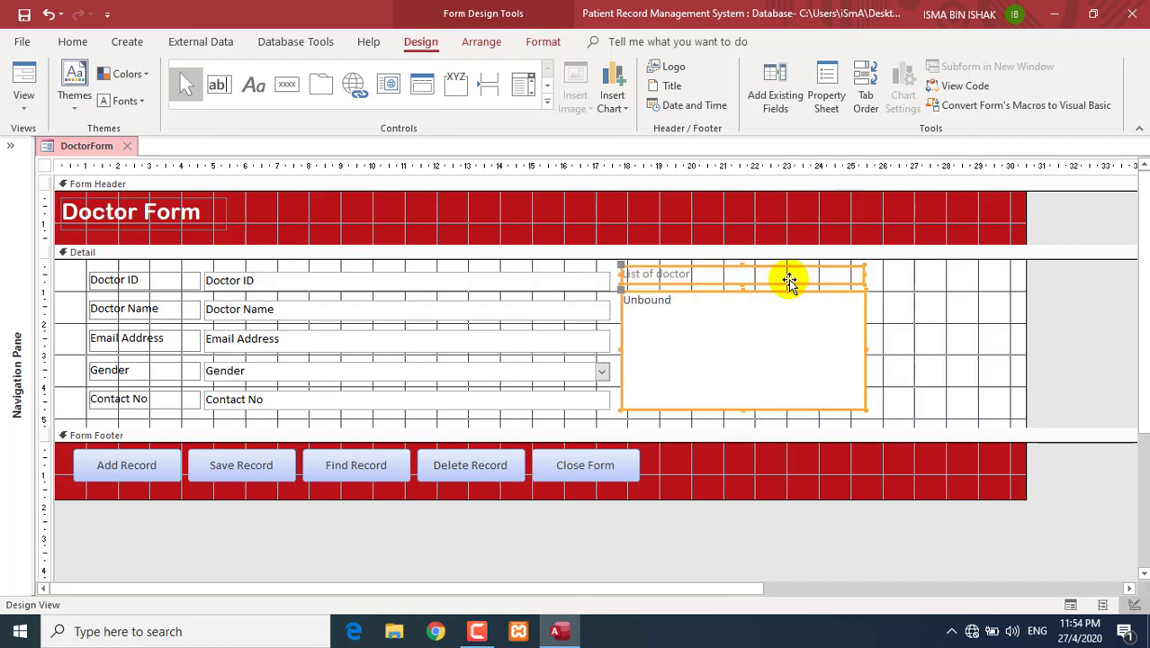
pyautogui.click(927, 356)
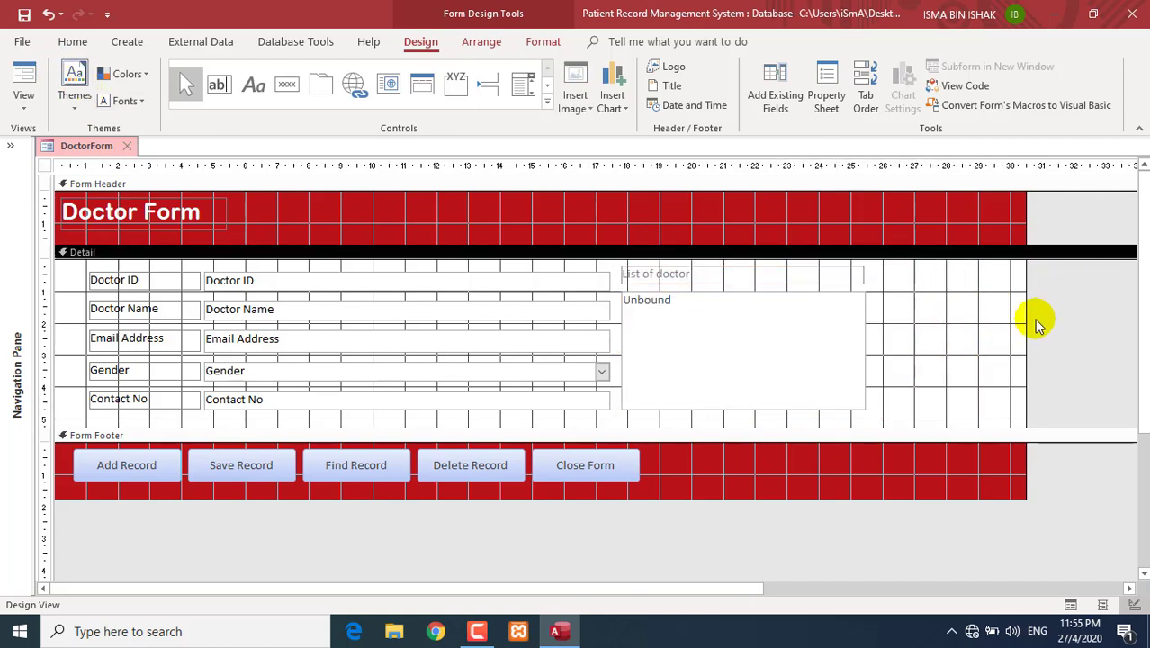
pyautogui.moveTo(1024, 319); pyautogui.dragTo(903, 319)
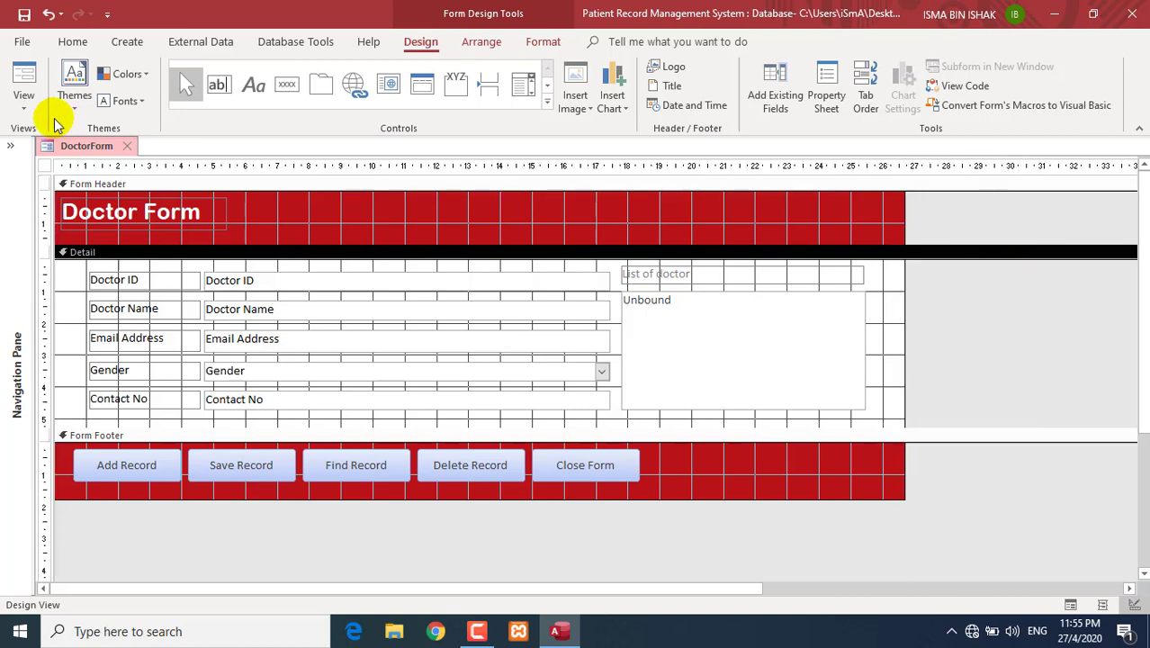
# - Test the form in Form View by selecting doctors 0002 and 0001, then return to Design View
pyautogui.click(18, 69)
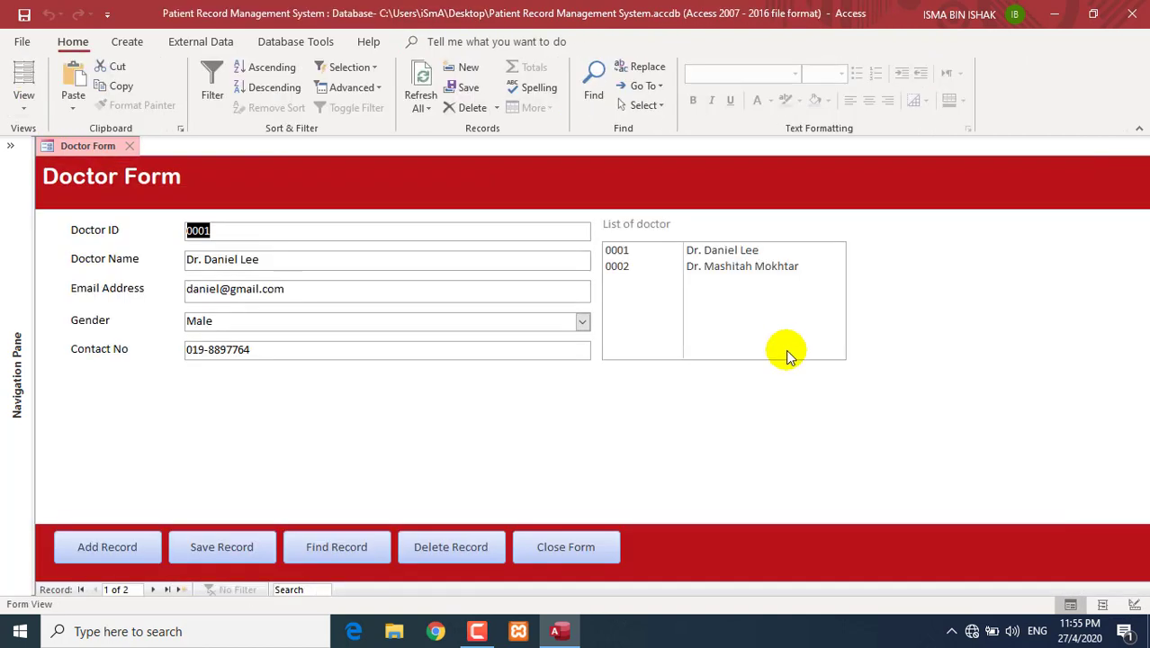
pyautogui.click(728, 270)
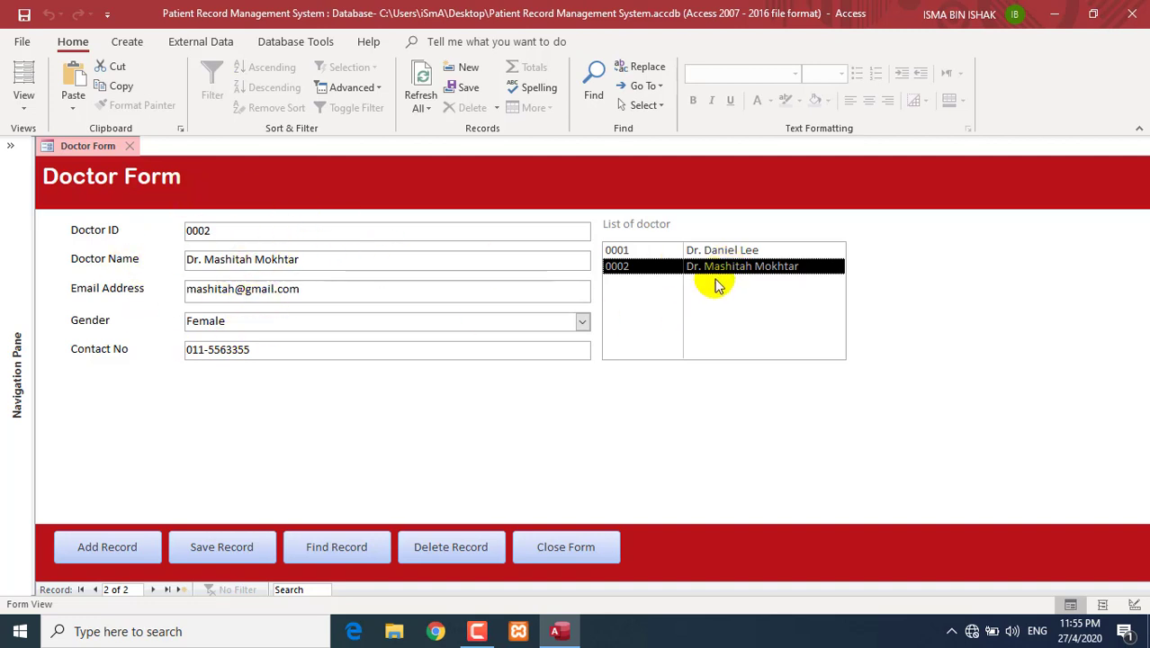
pyautogui.click(716, 252)
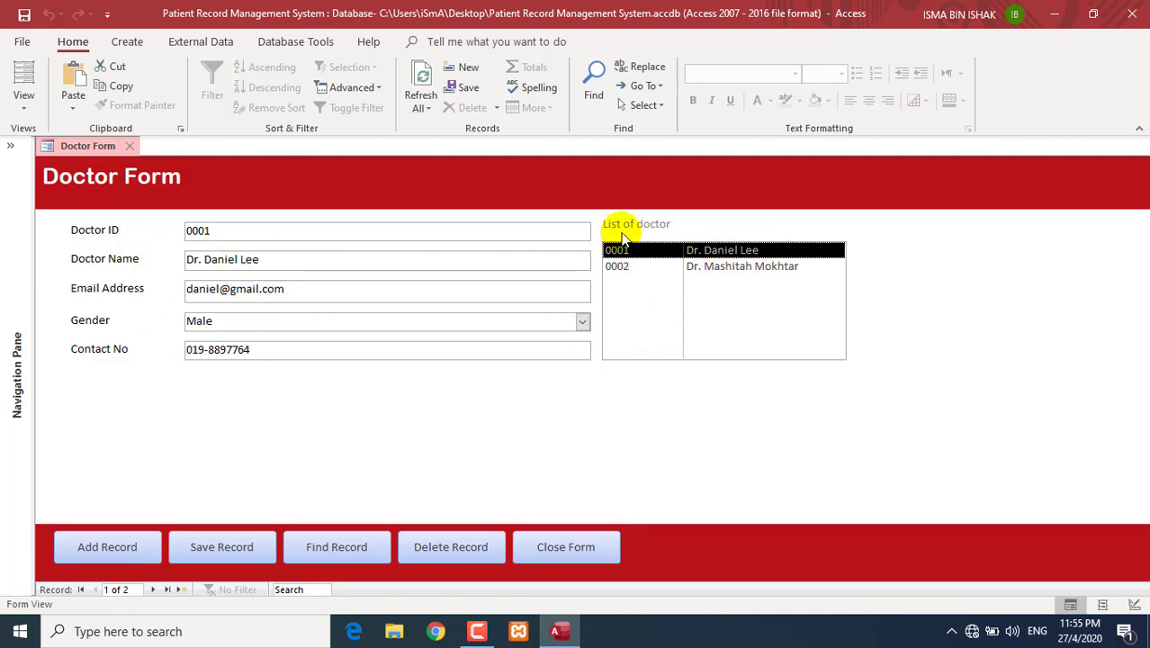
pyautogui.rightClick(932, 263)
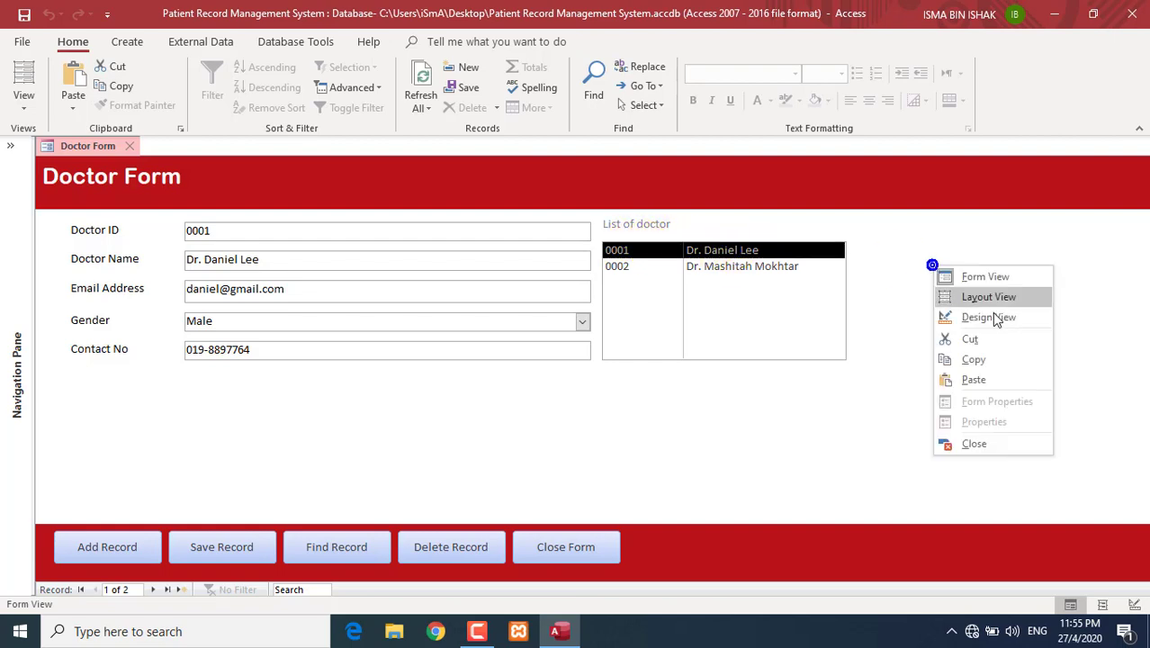
pyautogui.click(993, 315)
# - Set the list box's Column Heads property to Yes and check the headings in Form View
pyautogui.click(741, 316)
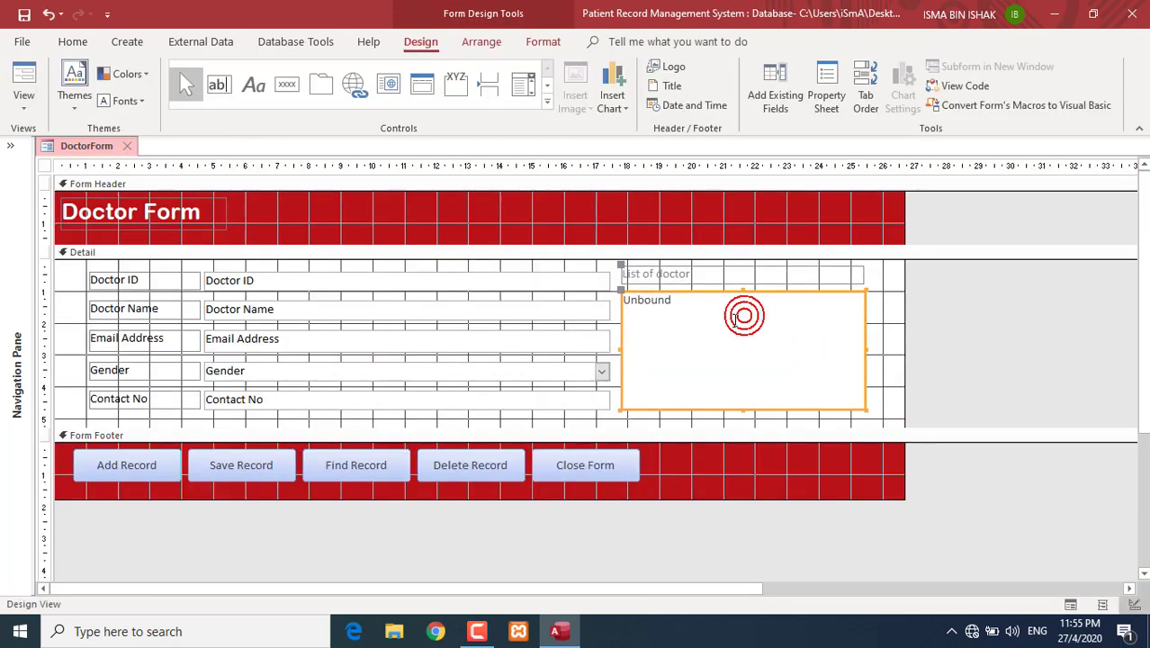
pyautogui.rightClick(739, 319)
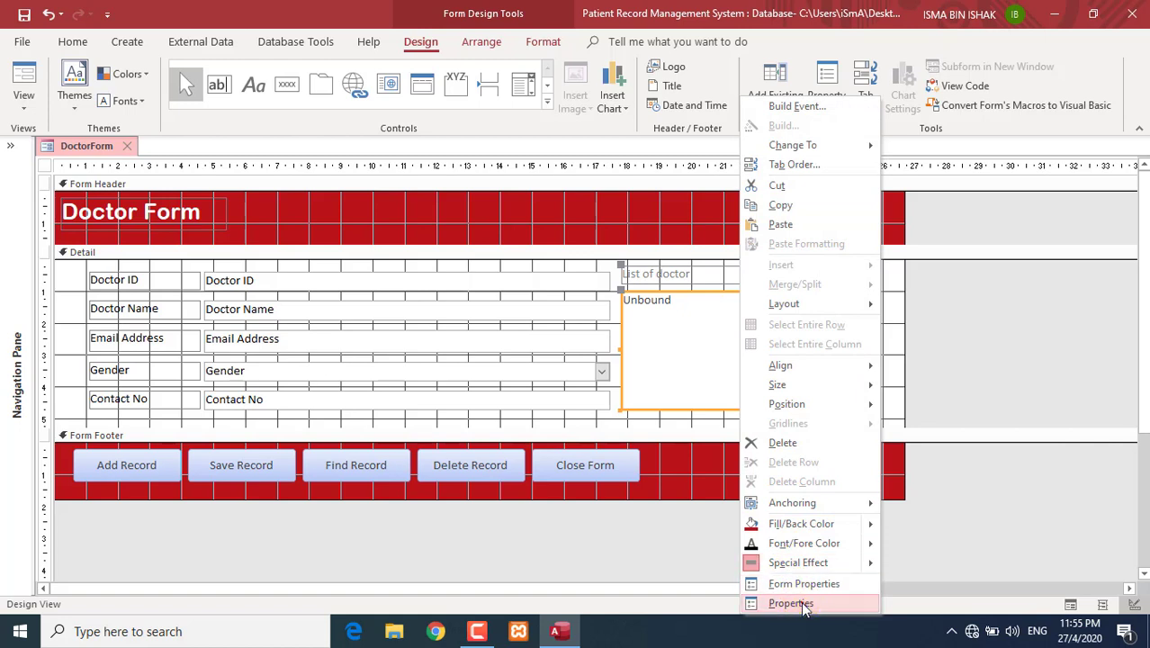
pyautogui.click(795, 601)
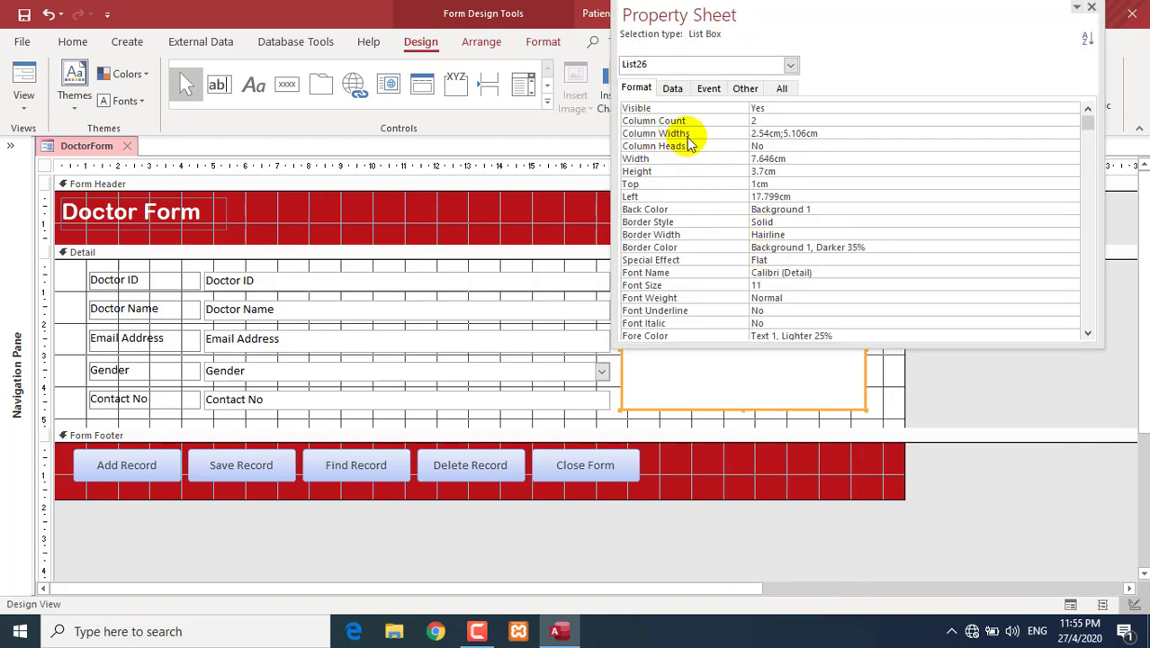
pyautogui.click(773, 145)
pyautogui.click(1070, 145)
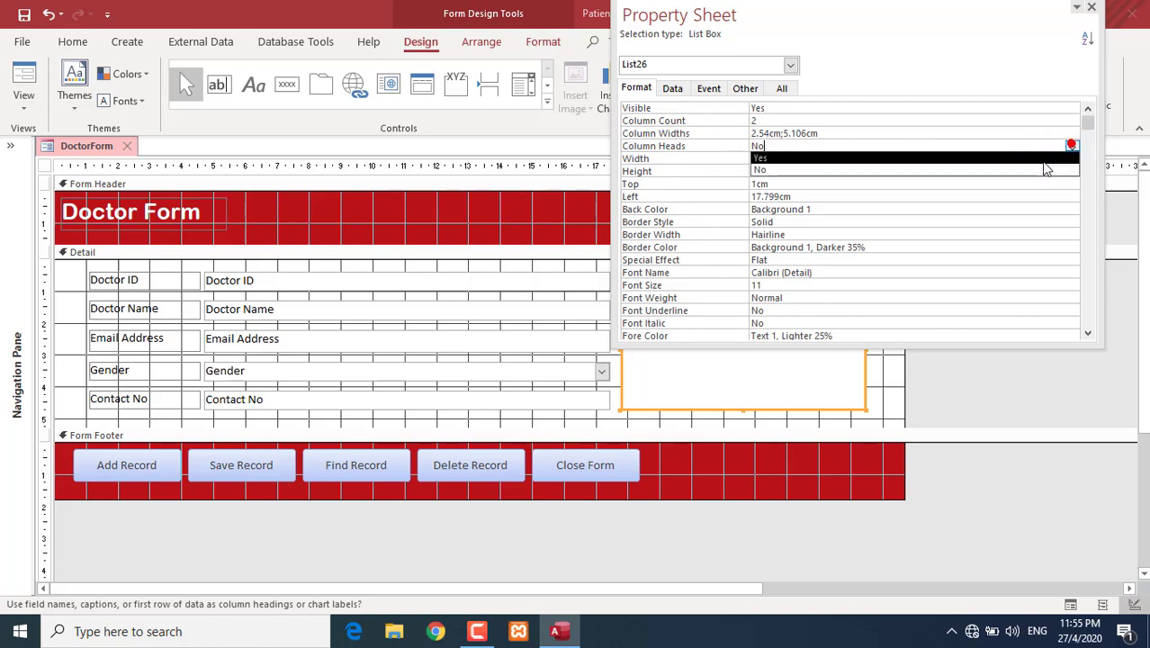
pyautogui.click(1042, 162)
pyautogui.click(1090, 8)
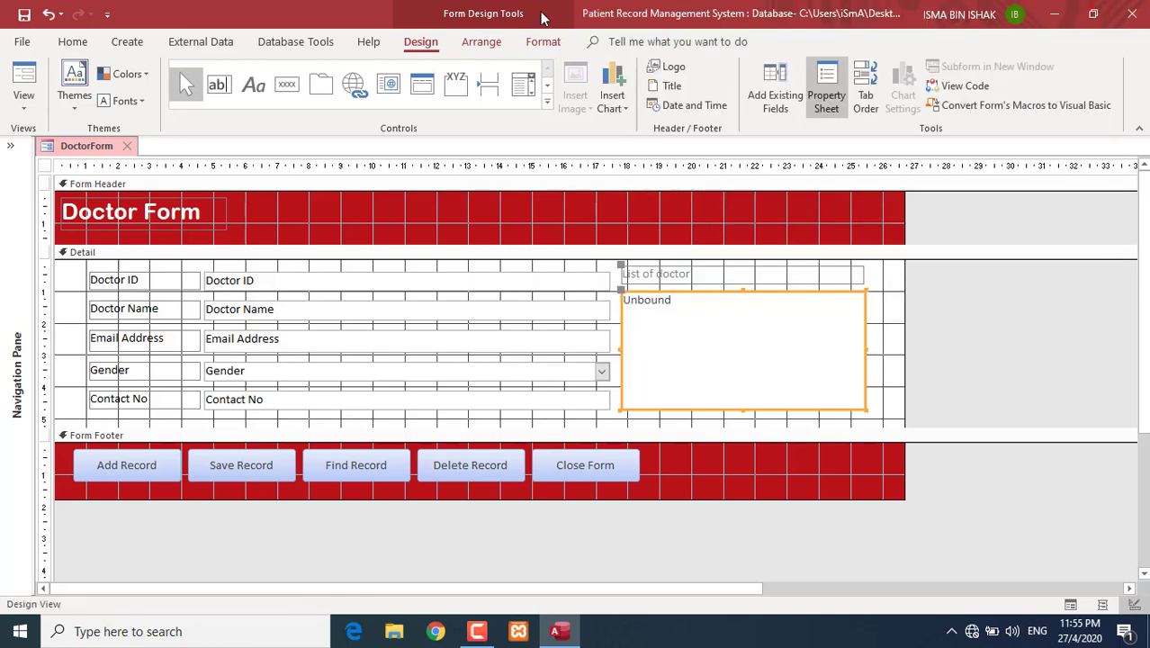
pyautogui.click(24, 81)
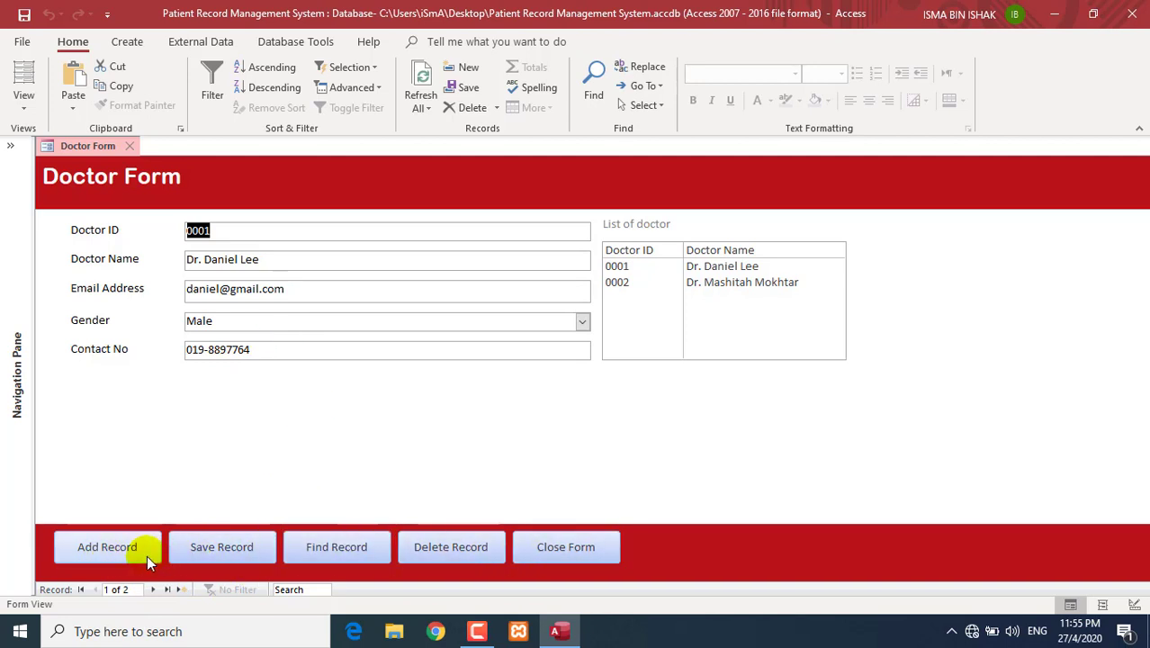
# - Add and save a record, dismiss the 'Record Saved.' message, then add blank record 3 of 3
pyautogui.click(146, 555)
pyautogui.click(214, 549)
pyautogui.click(577, 260)
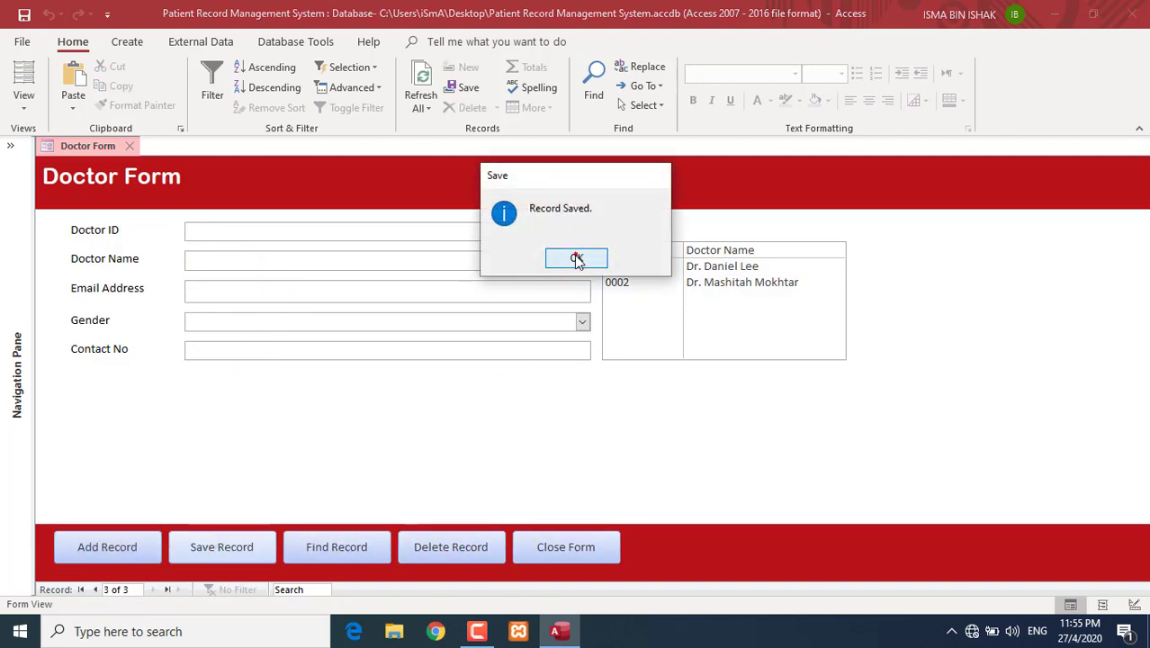
pyautogui.click(147, 551)
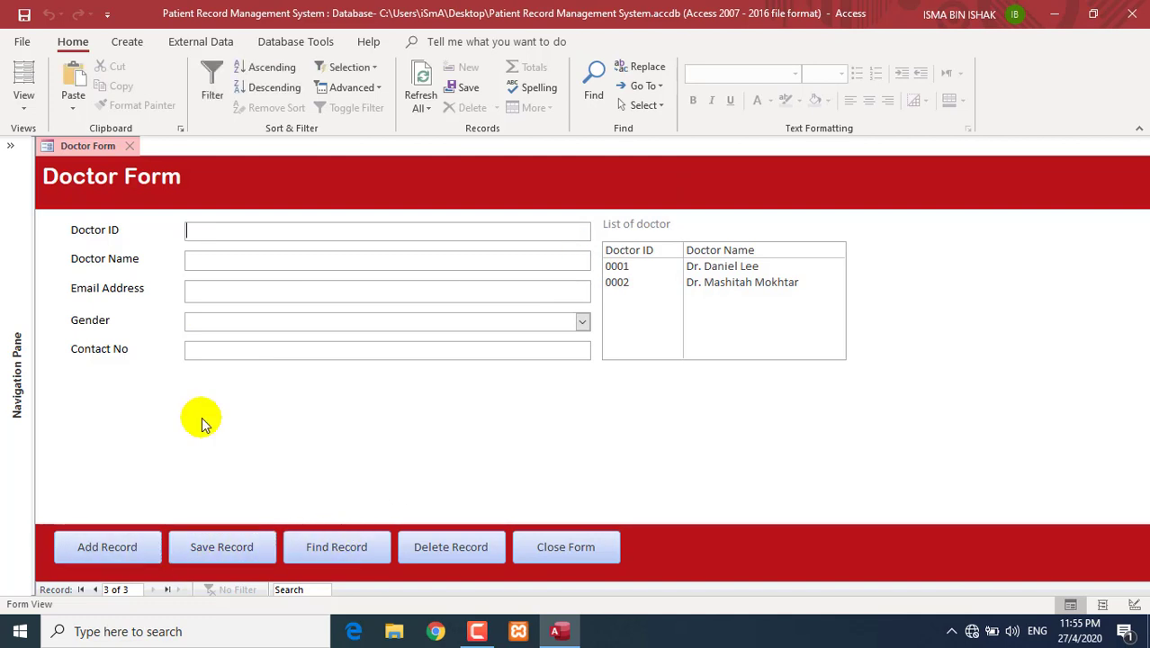